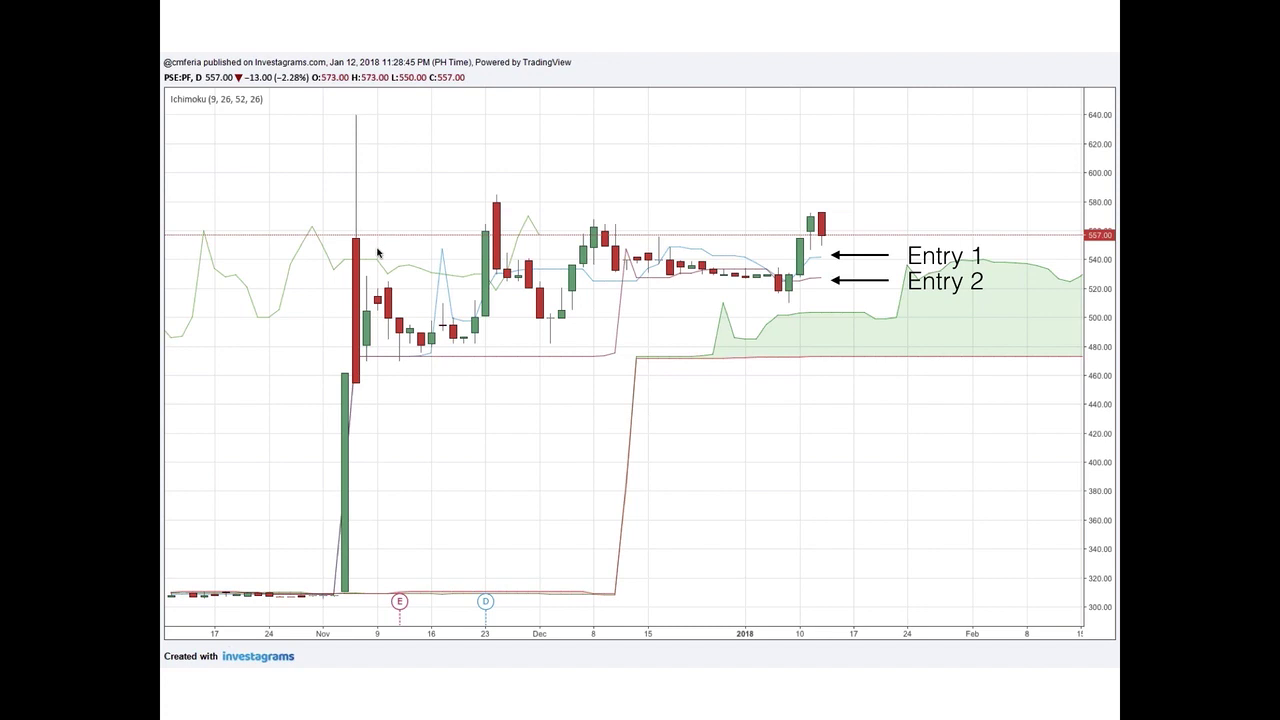
Step: Advance the slideshow through the PF weekly and monthly Ichimoku charts to the Metrobank (MBT) bullish bias title slide
key(Right)
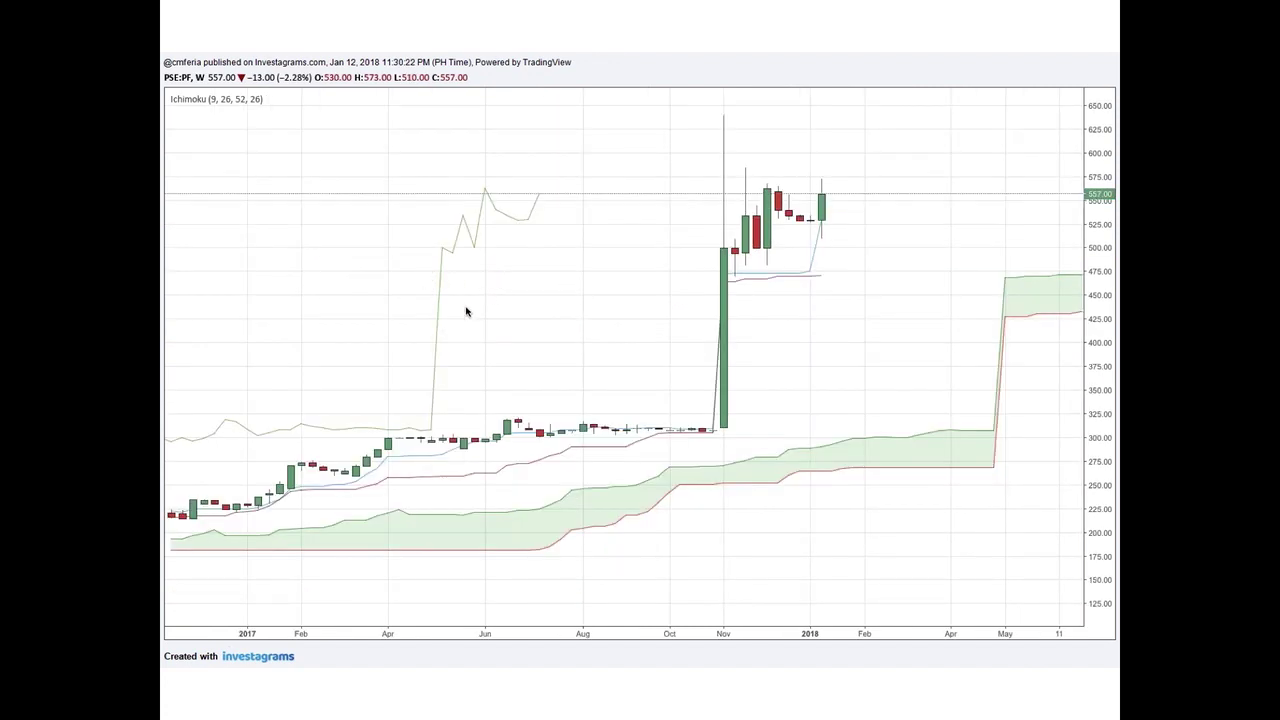
key(Right)
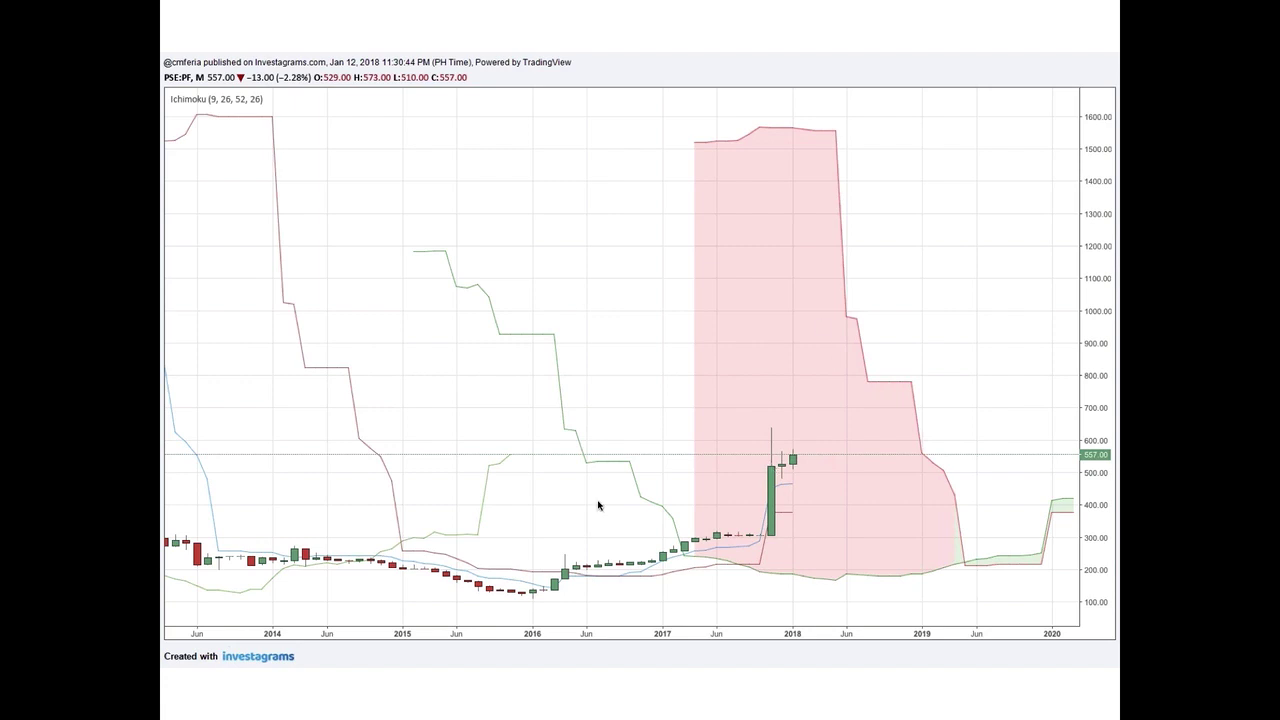
key(Right)
key(Right)
key(Right)
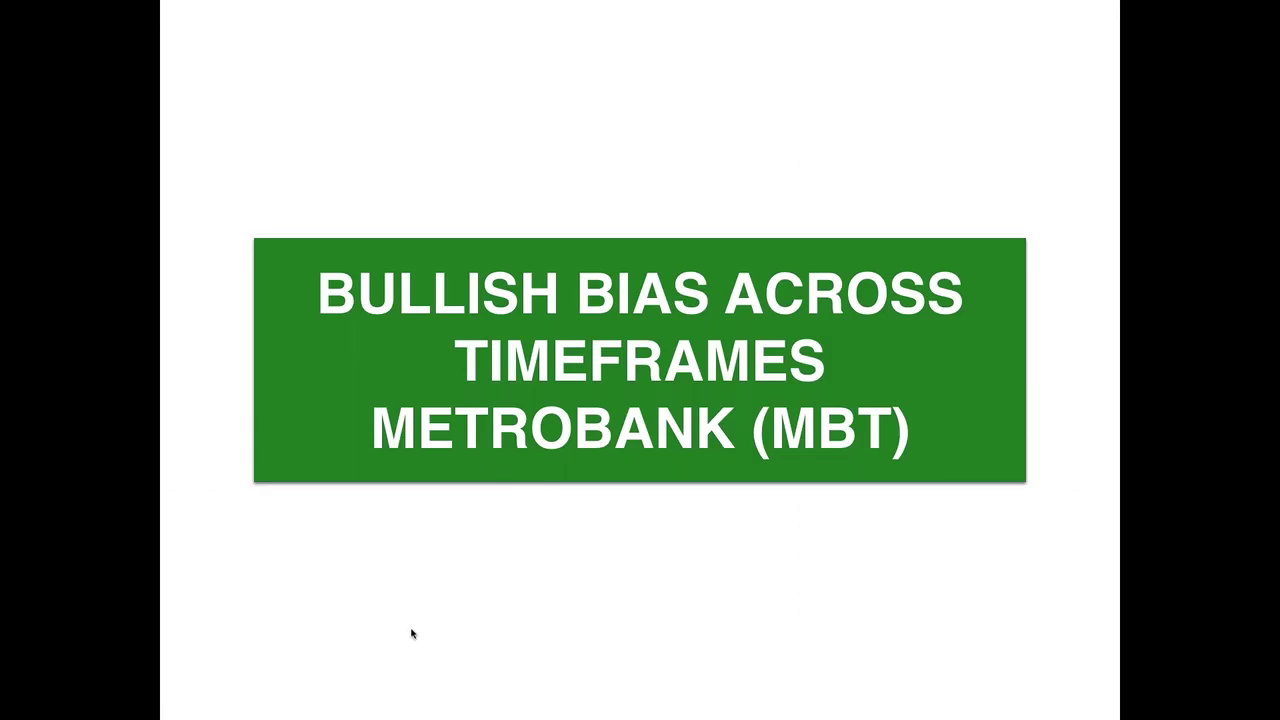
Step: Present the Metrobank (MBT) monthly, weekly and daily Ichimoku charts and advance to the LC bearish bias title slide
key(Right)
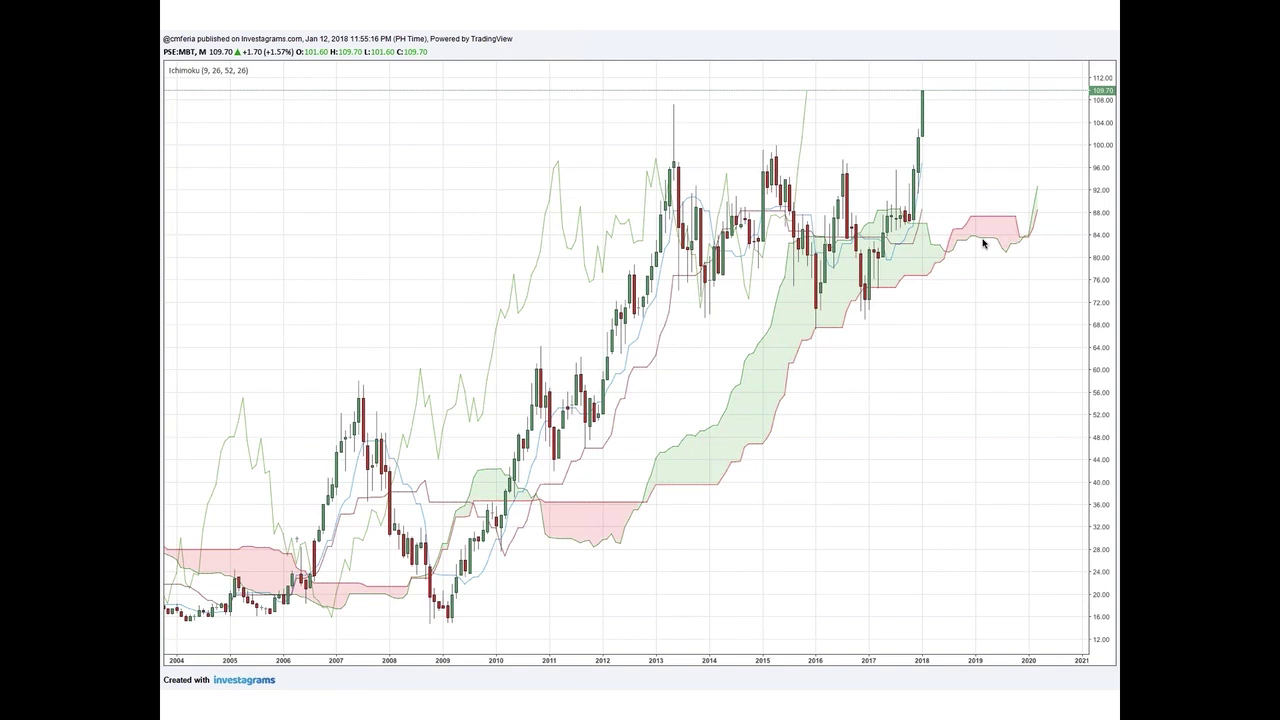
key(Right)
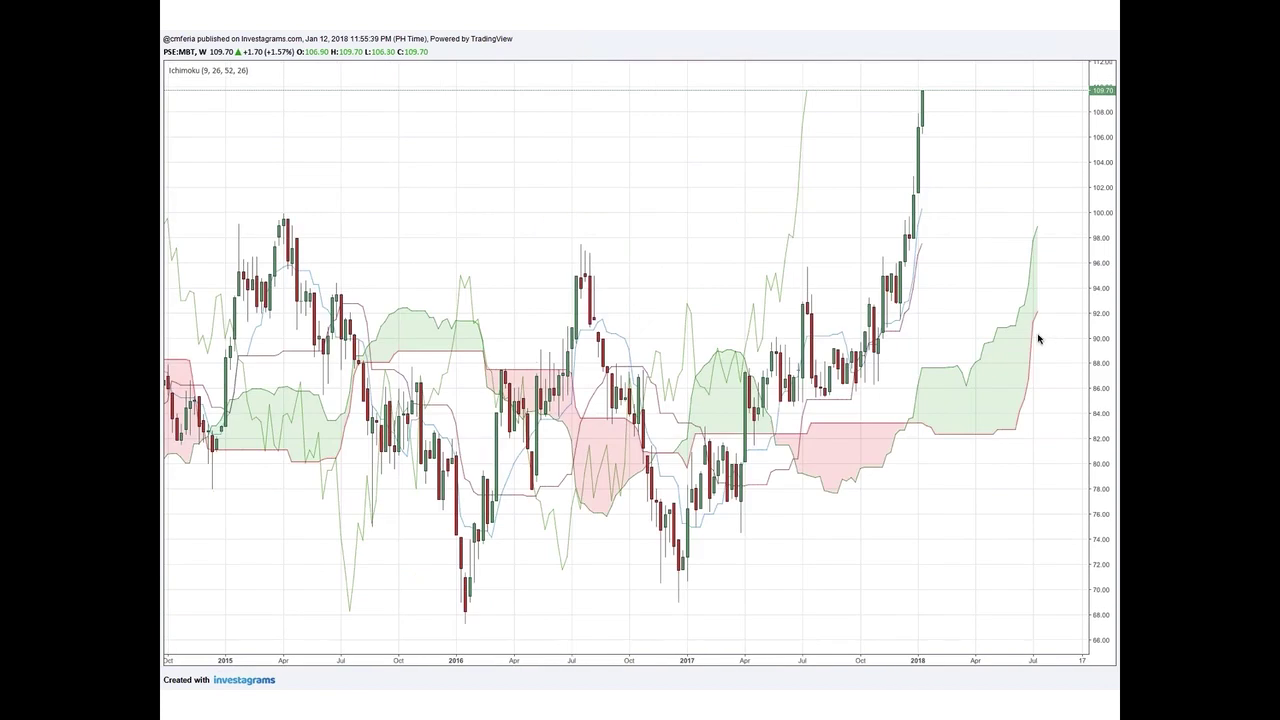
key(Right)
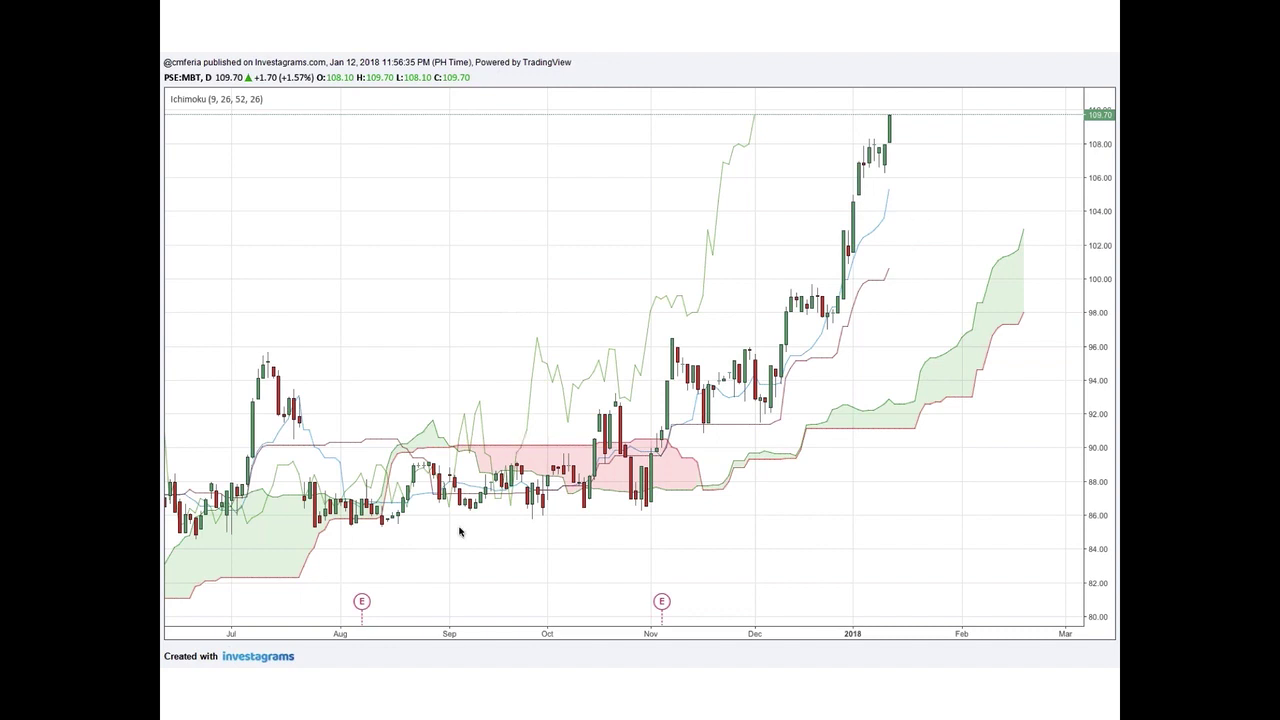
key(Right)
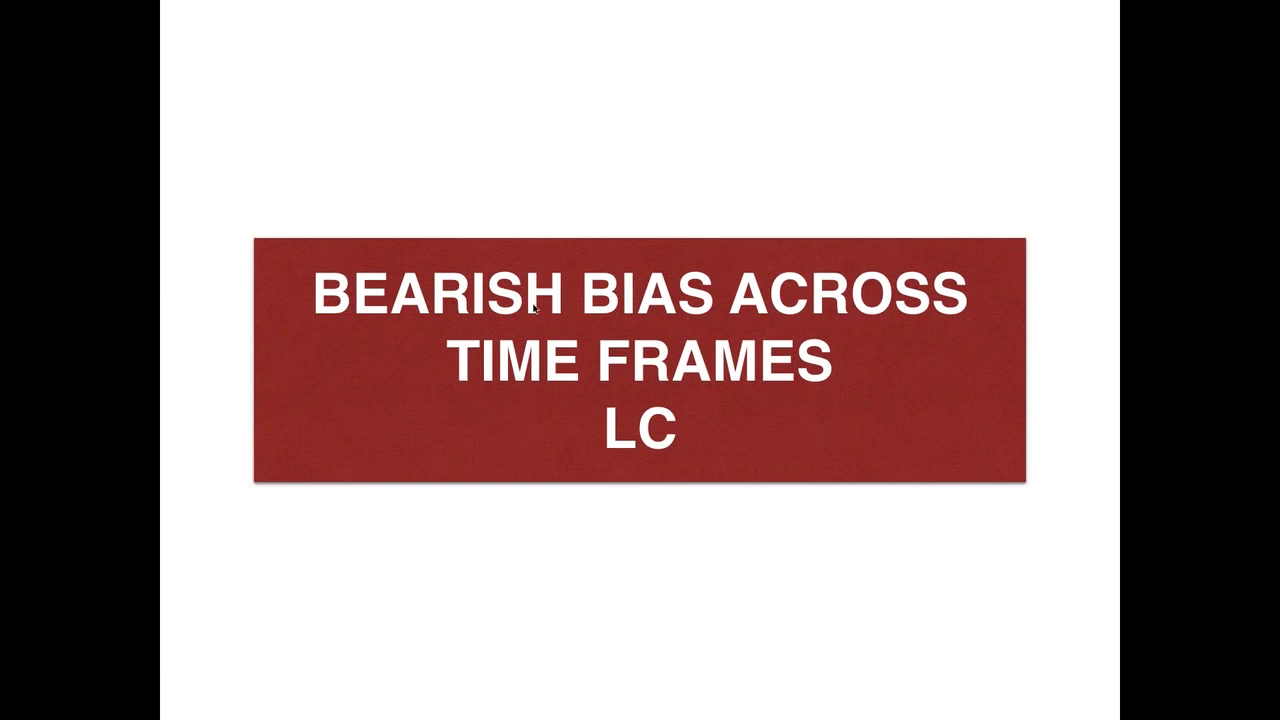
Step: Present the LC Ichimoku chart slides, comparing the weekly and daily time frames
key(Right)
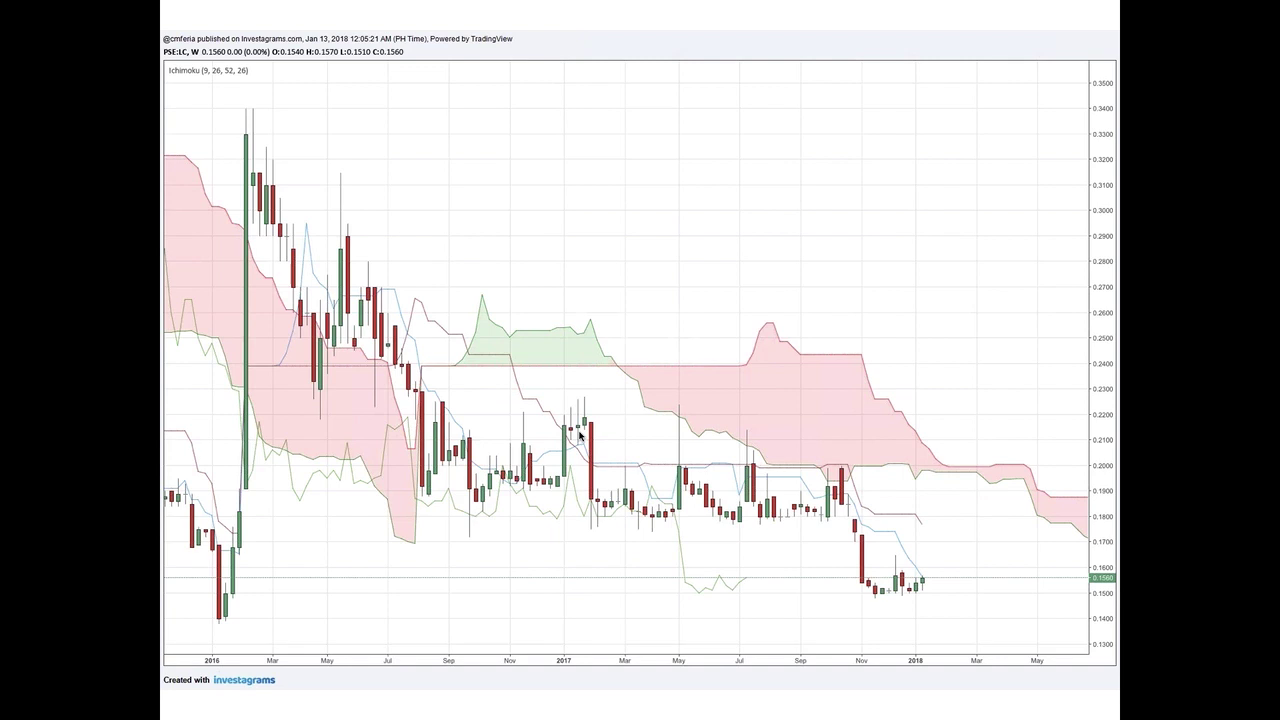
key(Right)
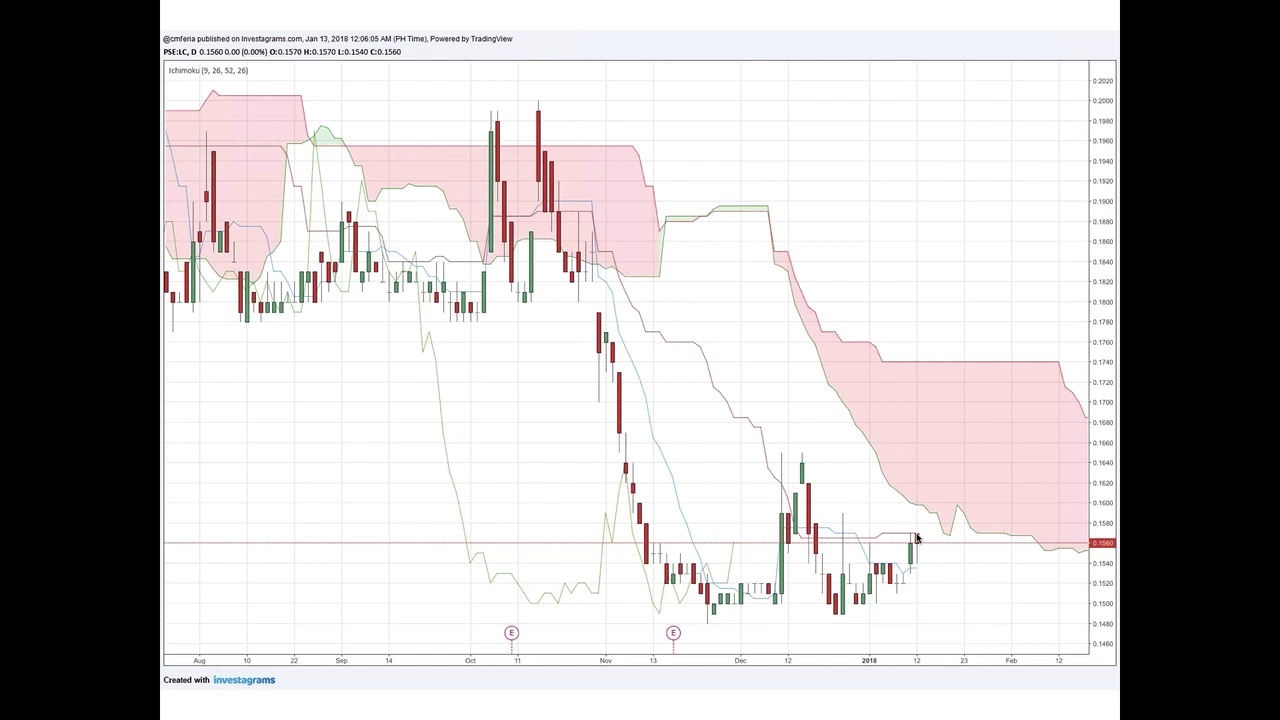
key(Right)
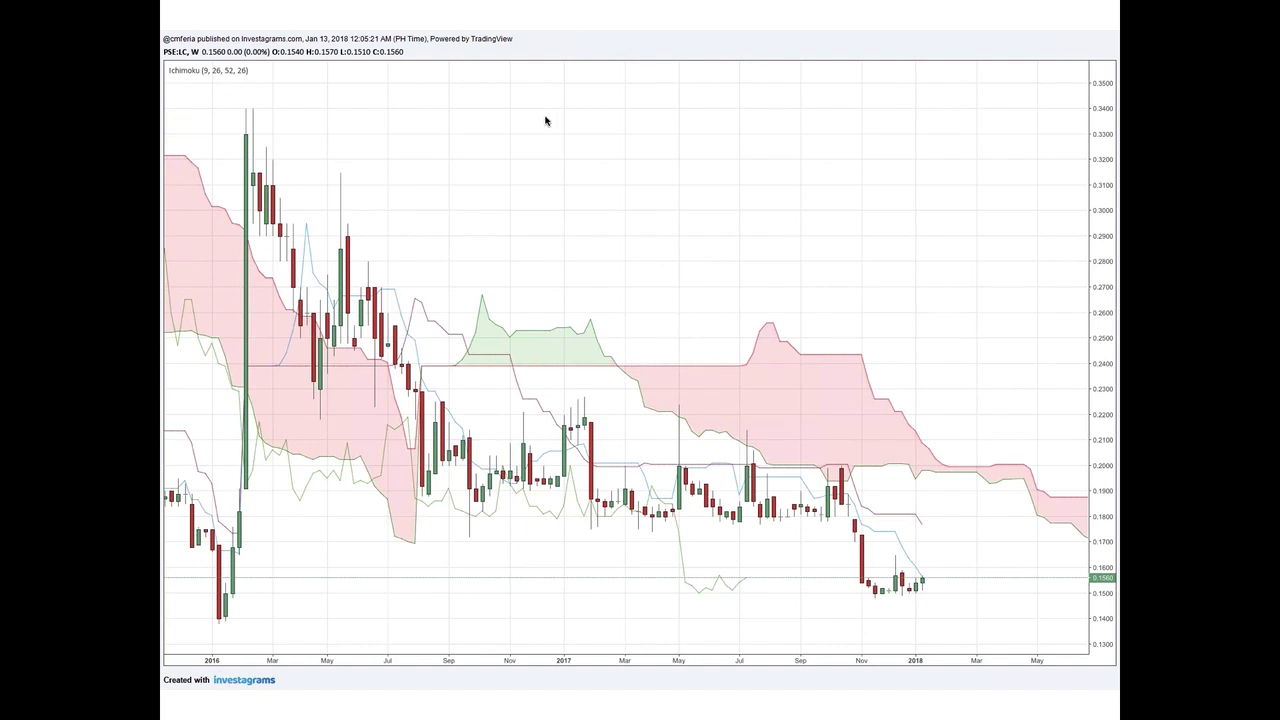
key(Right)
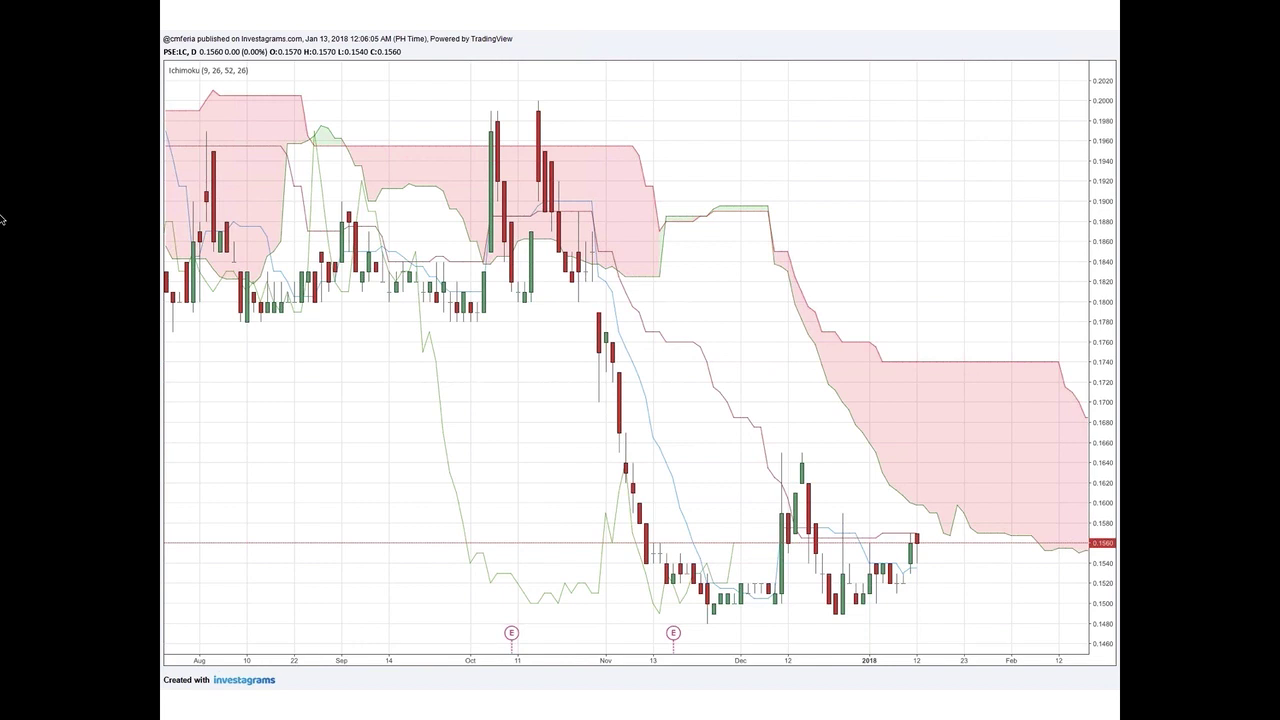
Step: Revisit the LC monthly chart, then advance past the weekly and daily charts to the TEL bearish bias title slide
click(294, 251)
click(294, 251)
click(294, 251)
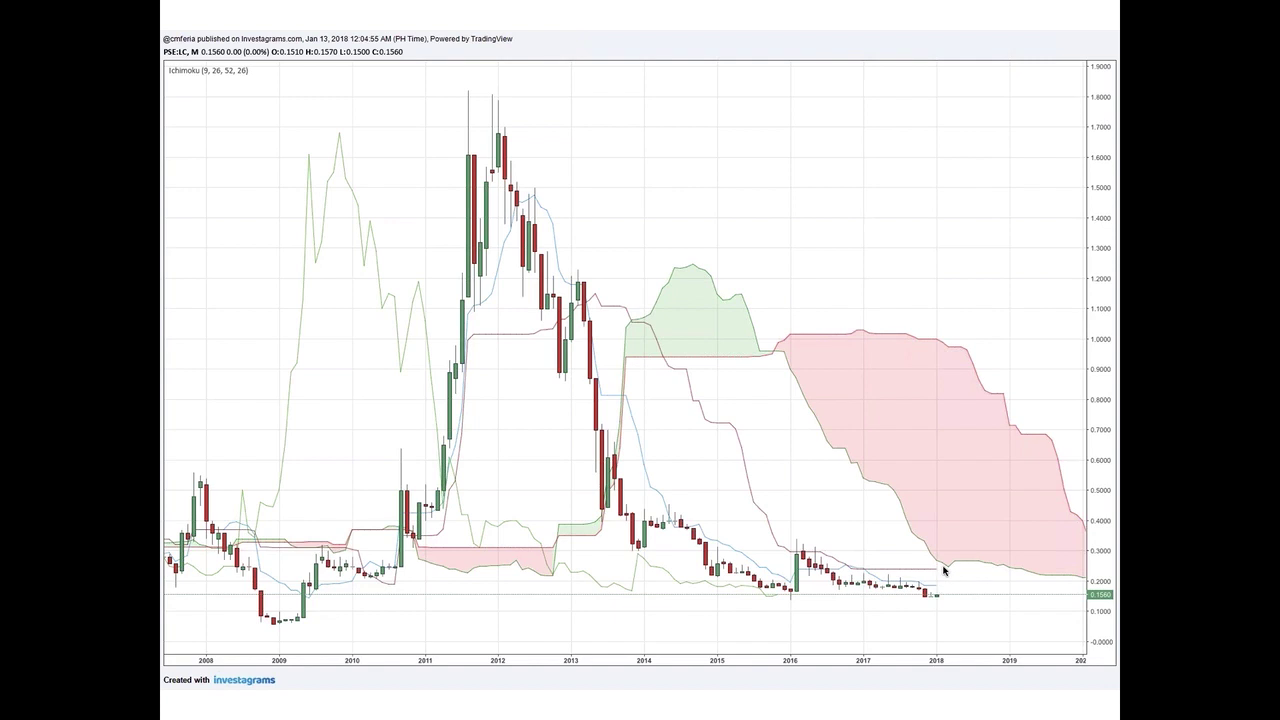
key(Right)
key(Right)
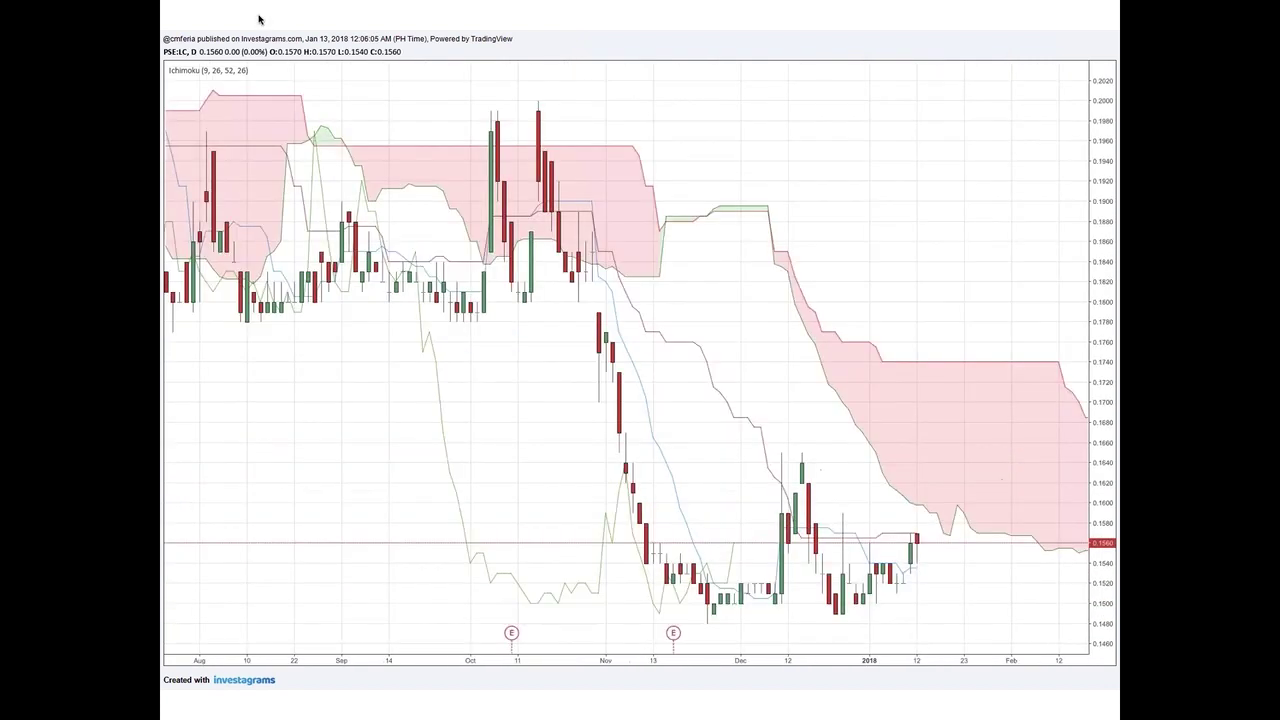
key(Right)
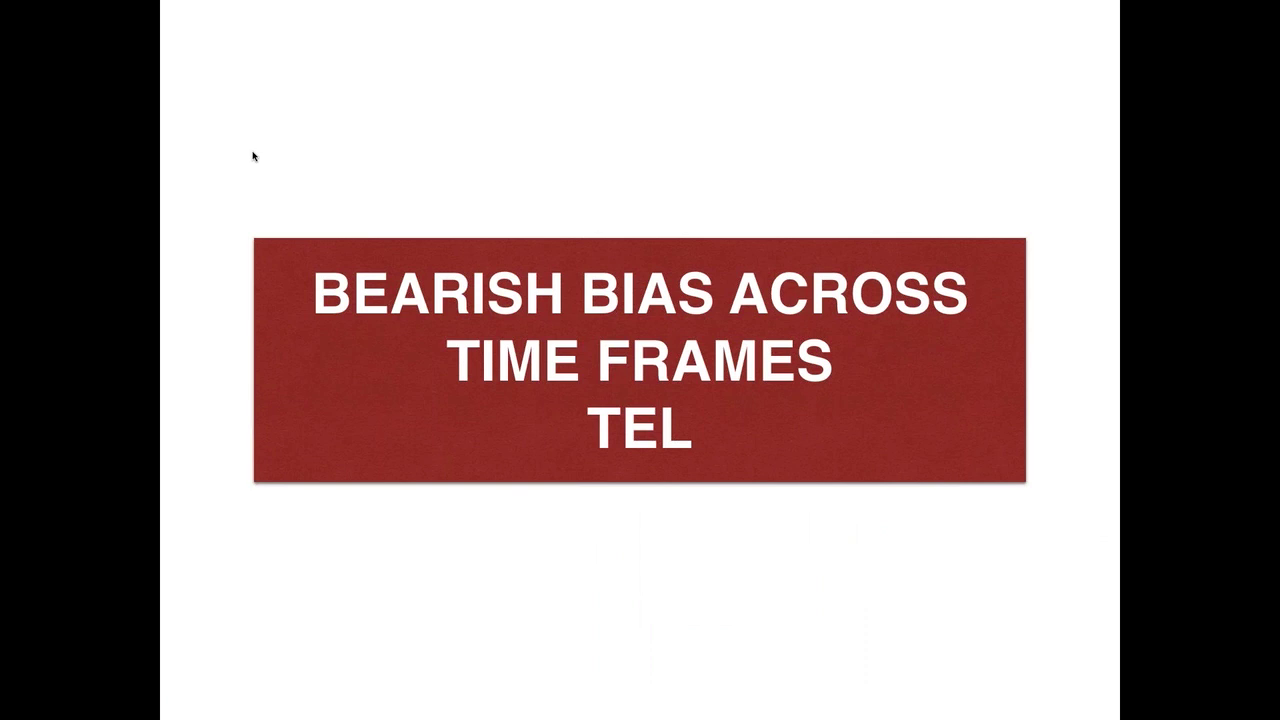
Step: Present the TEL monthly, weekly and daily charts, show the bullish confluence list, and finish on the bearish confluence slide
key(Right)
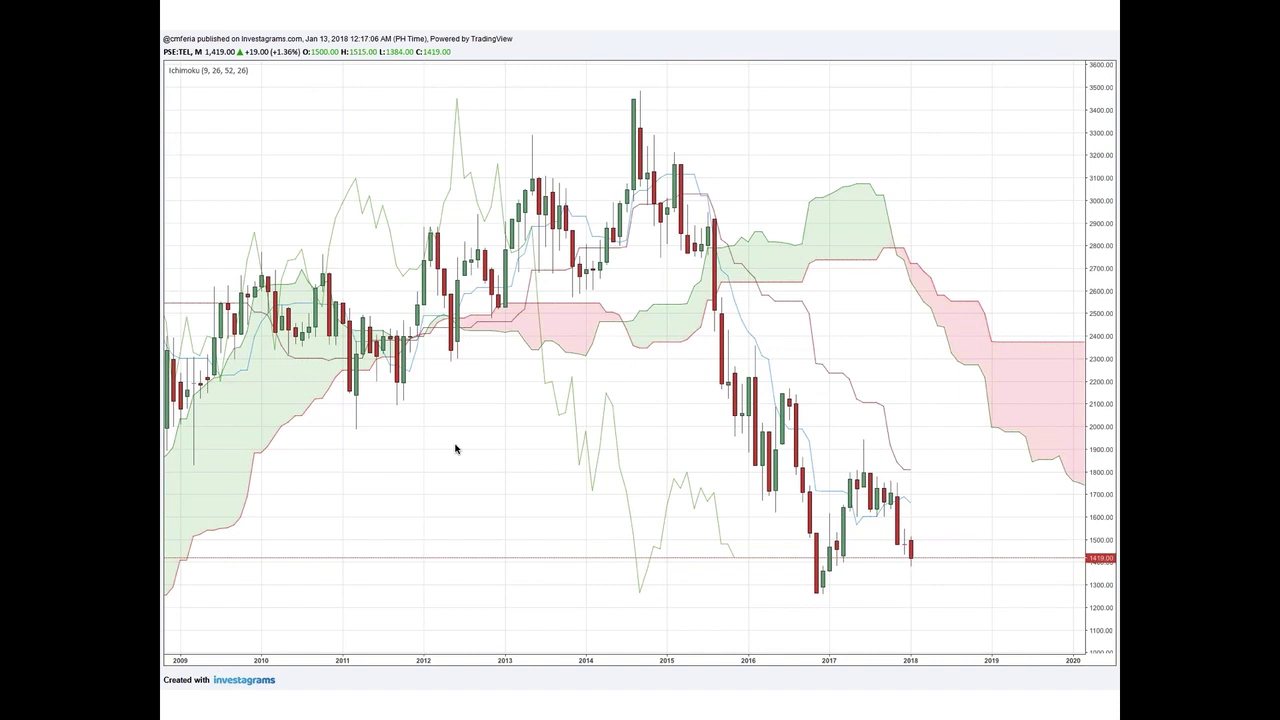
key(Right)
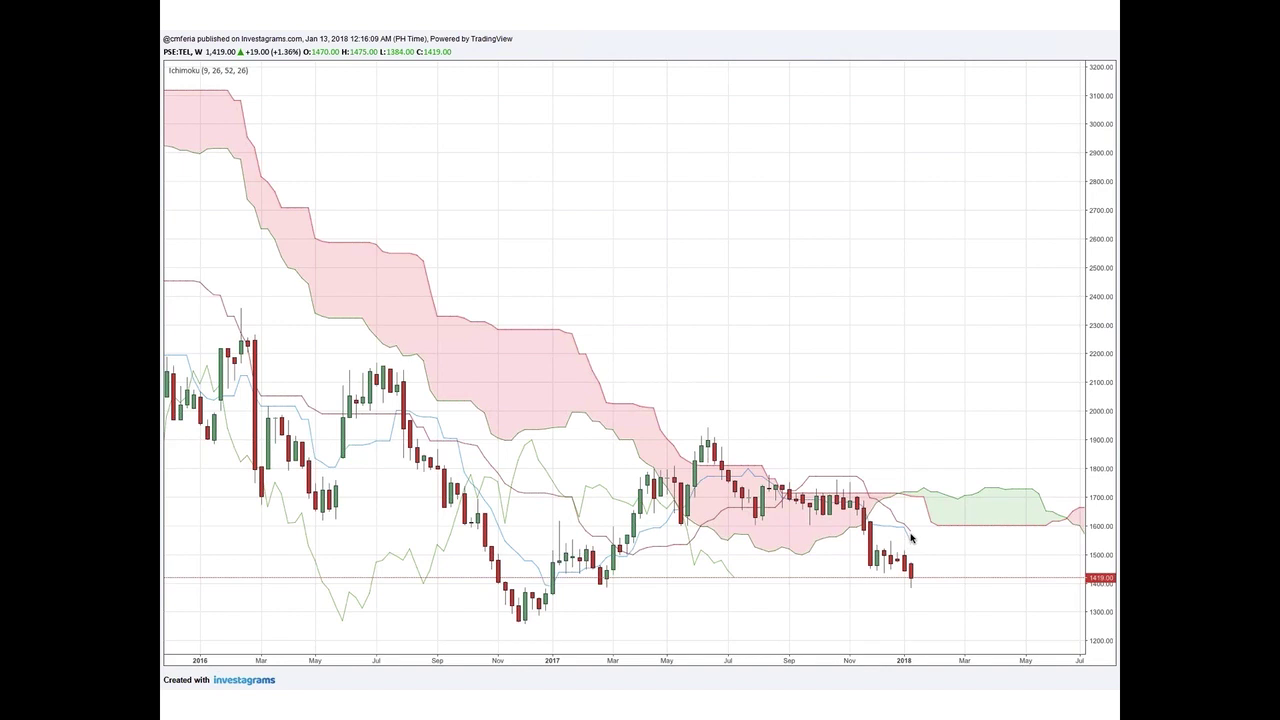
key(Right)
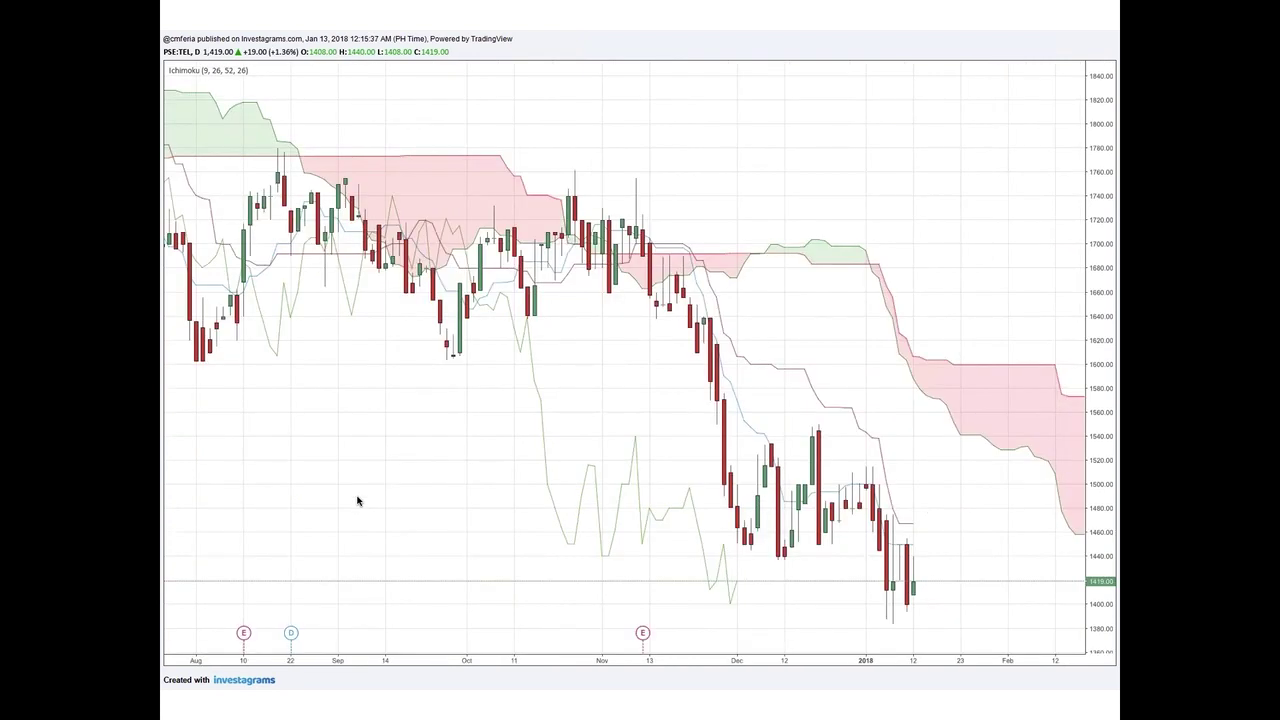
key(Right)
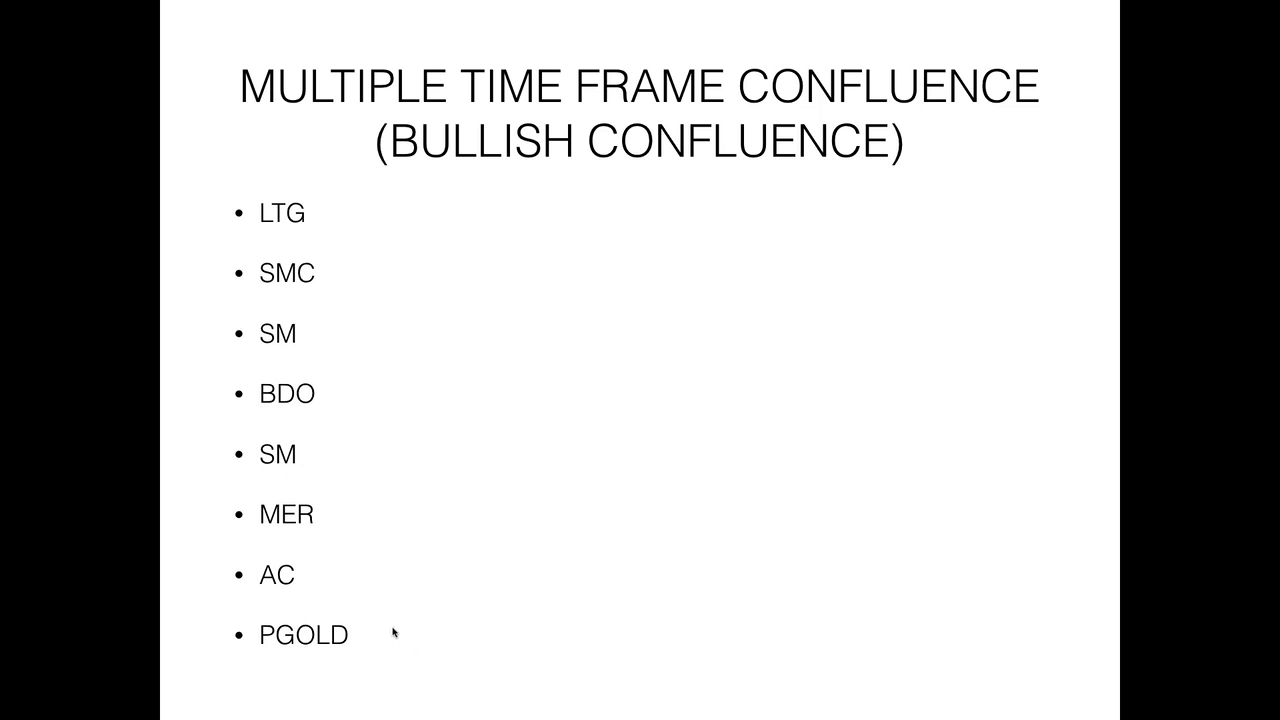
key(Right)
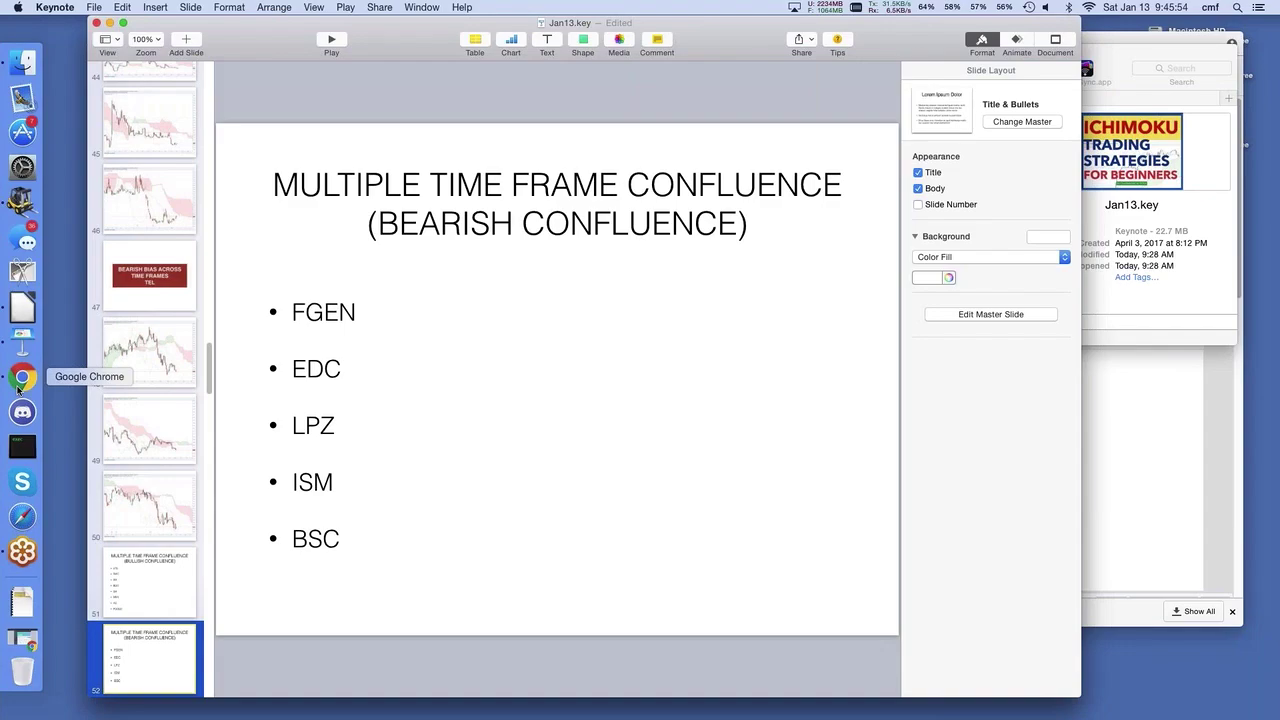
Step: Switch to the Investagrams chart in Chrome and reposition its window on the desktop
click(20, 384)
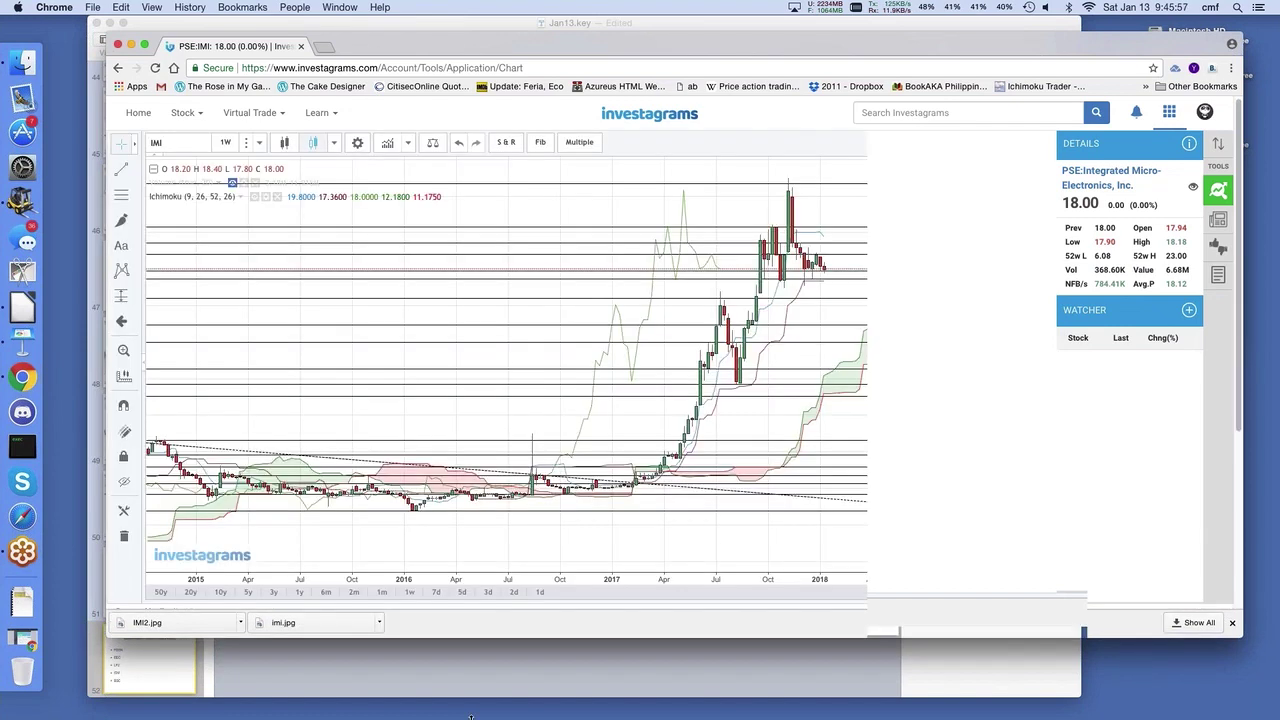
double_click(435, 38)
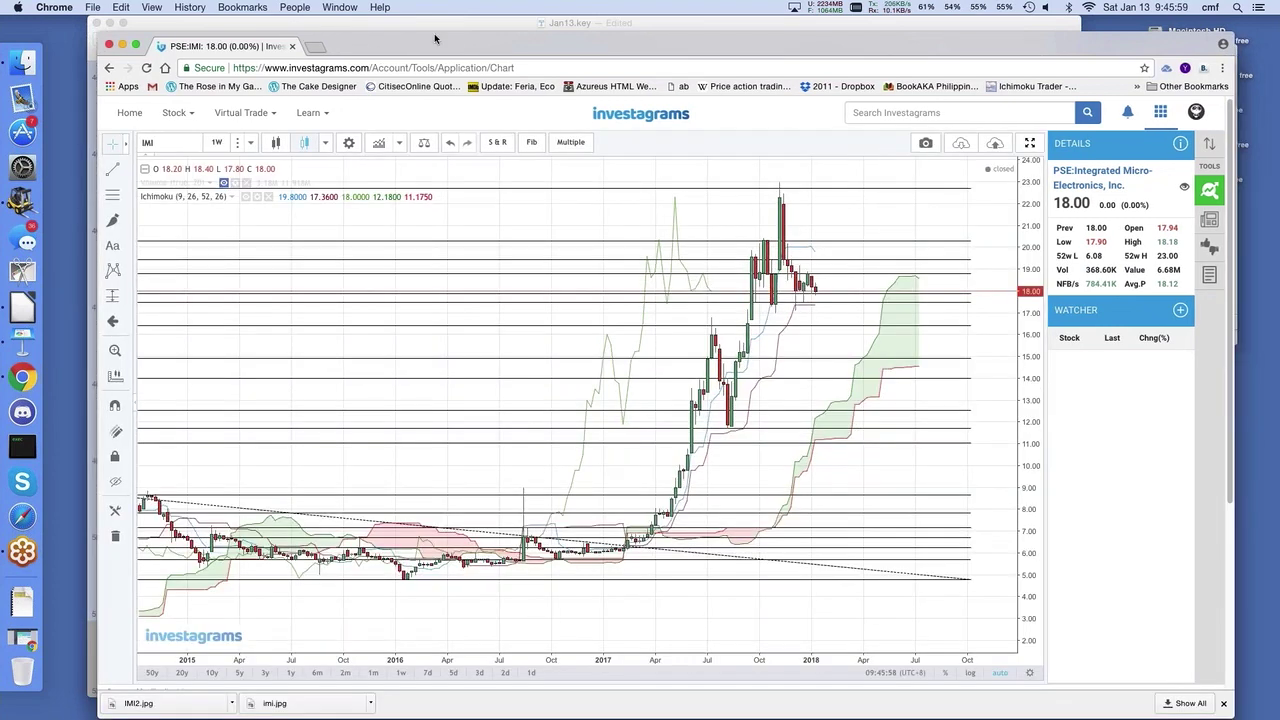
drag(435, 38, 377, 22)
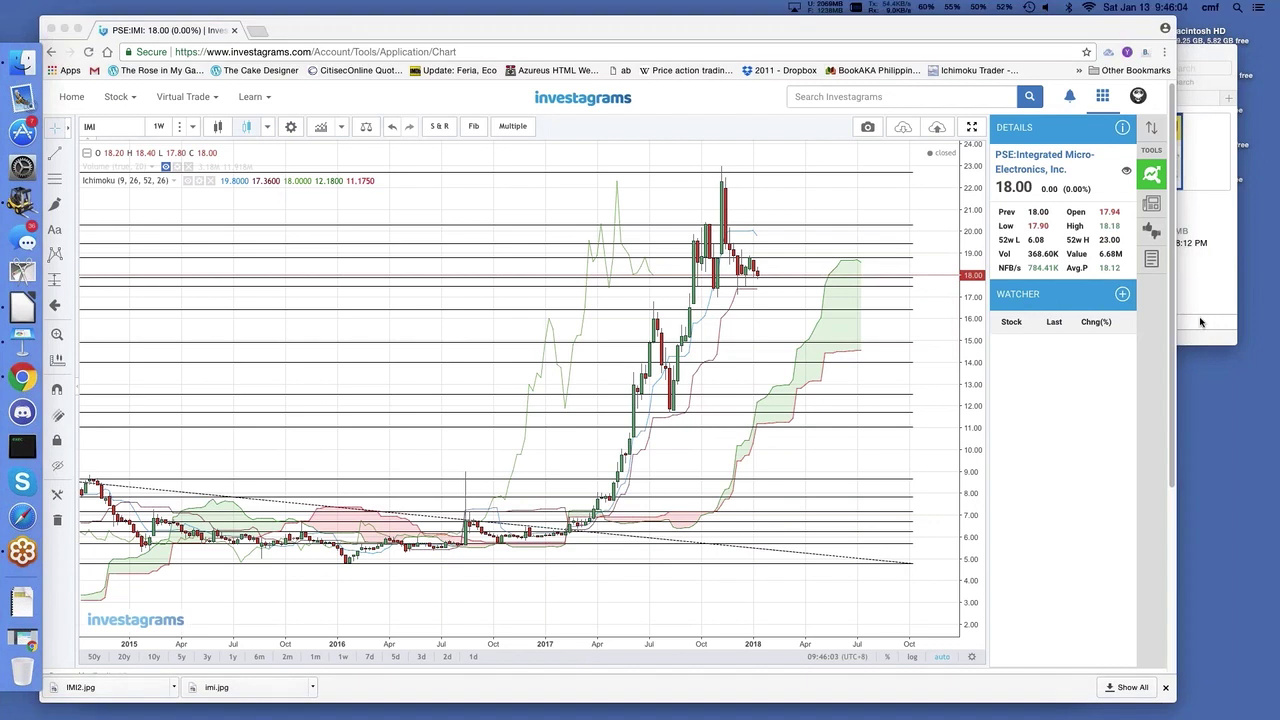
Step: Change the chart's stock symbol to LTG
click(1126, 165)
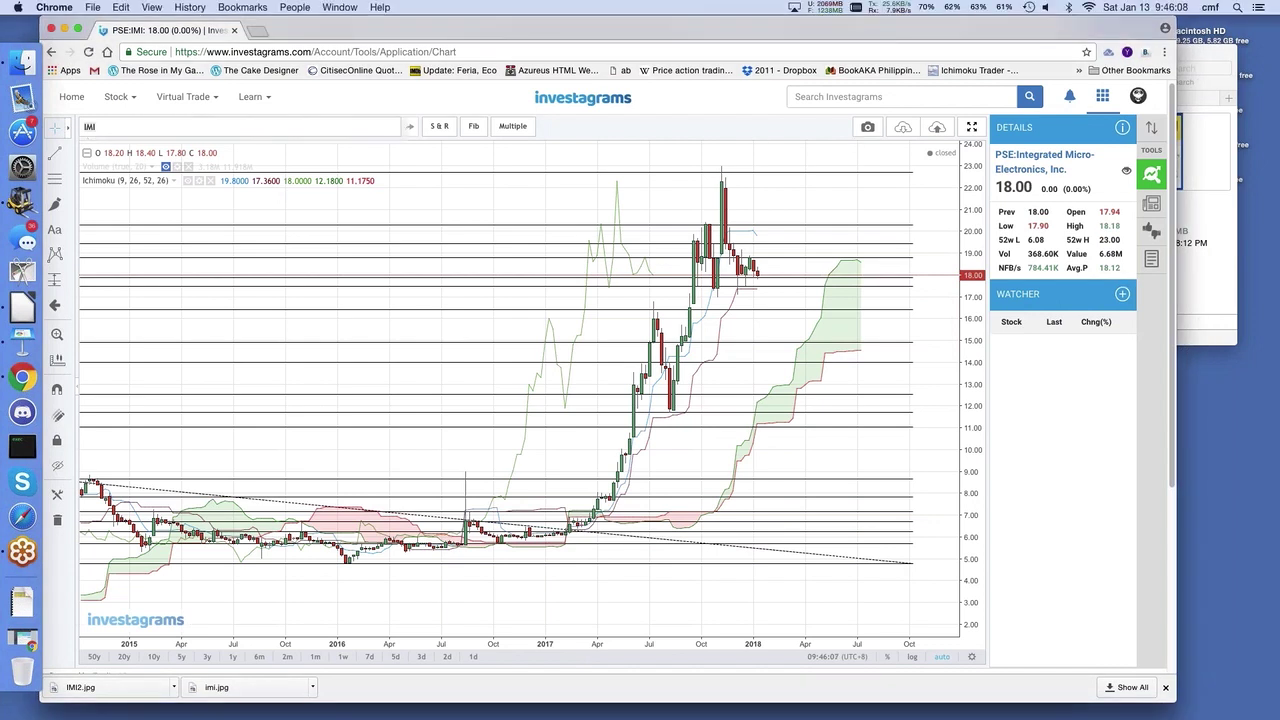
text(LTG)
key(Return)
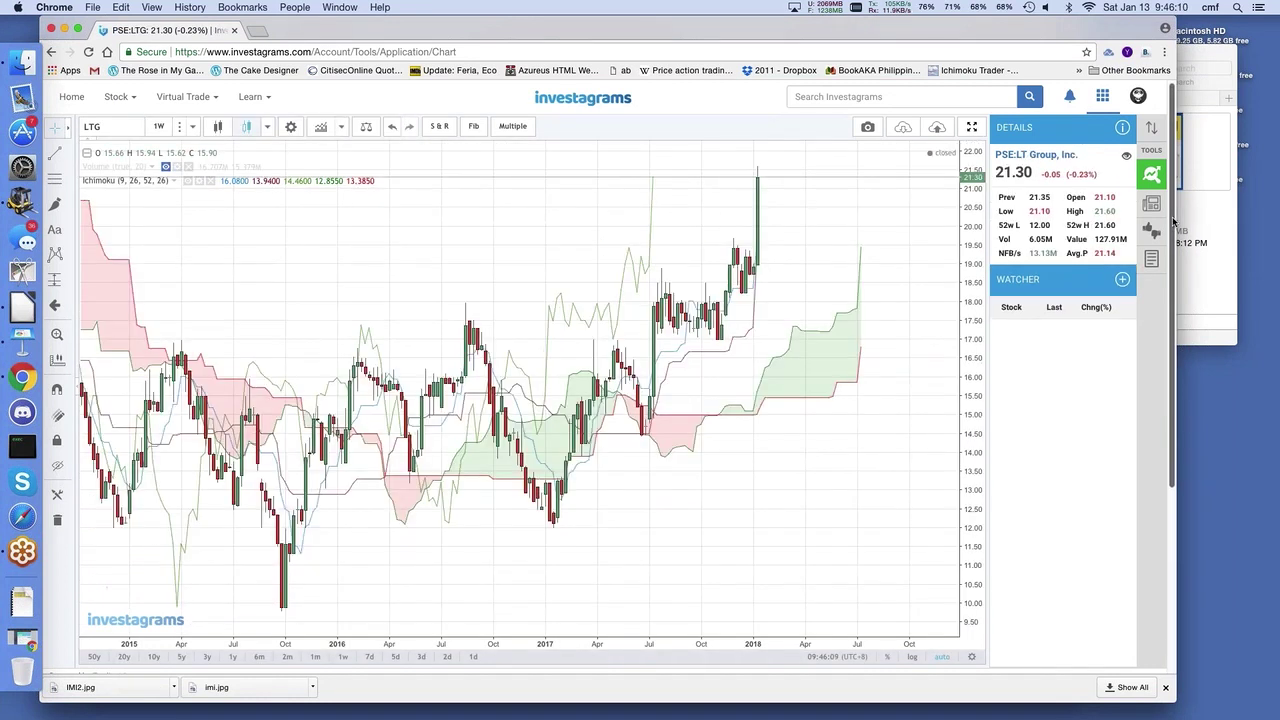
Step: Widen the browser window, make the chart fill the screen, and set the LTG chart interval to 1 month
drag(1173, 222, 1279, 222)
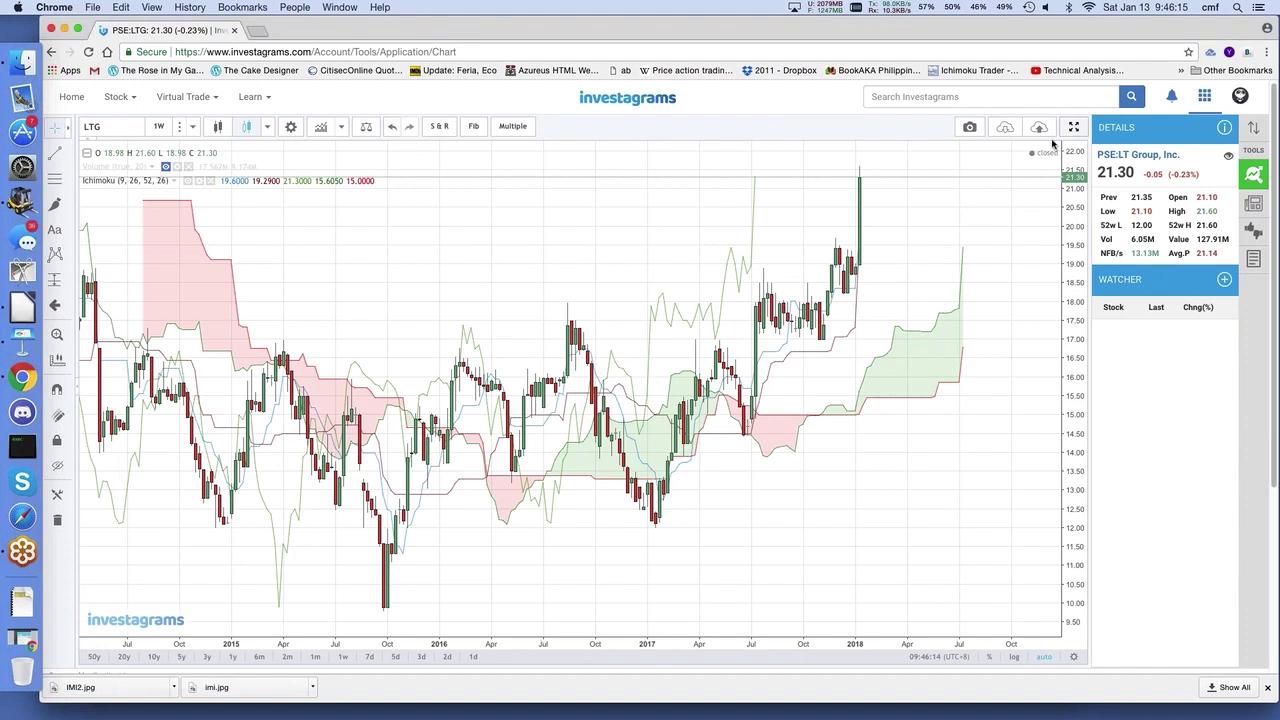
key(ctrl+super+f)
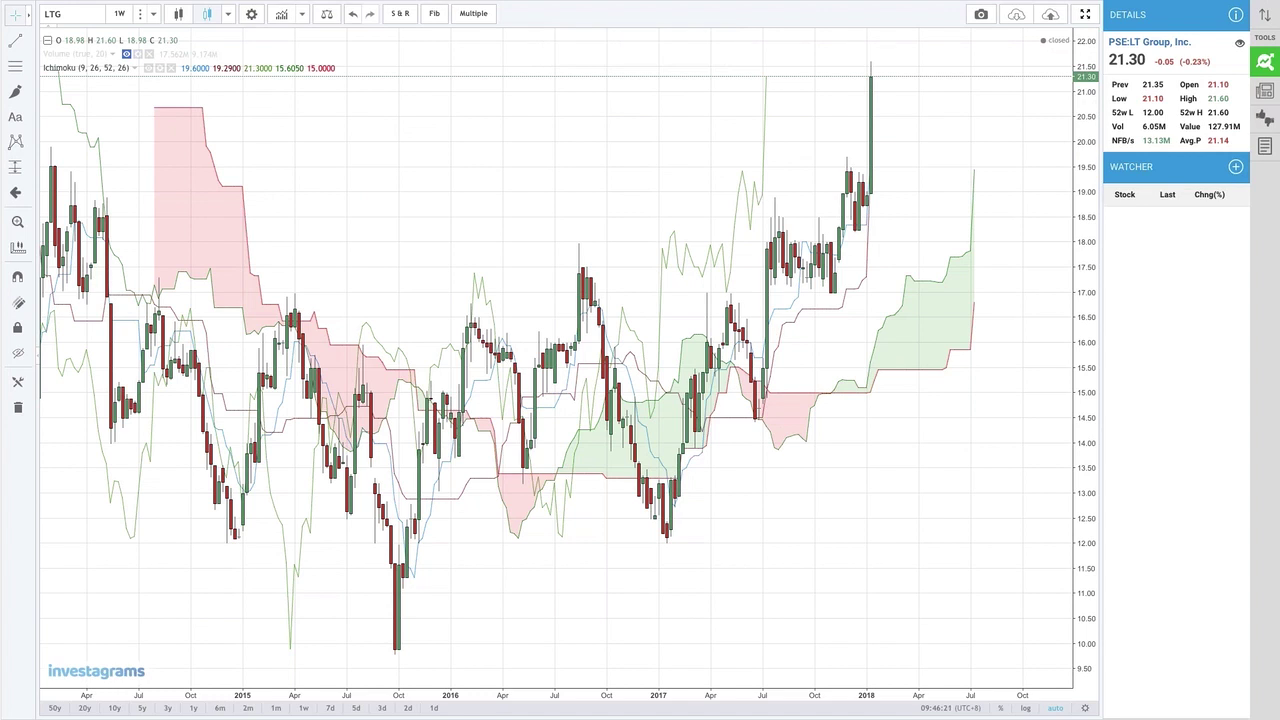
click(153, 13)
click(139, 216)
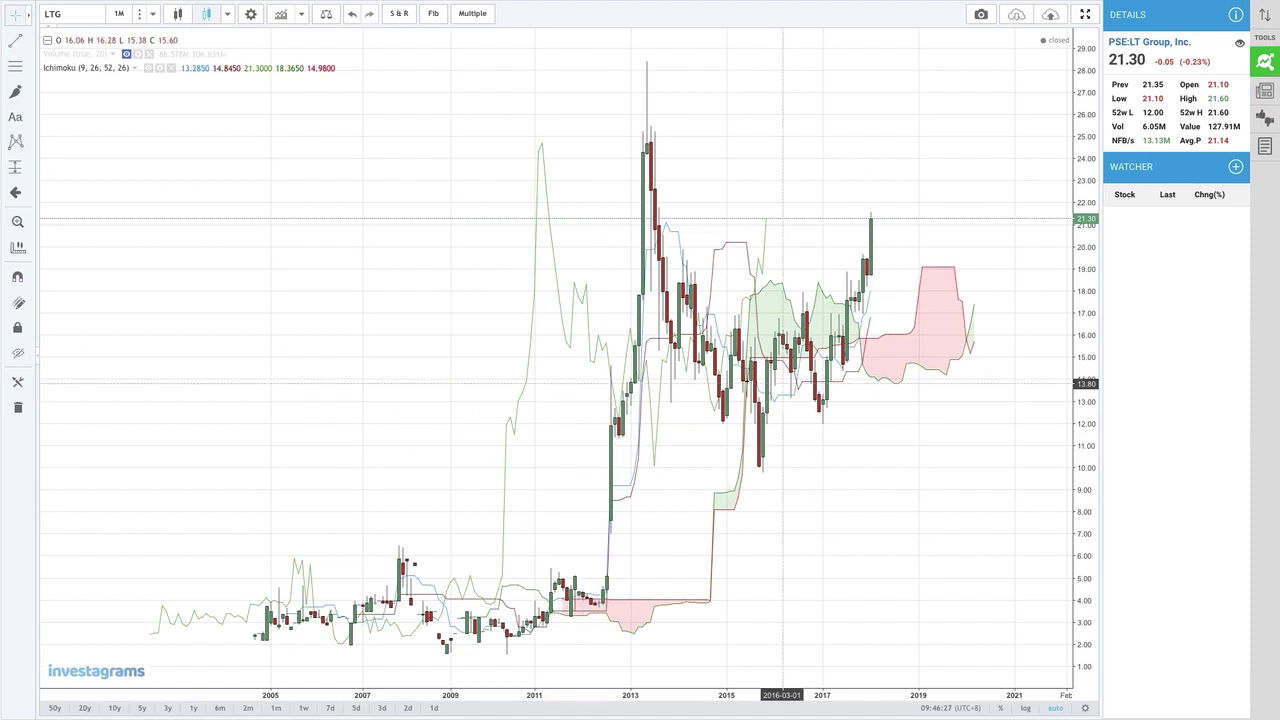
Step: Compare the LTG Ichimoku chart on the 1 day, 1 week and 1 month intervals
click(153, 13)
click(122, 176)
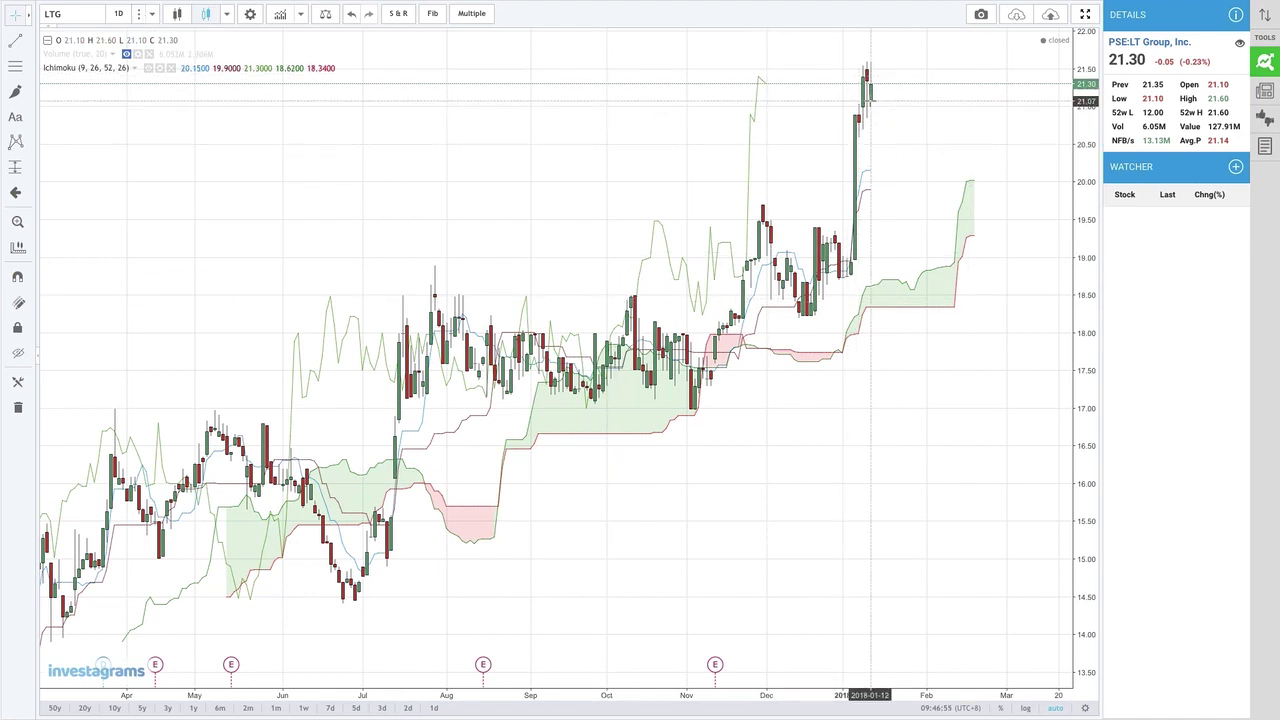
click(151, 13)
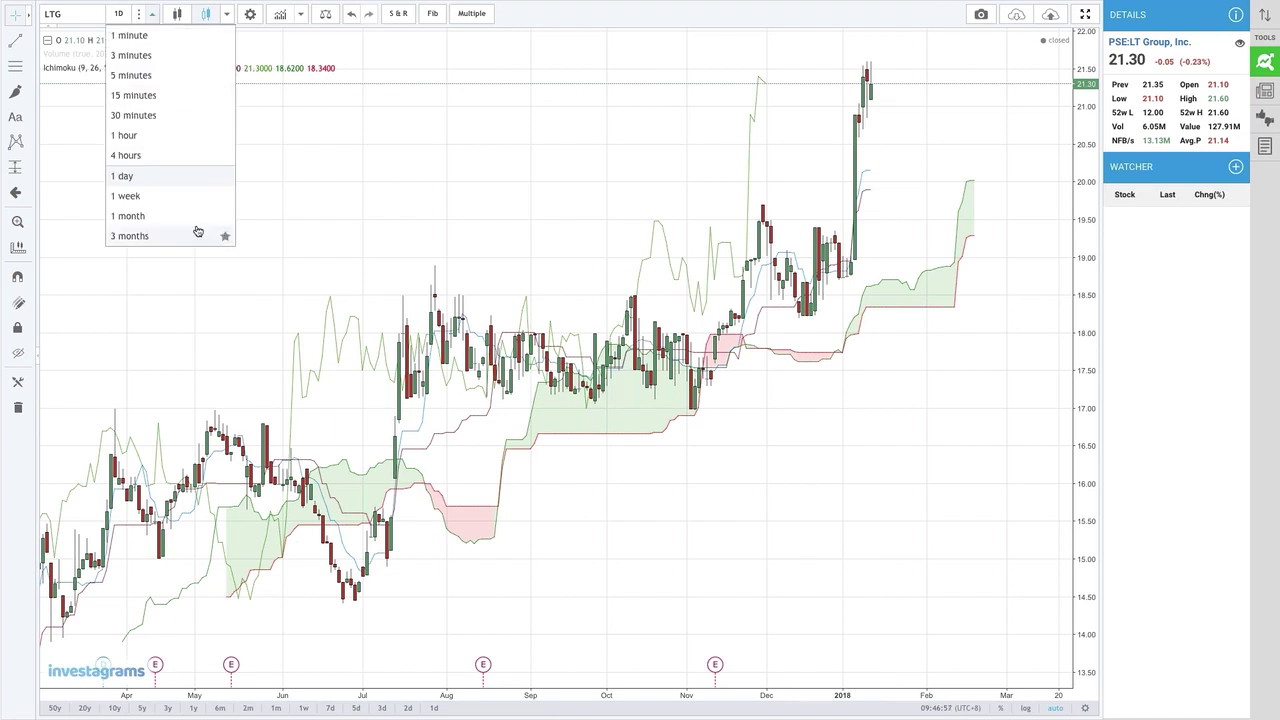
click(150, 196)
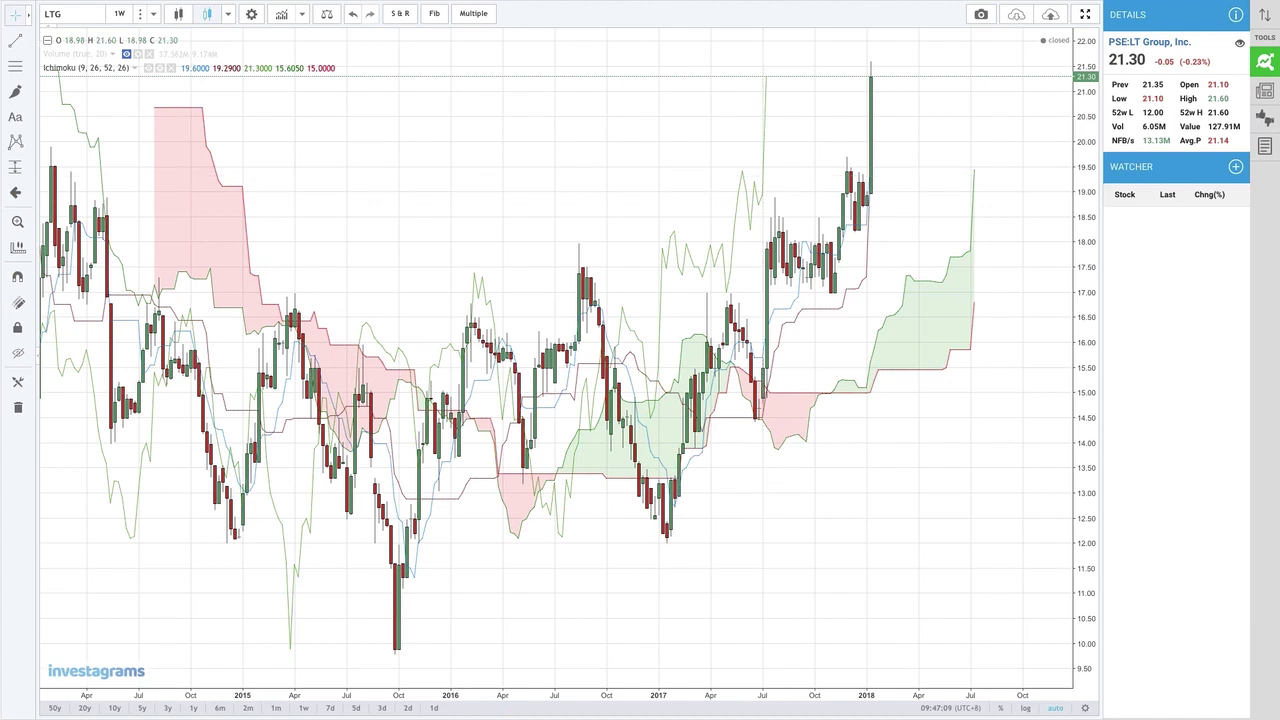
click(153, 13)
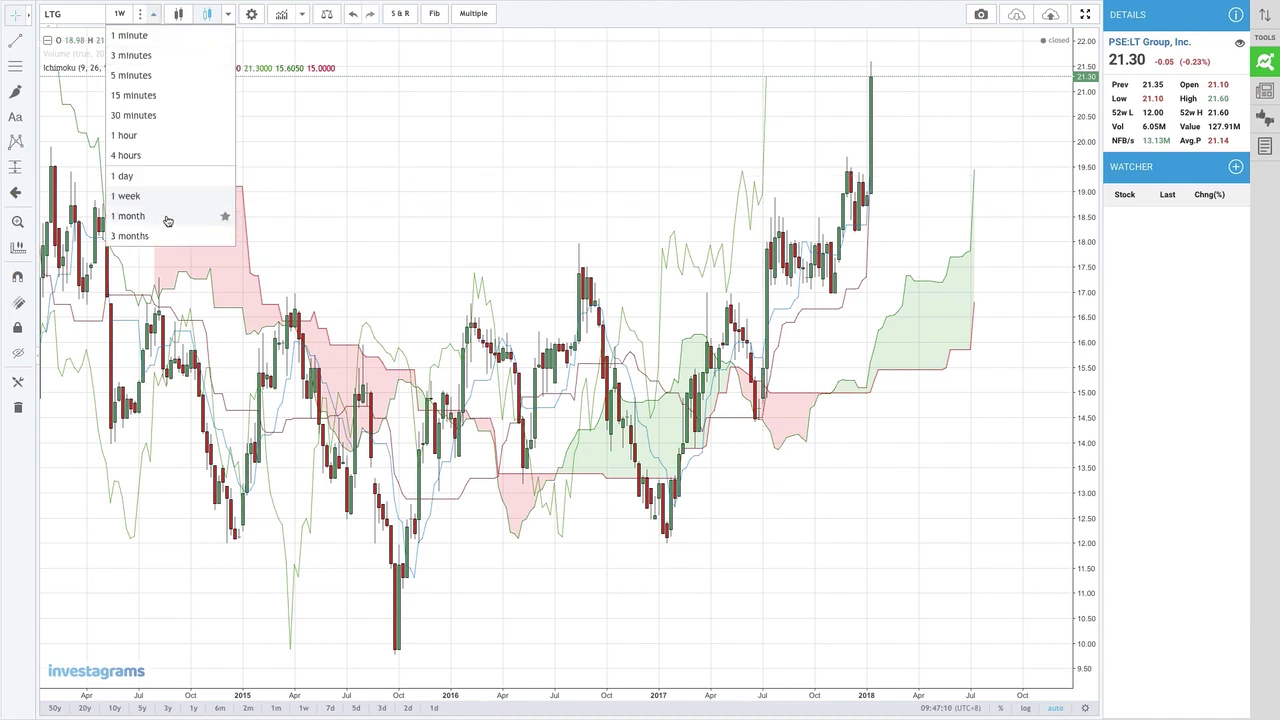
click(167, 218)
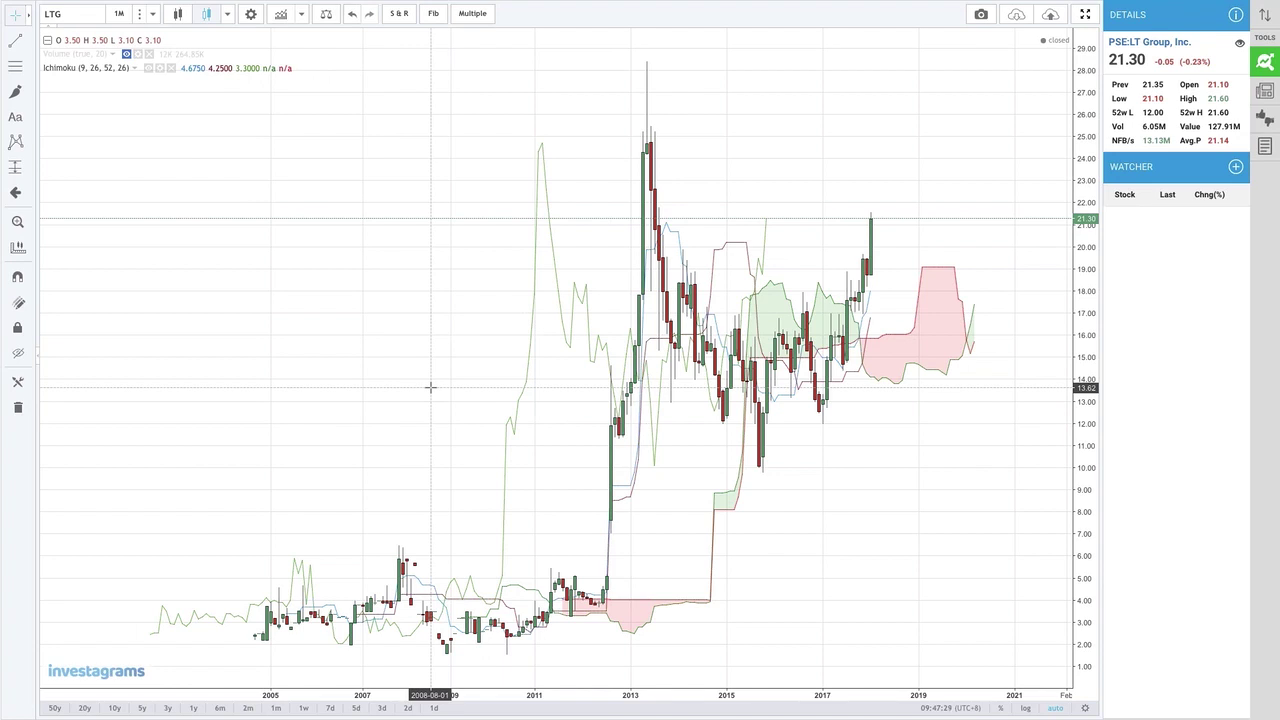
Step: Load the SMC symbol in the monthly chart
click(60, 13)
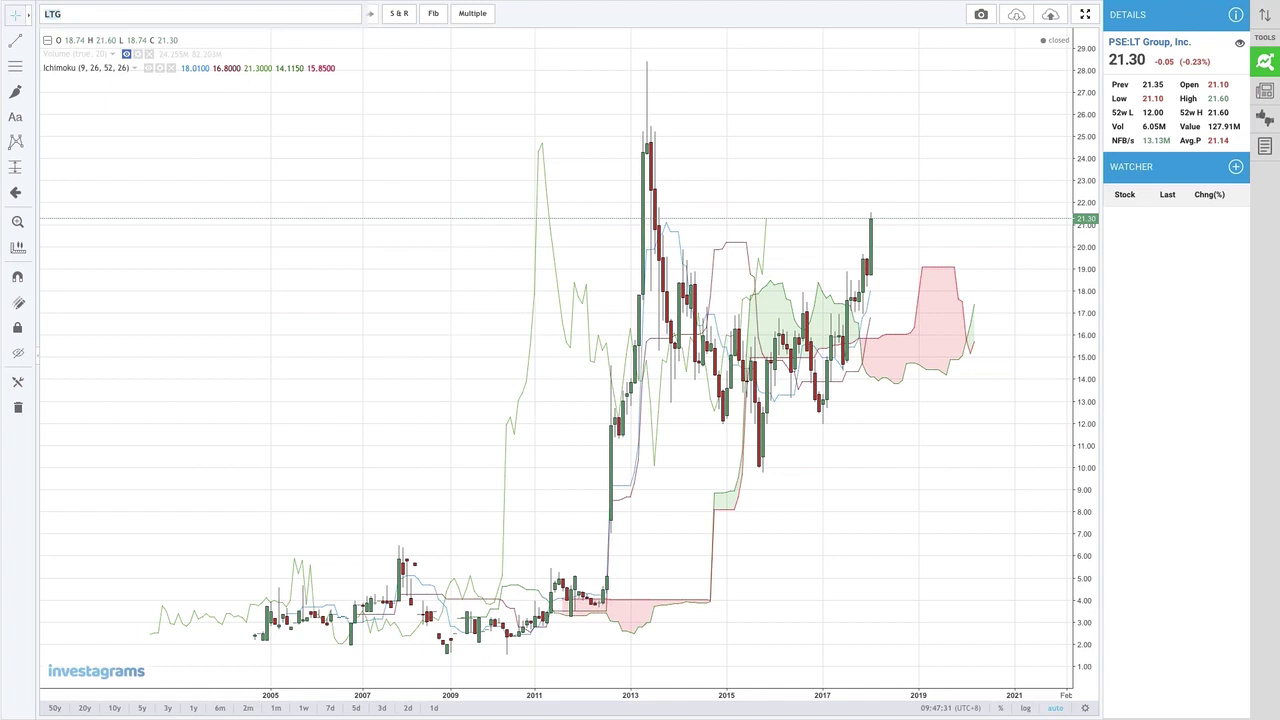
text(SMC)
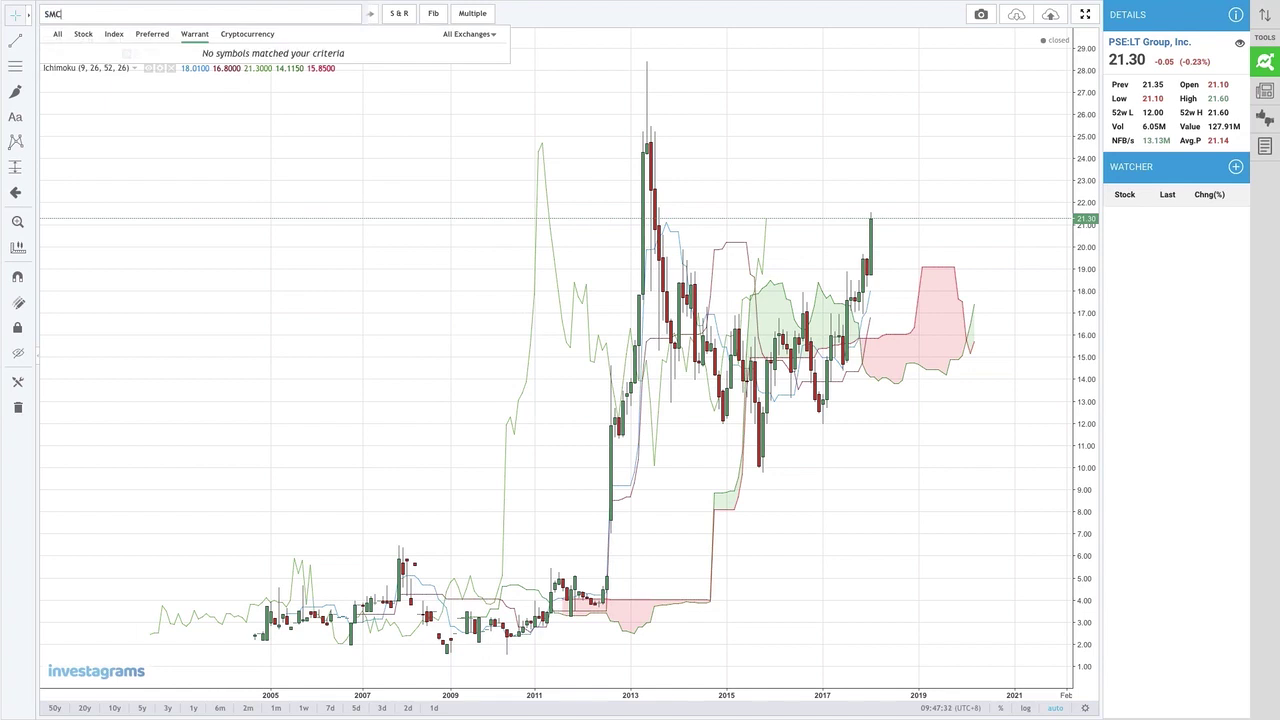
key(Return)
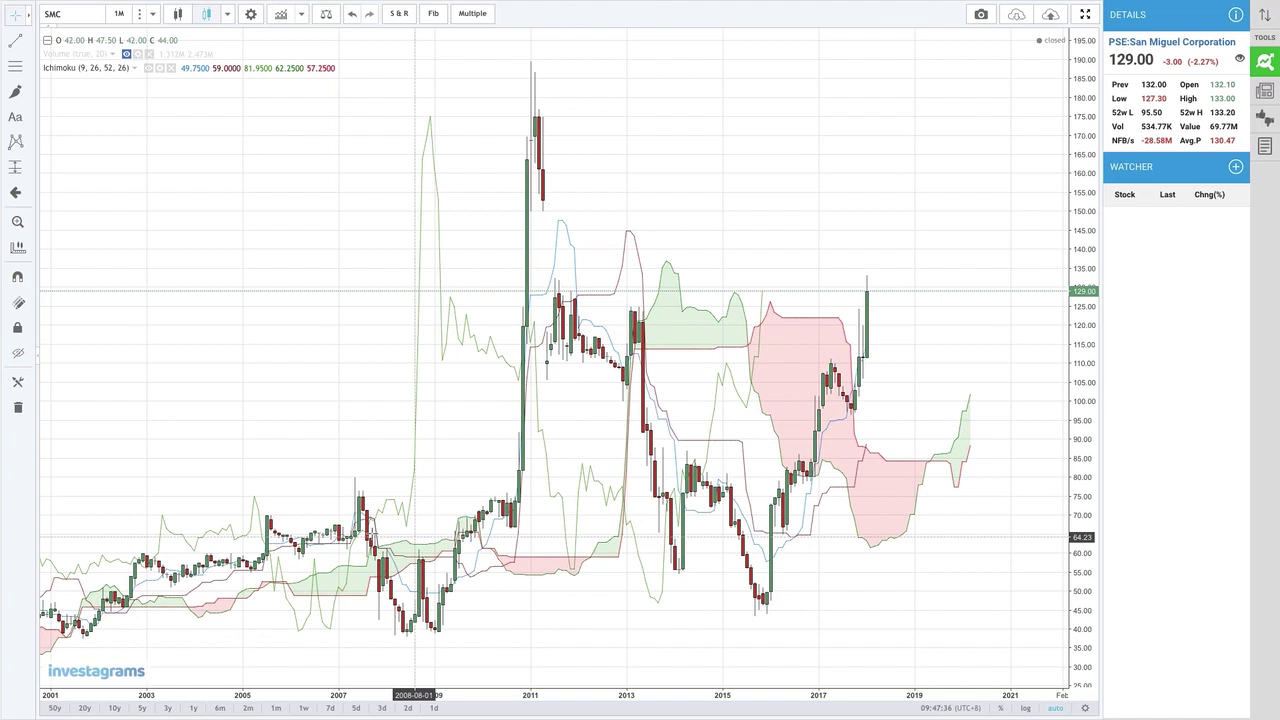
Step: View the SMC Ichimoku chart on the 1 week interval and on the 1 day interval
mouse_move(155, 8)
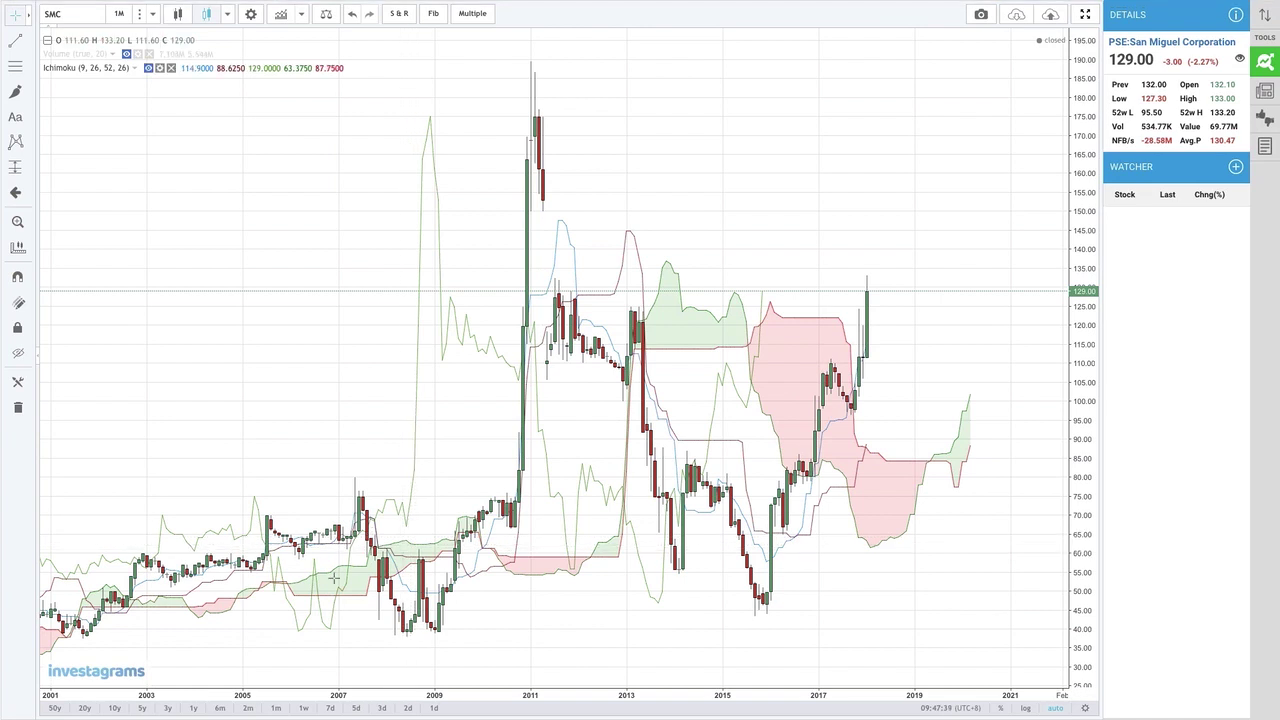
click(152, 13)
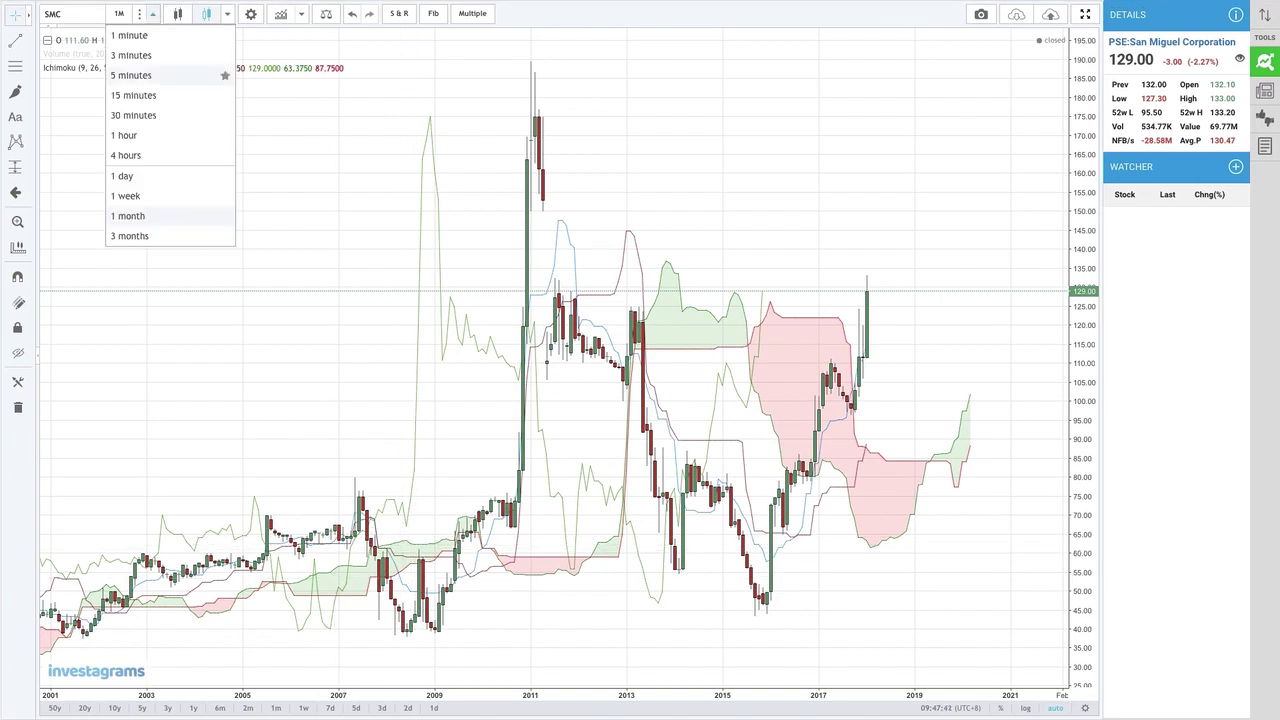
click(128, 196)
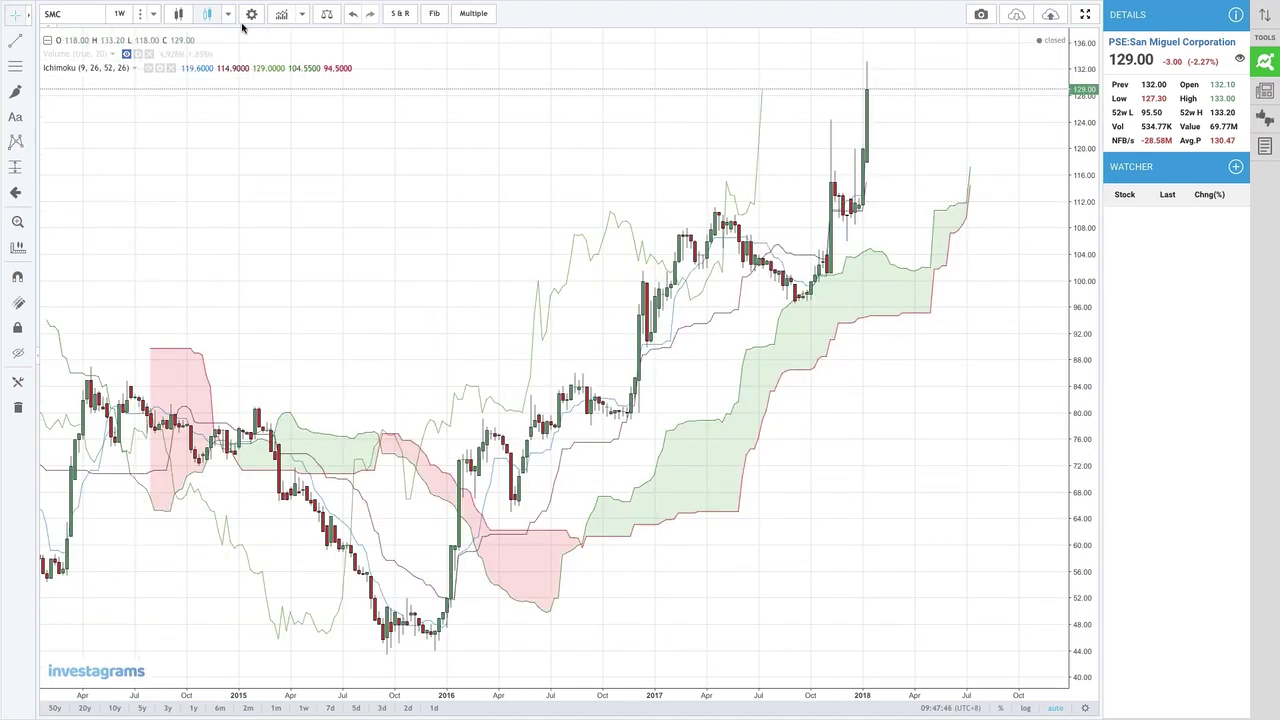
click(152, 13)
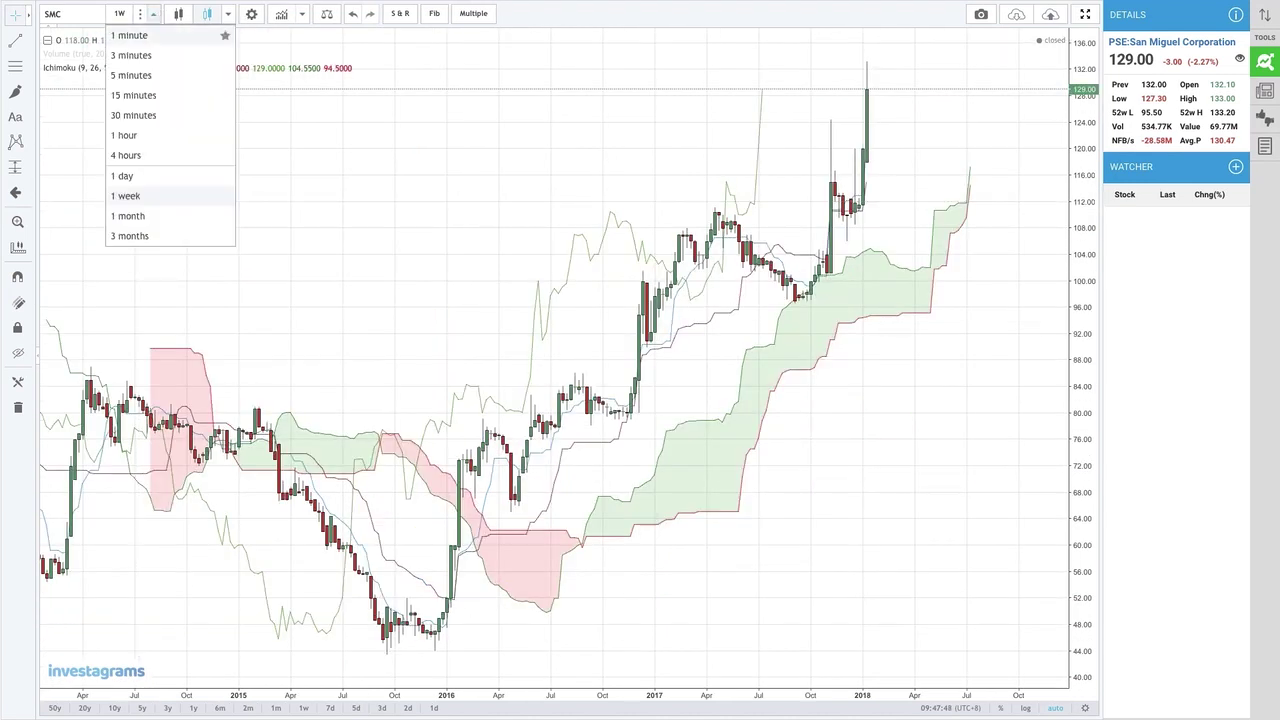
click(139, 177)
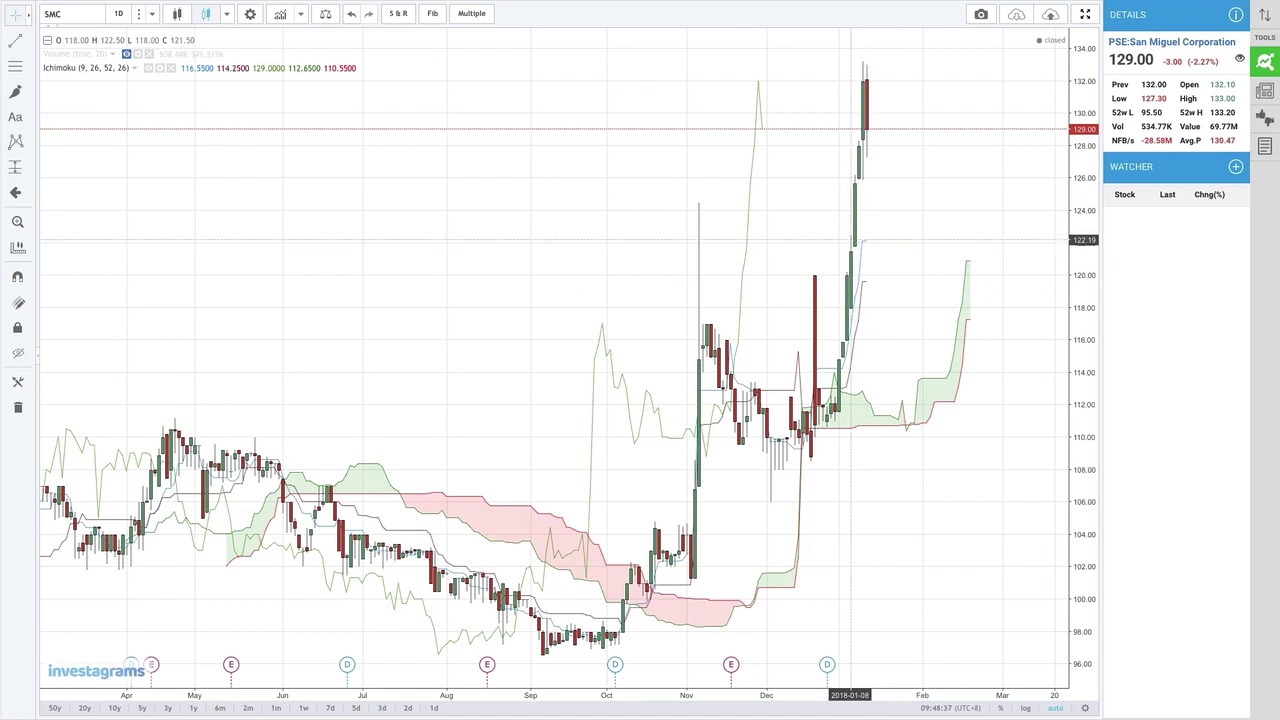
Step: Draw a rectangle on the daily SMC chart from about 122.15 down to 119.18, extending from 2018-01-10 into March 2018
mouse_move(18, 46)
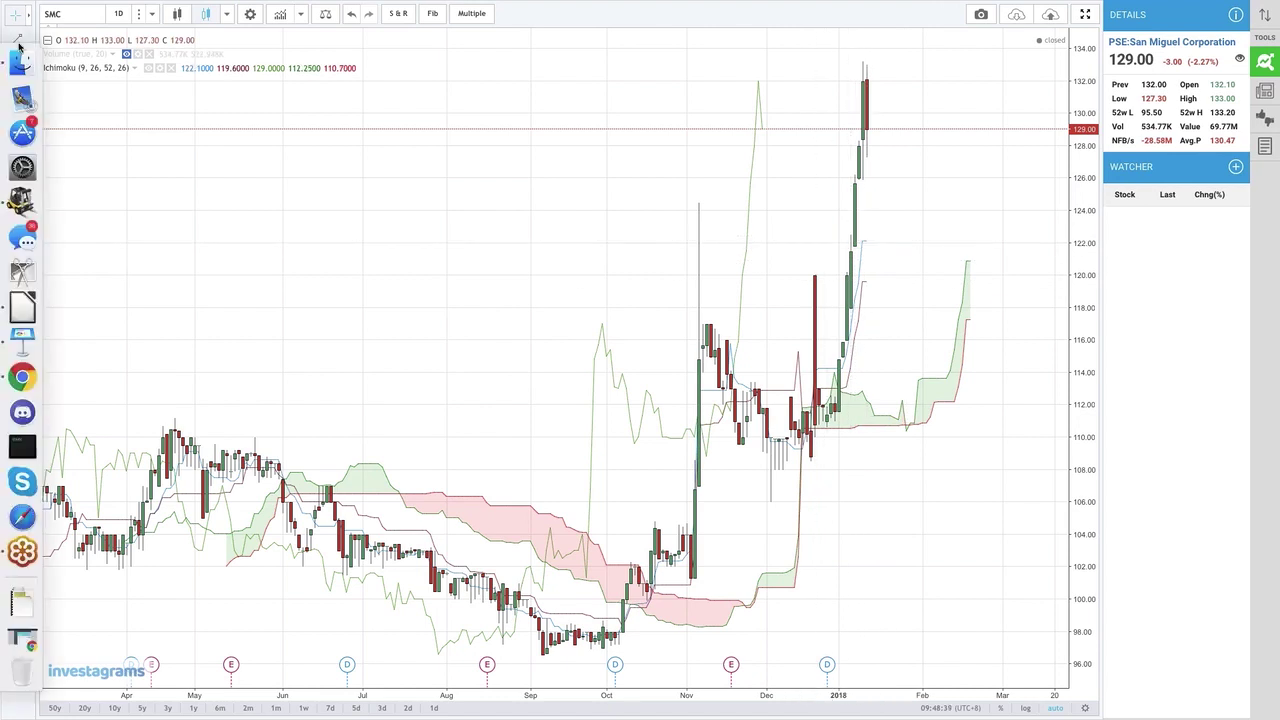
click(15, 90)
click(80, 117)
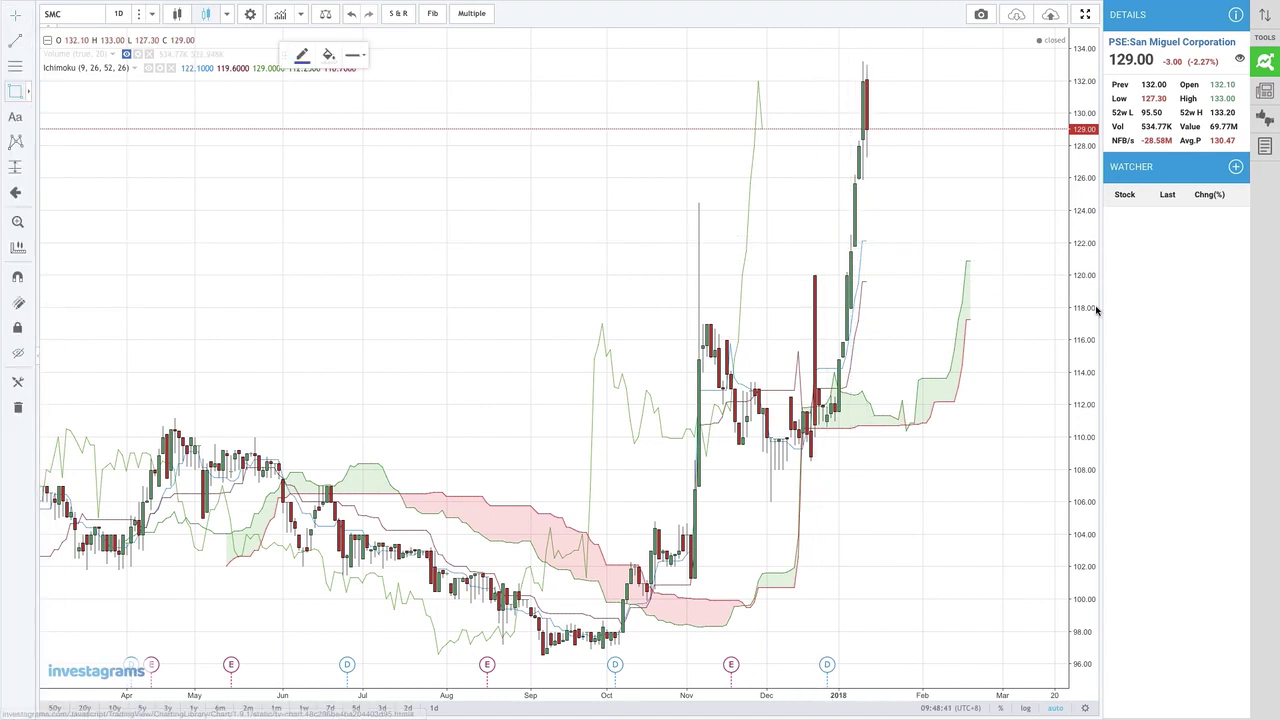
click(858, 240)
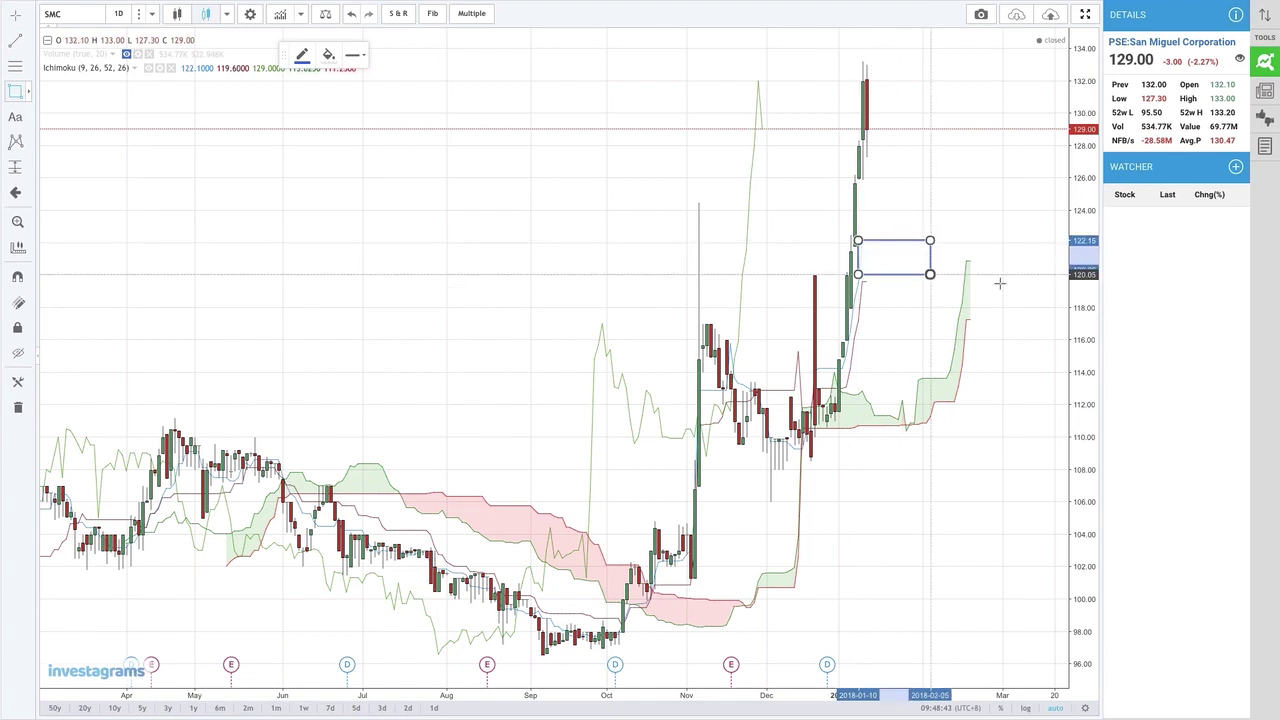
click(1058, 288)
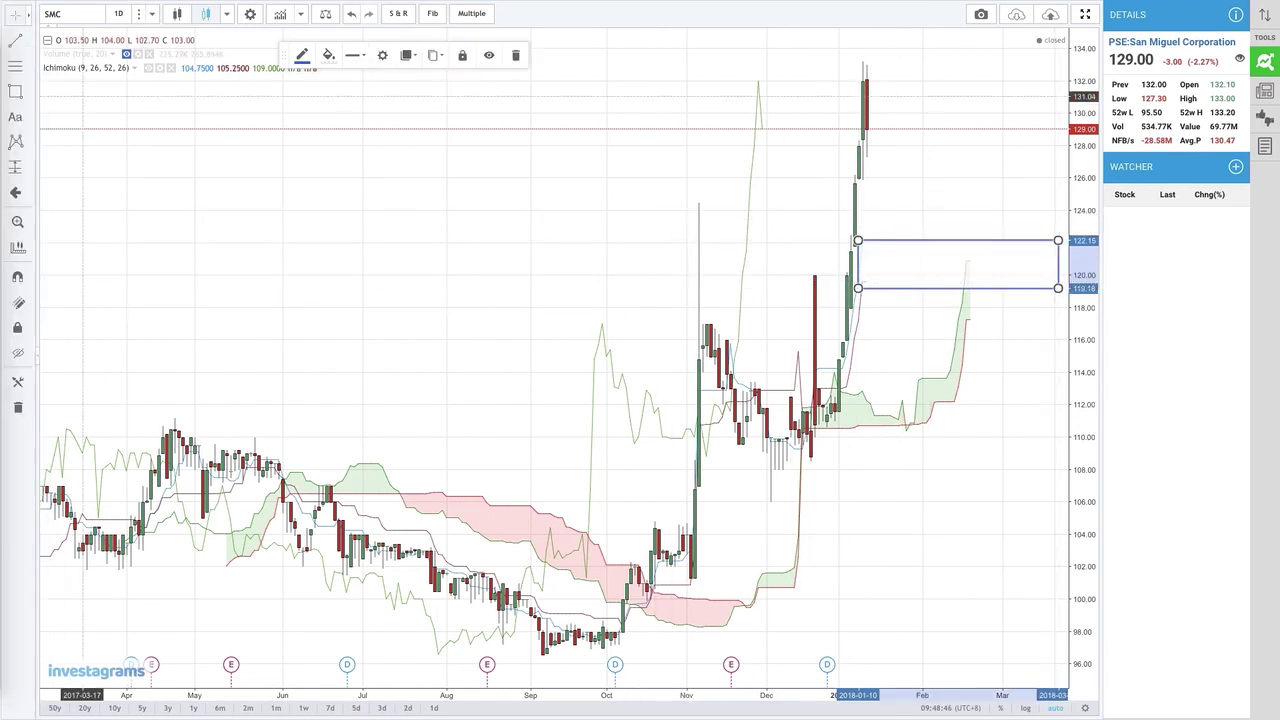
Step: Examine the support rectangle on the SMC chart's 1 week interval, close up around the latest candles
click(153, 14)
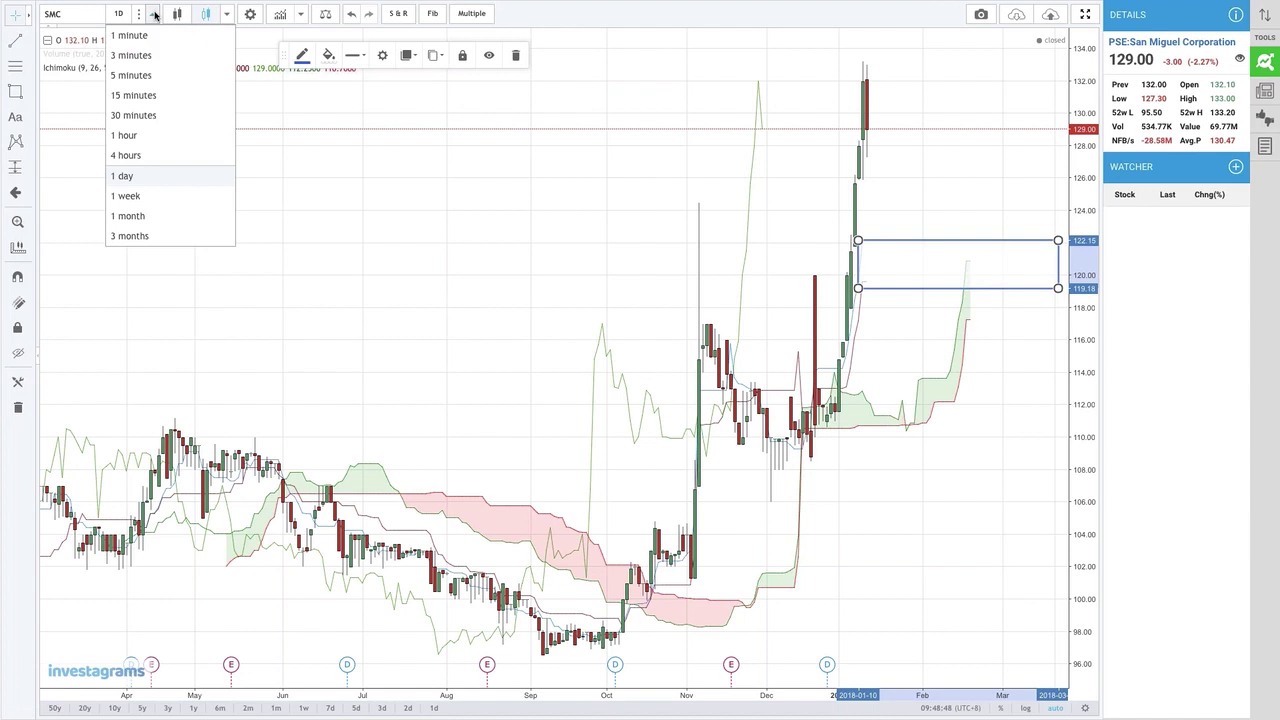
click(176, 199)
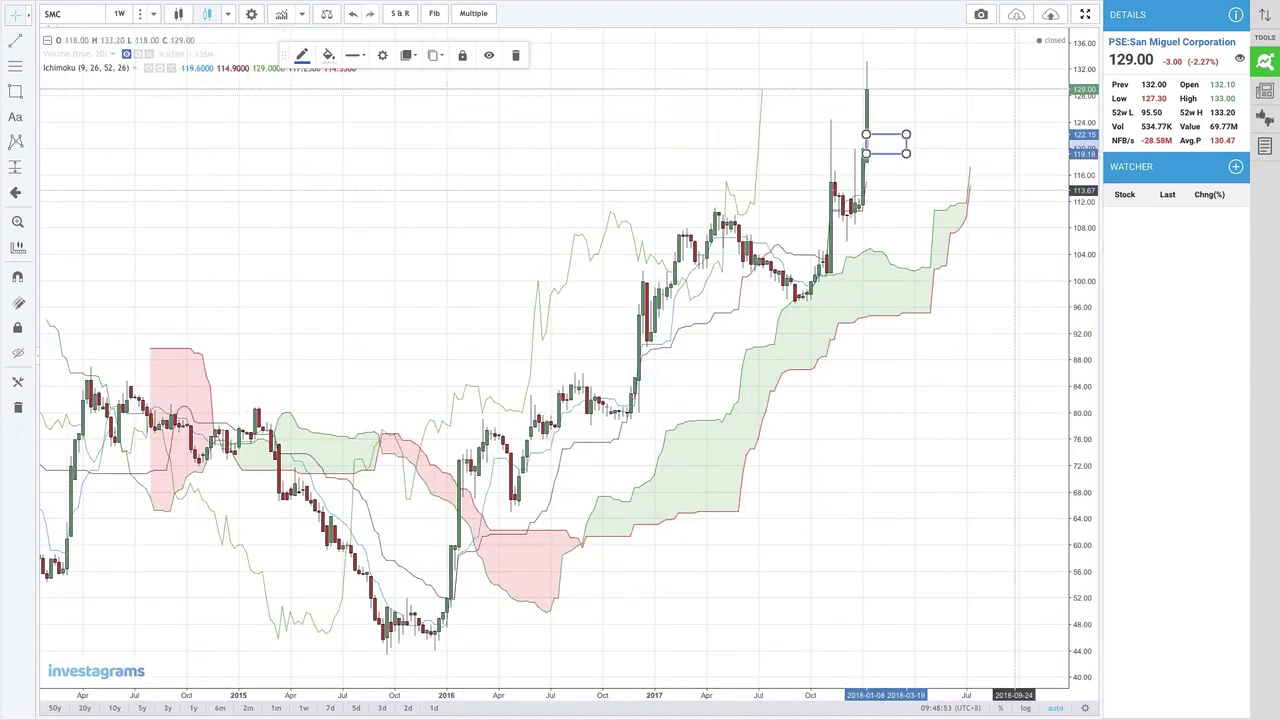
scroll(882, 197, up, 1)
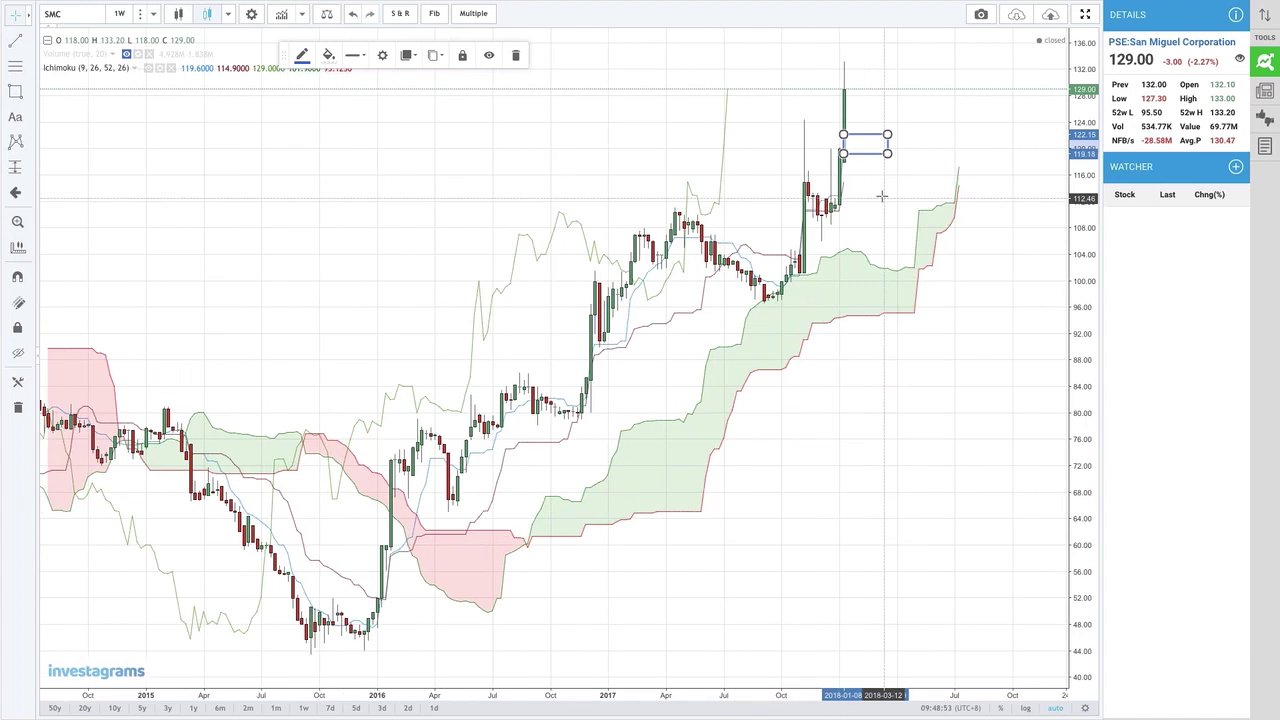
scroll(882, 197, up, 4)
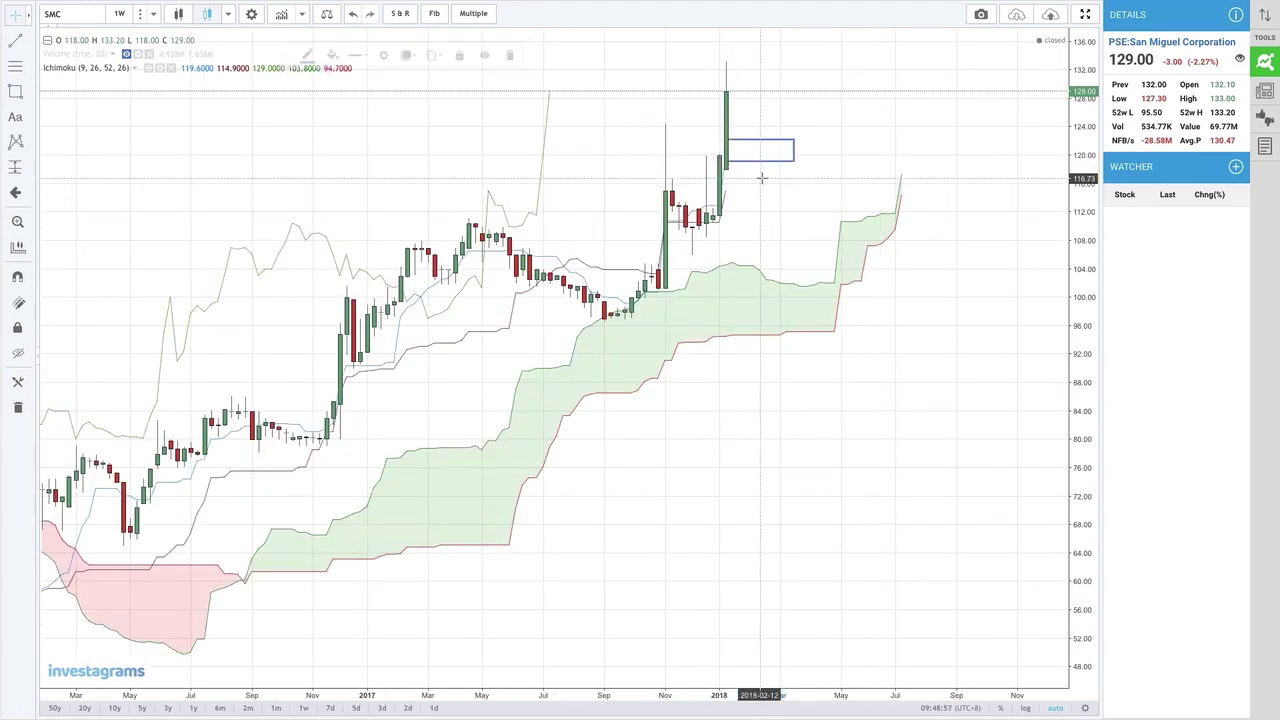
scroll(770, 178, left, 1)
drag(780, 177, 888, 157)
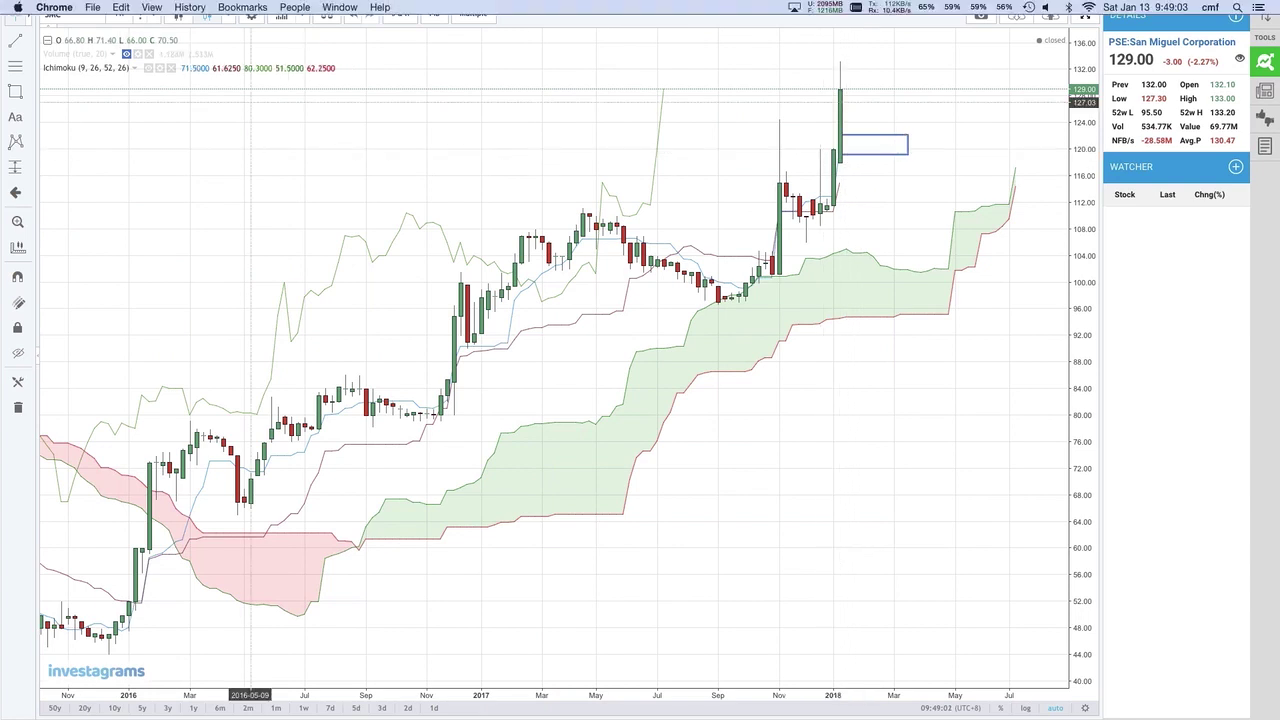
Step: Set the SMC chart to 1 month and stretch the rectangle from September 2015 to August 2020, at about 122.15 to 120.05
click(141, 14)
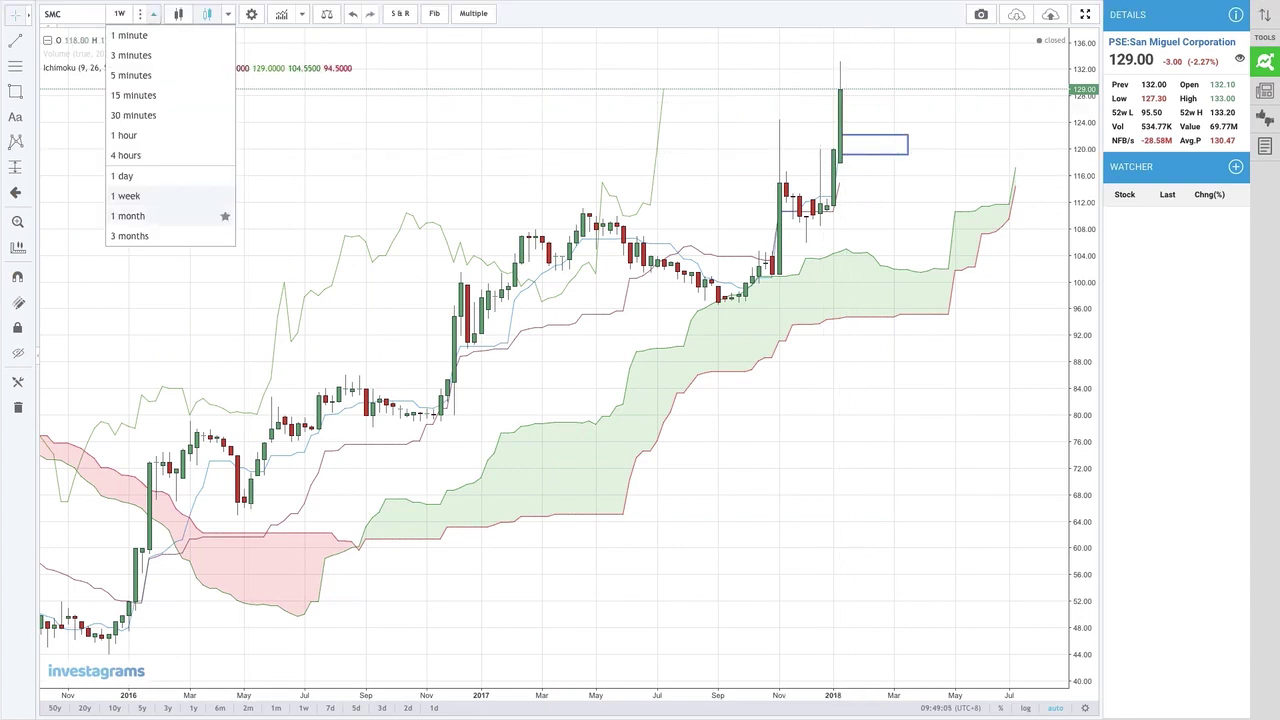
click(128, 216)
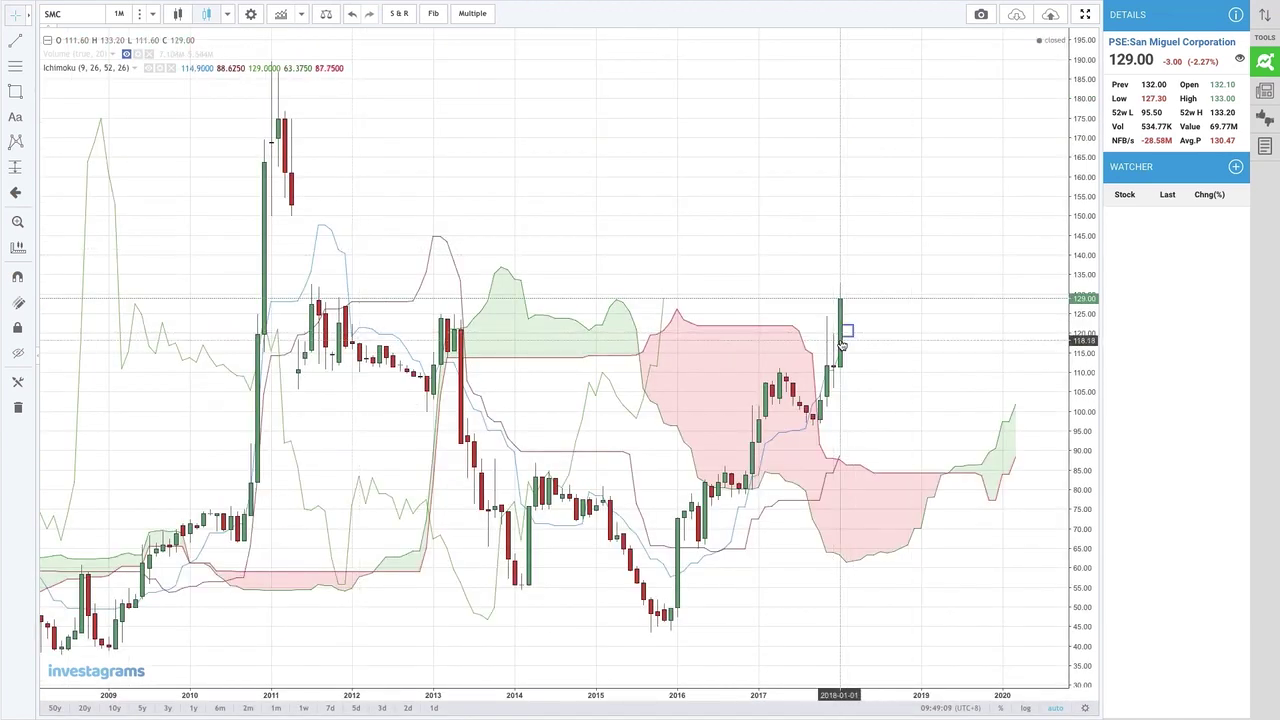
drag(852, 325, 650, 332)
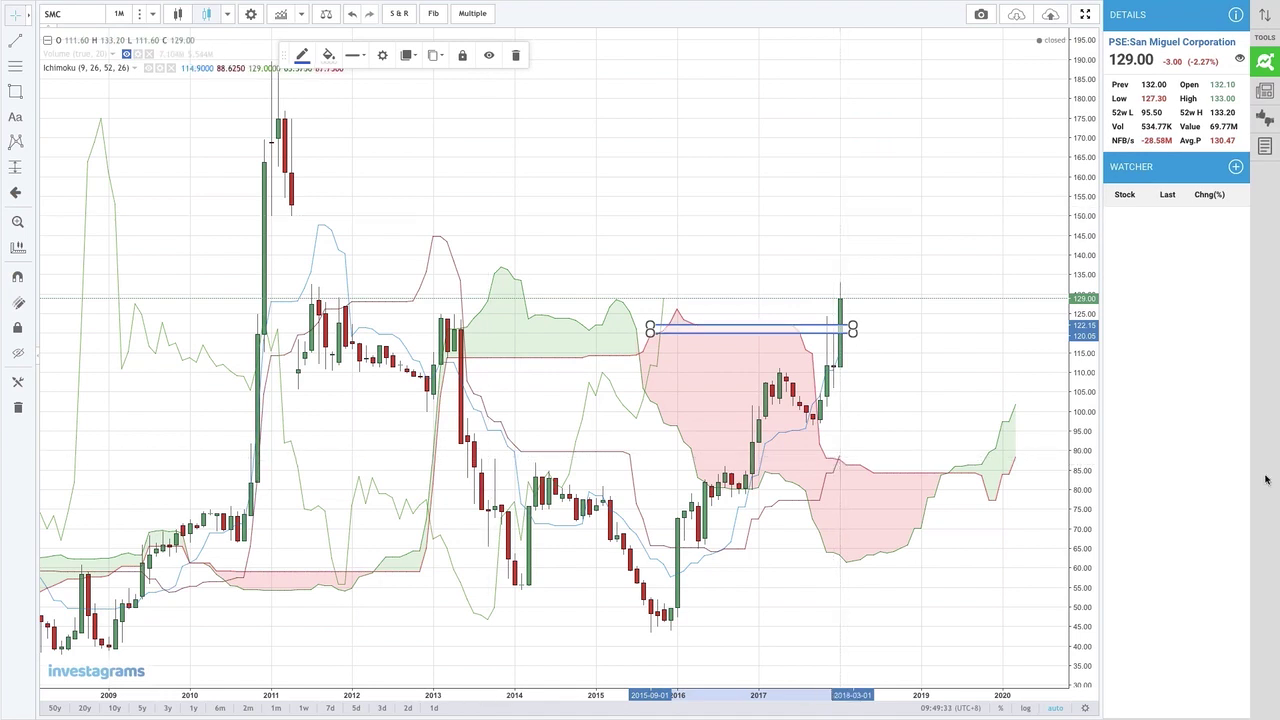
drag(852, 334, 1049, 333)
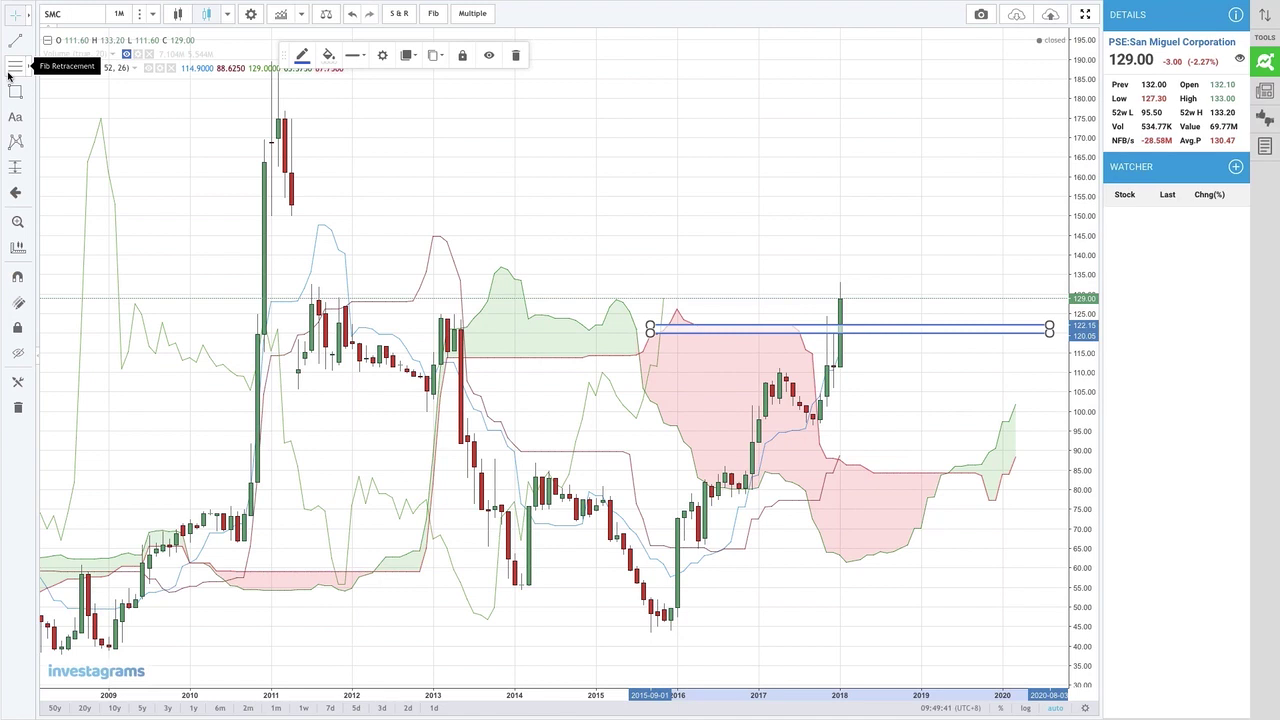
Step: Mark the lagging line's end near 129 with a left arrow and draw a thin rectangle at about 150.56 to 149.36 from December 2010 to 2020
click(14, 197)
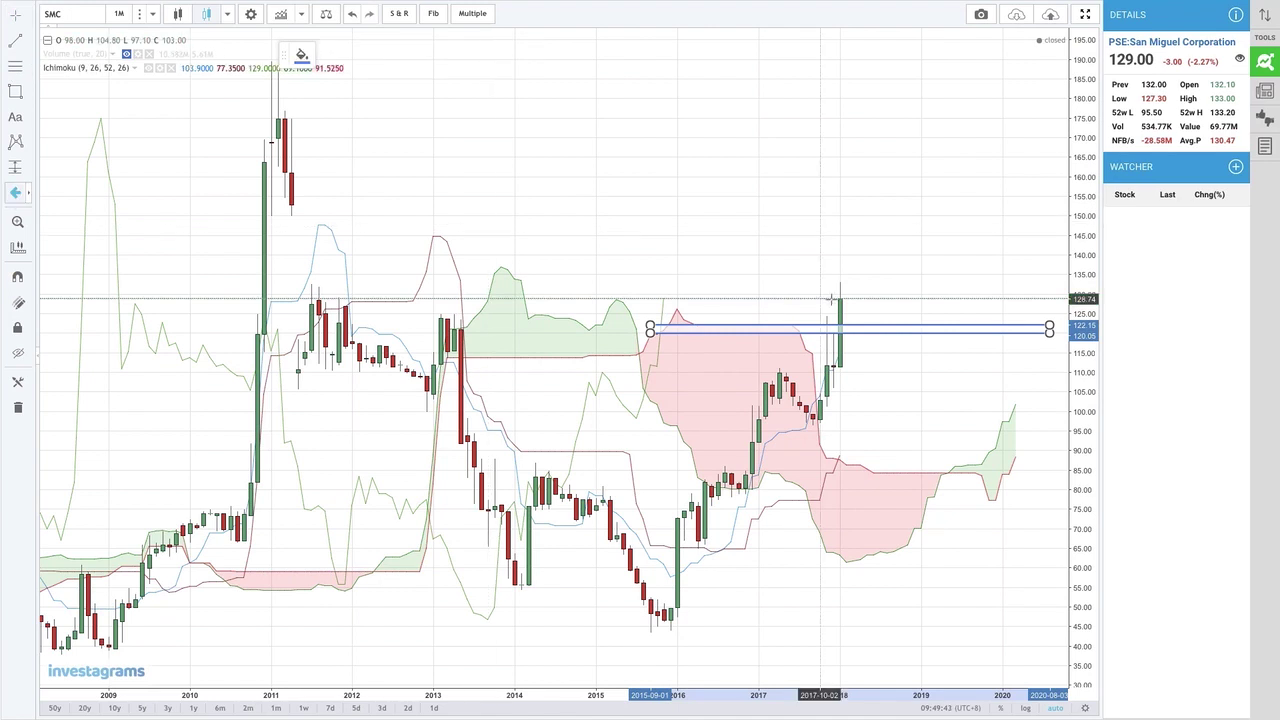
click(677, 300)
click(650, 298)
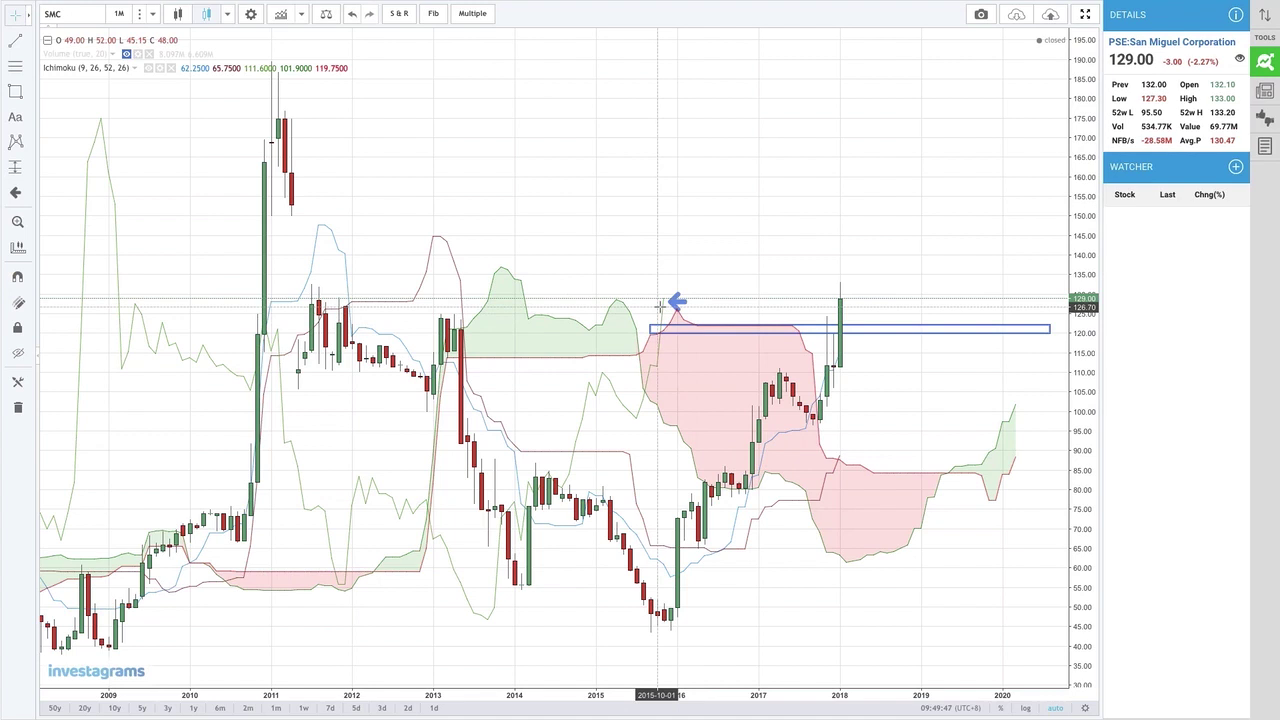
click(15, 91)
mouse_move(263, 214)
mouse_down()
mouse_move(643, 210)
mouse_move(1049, 229)
mouse_move(1062, 218)
mouse_up()
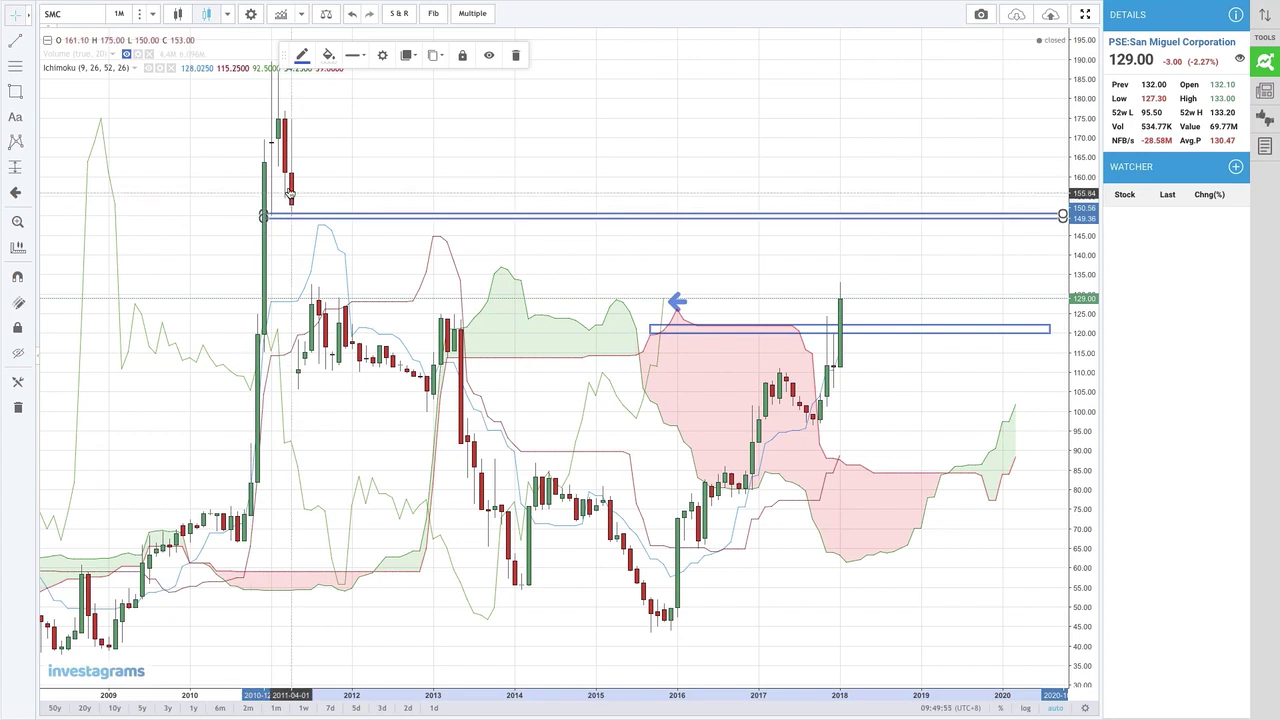
Step: Change the chart's stock symbol to BDO
mouse_move(3, 30)
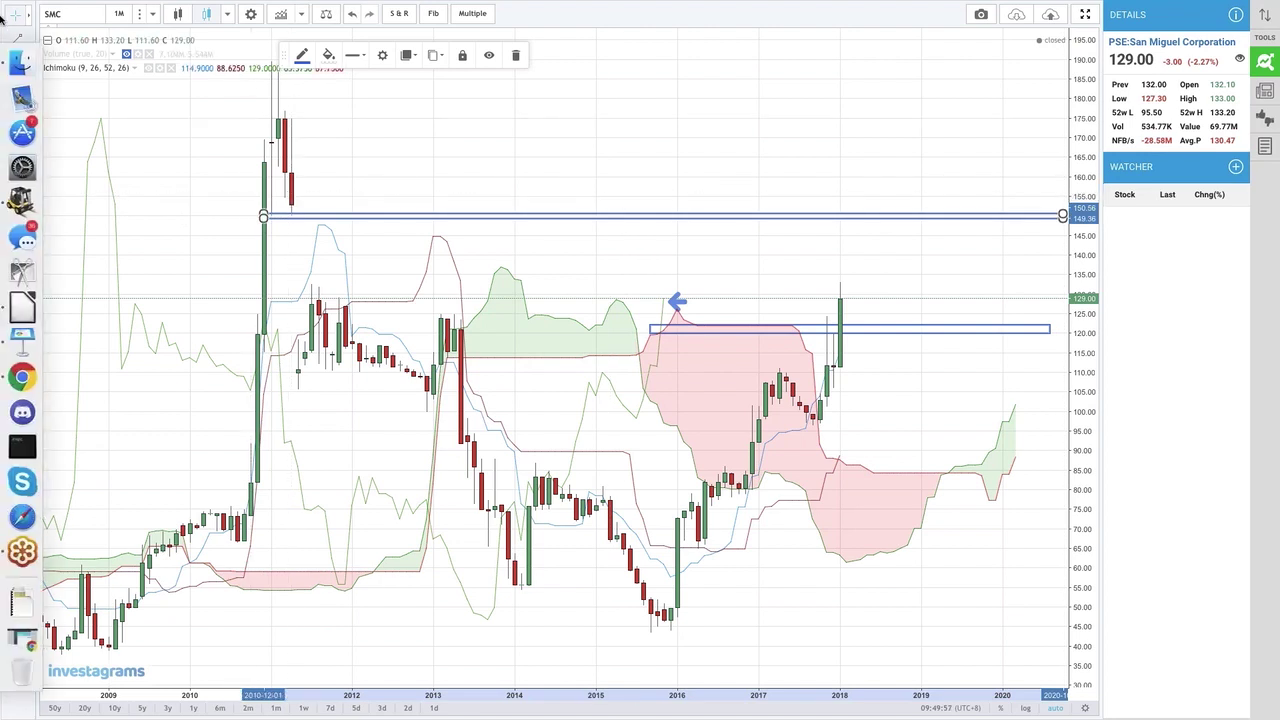
click(90, 20)
text(BD)
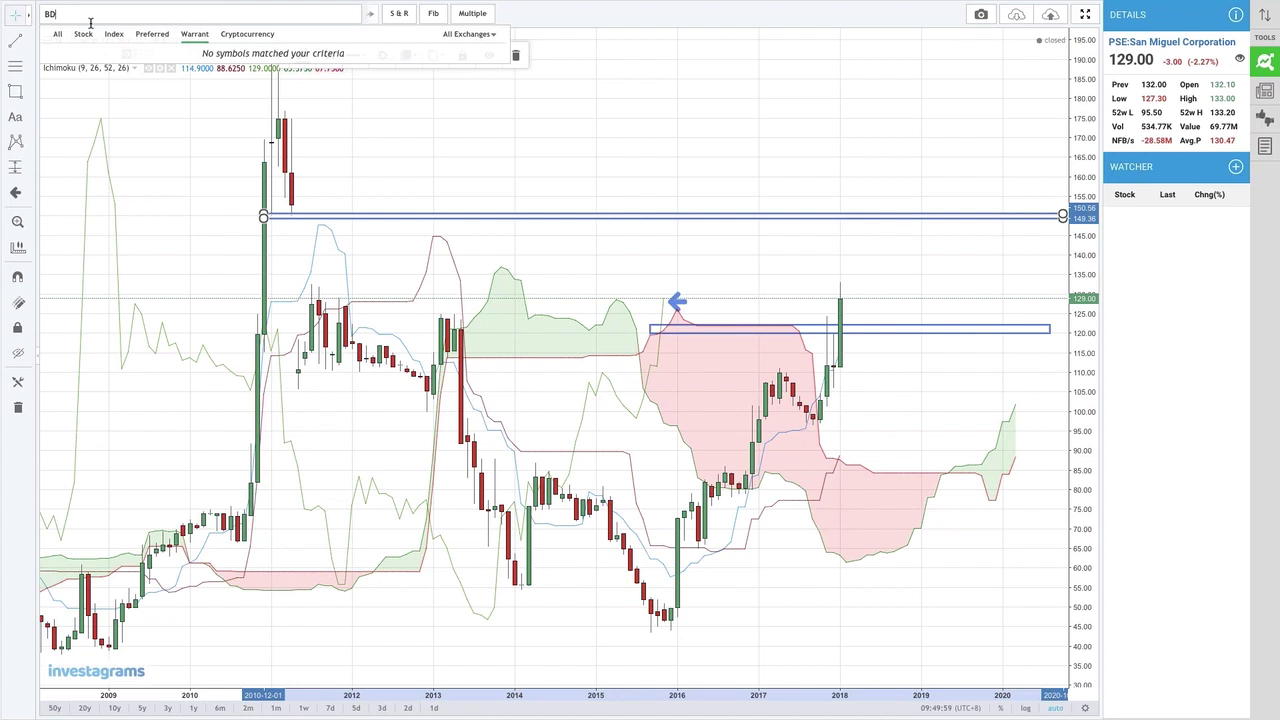
text(O)
key(Return)
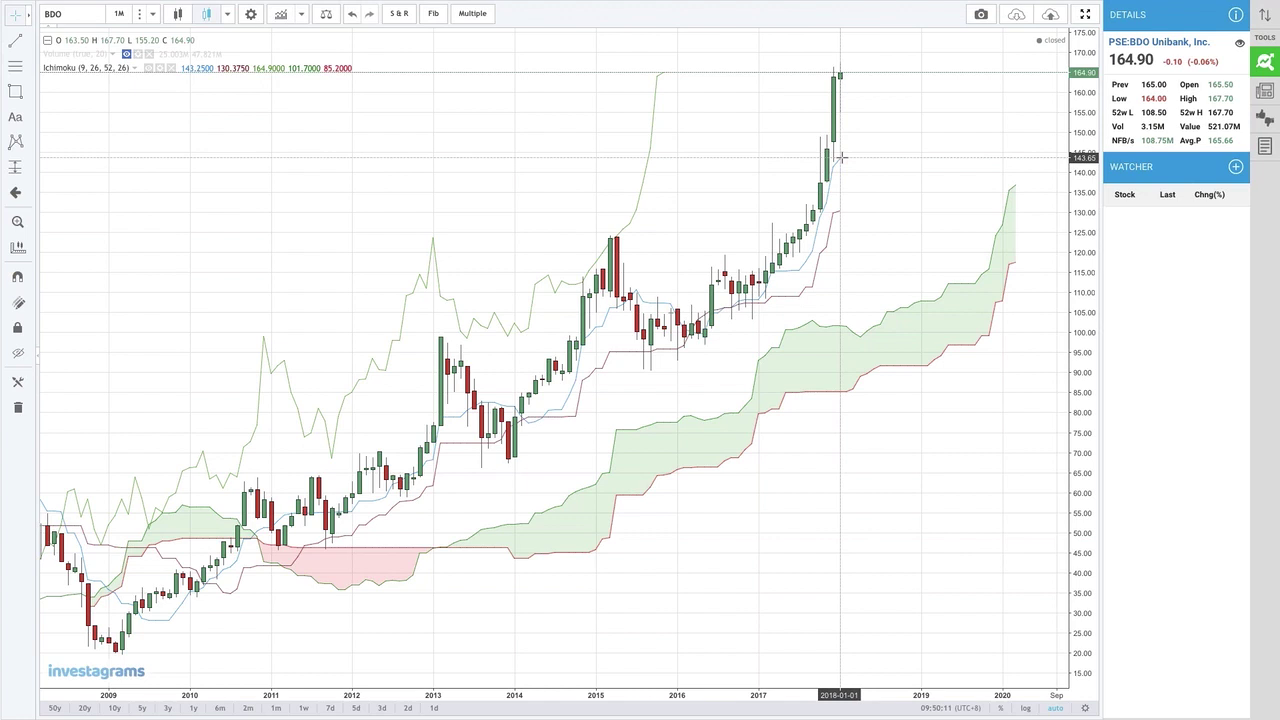
Step: View the BDO Ichimoku chart on the 1 week interval and on the 1 day interval
click(119, 13)
click(130, 196)
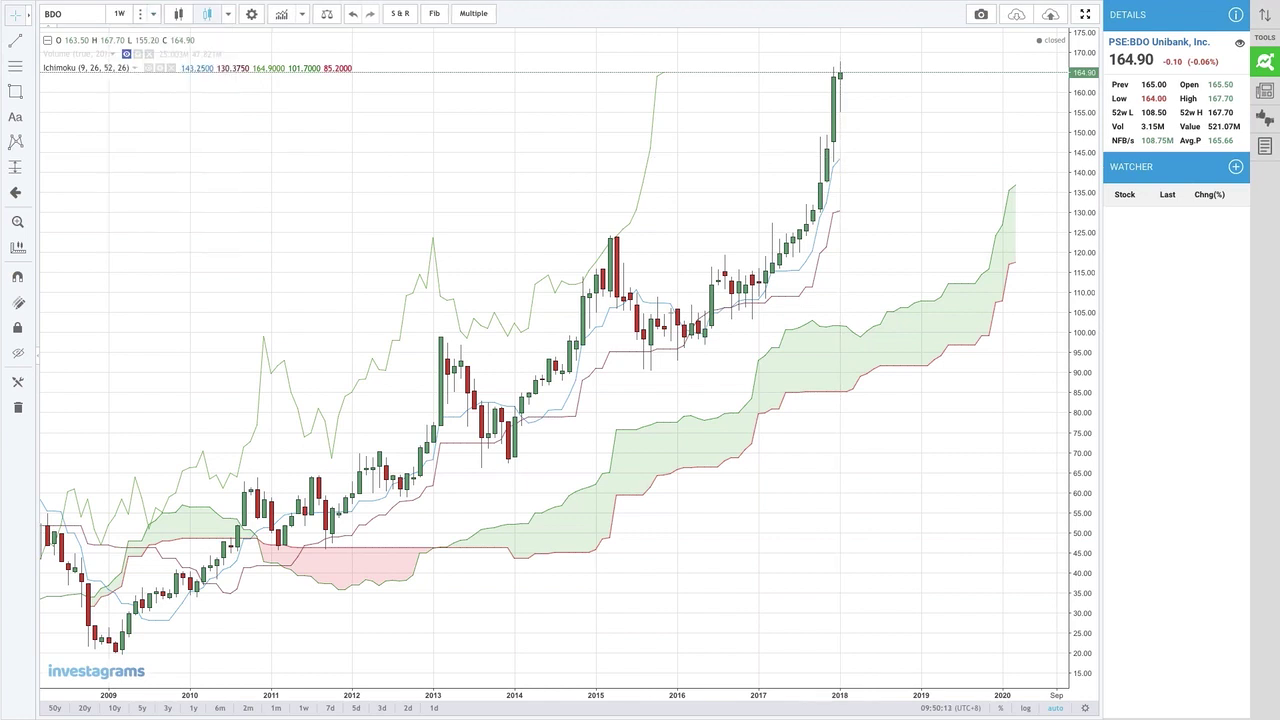
scroll(840, 72, up, 5)
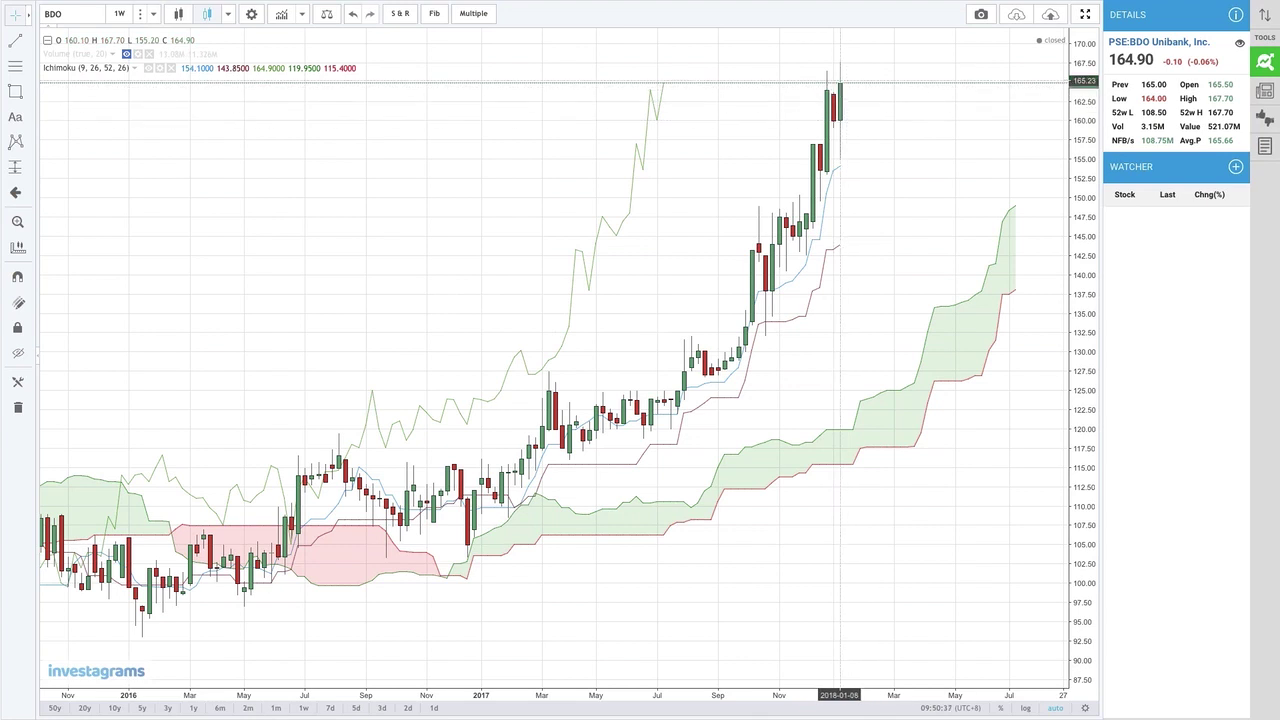
click(154, 13)
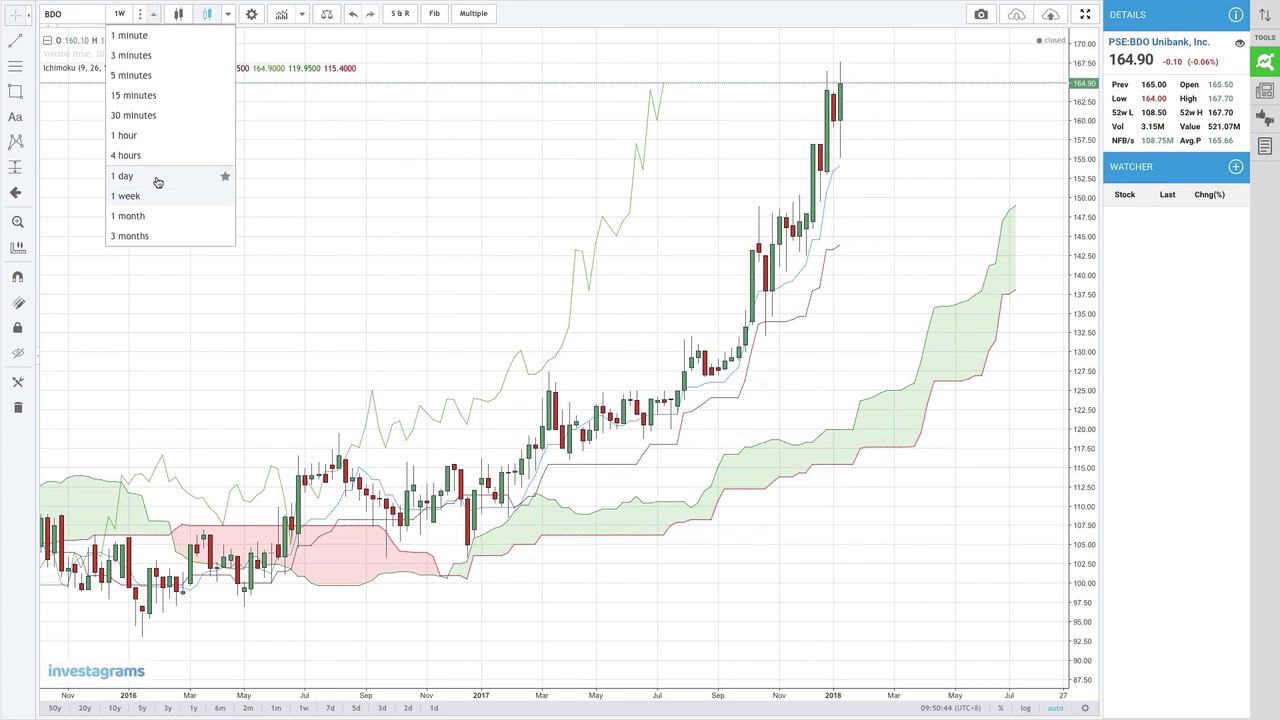
click(122, 176)
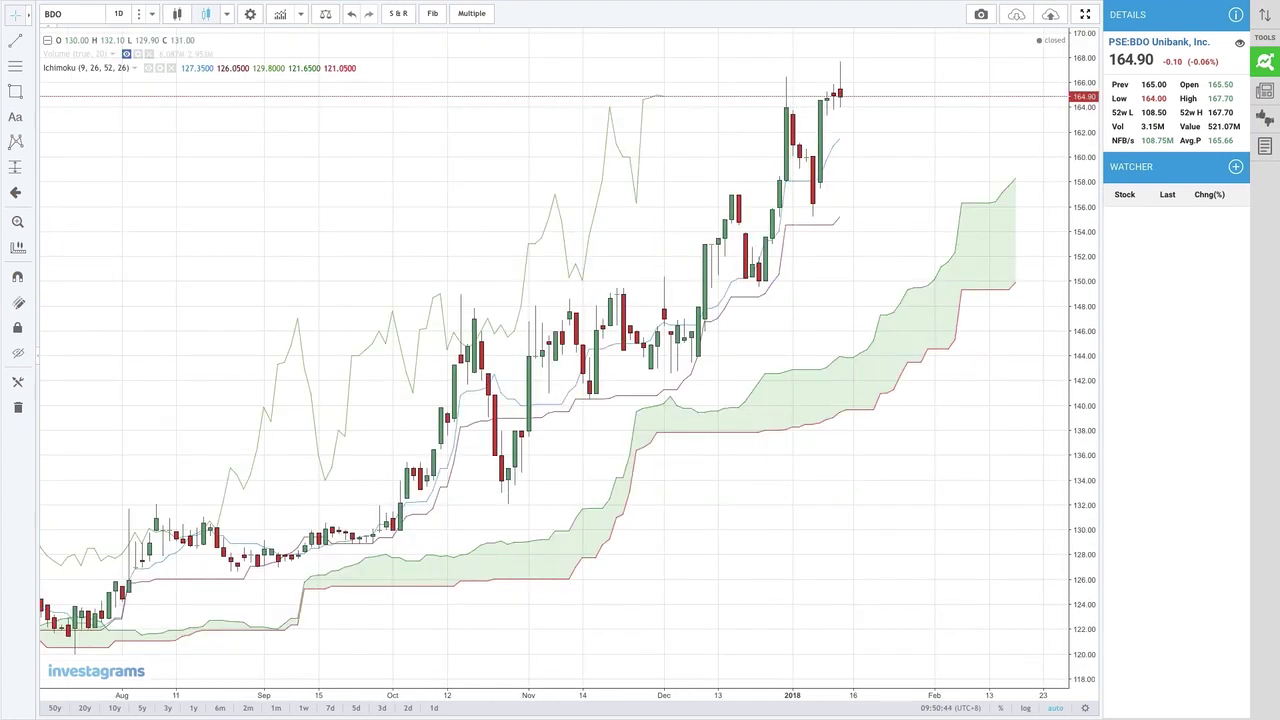
Step: Draw a rectangle over the latest daily BDO candles, from about 166.22 to 161.50, spanning 2017-12-21 to 2018-02-26
click(15, 91)
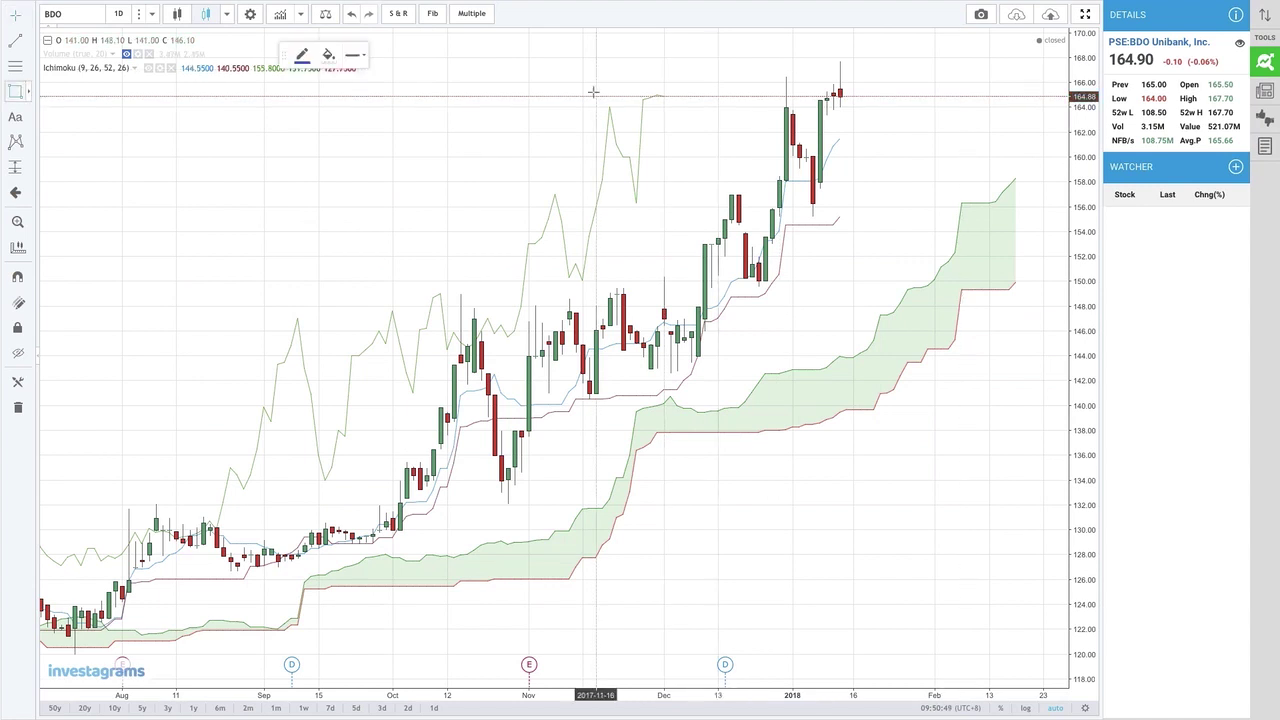
drag(595, 91, 779, 129)
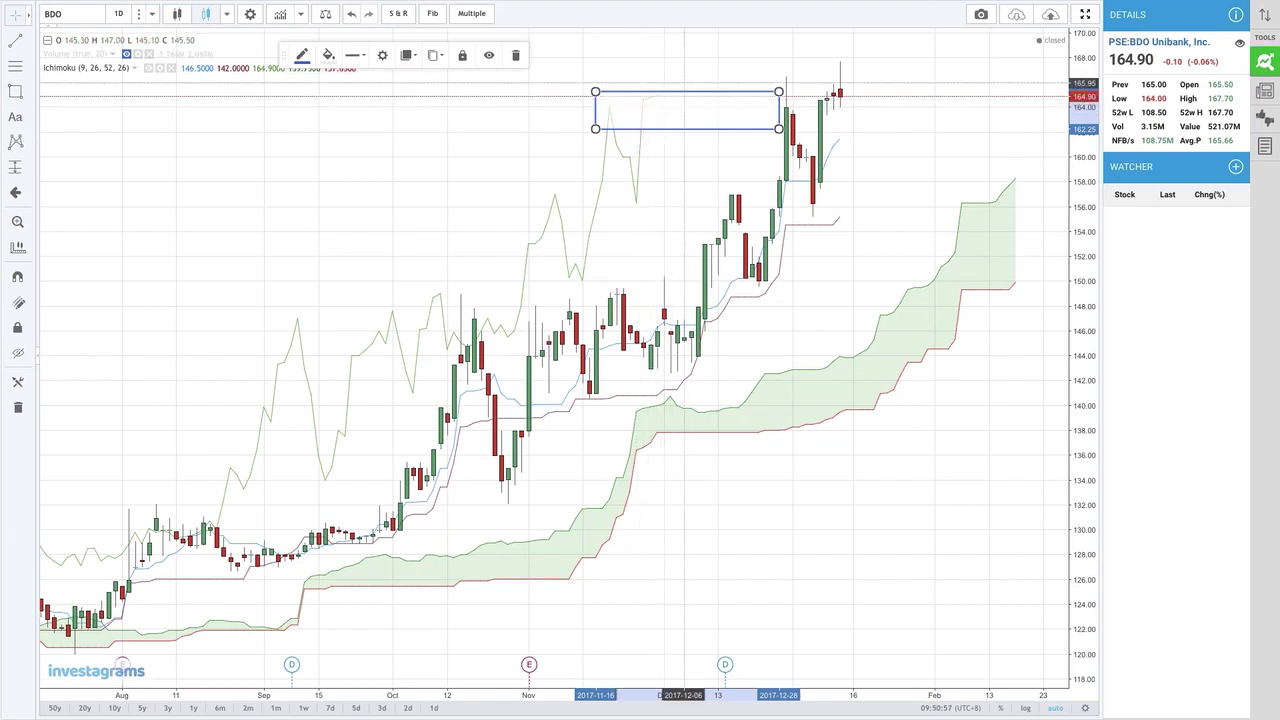
drag(745, 110, 908, 97)
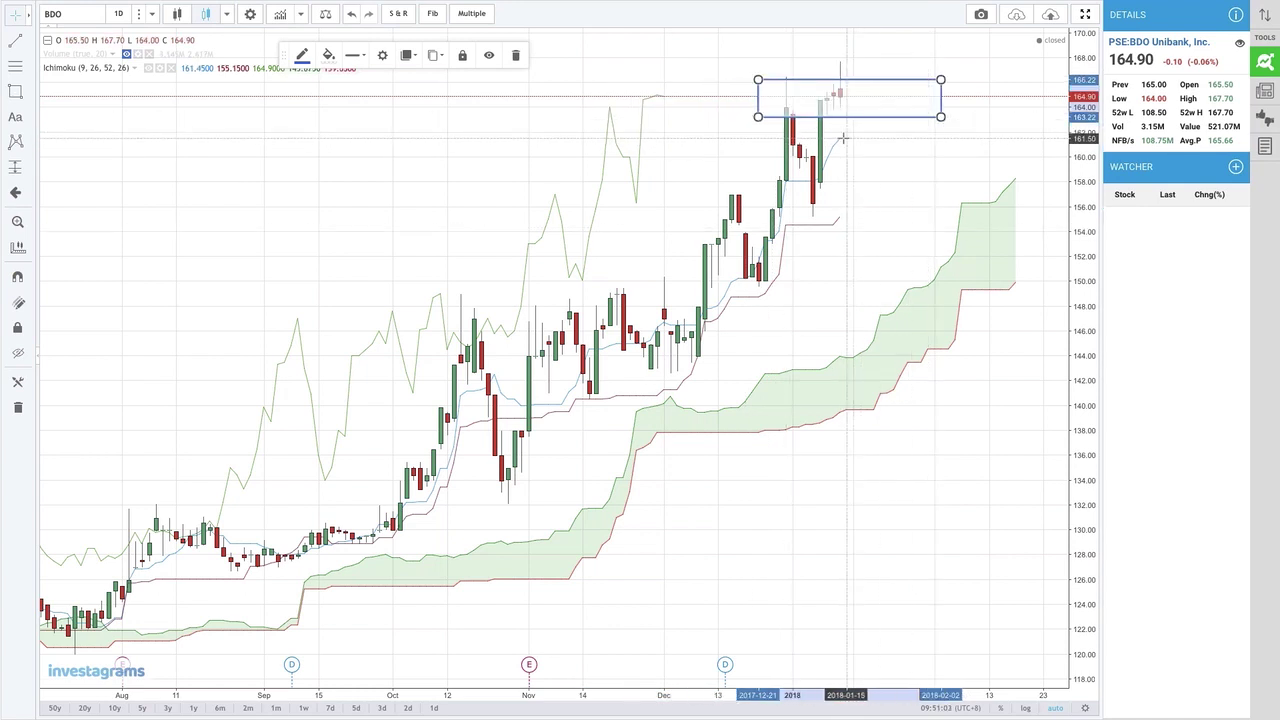
drag(940, 116, 1047, 138)
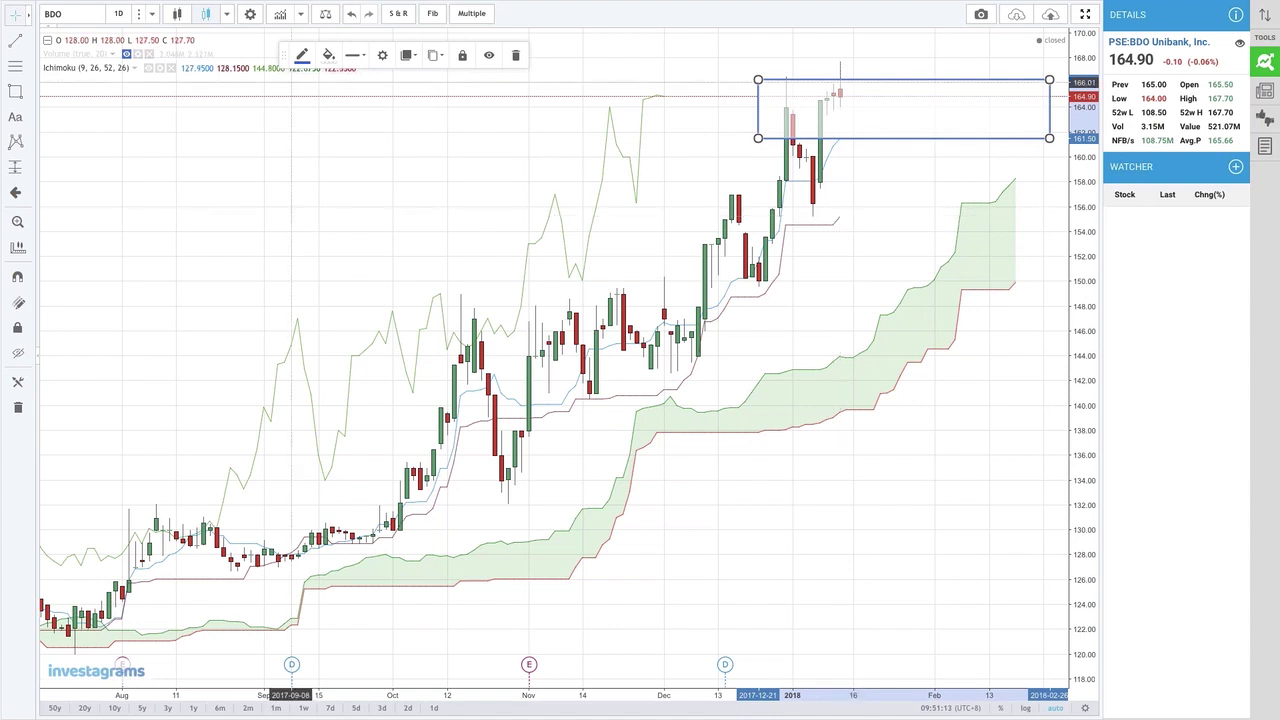
Step: On the 1 week BDO chart, draw a thin rectangle from about 155.28 to 153.55, spanning 2017-10-16 to 2018-07-30
click(151, 14)
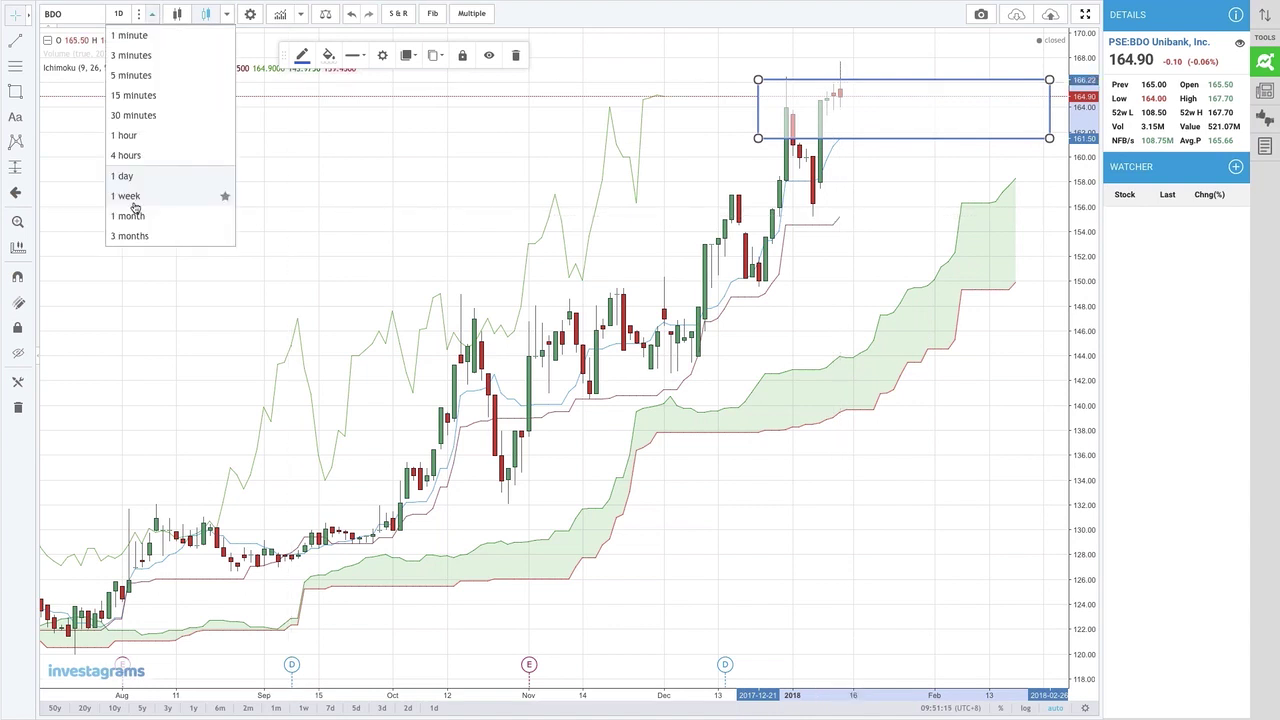
click(134, 200)
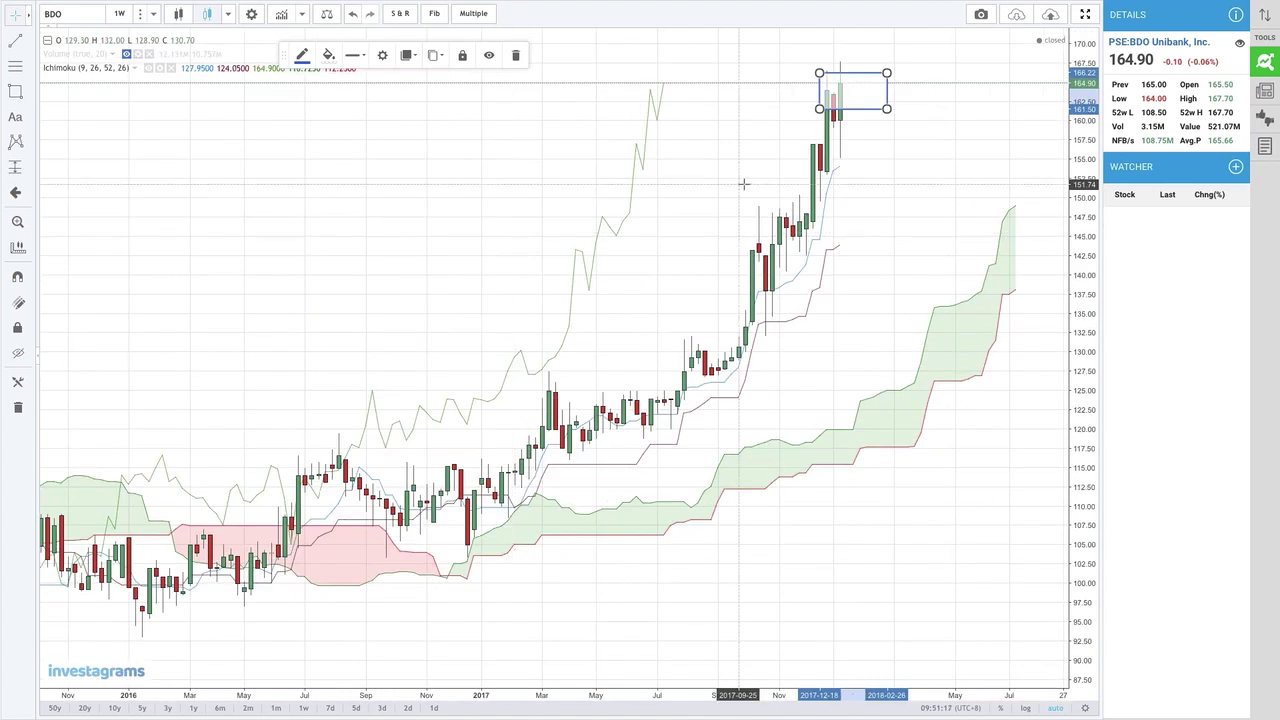
click(9, 43)
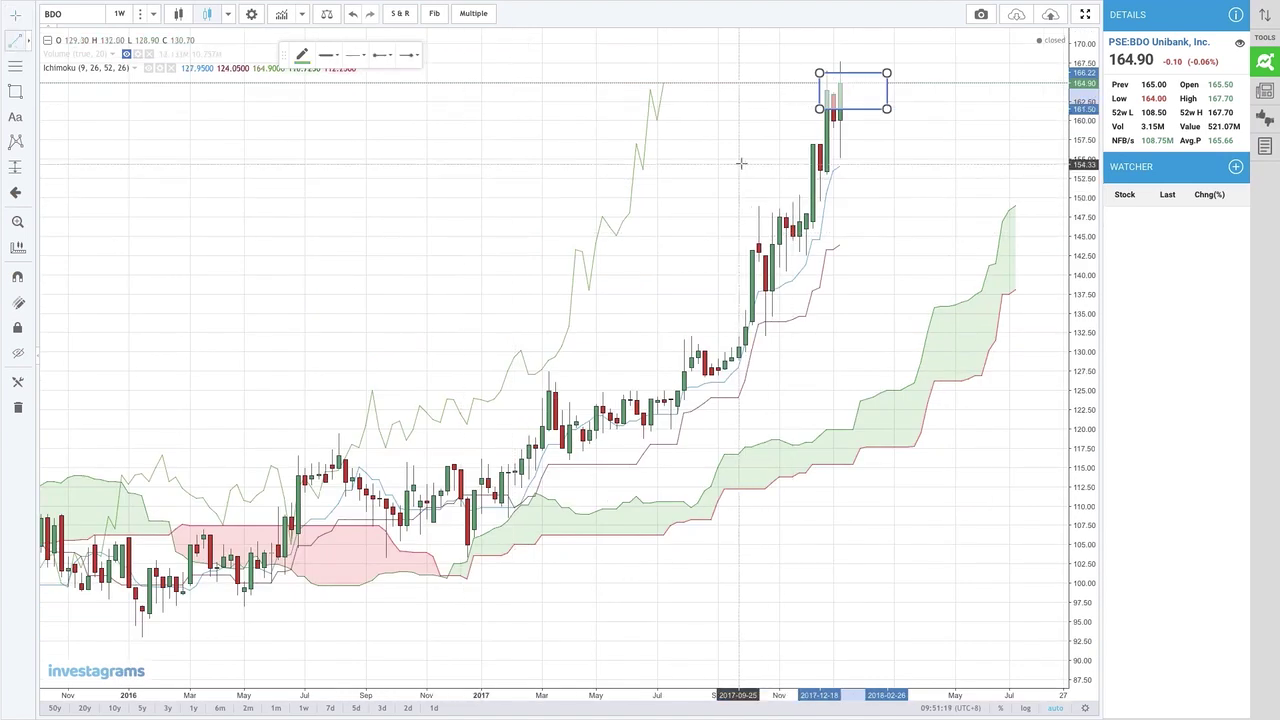
click(15, 90)
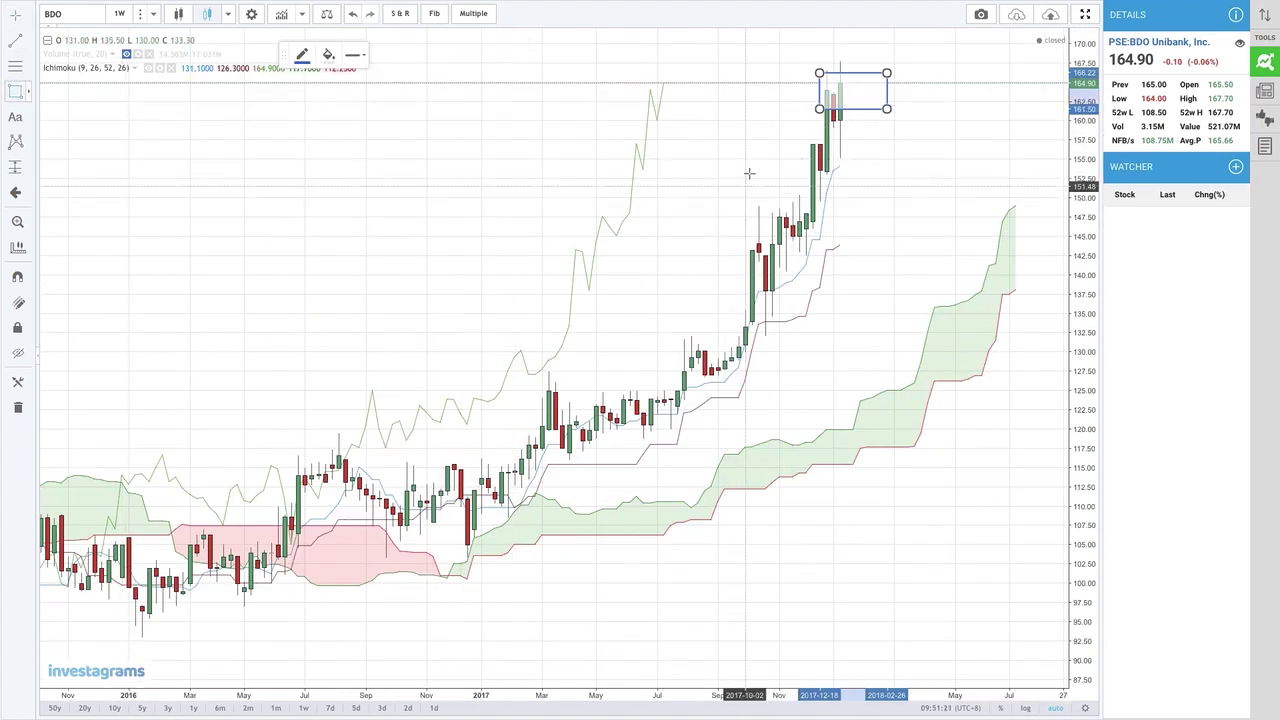
drag(756, 155, 1036, 170)
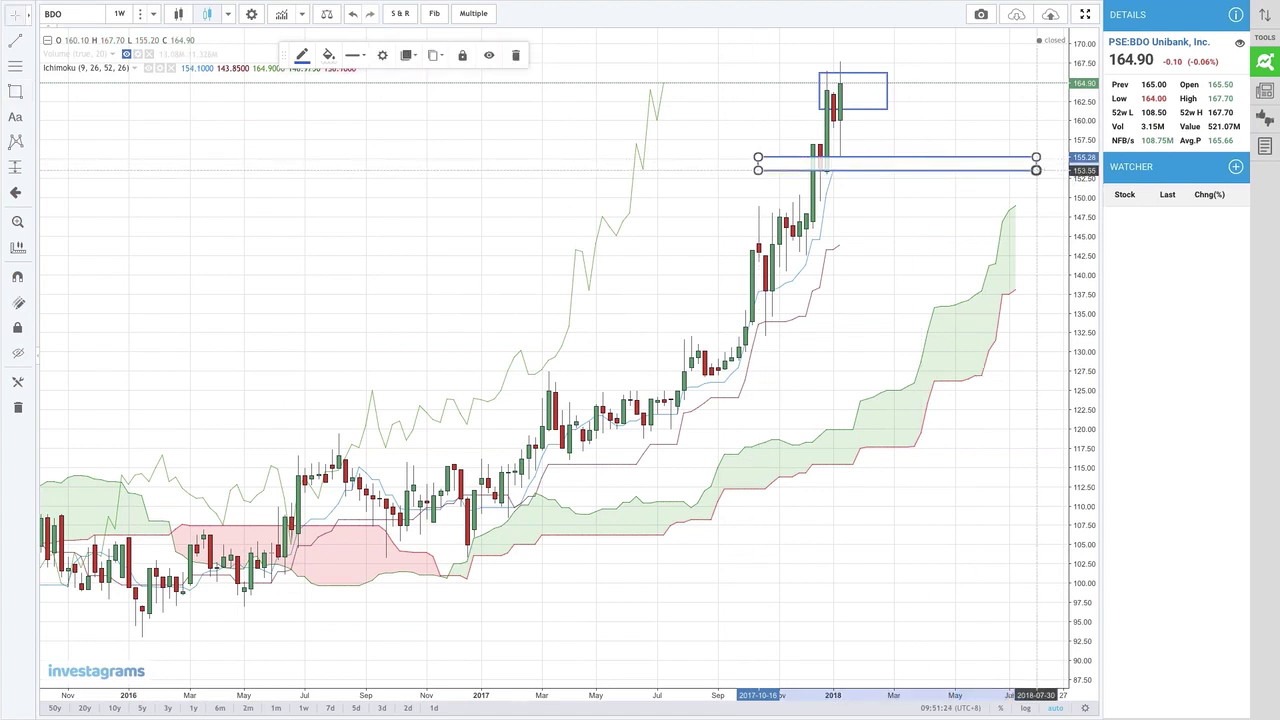
Step: Review the BDO support and resistance zones on the 1 day interval, and return to the 1 week interval
click(151, 14)
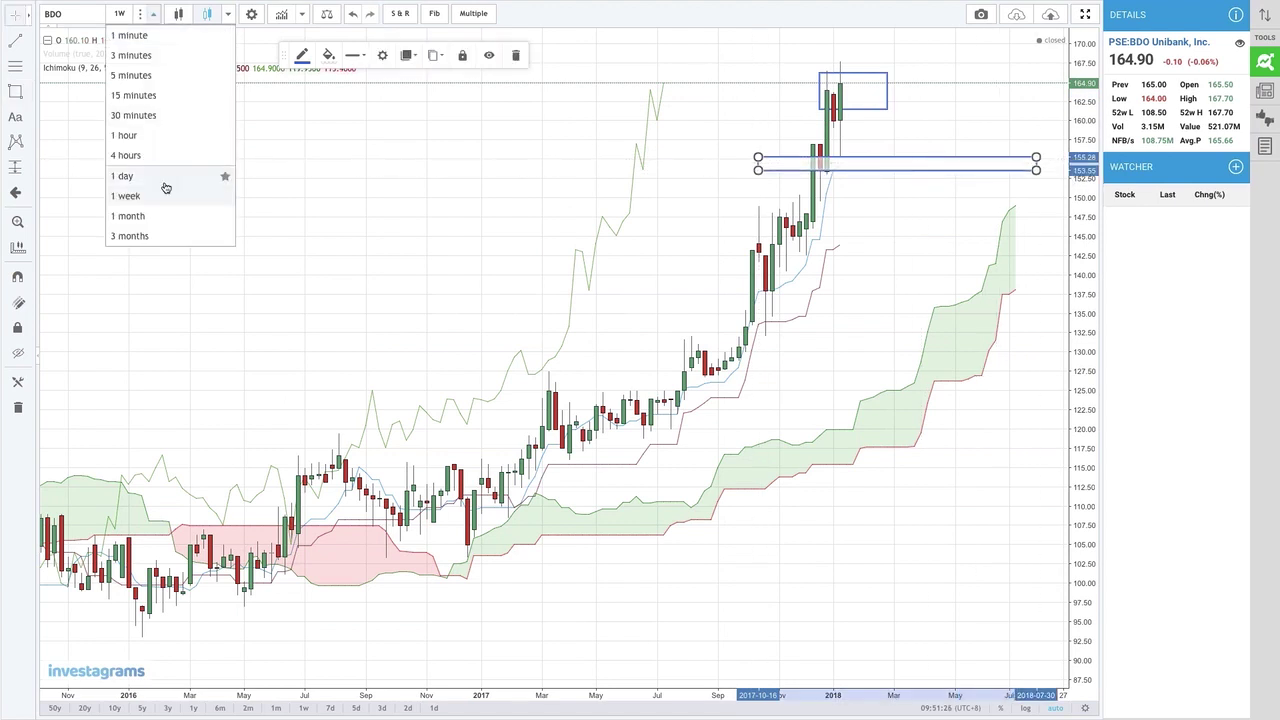
click(165, 184)
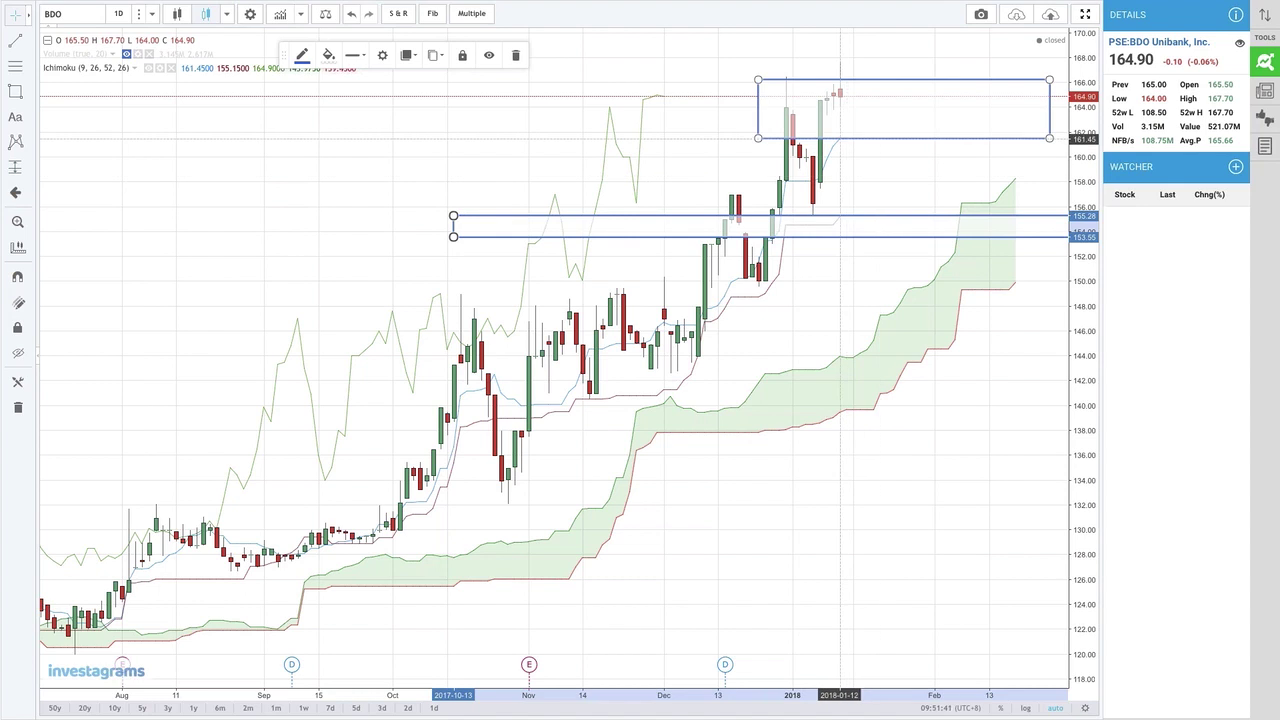
click(154, 13)
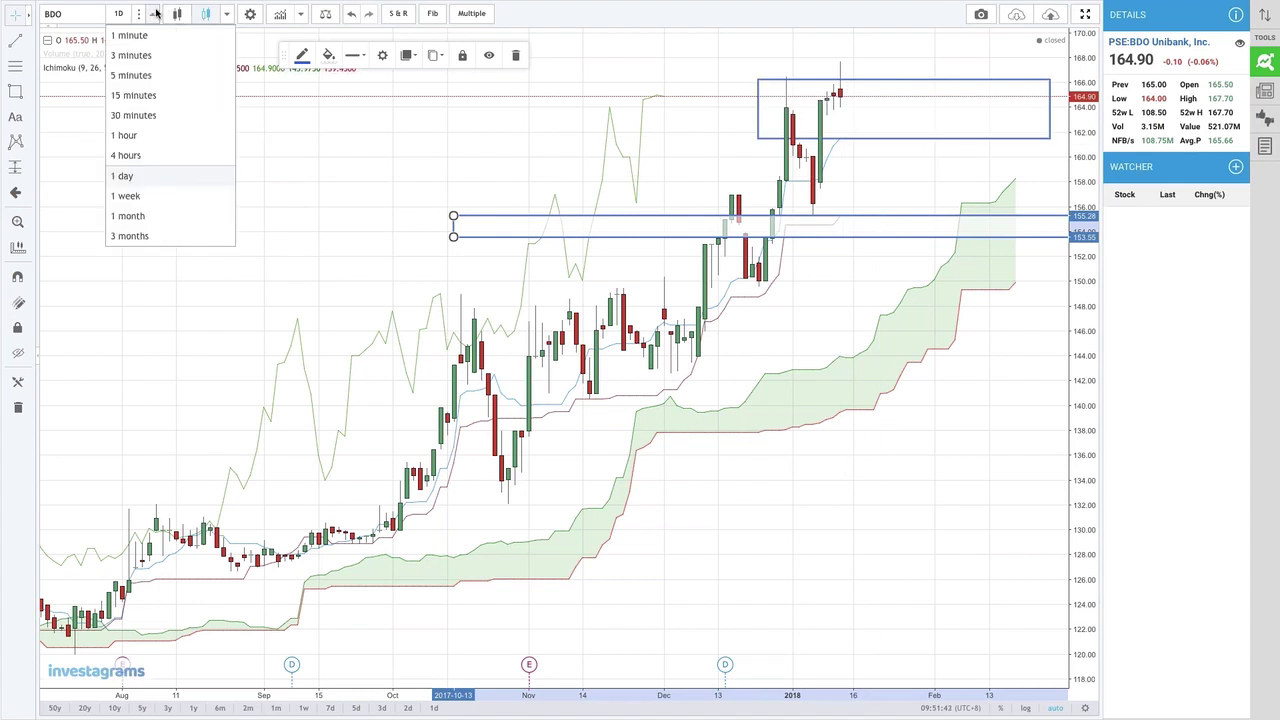
click(132, 196)
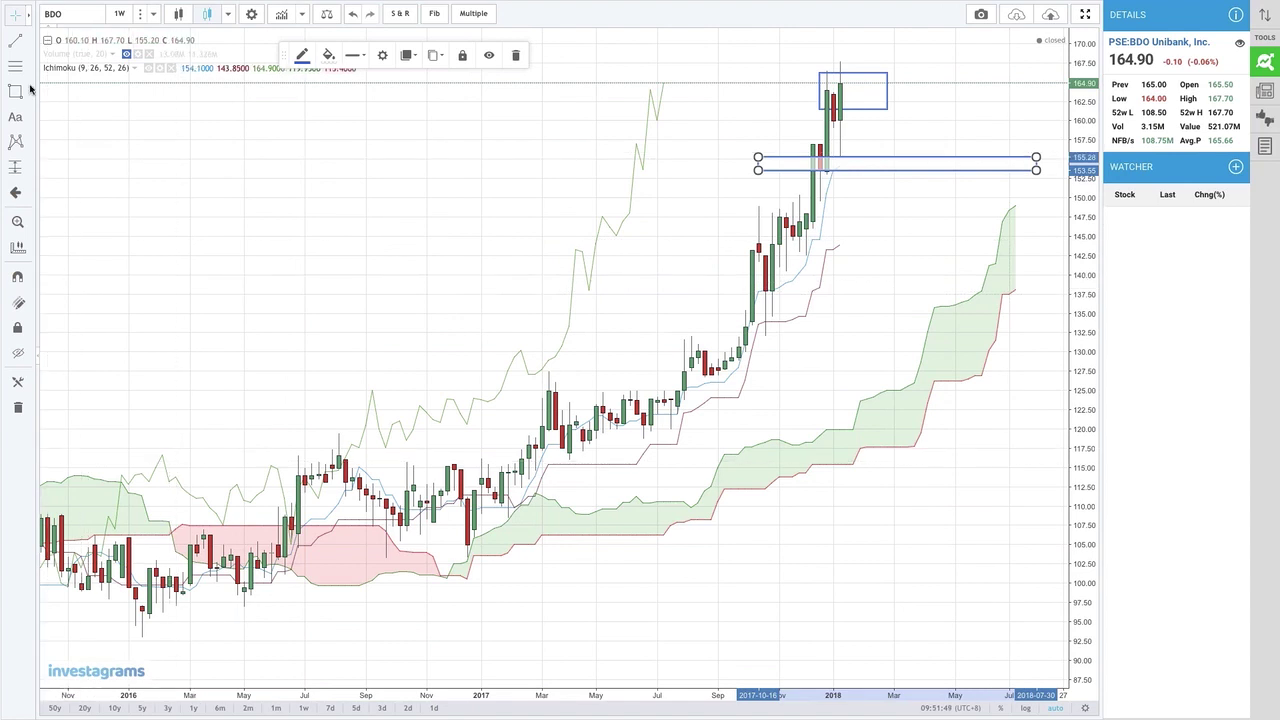
Step: Change the chart's stock symbol to SM and view it on the 1 month and 1 week intervals
text(SM)
key(Return)
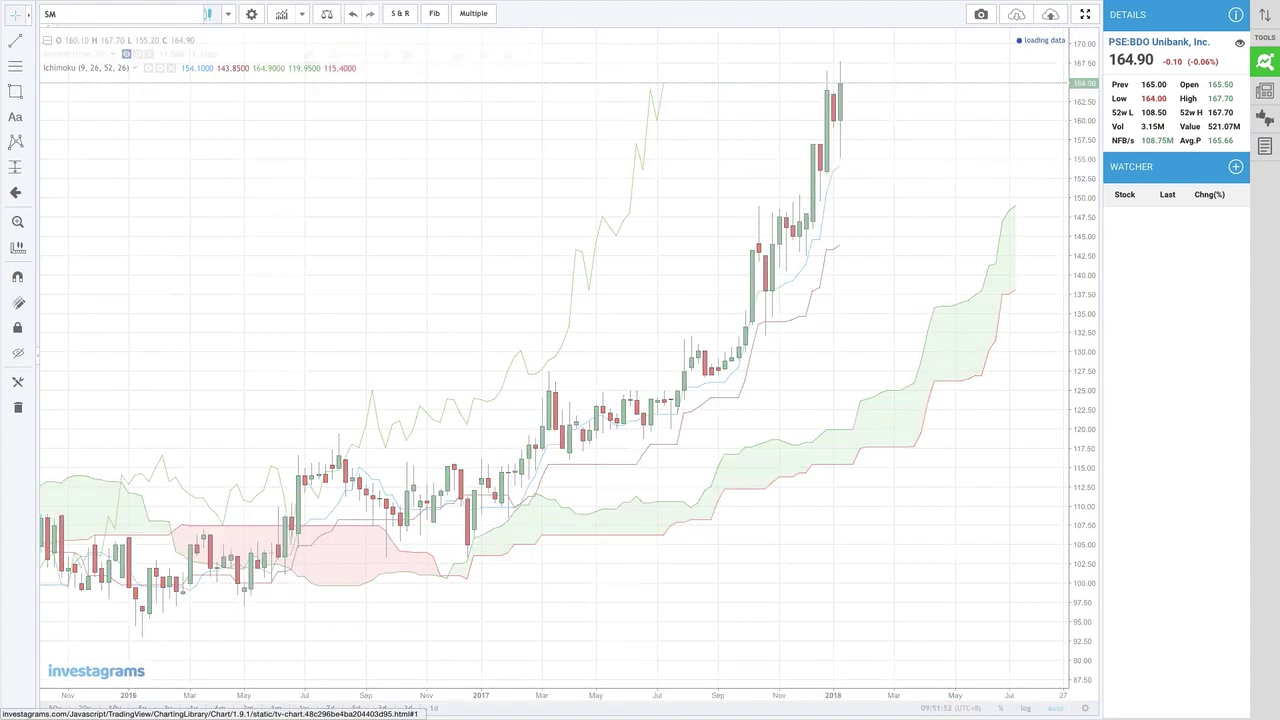
click(150, 28)
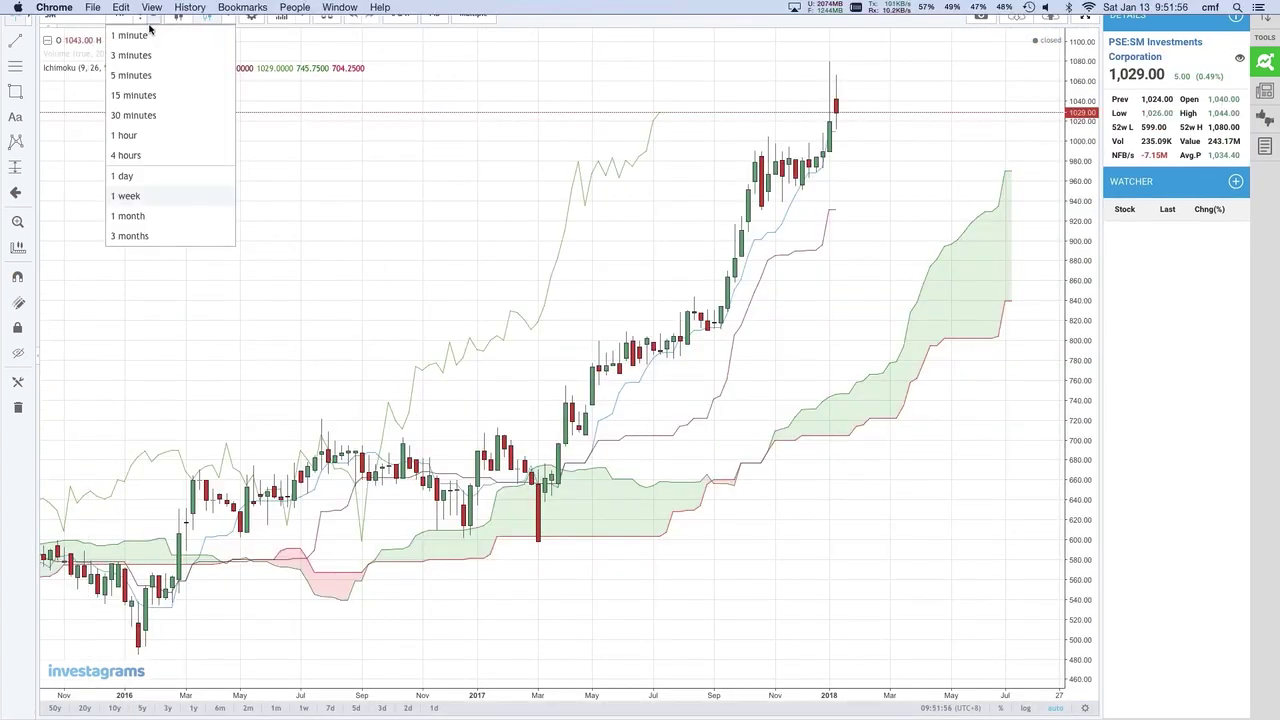
click(150, 214)
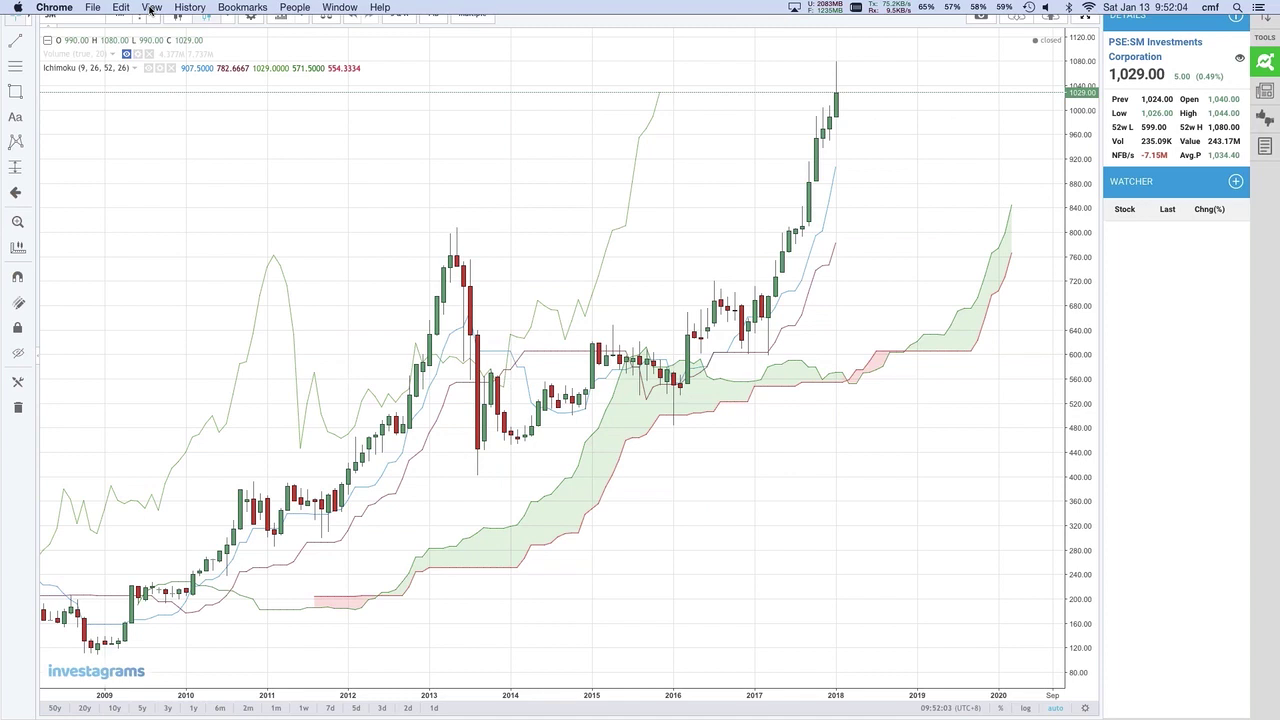
click(152, 19)
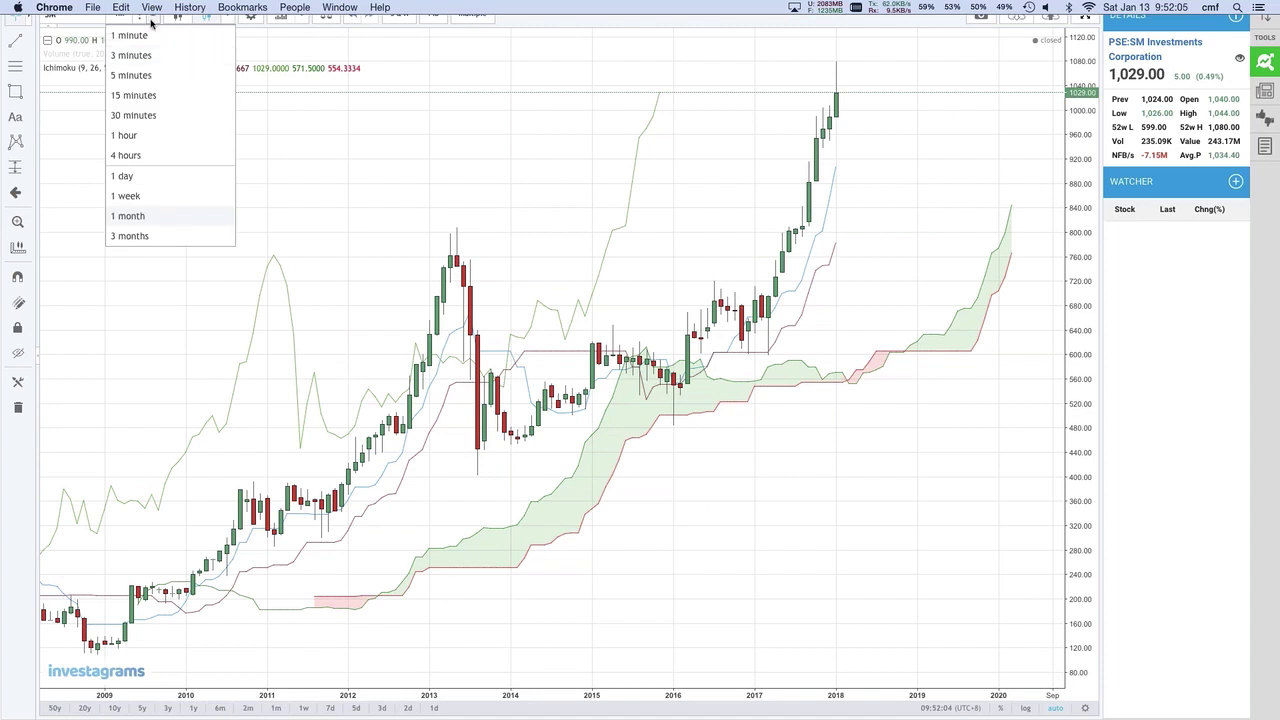
click(145, 197)
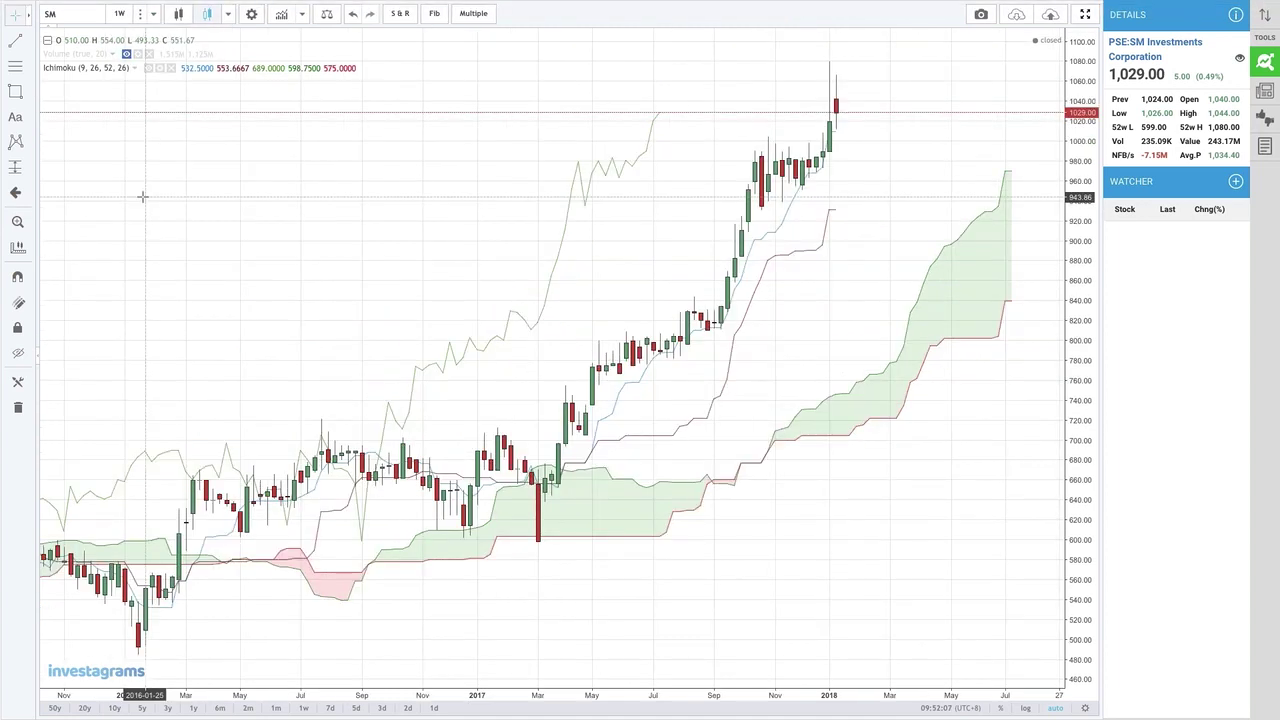
Step: Draw a thin rectangle on the weekly SM chart from about 931.15 to 919.11, starting at 2017-09-11 and extending past July 2018
mouse_move(8, 97)
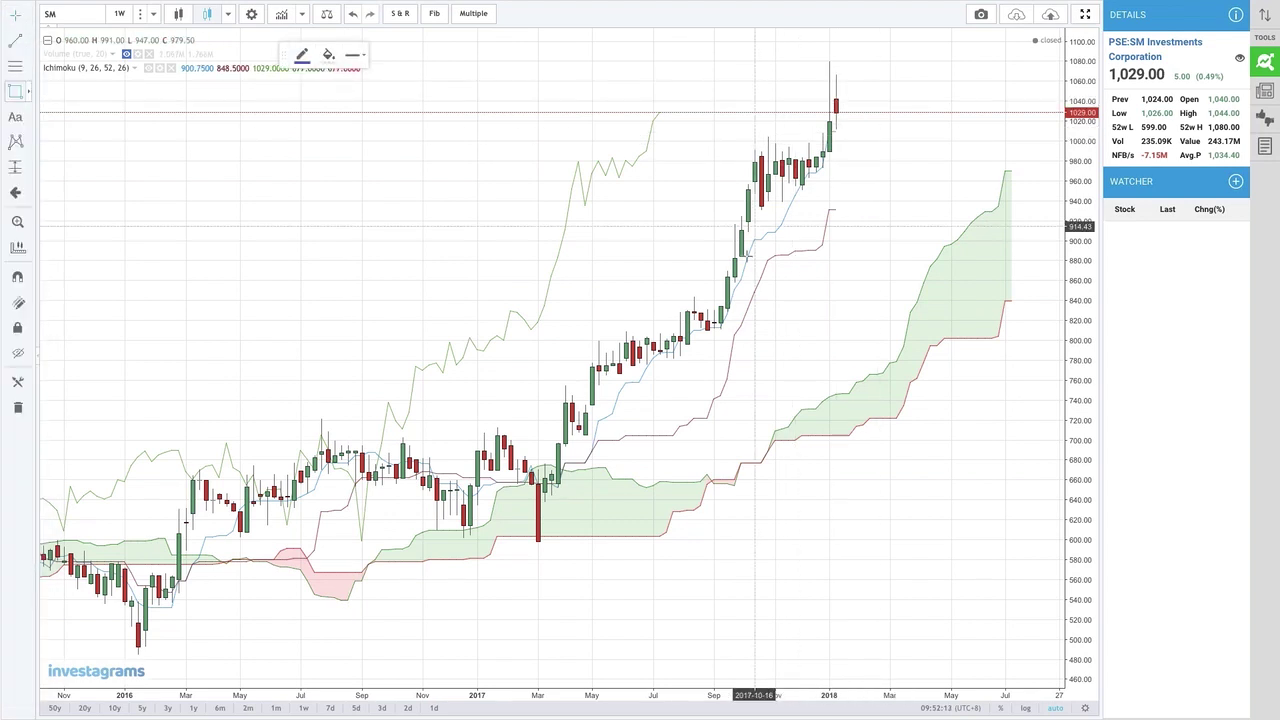
drag(720, 209, 1059, 221)
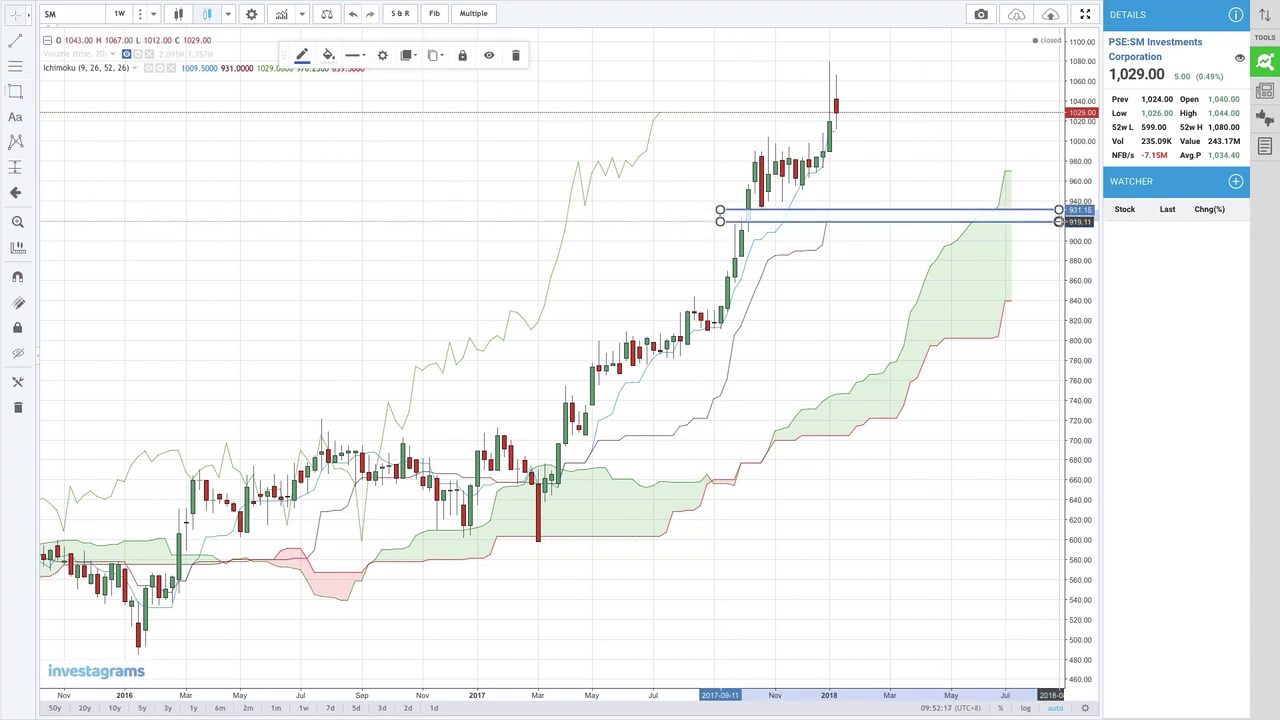
key(Escape)
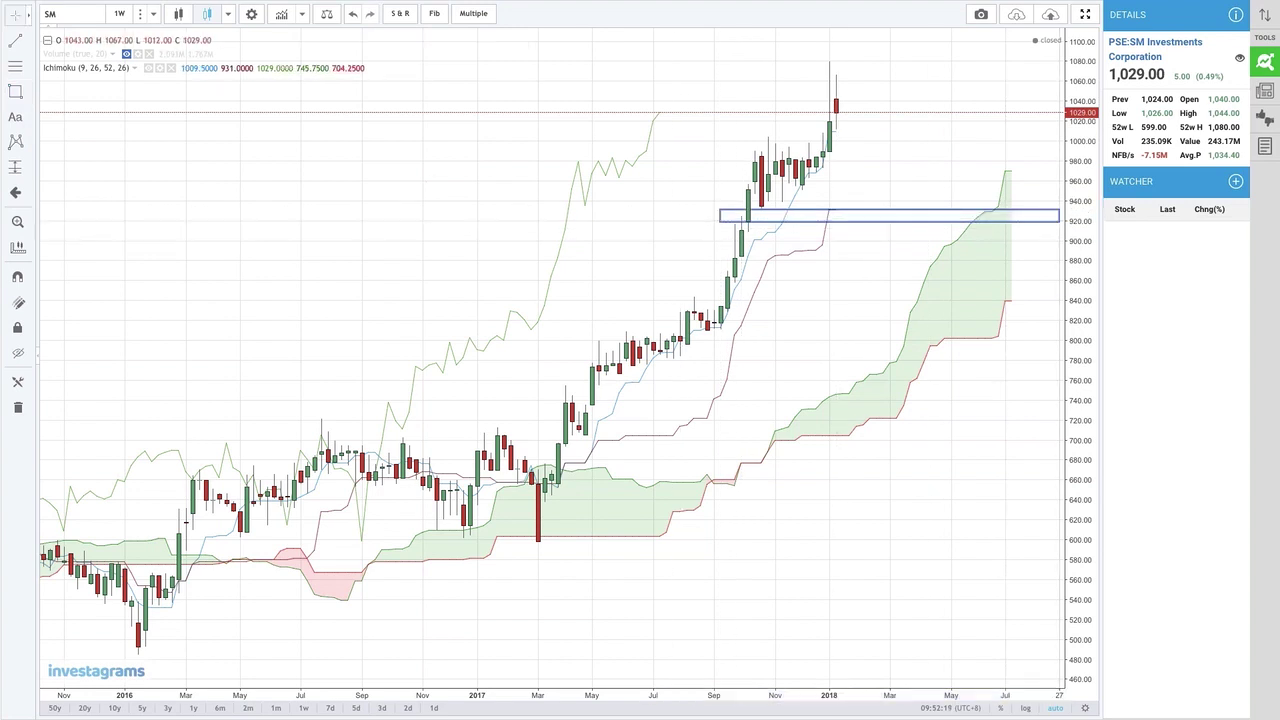
Step: On the 1 day chart, enclose the lagging line's end with converging trendlines, from about 1050.02 to 1037.96 above and 1009.61 to 1031.93 below
click(145, 16)
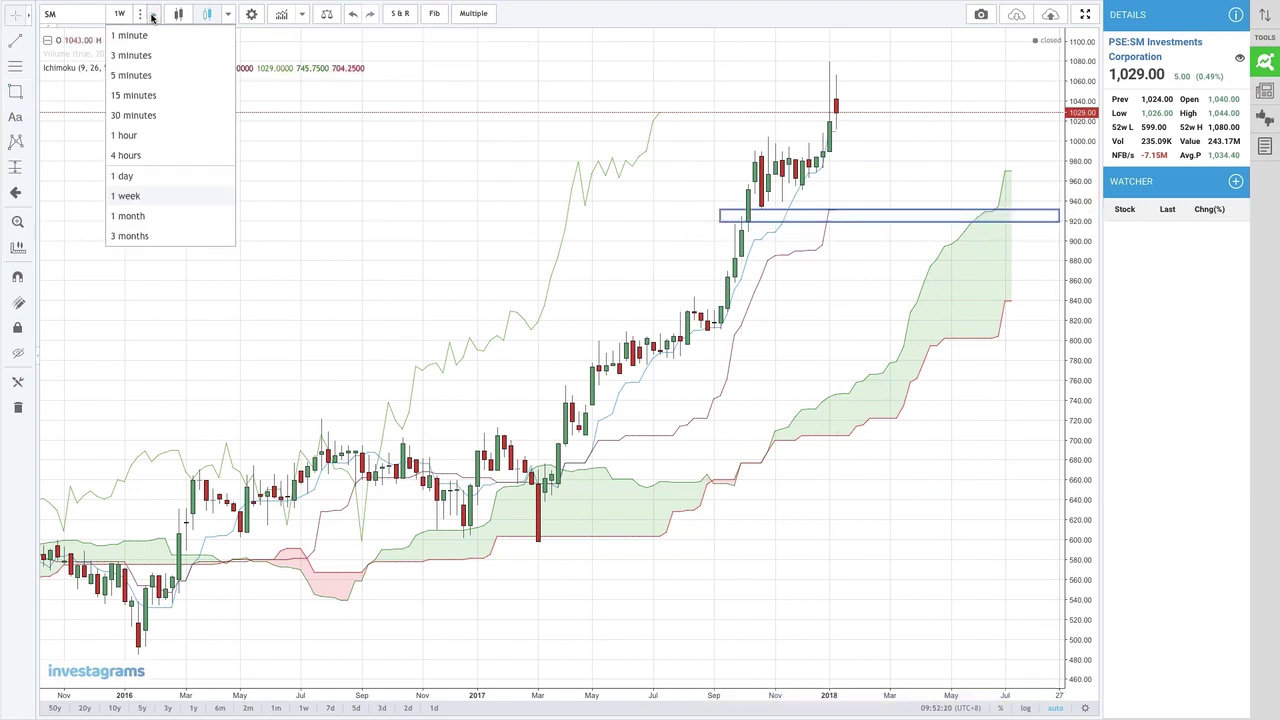
click(150, 178)
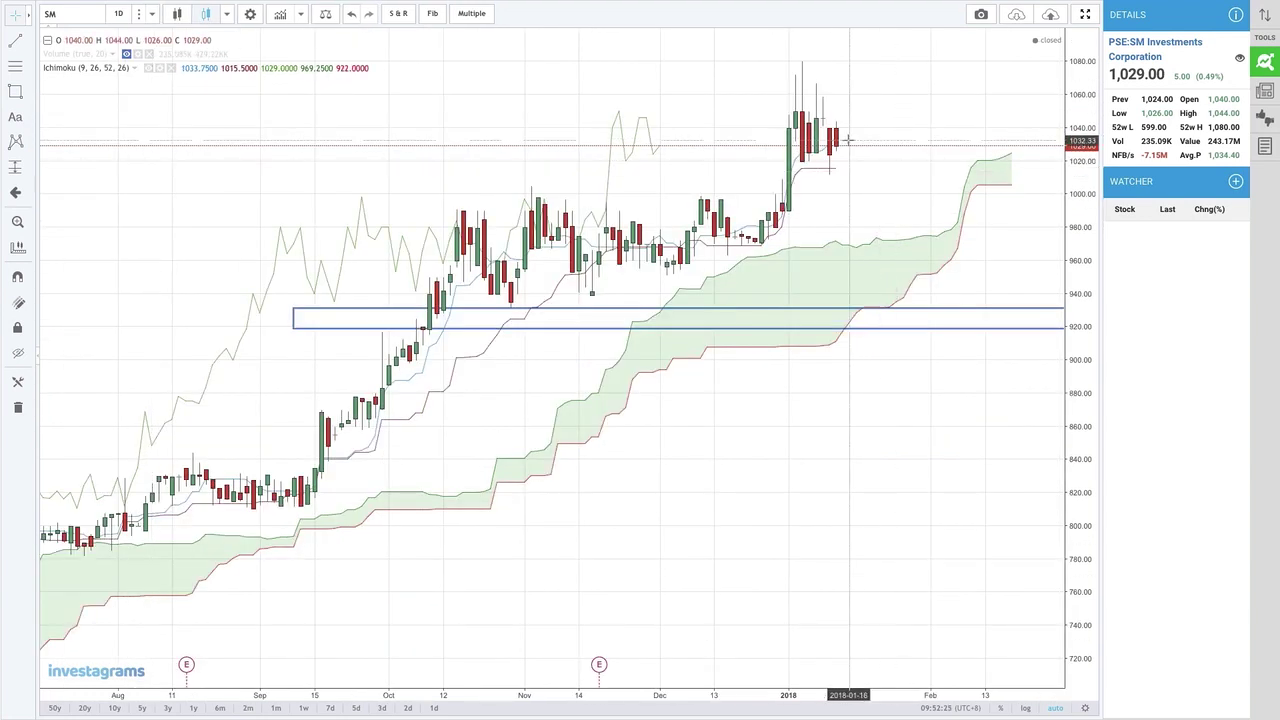
click(15, 40)
click(612, 111)
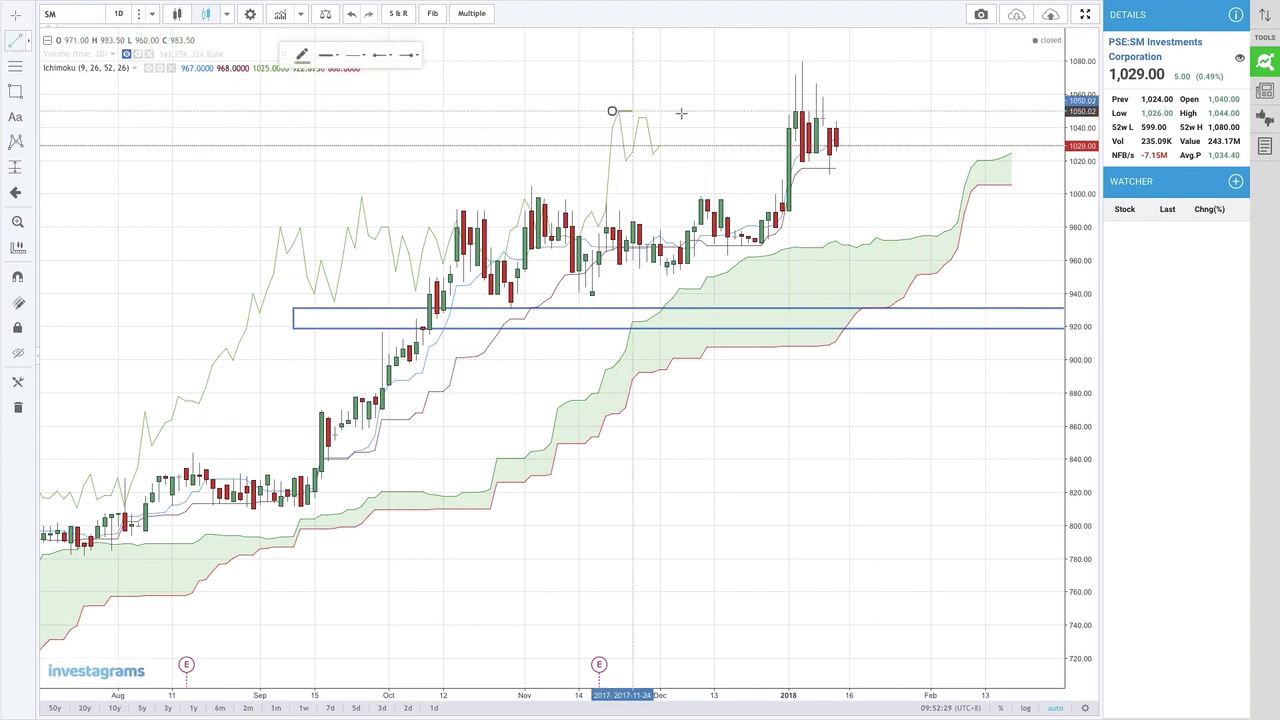
click(726, 131)
click(14, 44)
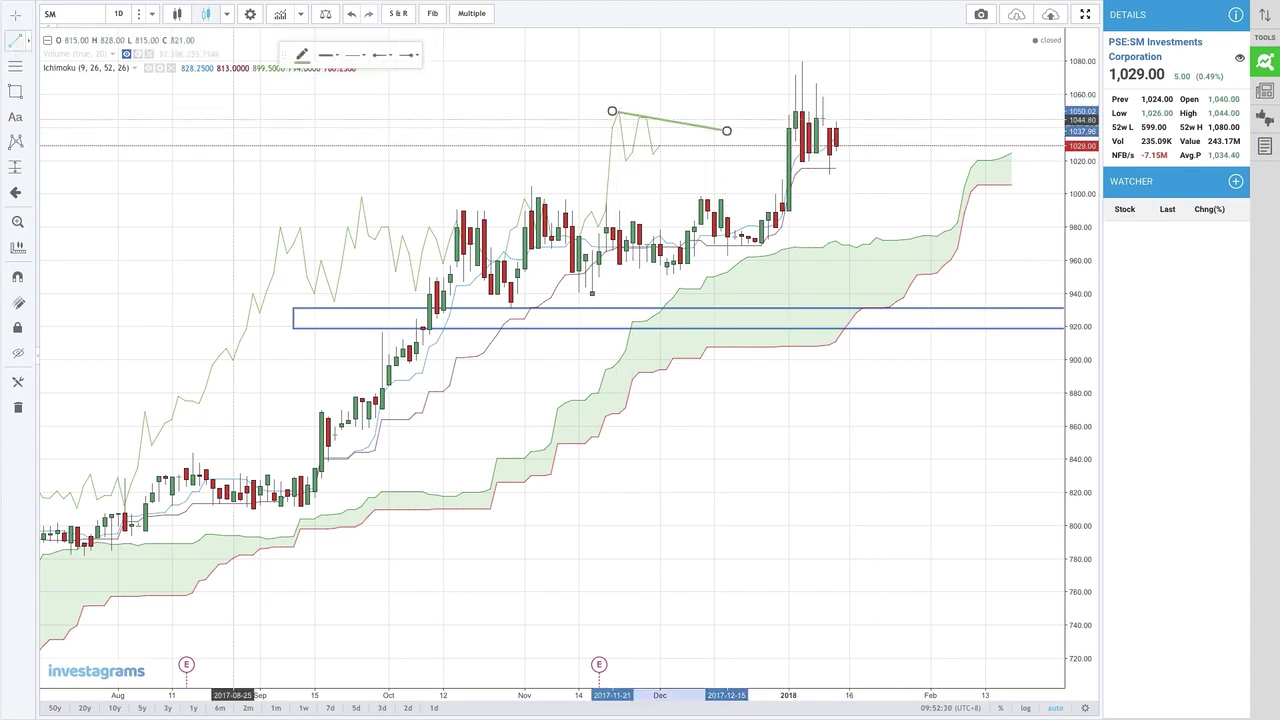
click(720, 140)
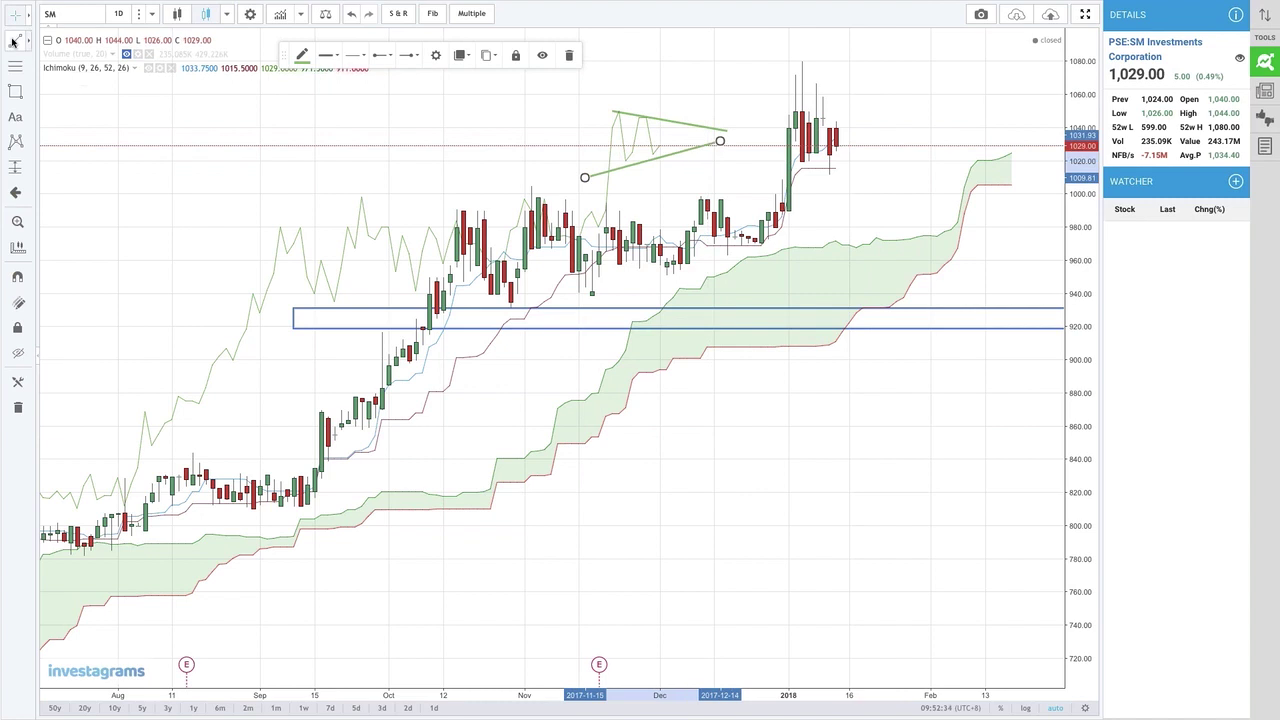
Step: Draw two converging trendlines around the January 2018 candles, with the lower one from about 1011.42 on 2018-01-04 to 1018.66 on 2018-02-12
click(794, 104)
click(916, 143)
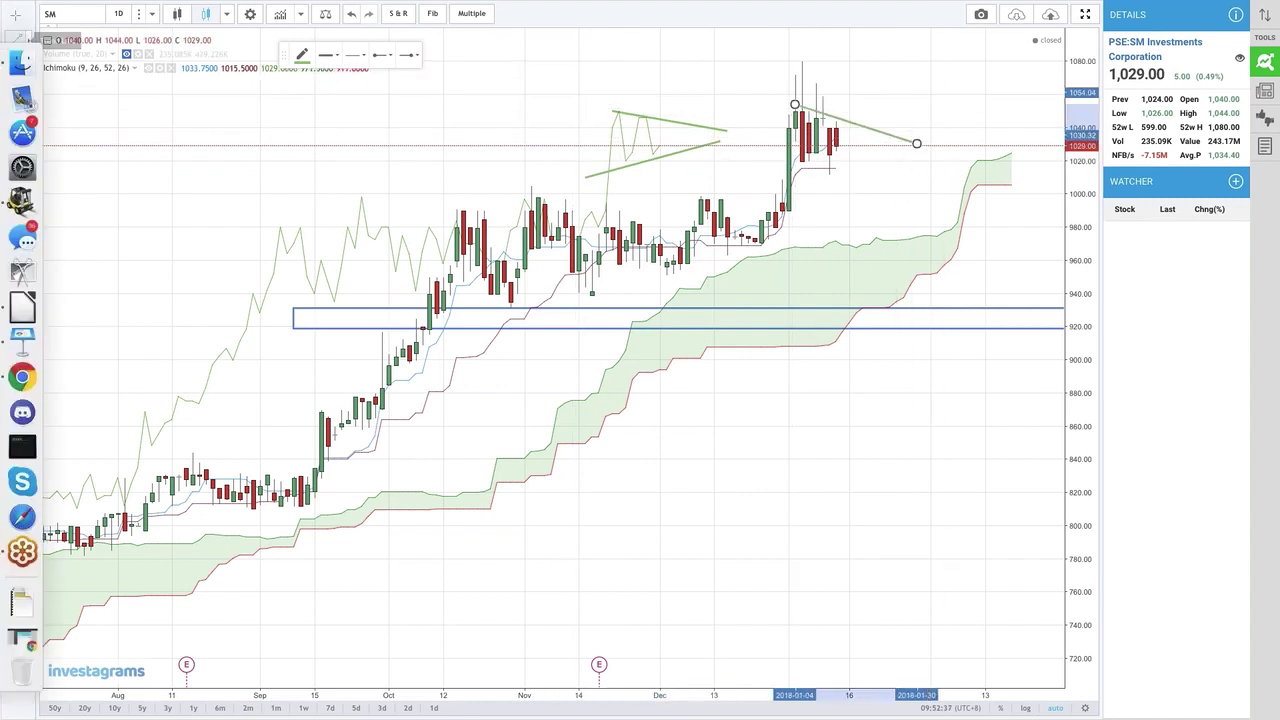
click(15, 40)
click(794, 175)
click(916, 143)
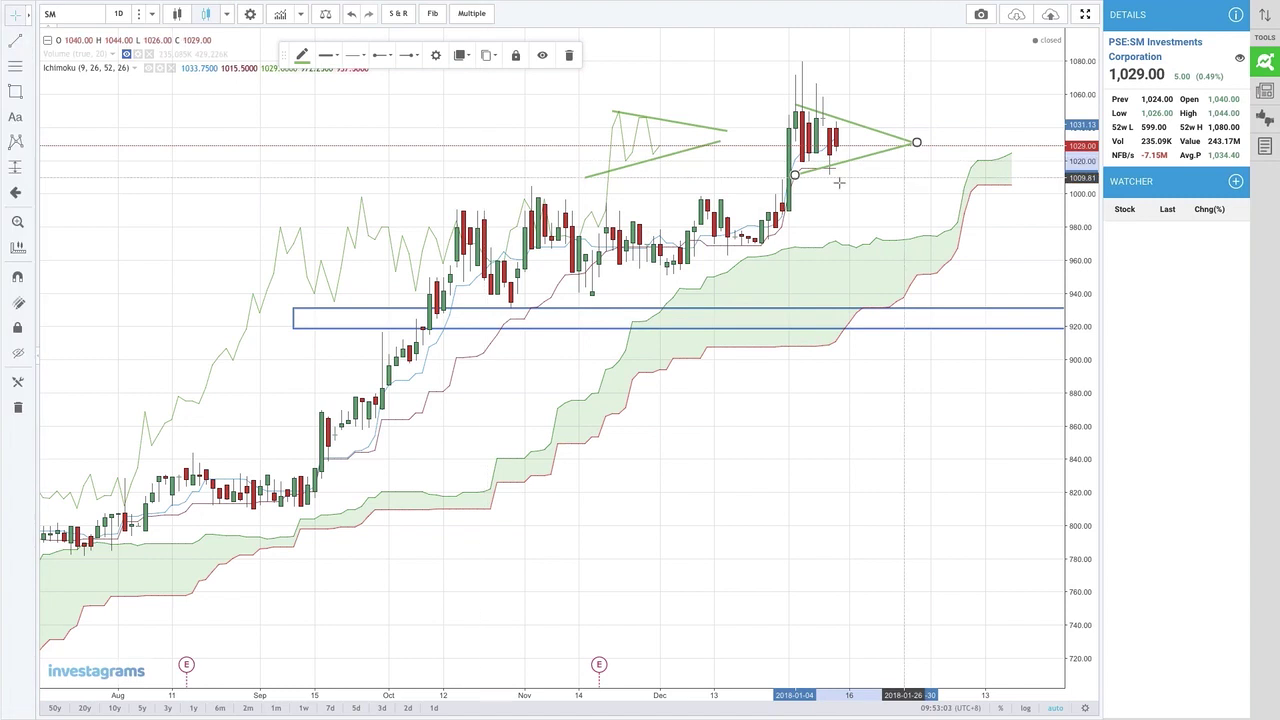
drag(916, 143, 977, 162)
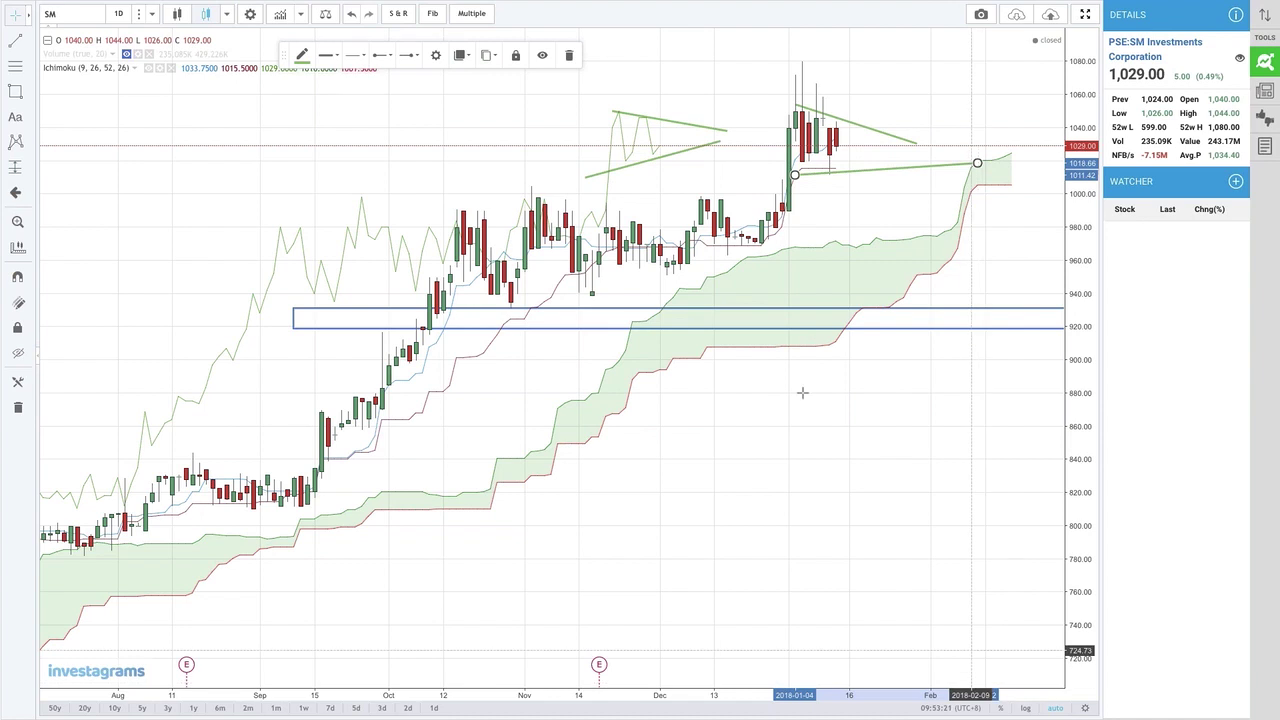
Step: Draw two converging trendlines above and below the SM candles of the October to December 2017 consolidation
click(15, 40)
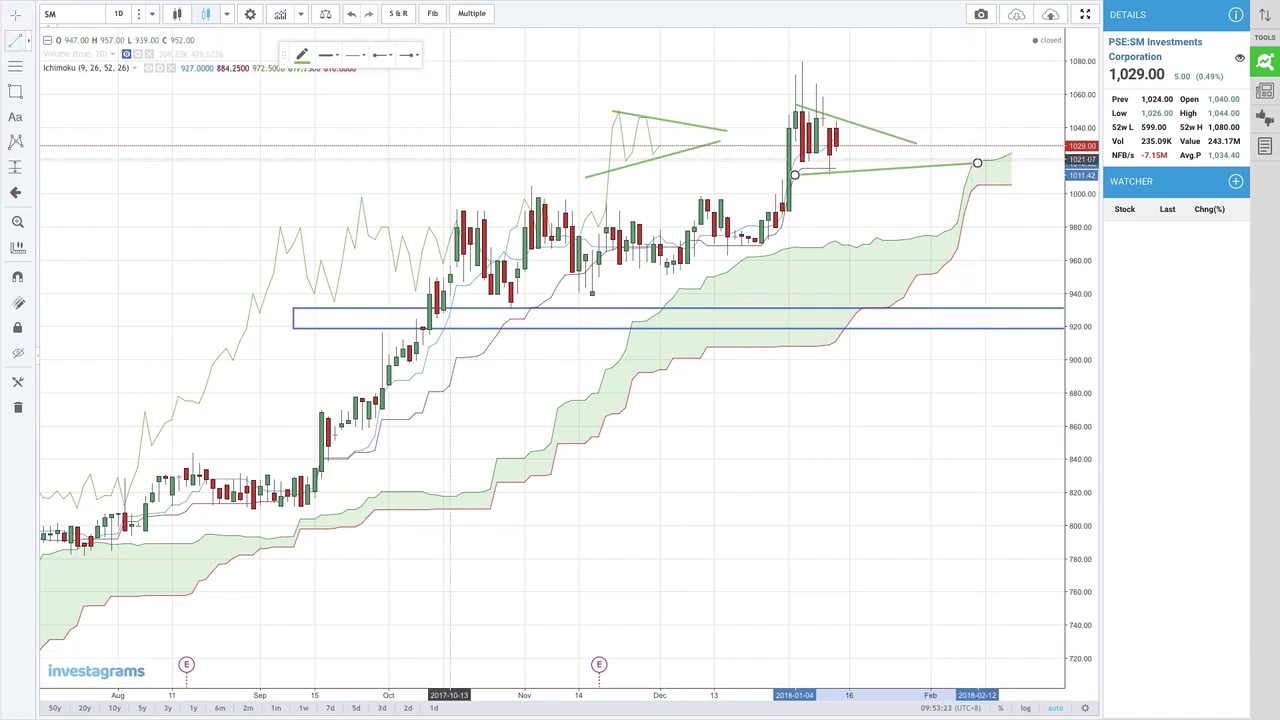
click(490, 166)
click(848, 216)
click(449, 338)
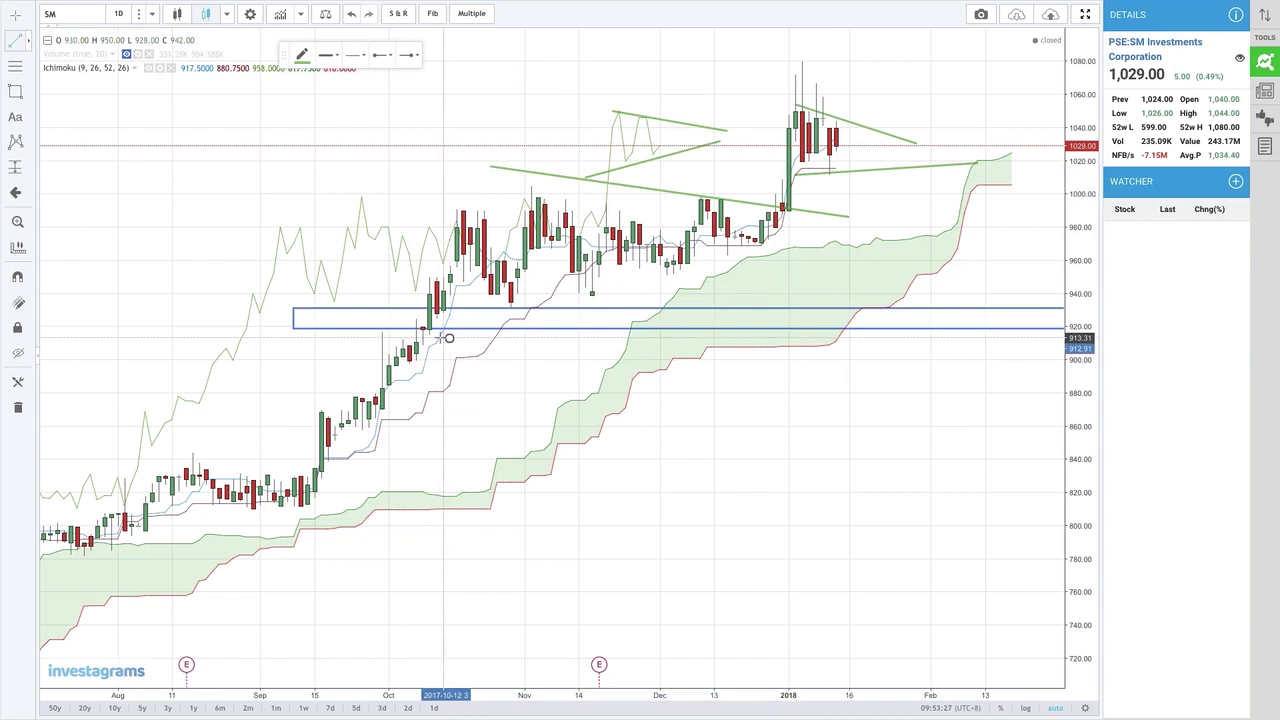
click(869, 219)
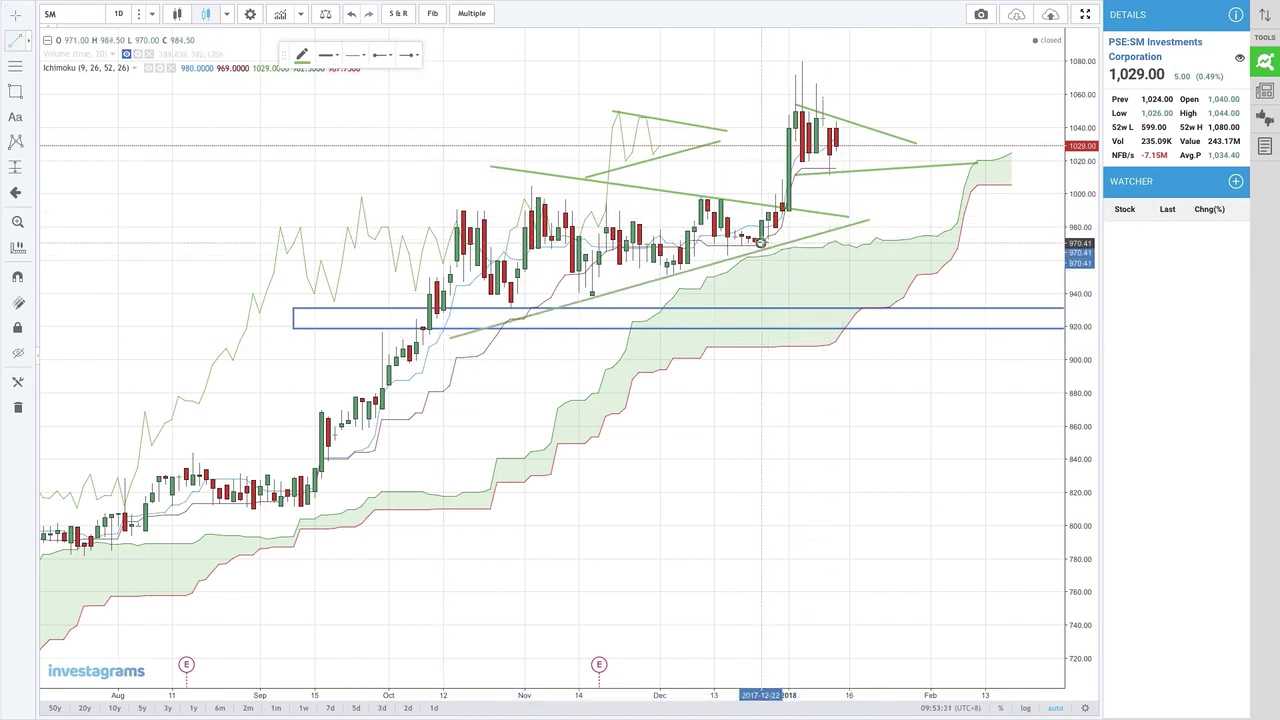
Step: Draw a vertical line down from about 970.41 on 2017-12-22 and extend the upper January trendline to about 1027.10 on 2018-02-08
click(760, 243)
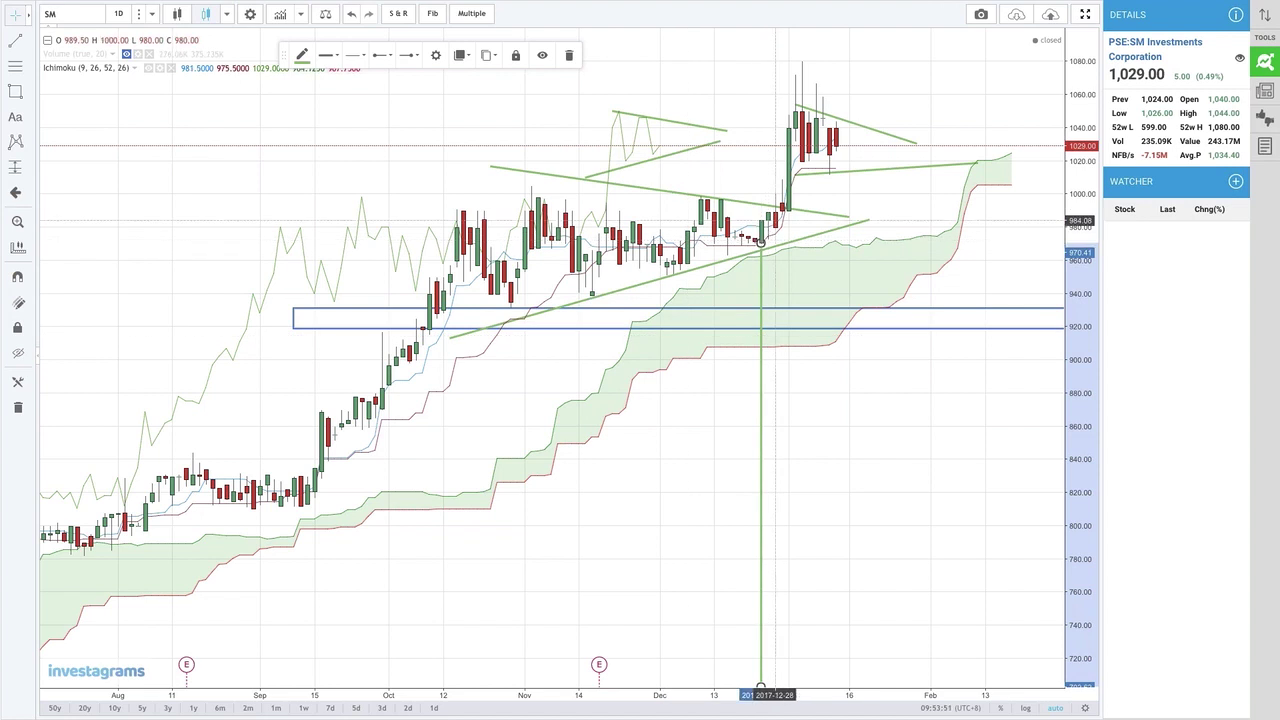
drag(916, 143, 963, 148)
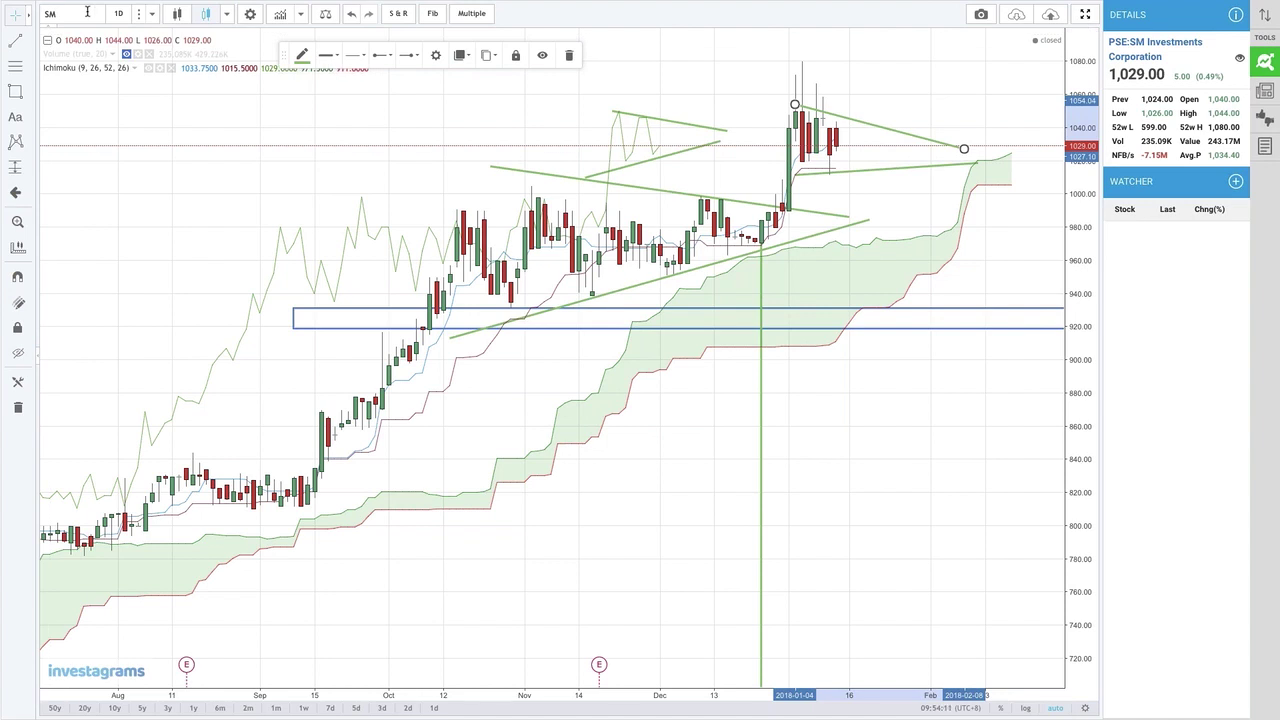
Step: Draw two converging trendlines around the August to September 2017 candles and a line down from about 811.99 near 2017-09-14
click(16, 42)
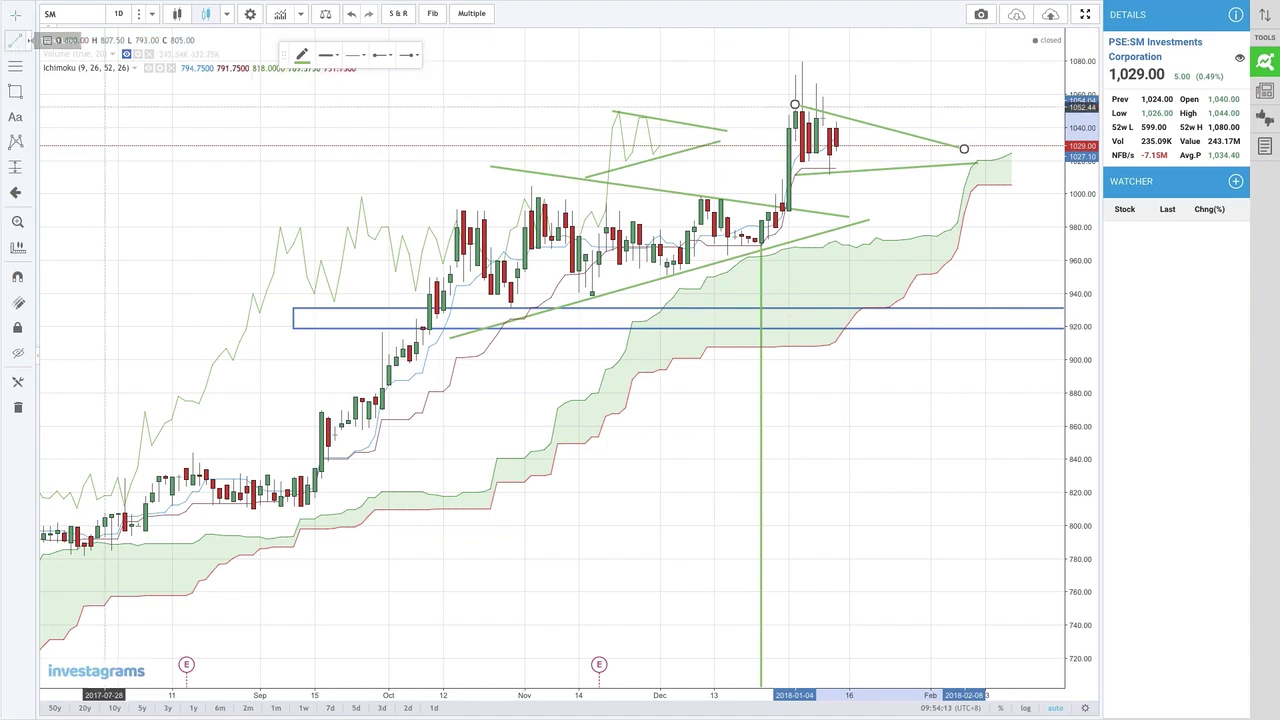
drag(145, 452, 408, 484)
click(12, 46)
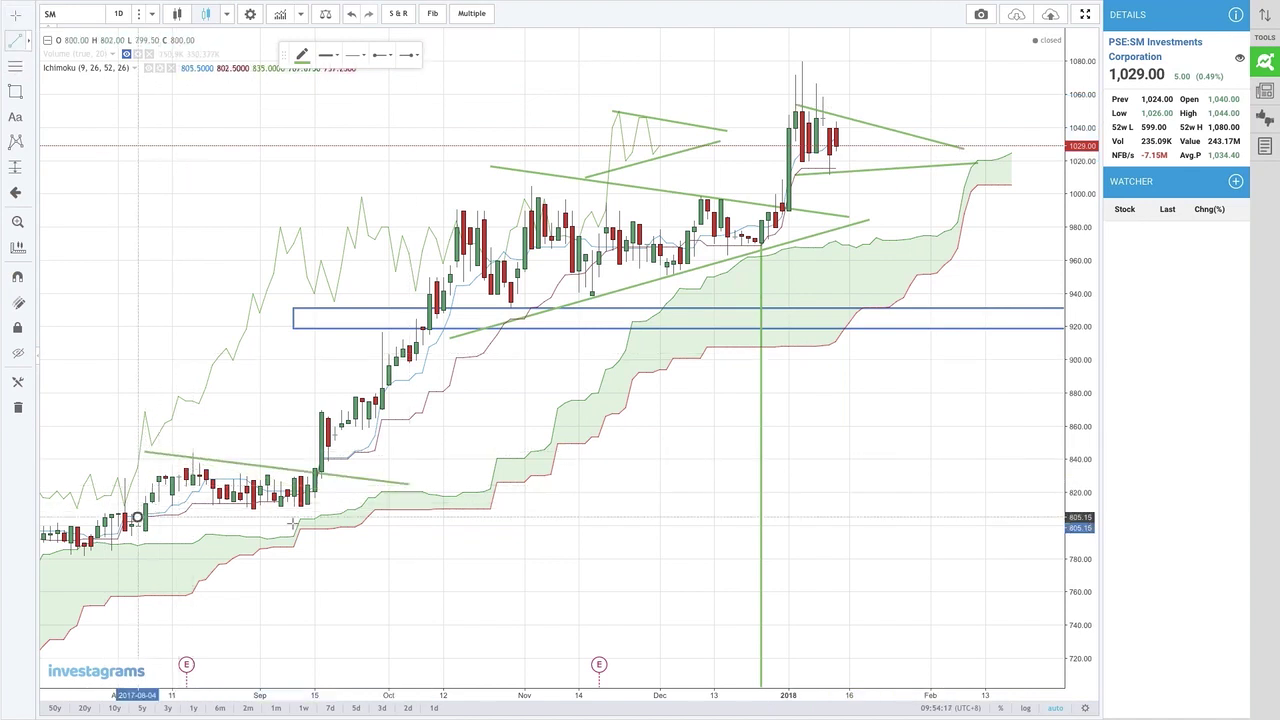
drag(137, 517, 401, 498)
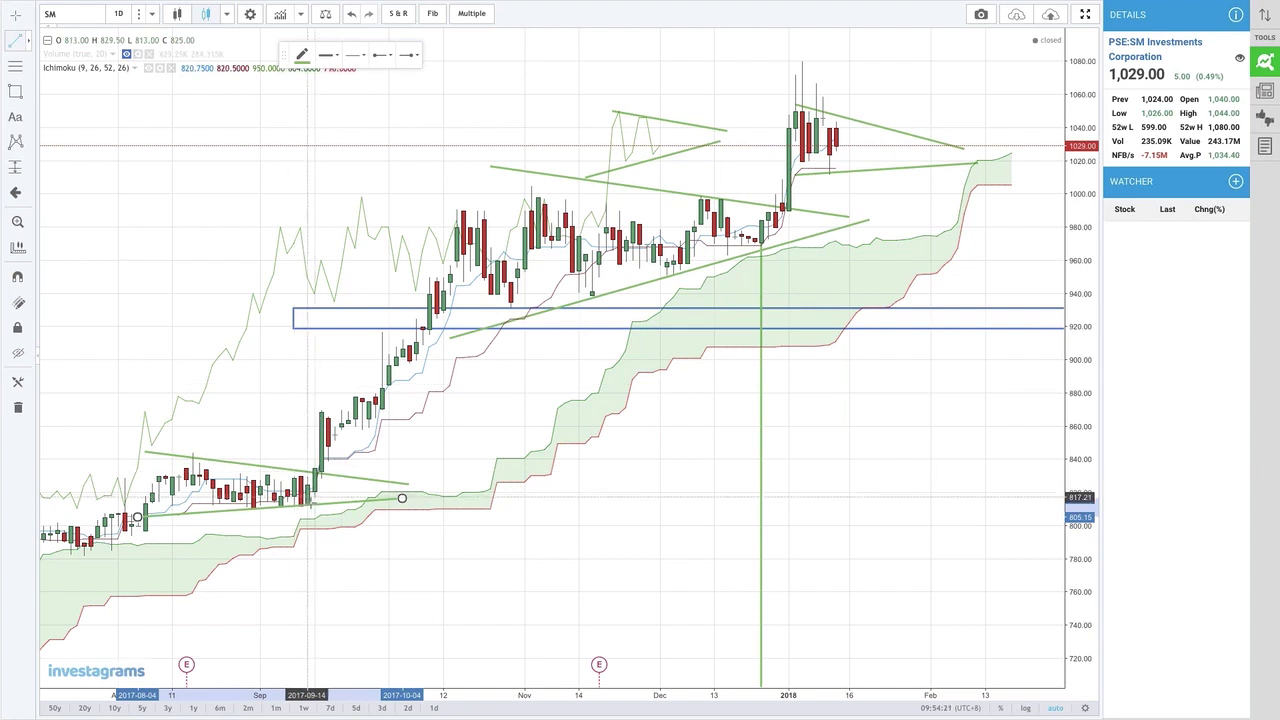
drag(306, 505, 301, 686)
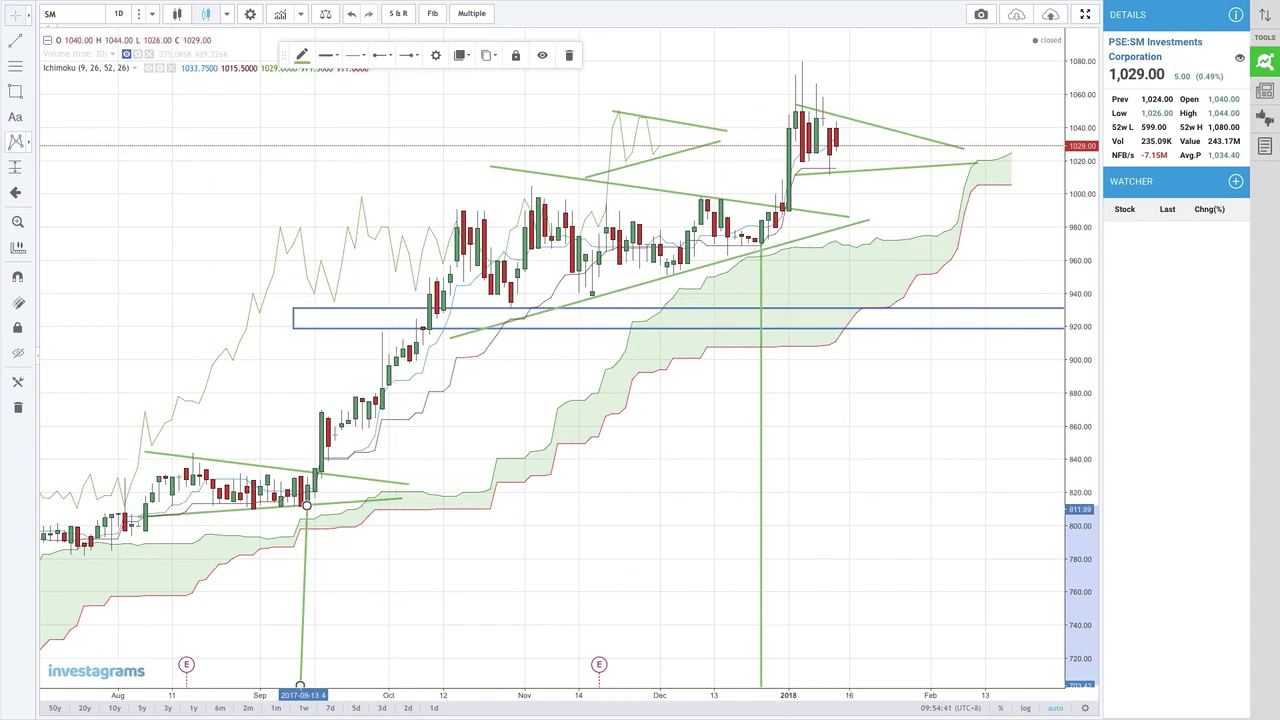
click(762, 309)
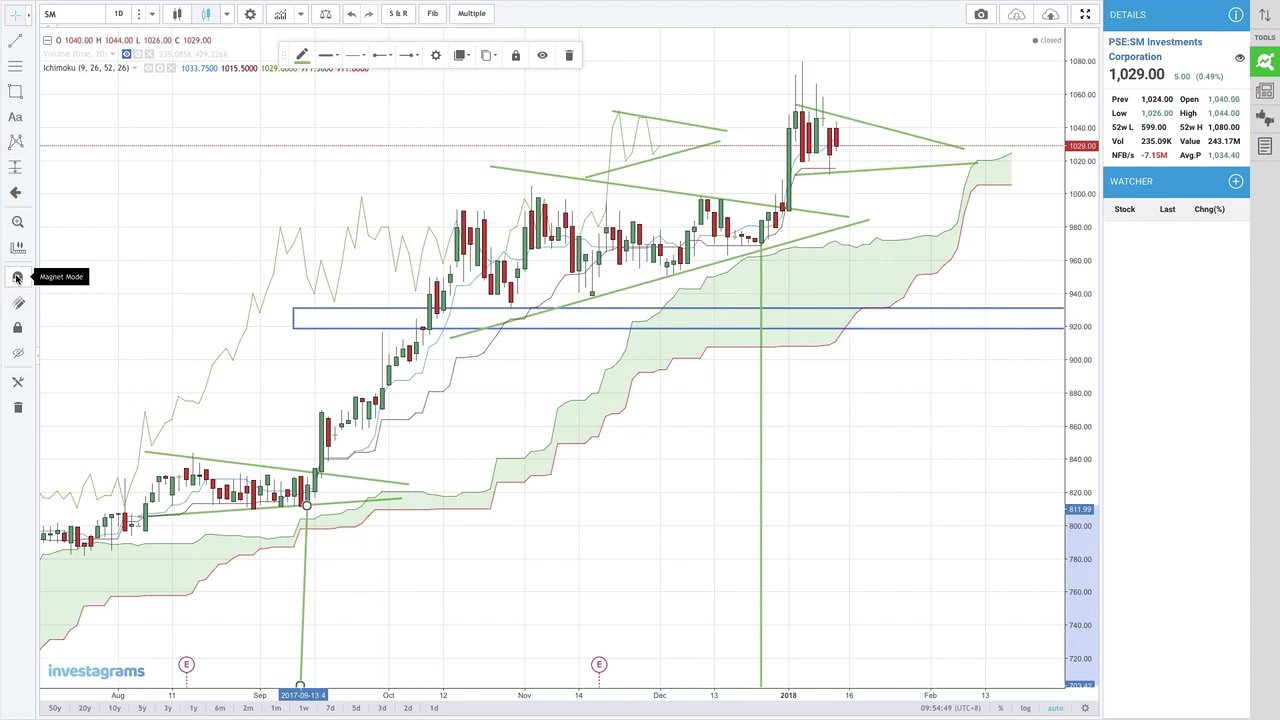
Step: Load the MER stock on the chart and set its time frame to 1 month
click(50, 14)
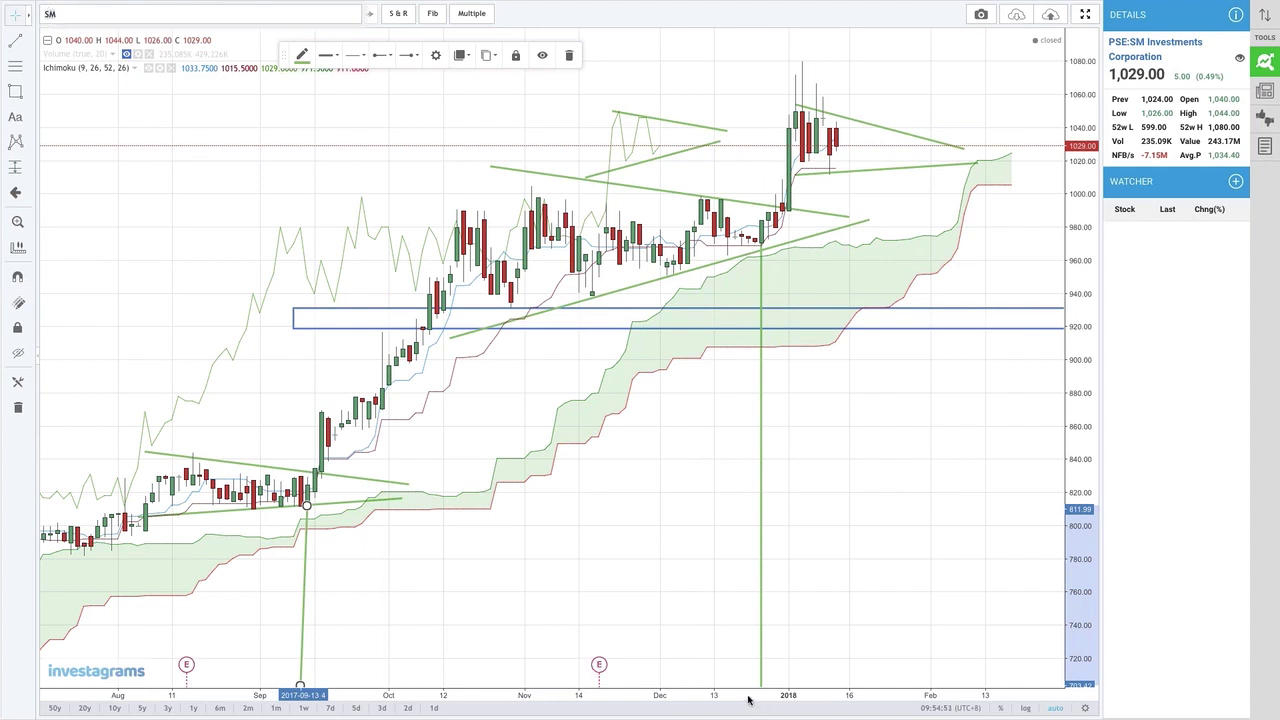
text(MER)
key(Return)
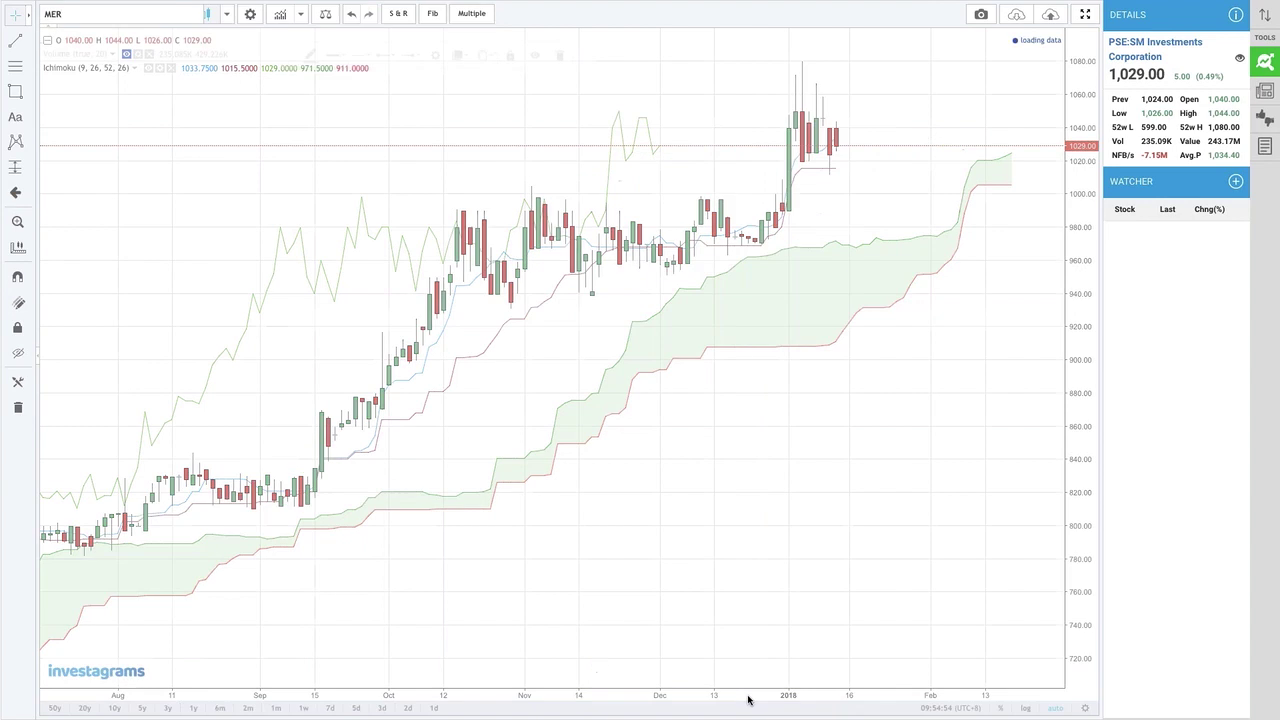
click(118, 14)
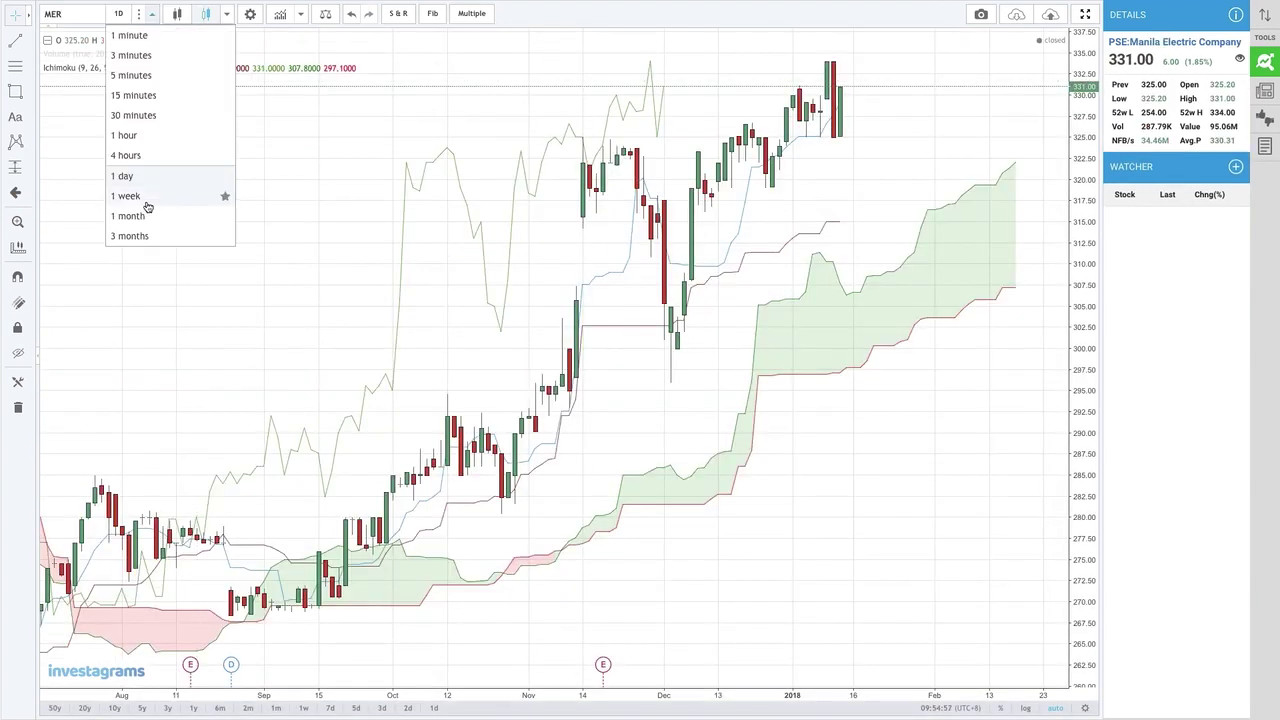
click(140, 218)
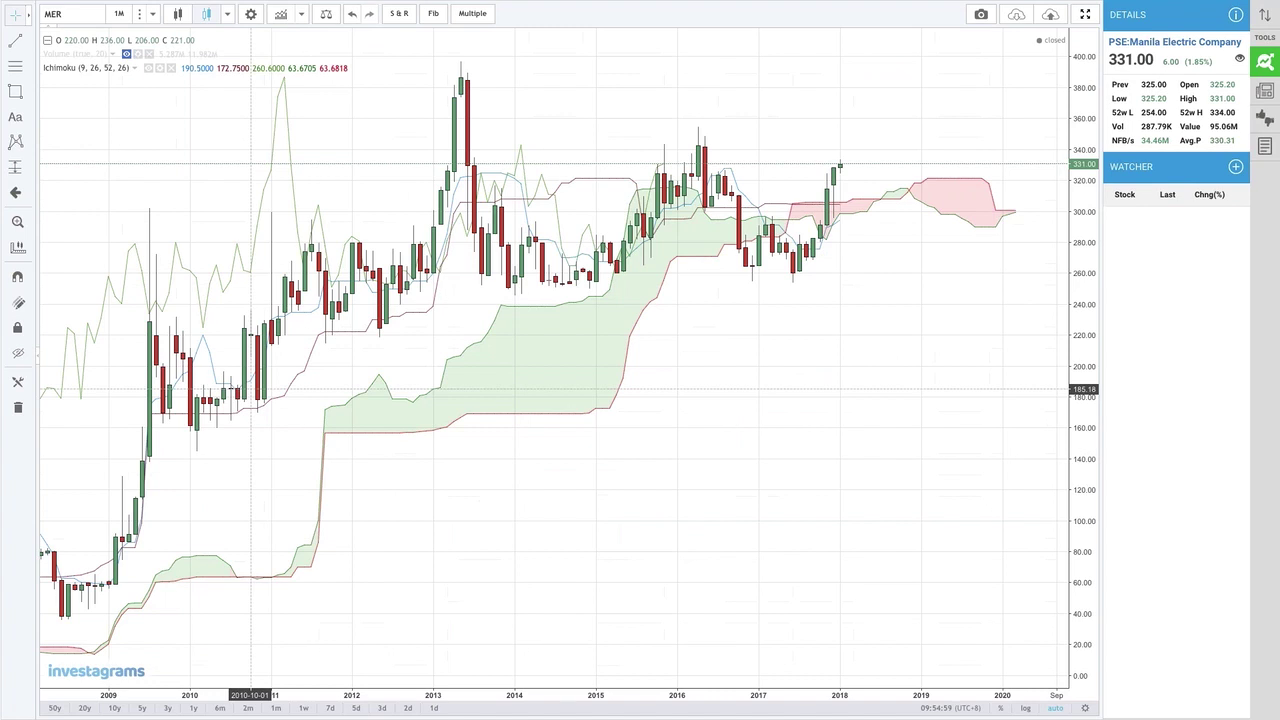
Step: Draw converging MER trendlines, from about 396.76 in April 2013 to 324.80 in February 2019 and from 242.92 in July 2012 to 261.88 in April 2019
click(15, 40)
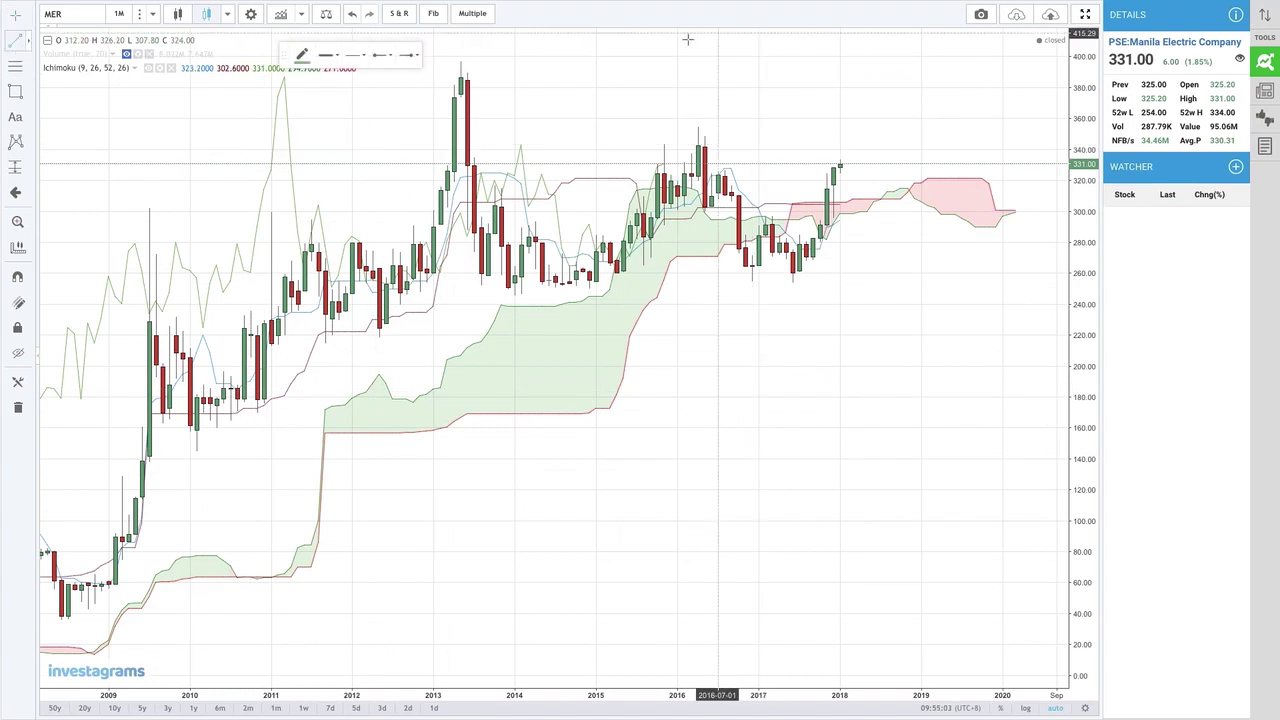
click(453, 62)
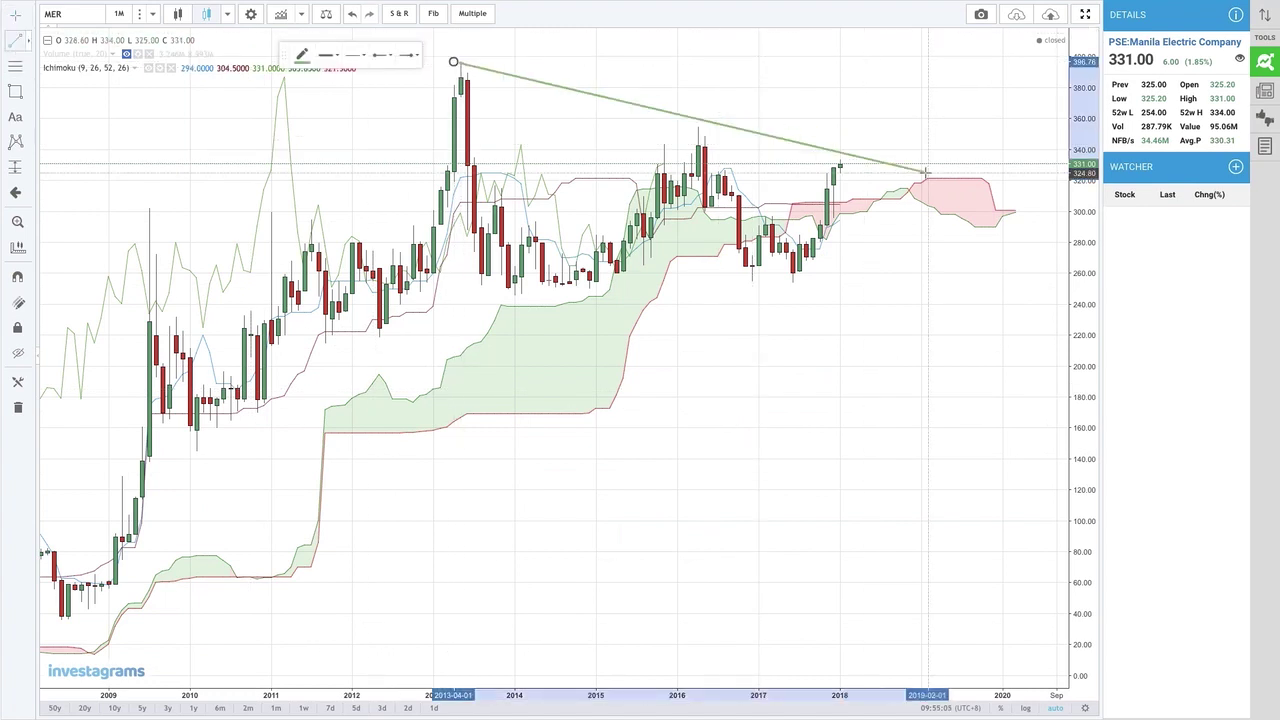
click(926, 172)
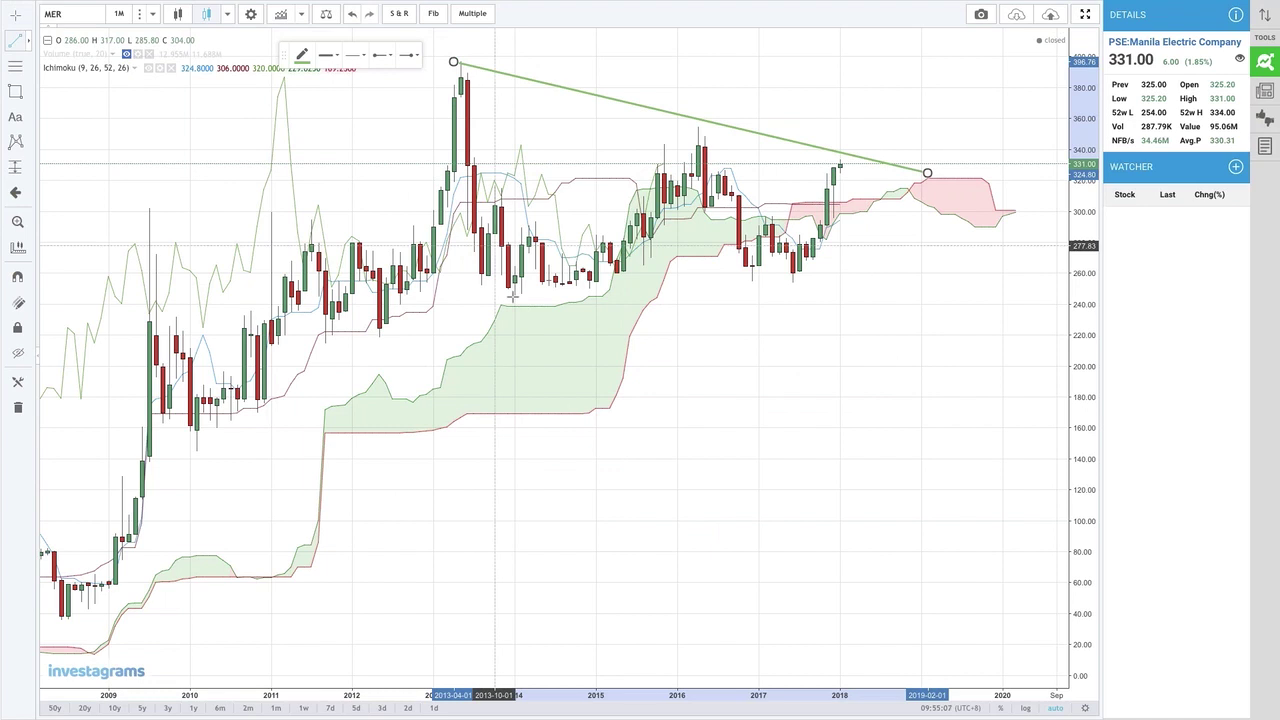
click(392, 300)
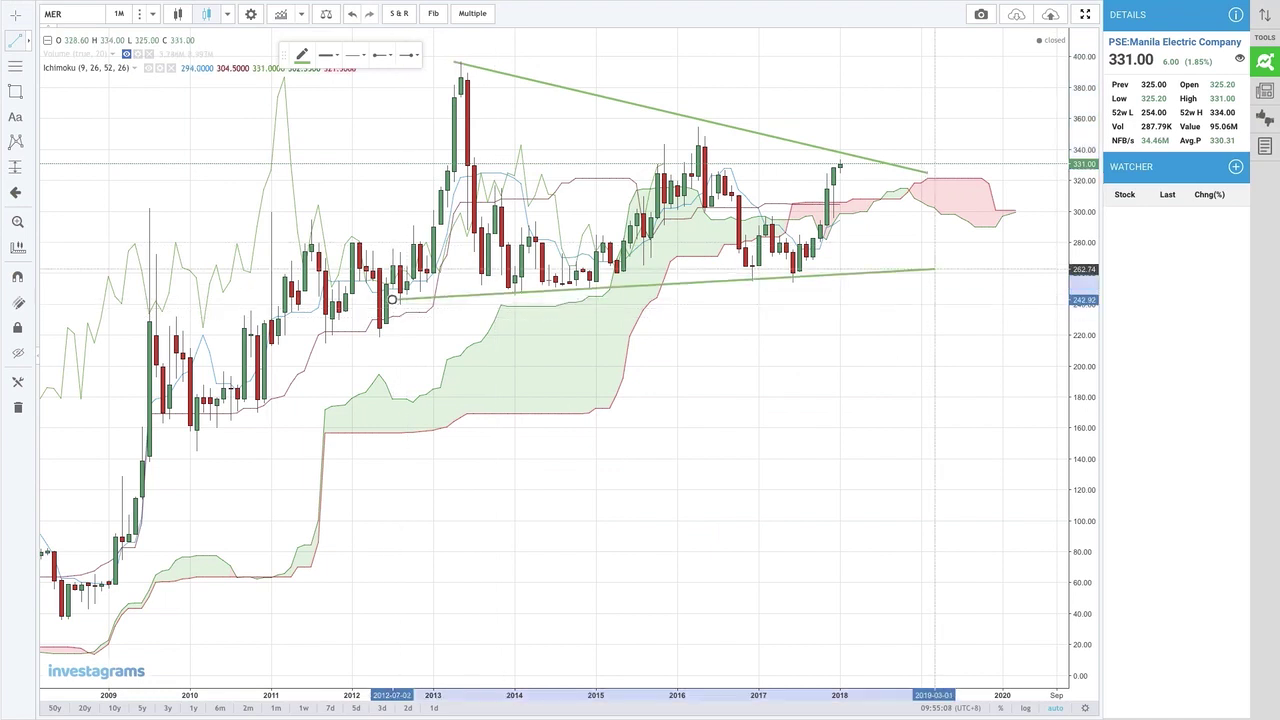
click(940, 269)
mouse_move(3, 87)
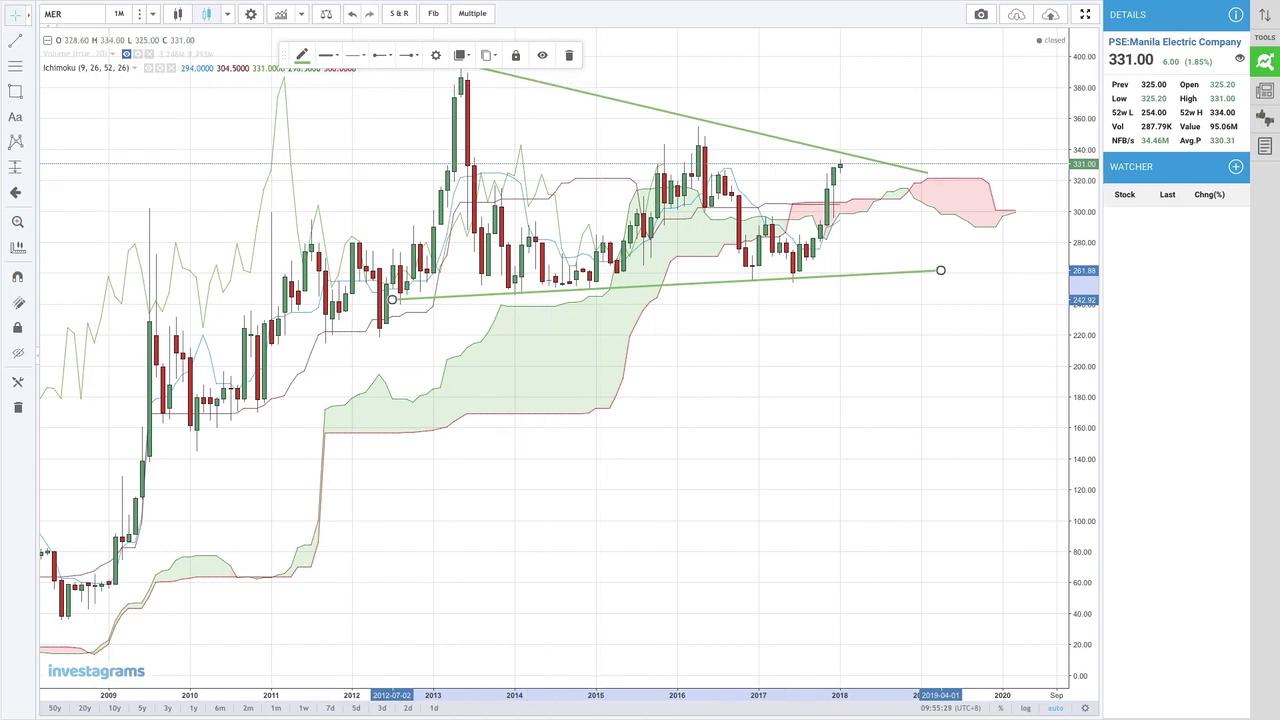
Step: Switch the MER chart to 1 week and examine the candles between the two converging trendlines back to 2013
click(152, 14)
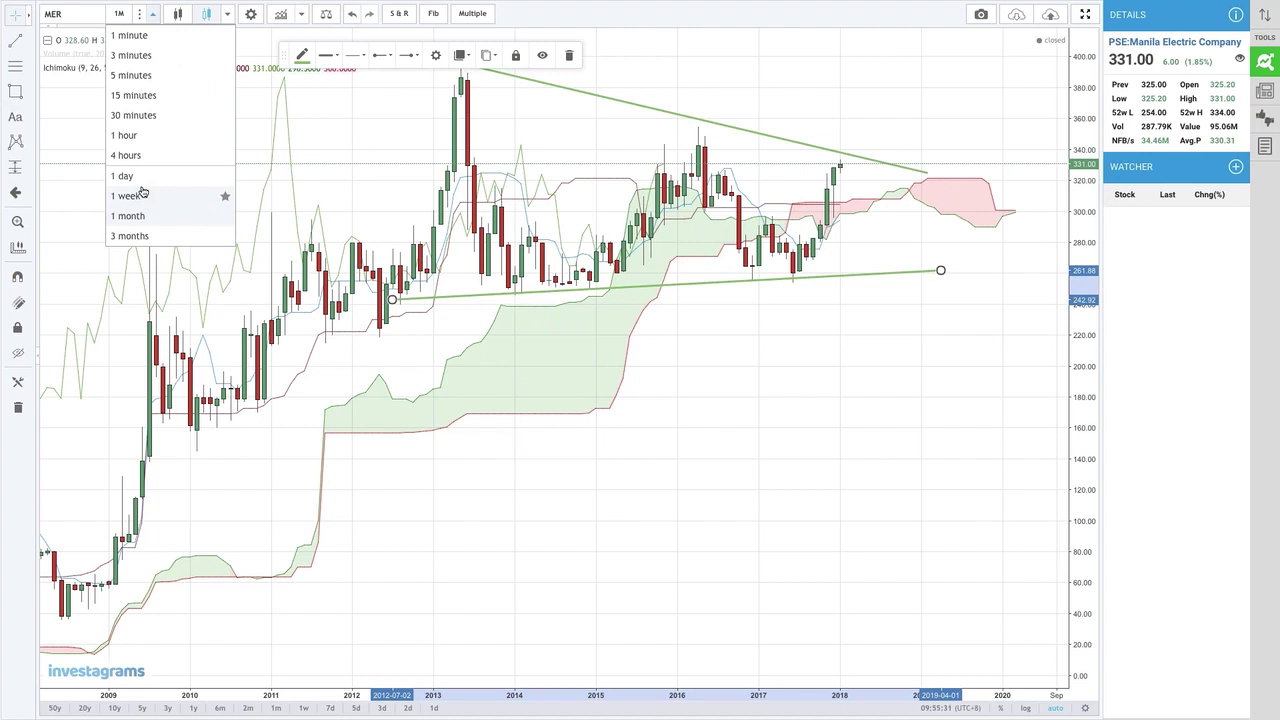
click(130, 195)
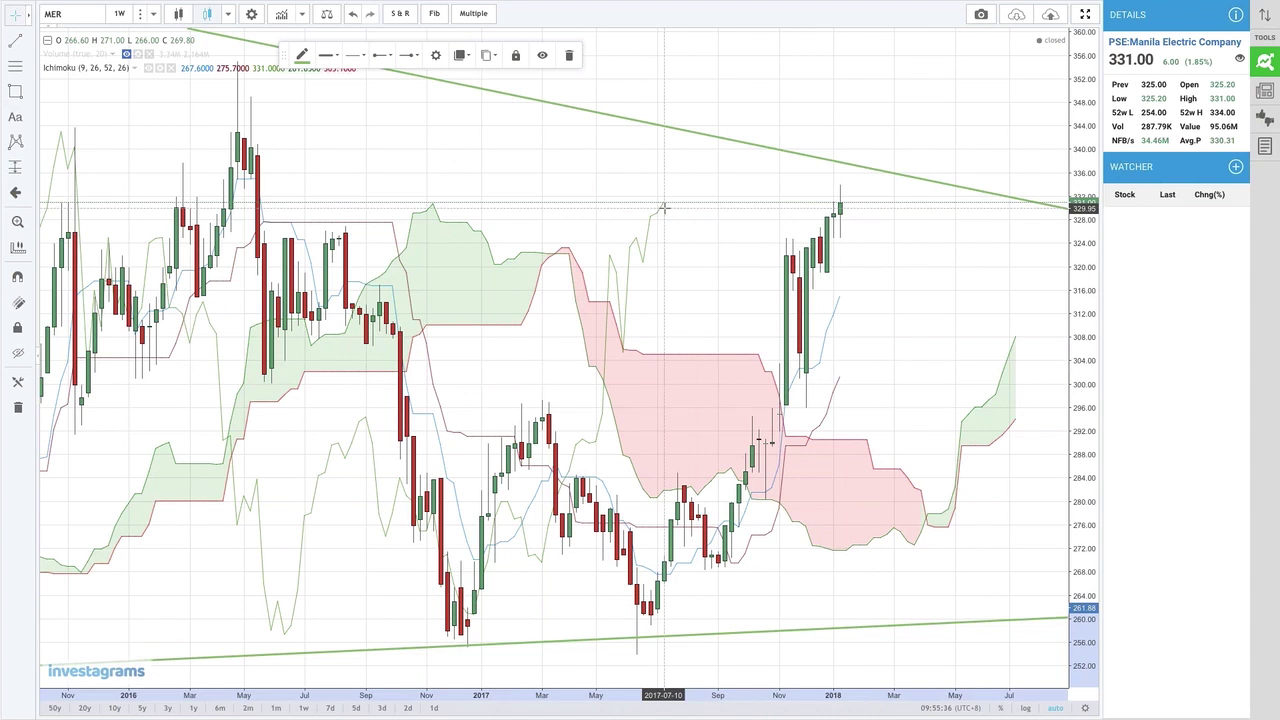
scroll(689, 316, down, 2)
scroll(689, 316, down, 3)
scroll(757, 351, up, 1)
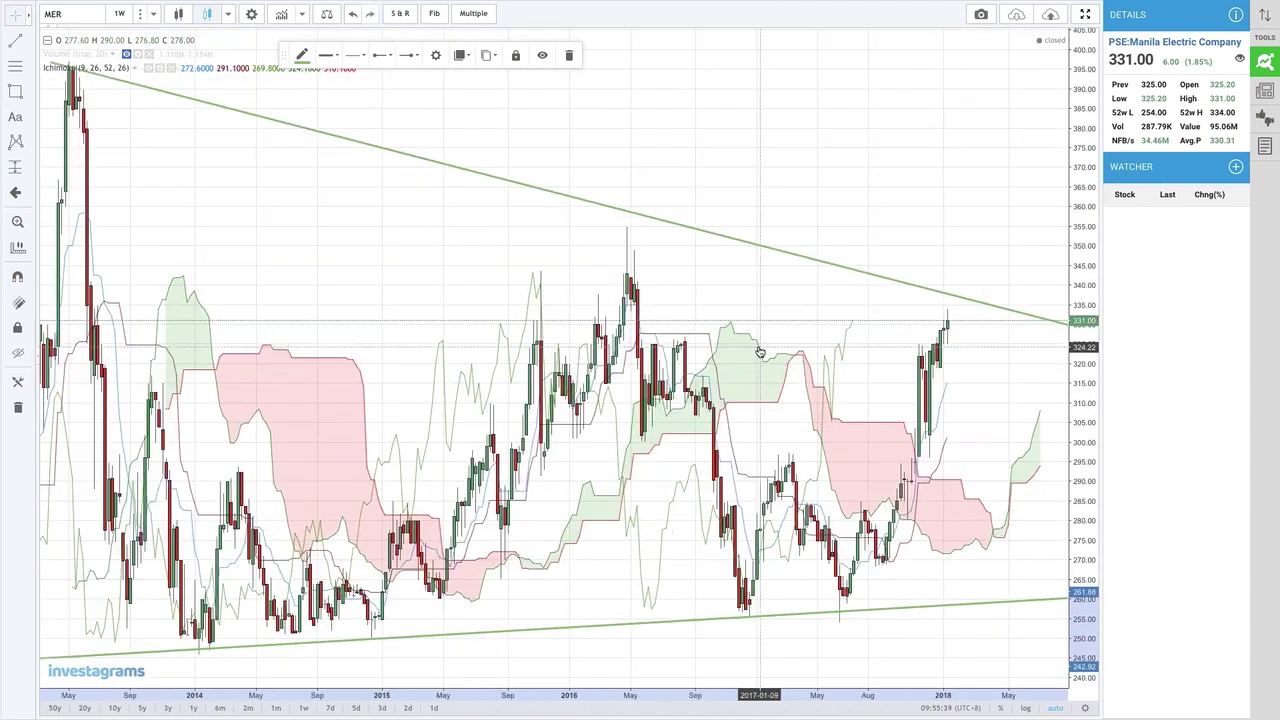
drag(760, 352, 700, 342)
Step: Switch MER to 1 day and draw a rectangle over the consolidation from about 2017-10-09, spanning prices from about 299.13 to 327
click(143, 13)
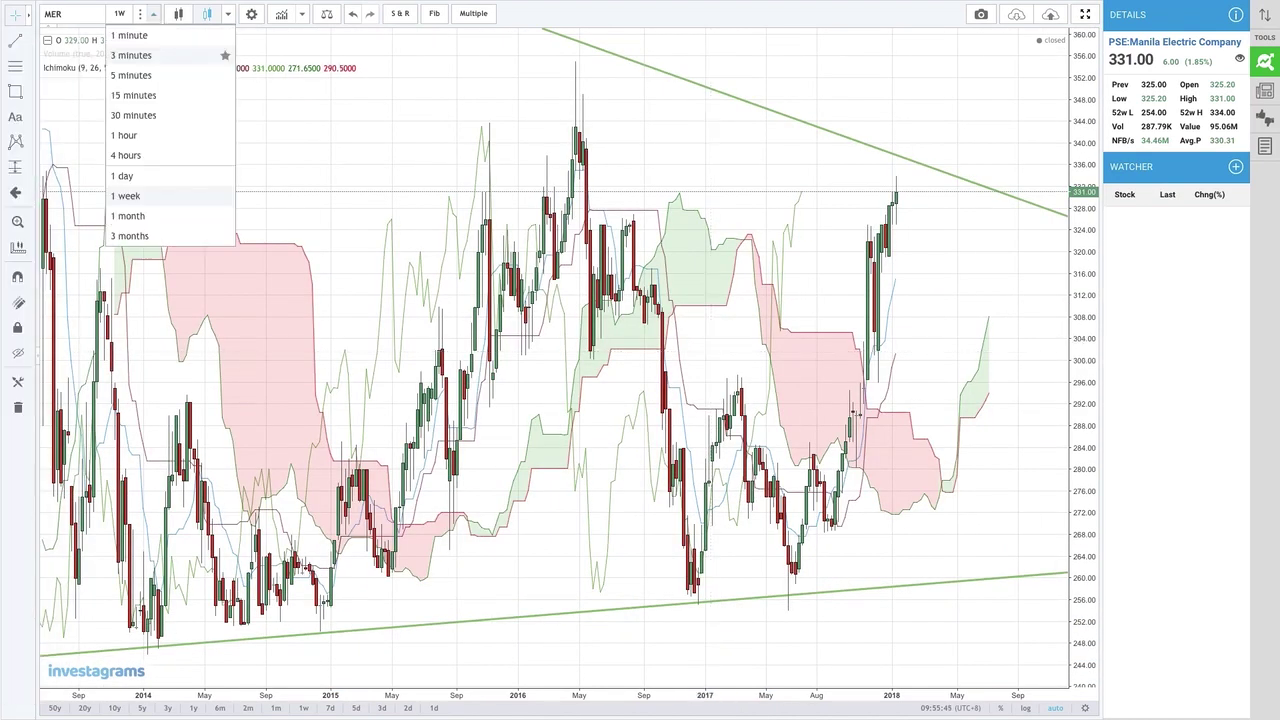
click(148, 178)
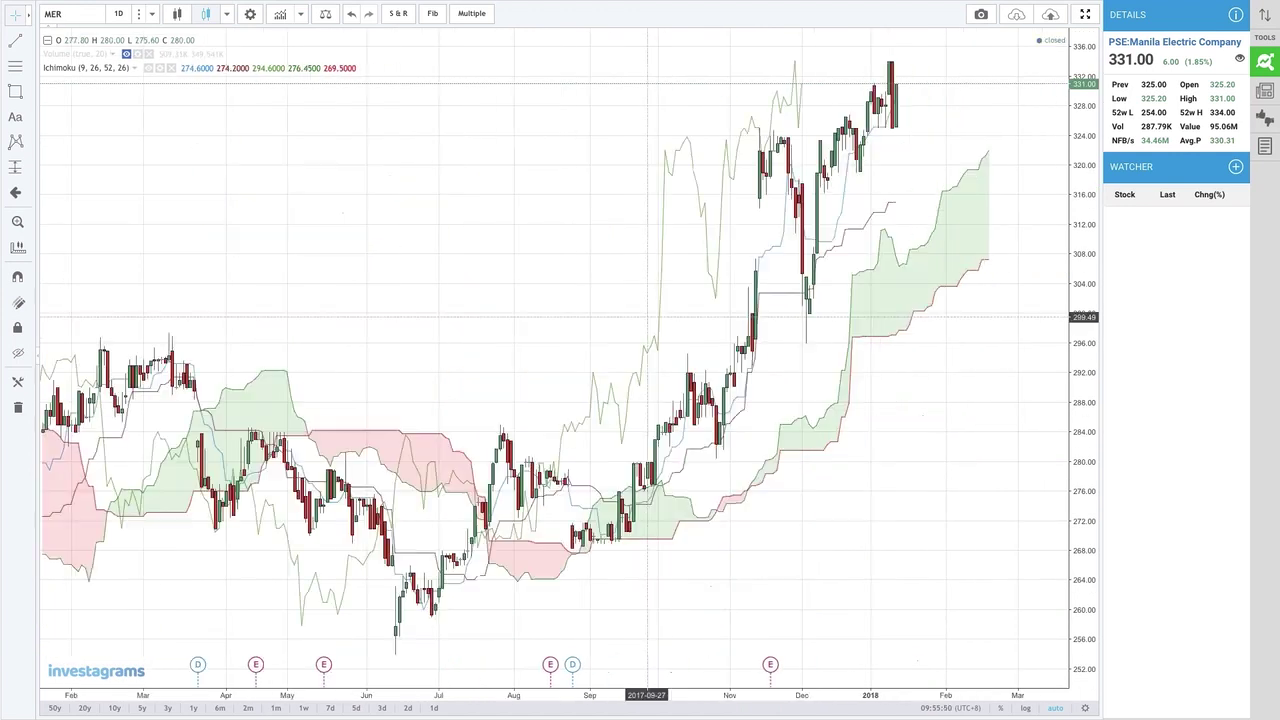
click(15, 91)
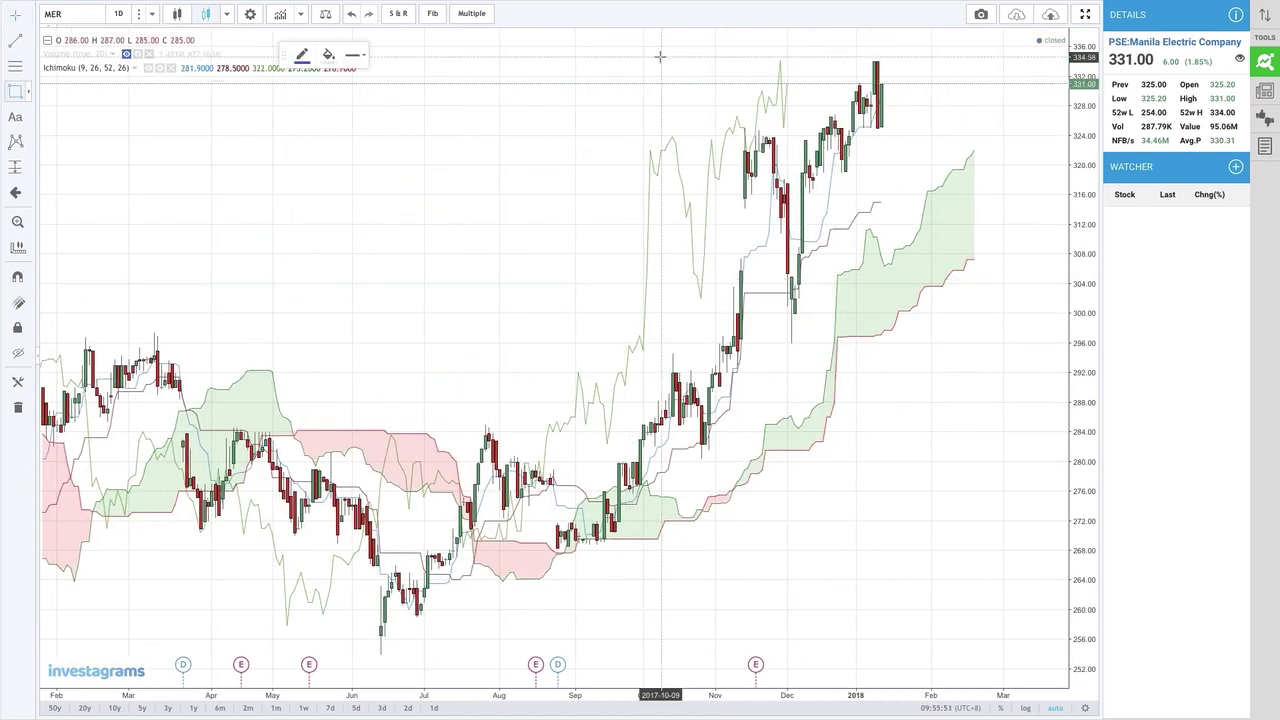
drag(660, 57, 754, 182)
mouse_move(922, 276)
mouse_down()
mouse_move(1034, 334)
mouse_move(1014, 319)
mouse_up()
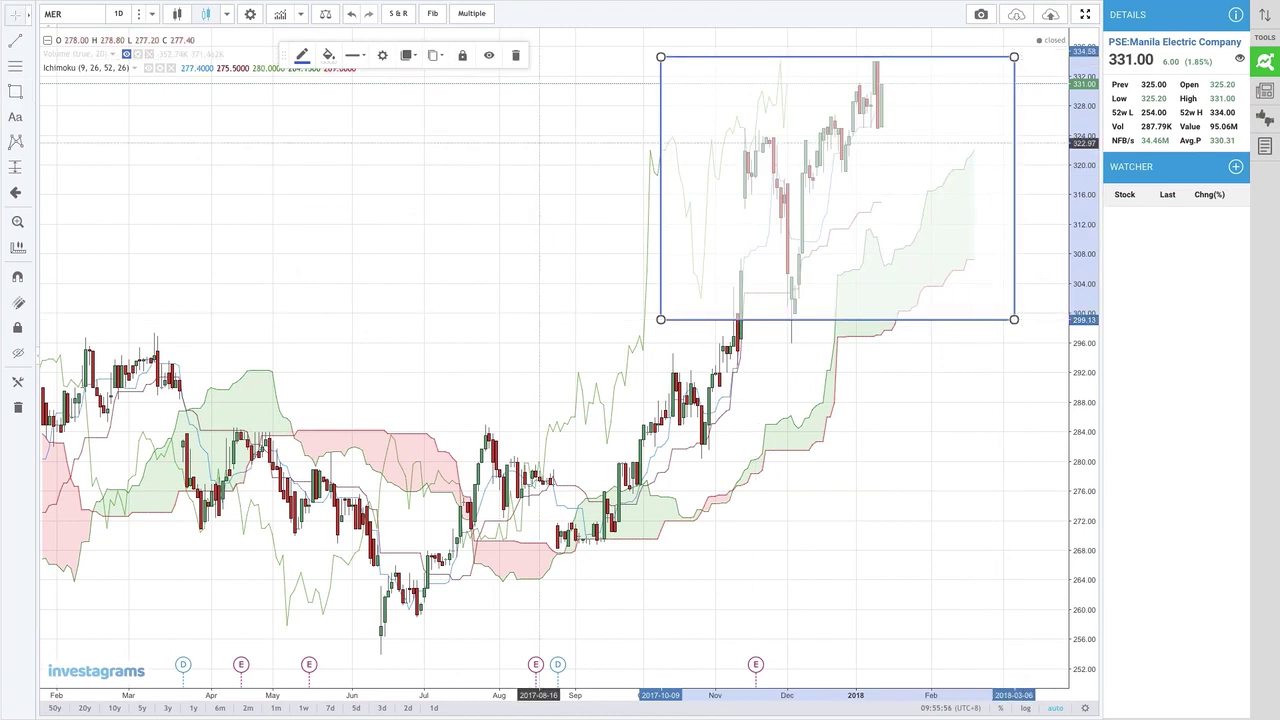
click(1035, 190)
drag(1014, 57, 1032, 114)
click(846, 97)
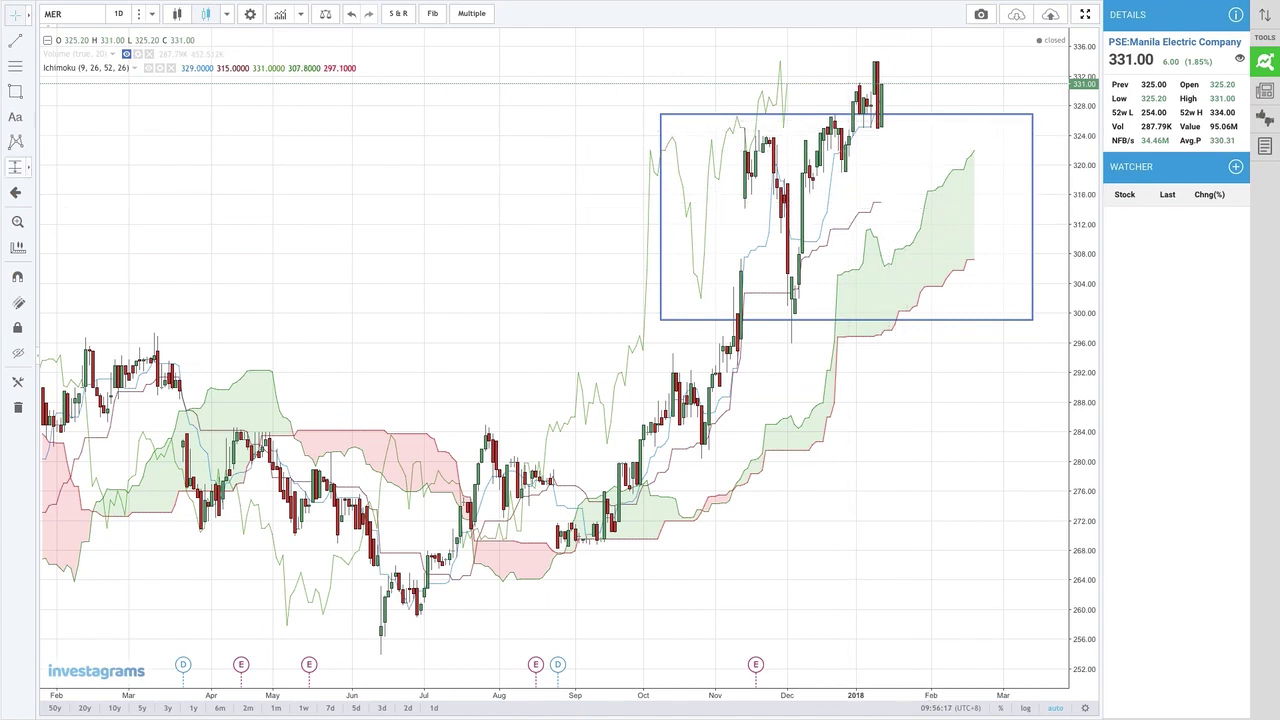
click(874, 117)
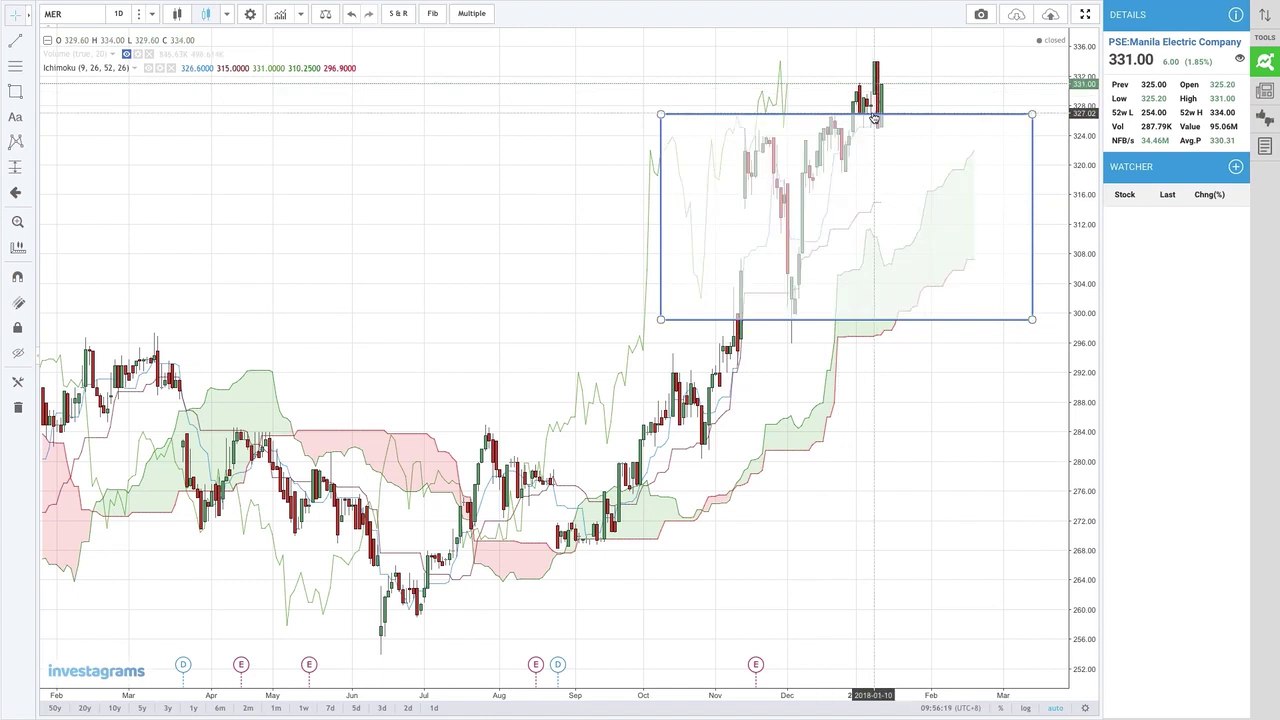
click(874, 117)
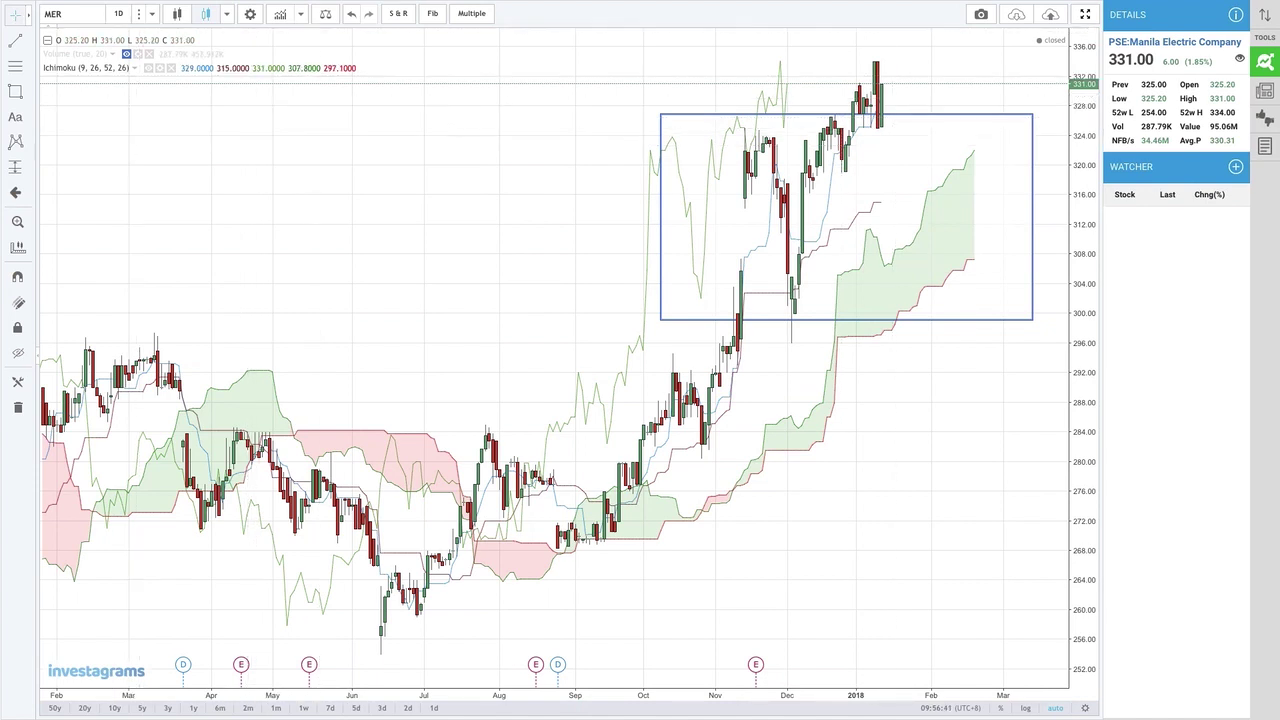
Step: Load the PGOLD stock and view its chart on the 1 week and 1 month time frames
click(60, 14)
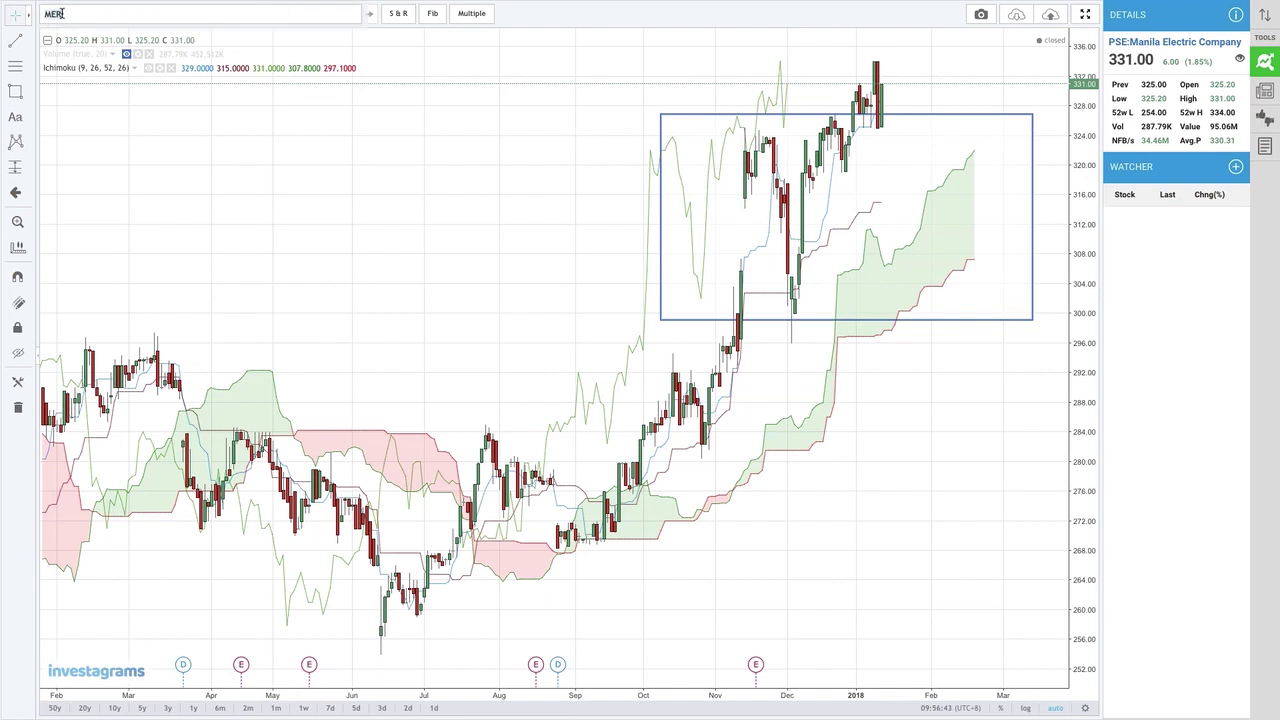
text(PGOLD)
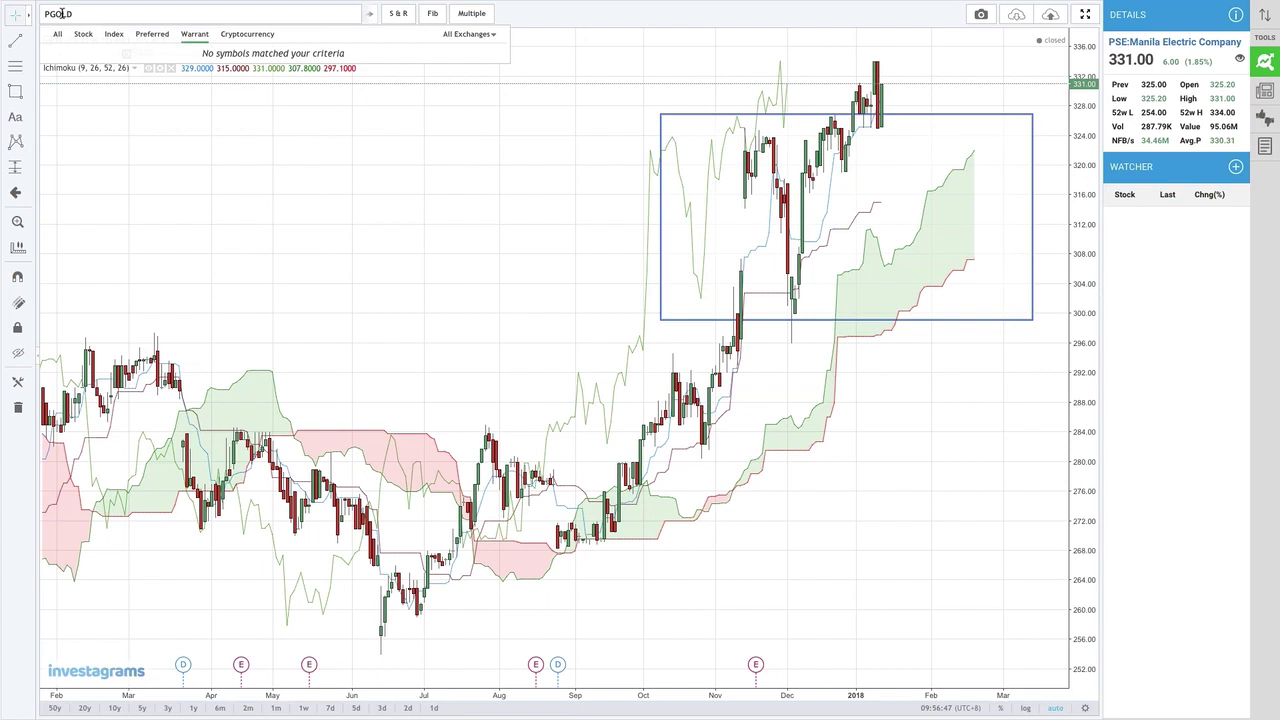
key(Return)
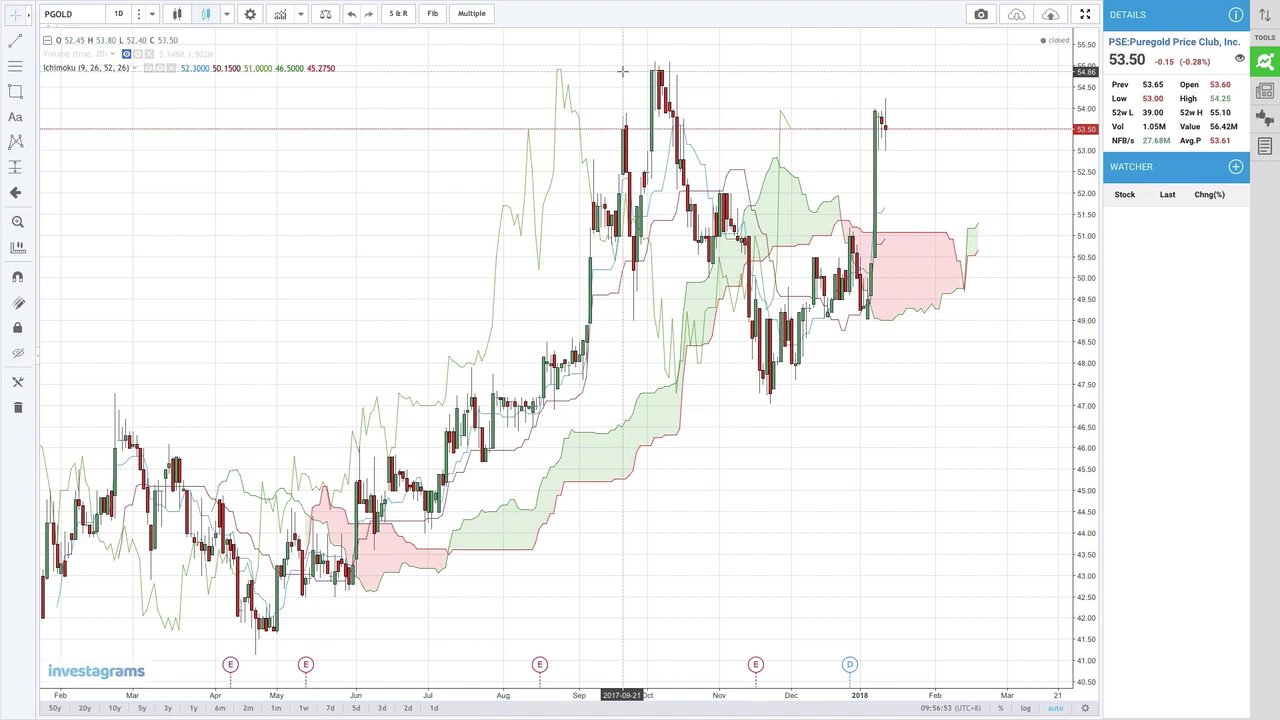
click(151, 13)
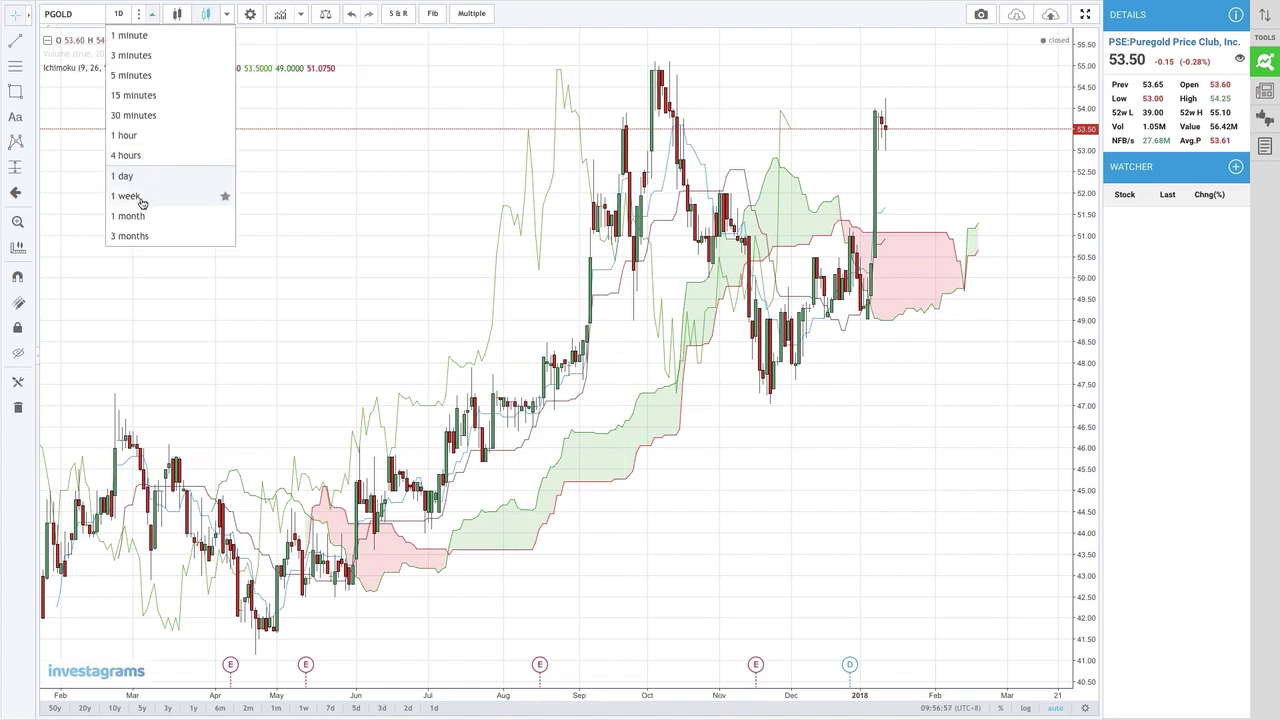
click(128, 196)
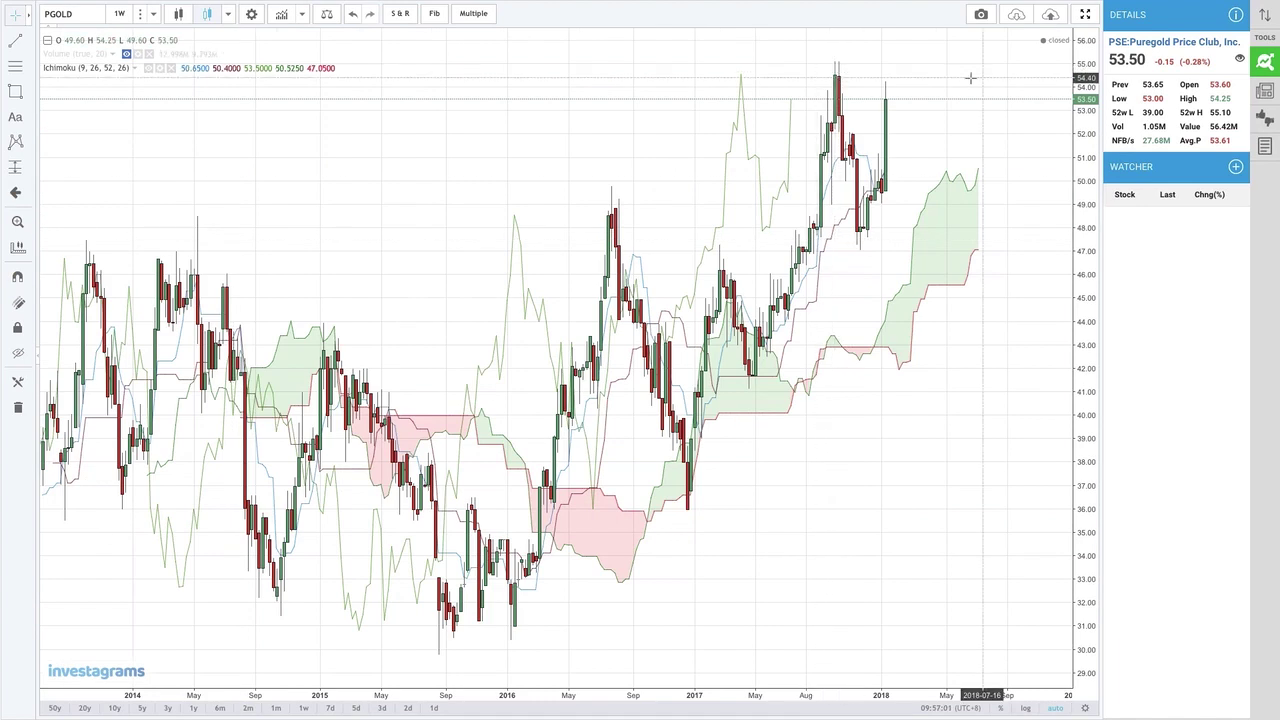
click(150, 13)
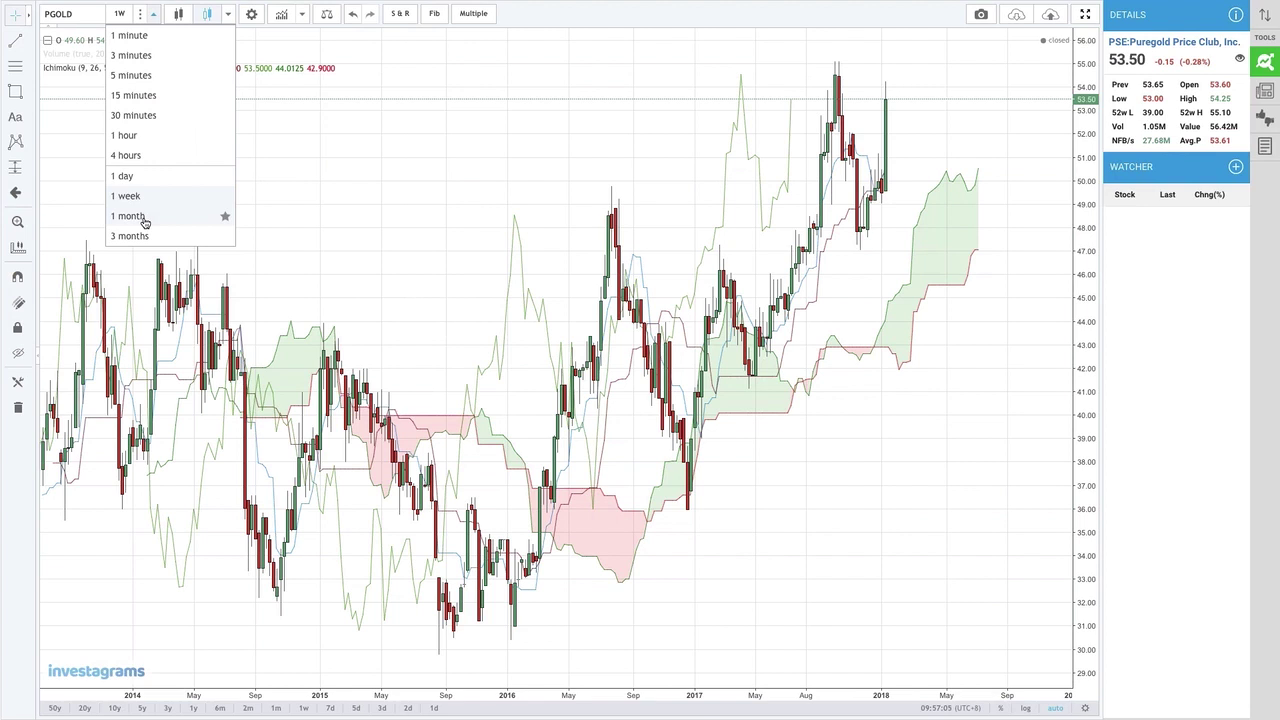
click(145, 222)
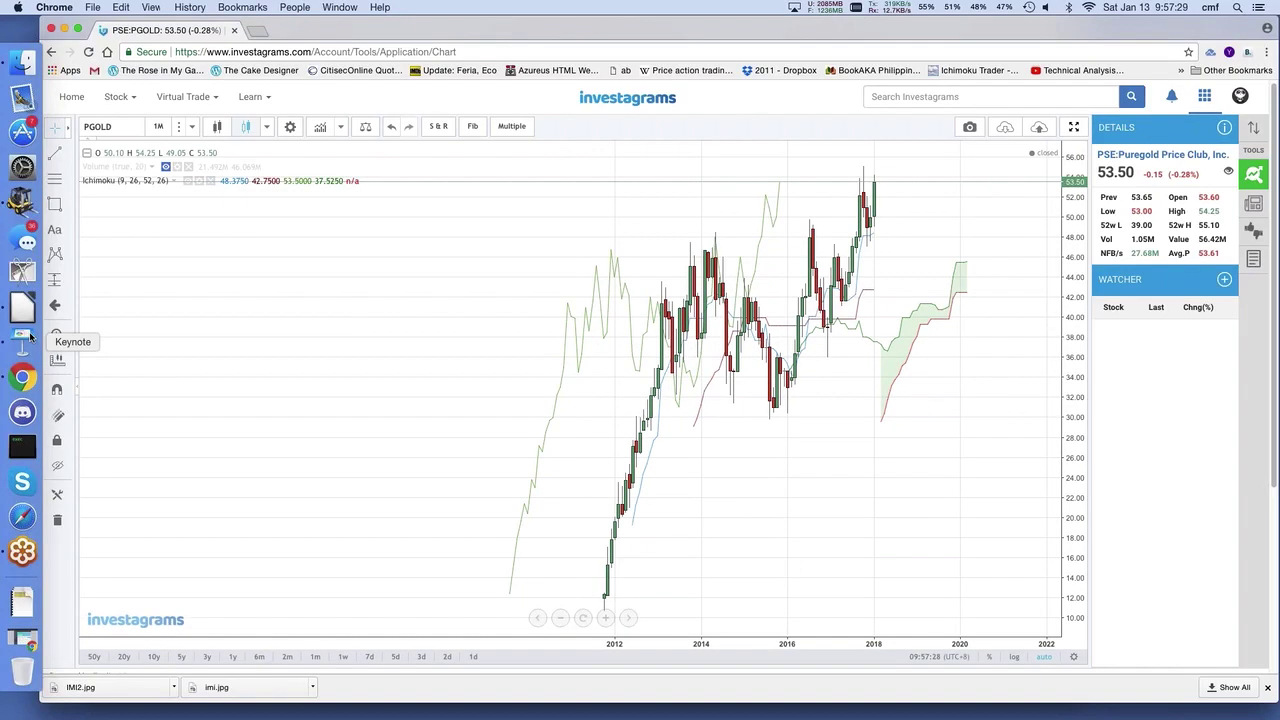
Step: Switch to Keynote to show the bearish confluence stock list, and return to the Investagrams chart in full screen
click(30, 337)
click(337, 44)
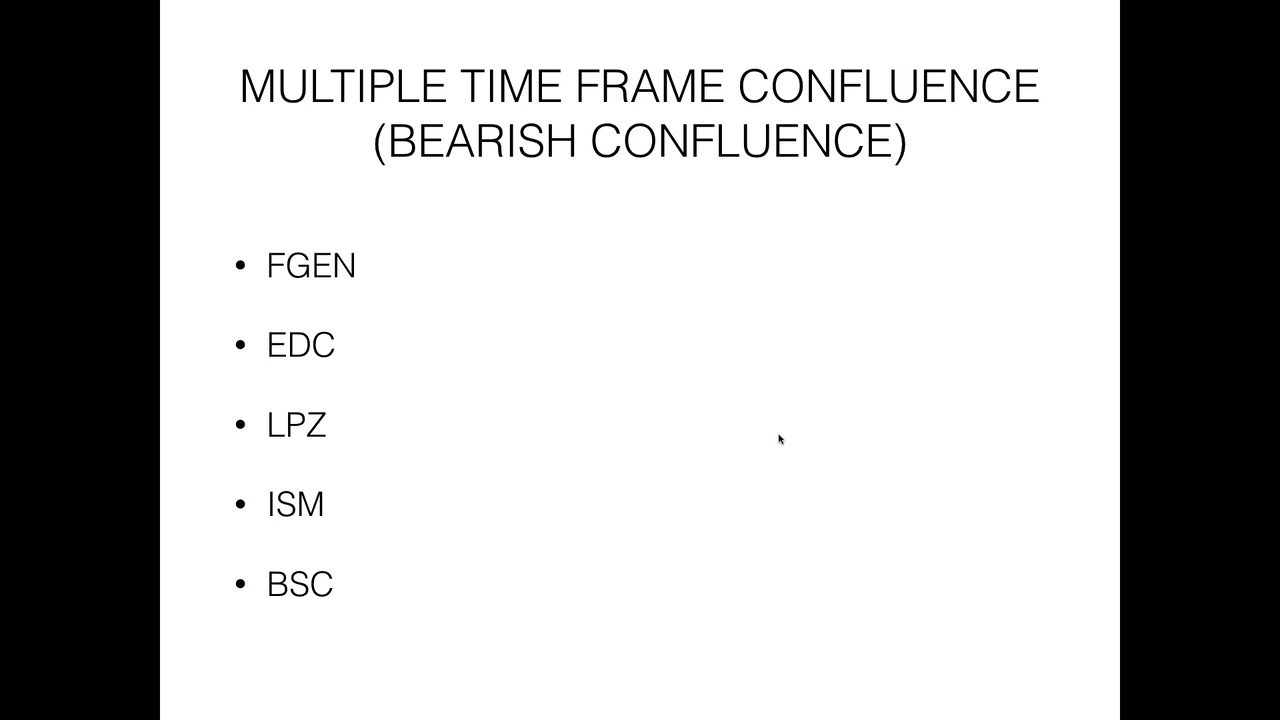
key(Escape)
key(super+Tab)
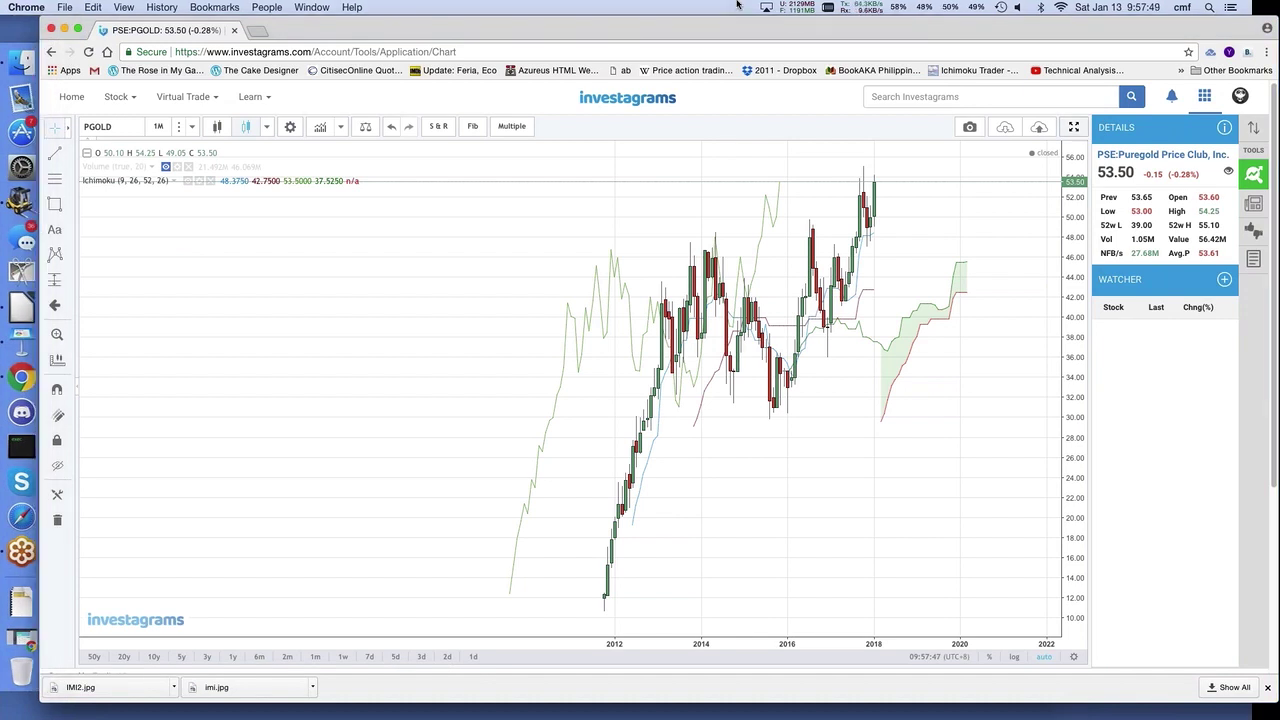
key(ctrl+super+f)
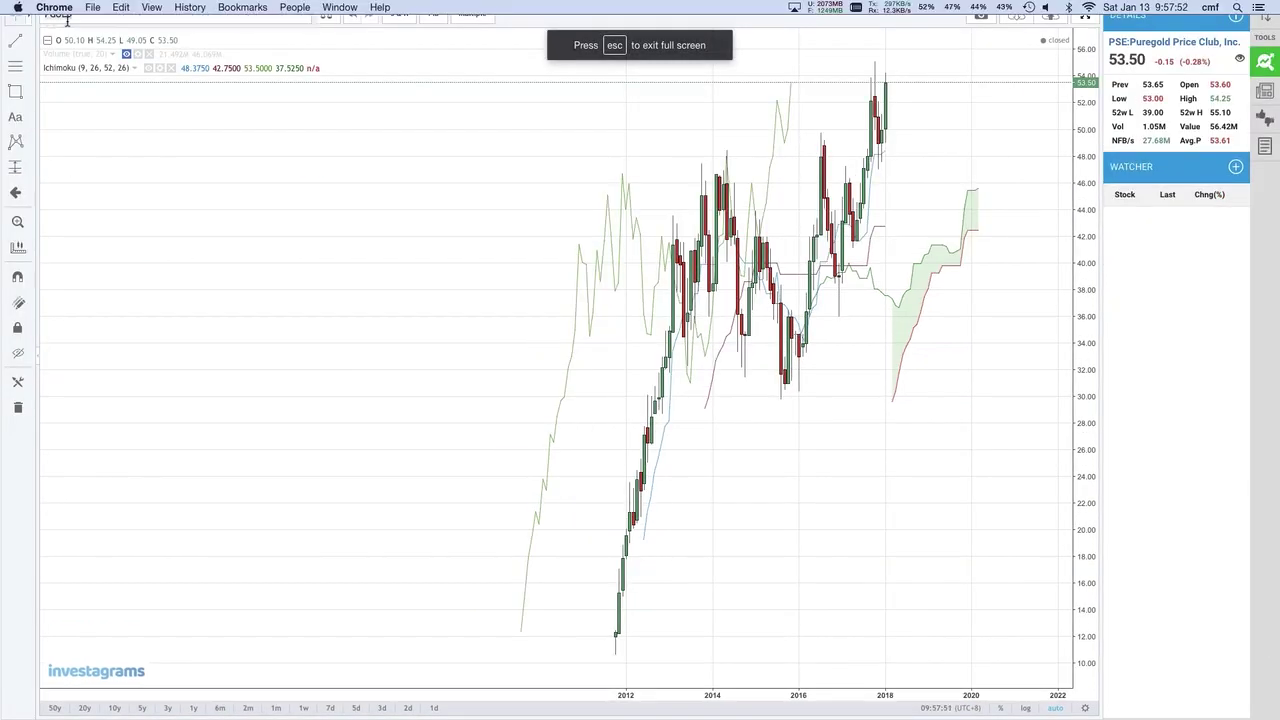
Step: Load the FGEN stock and view its chart on the 1 month, 1 week and 1 day time frames
mouse_move(2, 360)
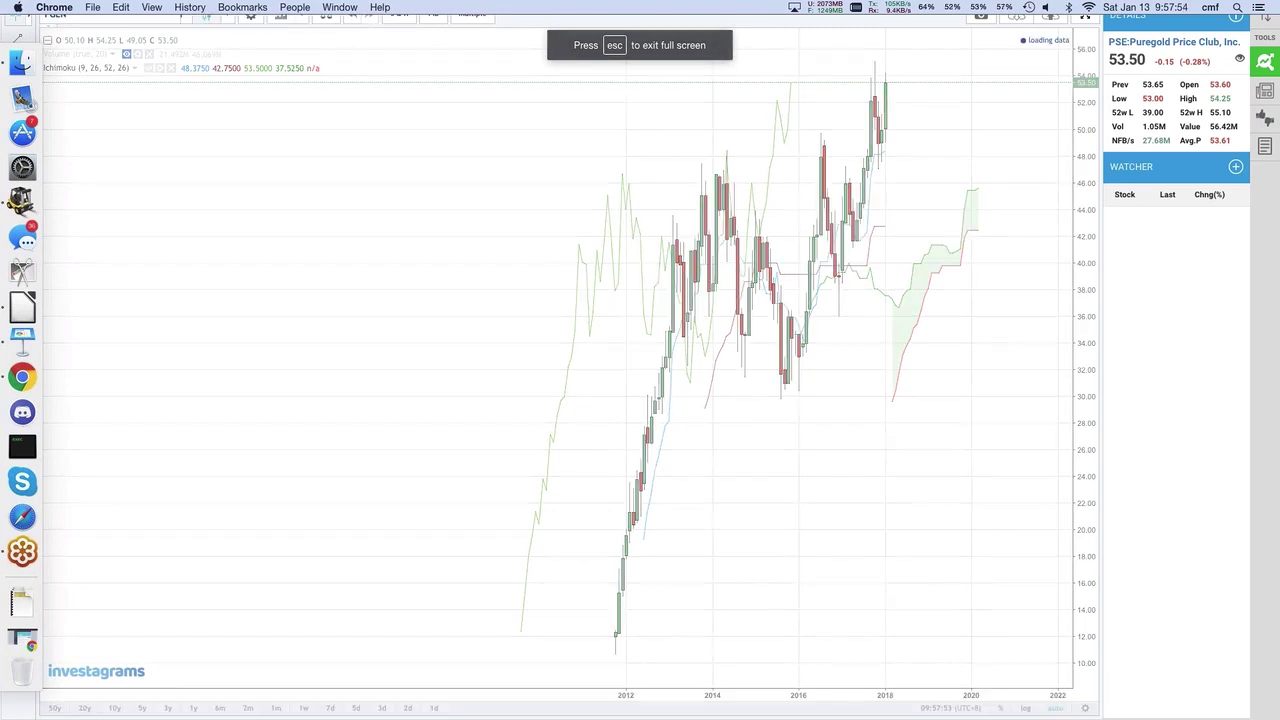
click(148, 14)
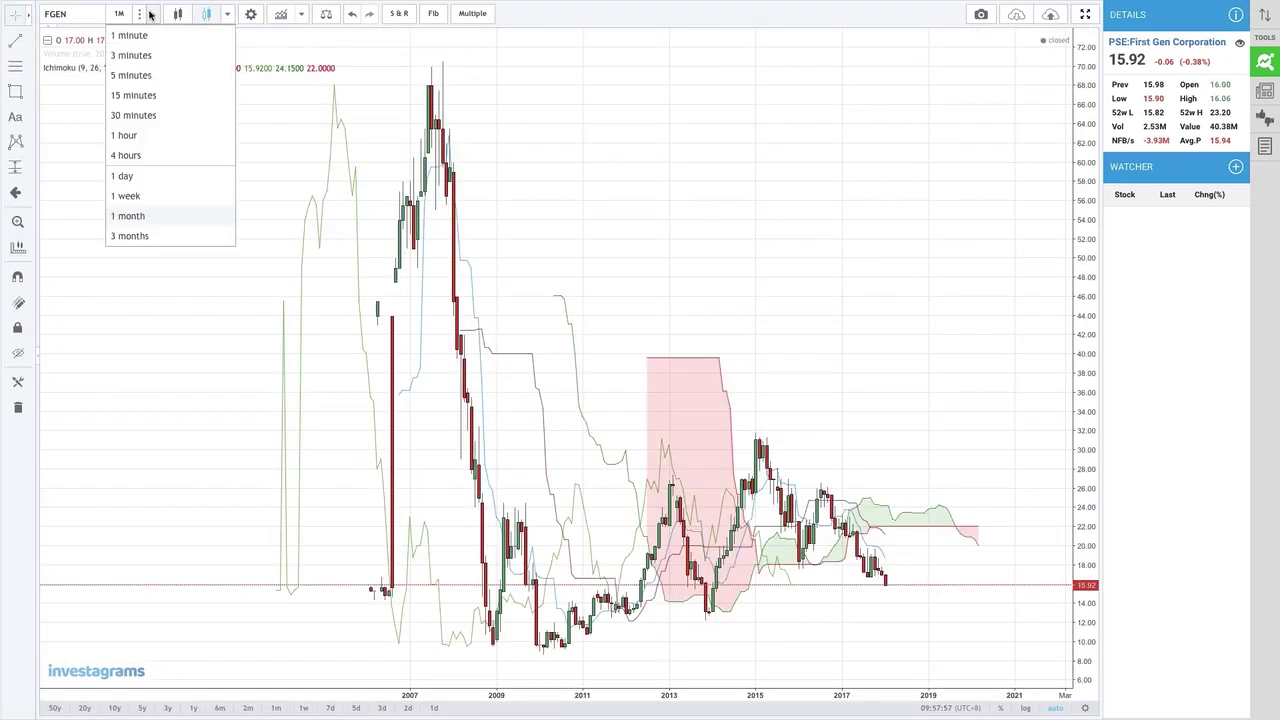
click(135, 199)
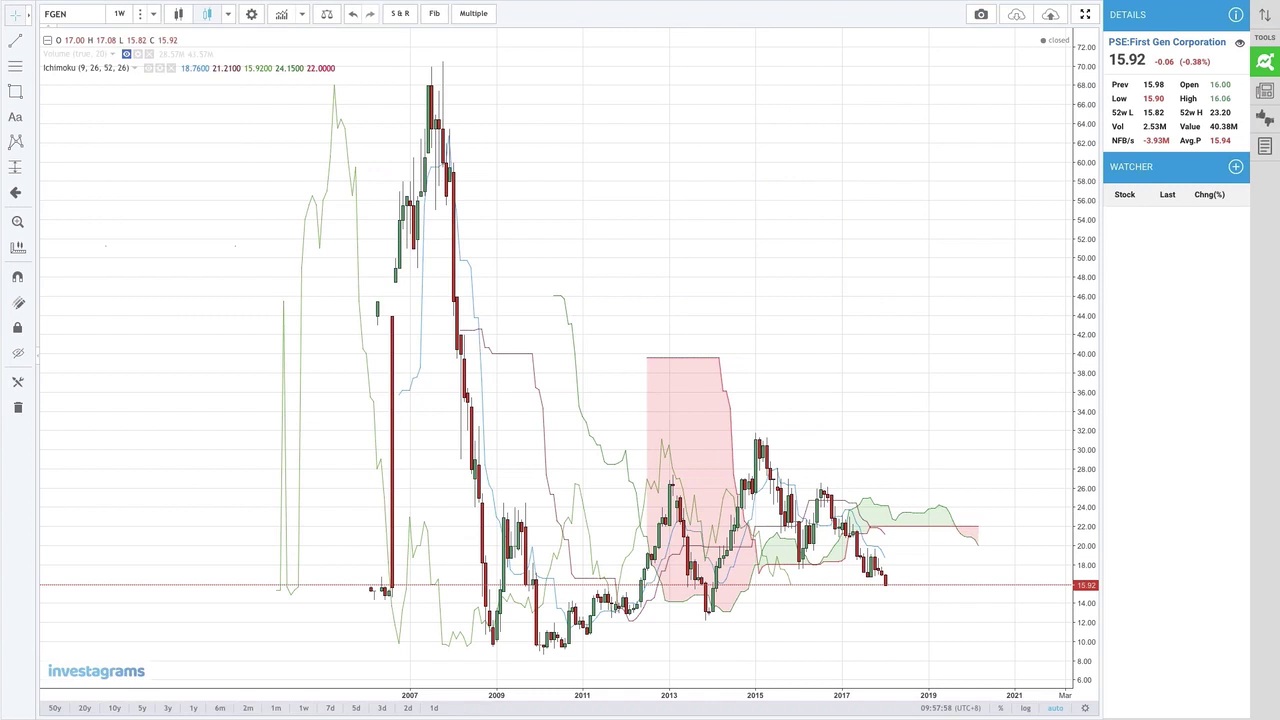
click(150, 14)
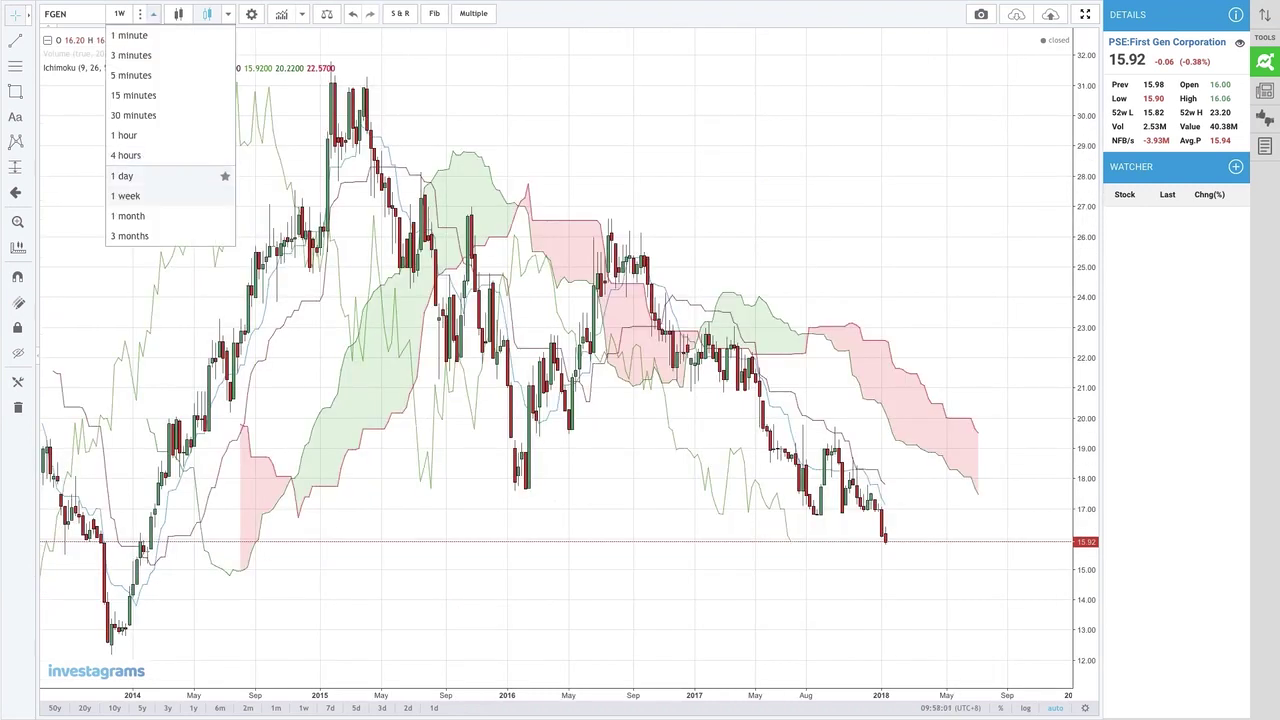
click(125, 176)
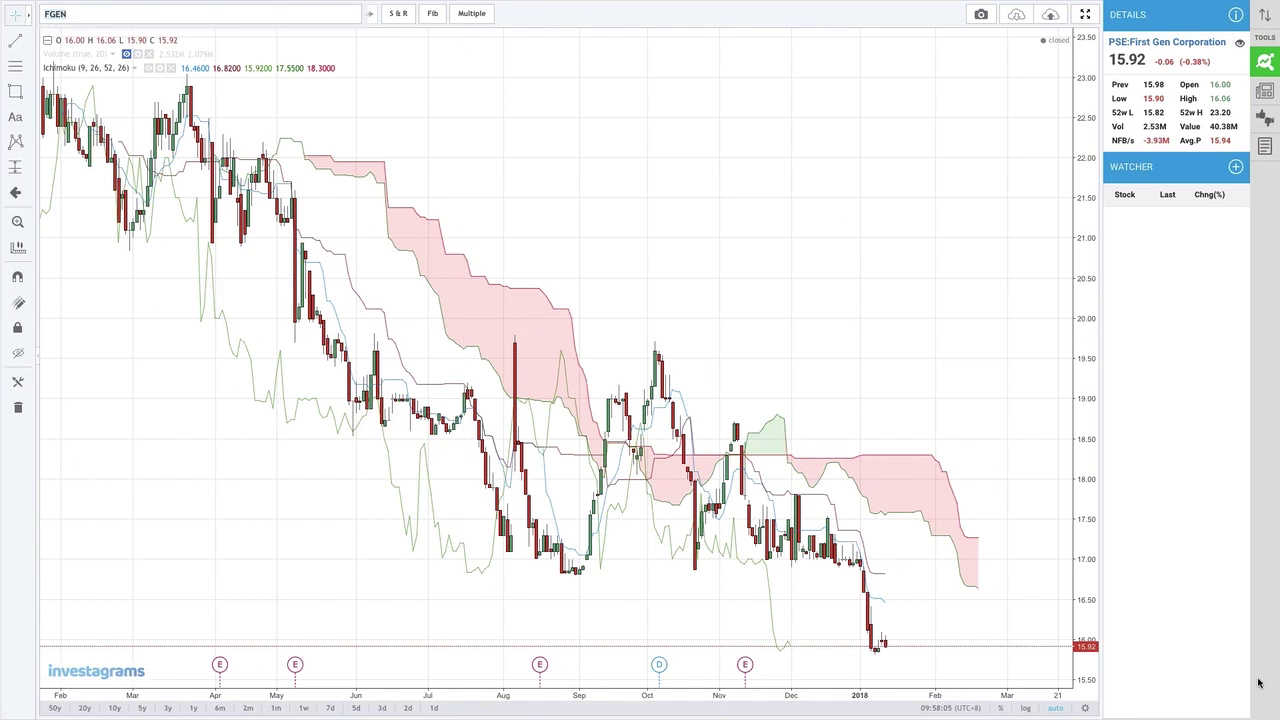
Step: Load the EDC stock and view its chart on the 1 week and 1 month time frames
text(EDC)
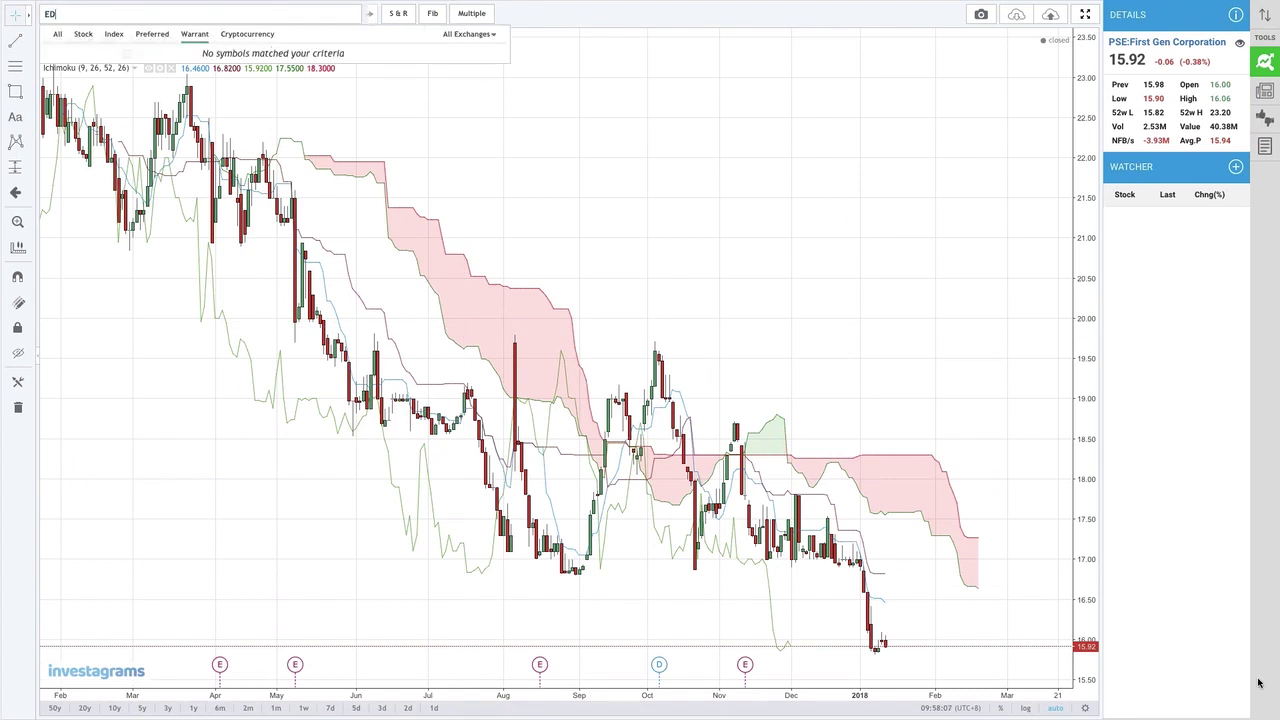
key(Return)
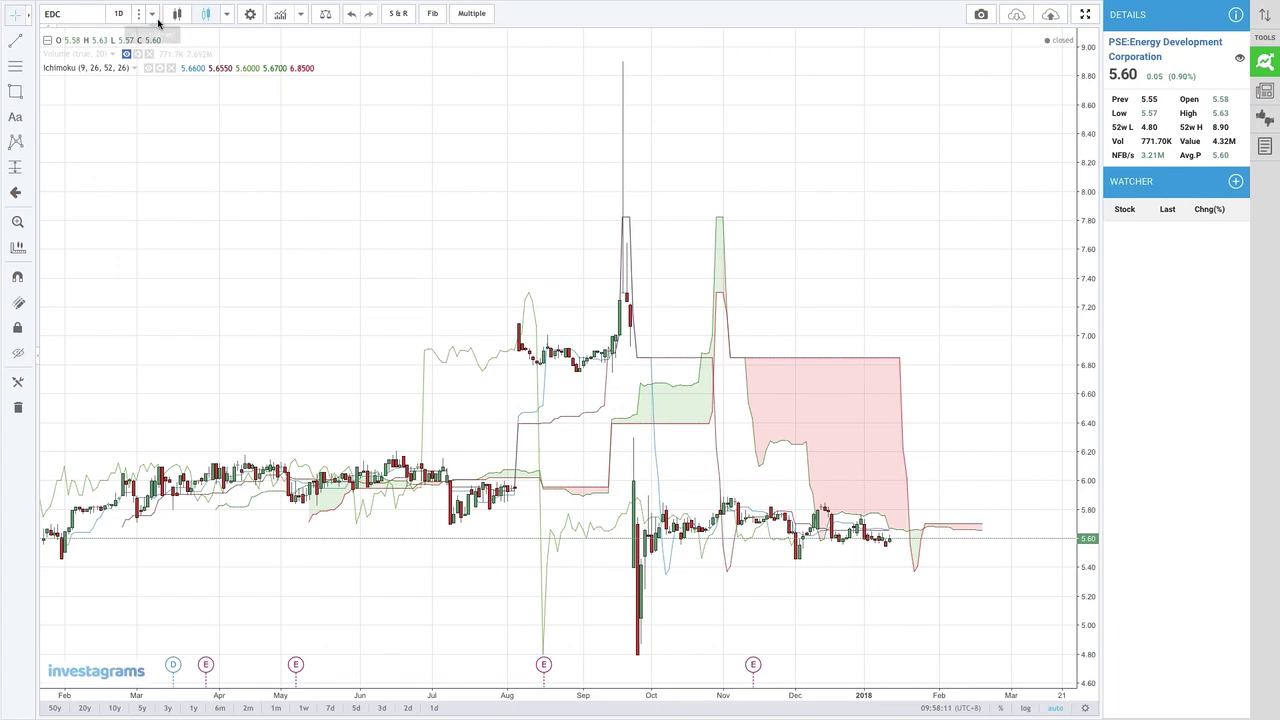
click(156, 15)
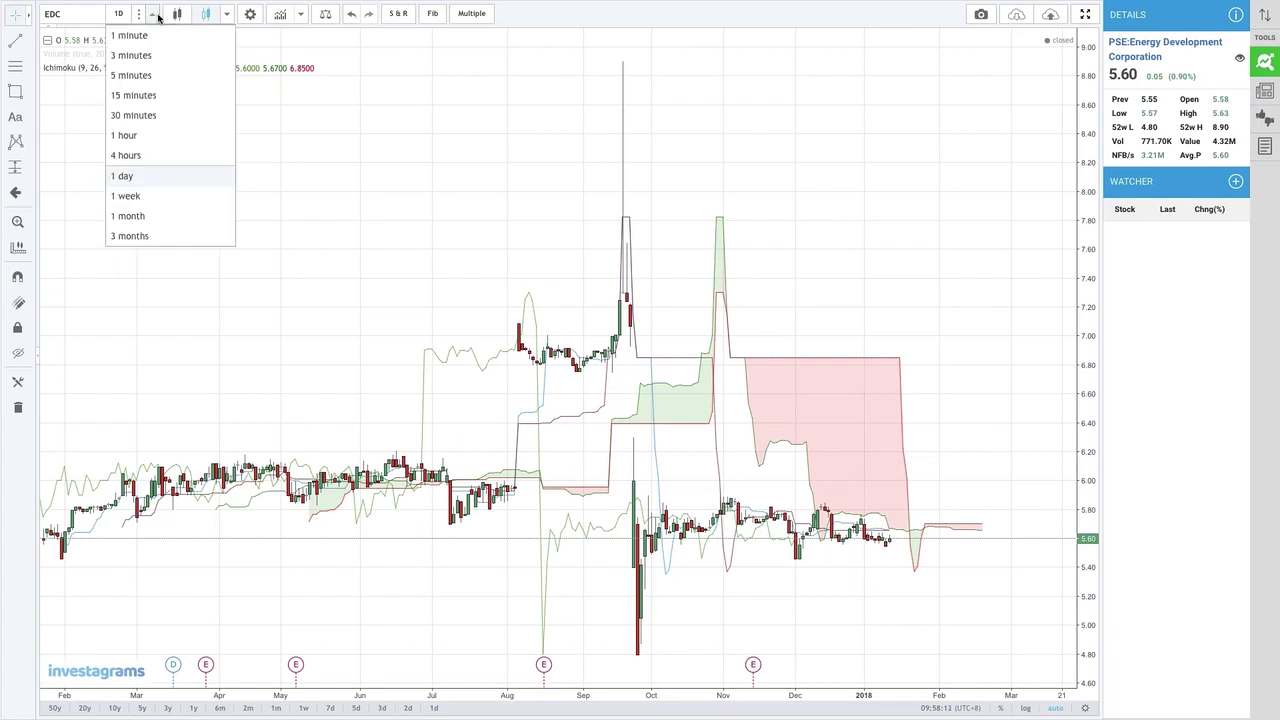
click(127, 196)
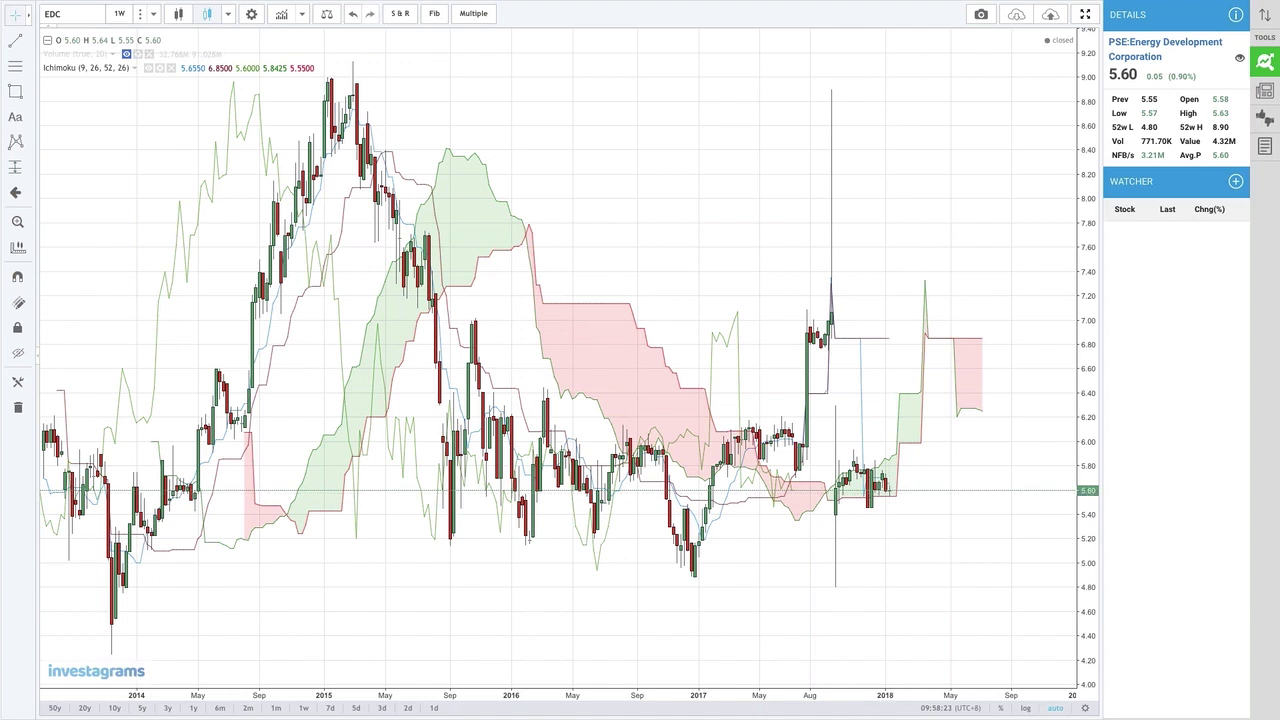
click(152, 15)
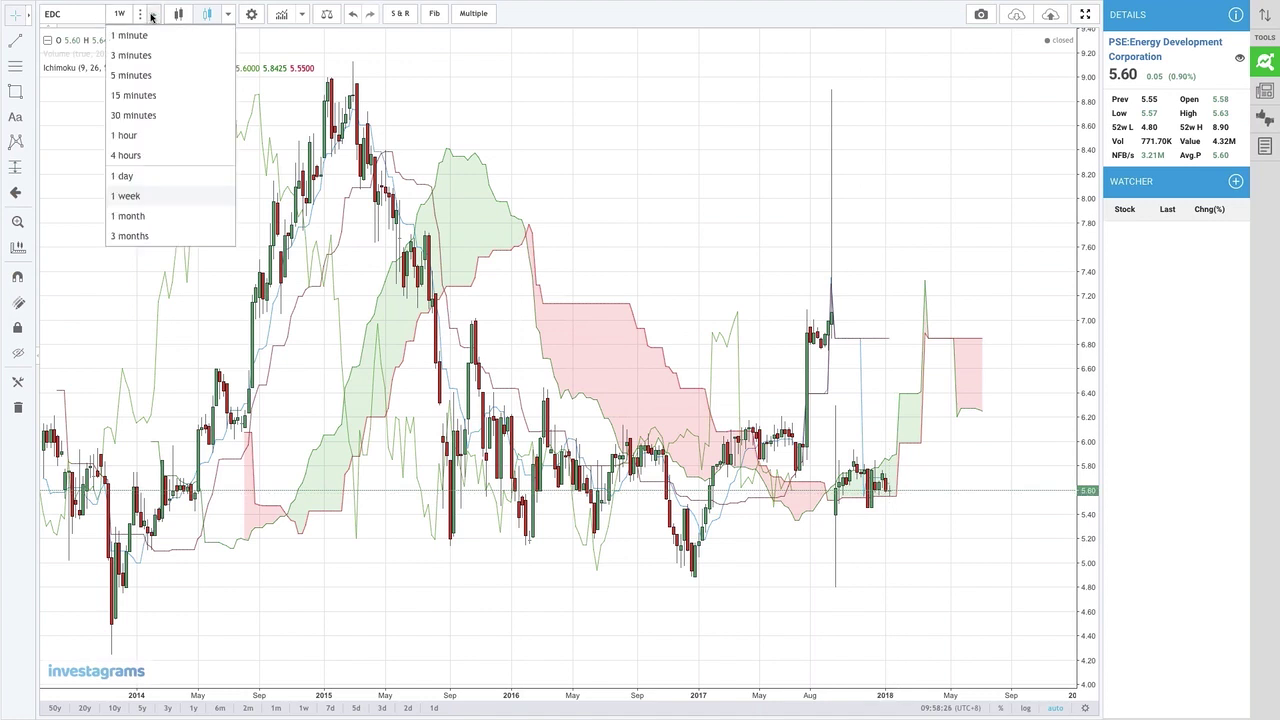
click(161, 218)
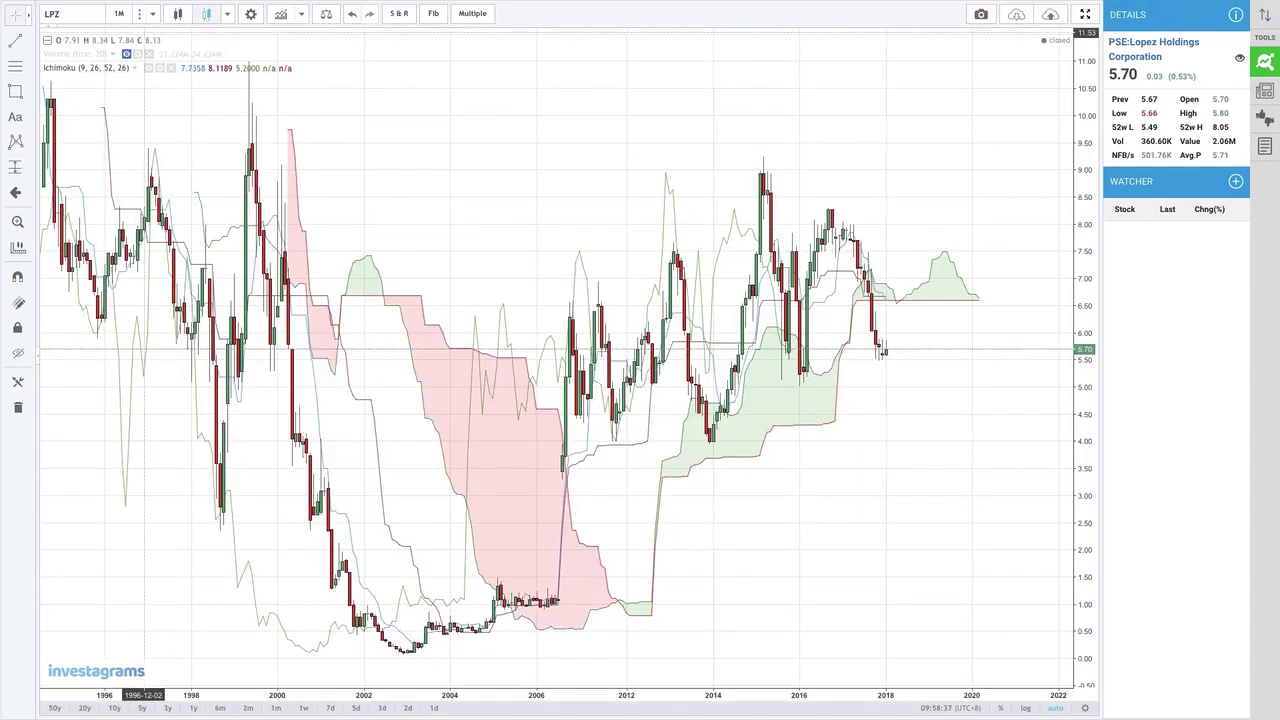
Step: Load the LPZ stock and view its chart on the 1 month, 1 week and 1 day time frames
click(125, 13)
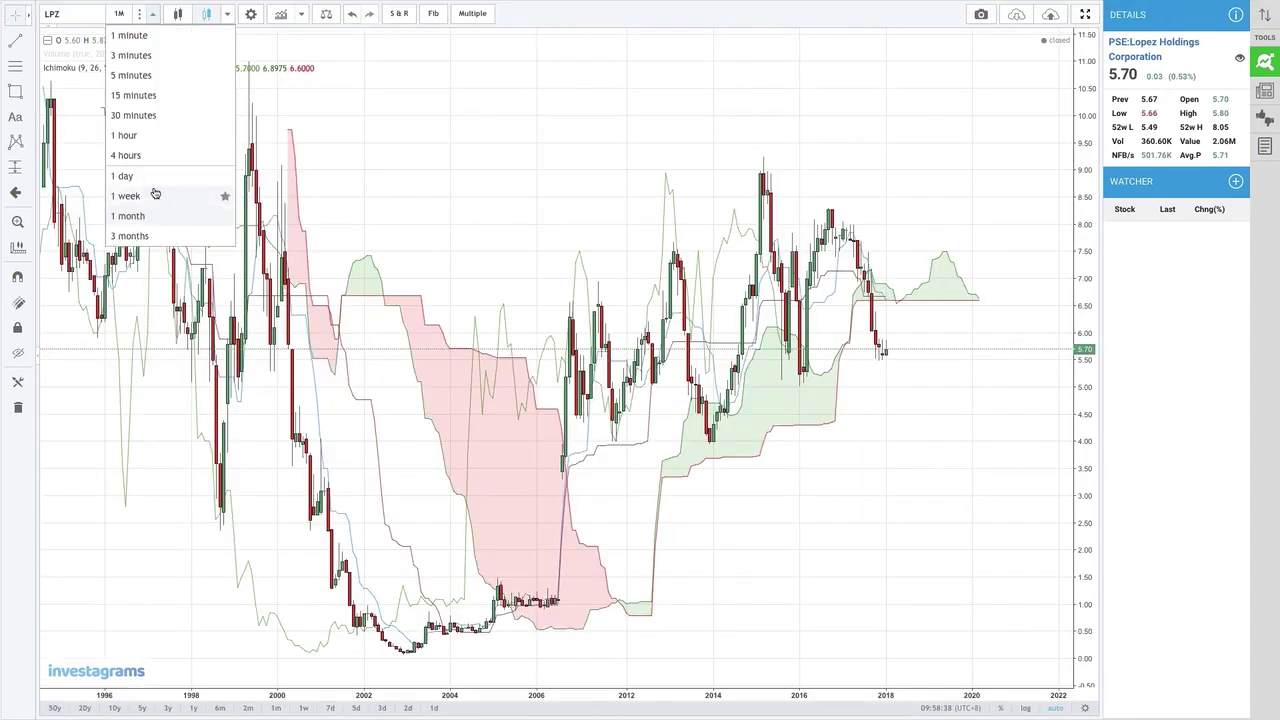
click(128, 196)
click(125, 13)
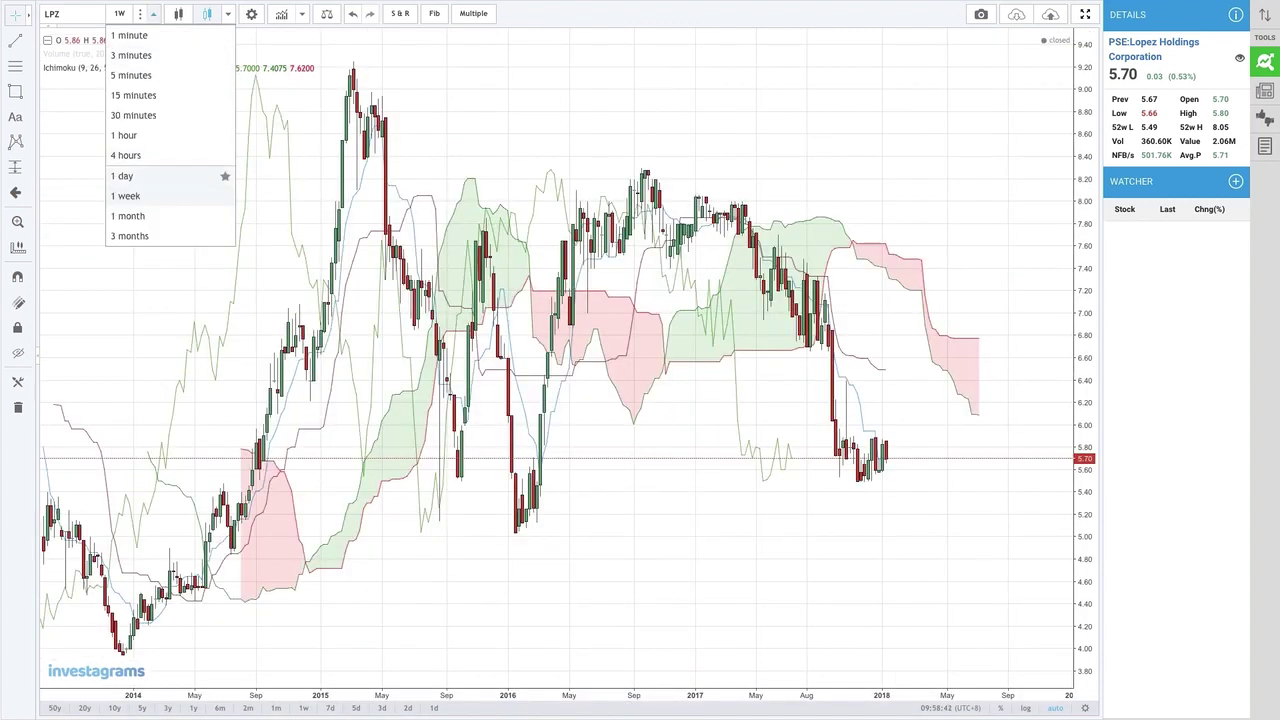
click(124, 176)
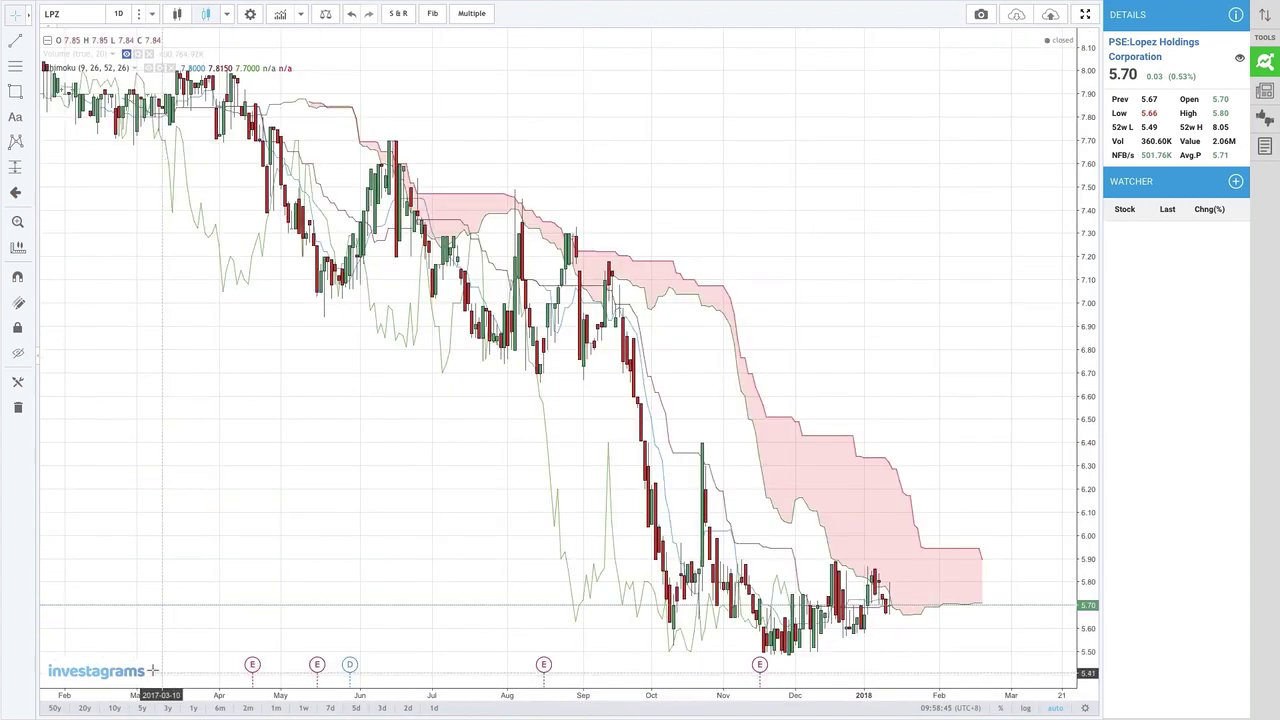
Step: Load the ISM stock and view its chart on the 1 day, 1 week and 1 month time frames
click(57, 14)
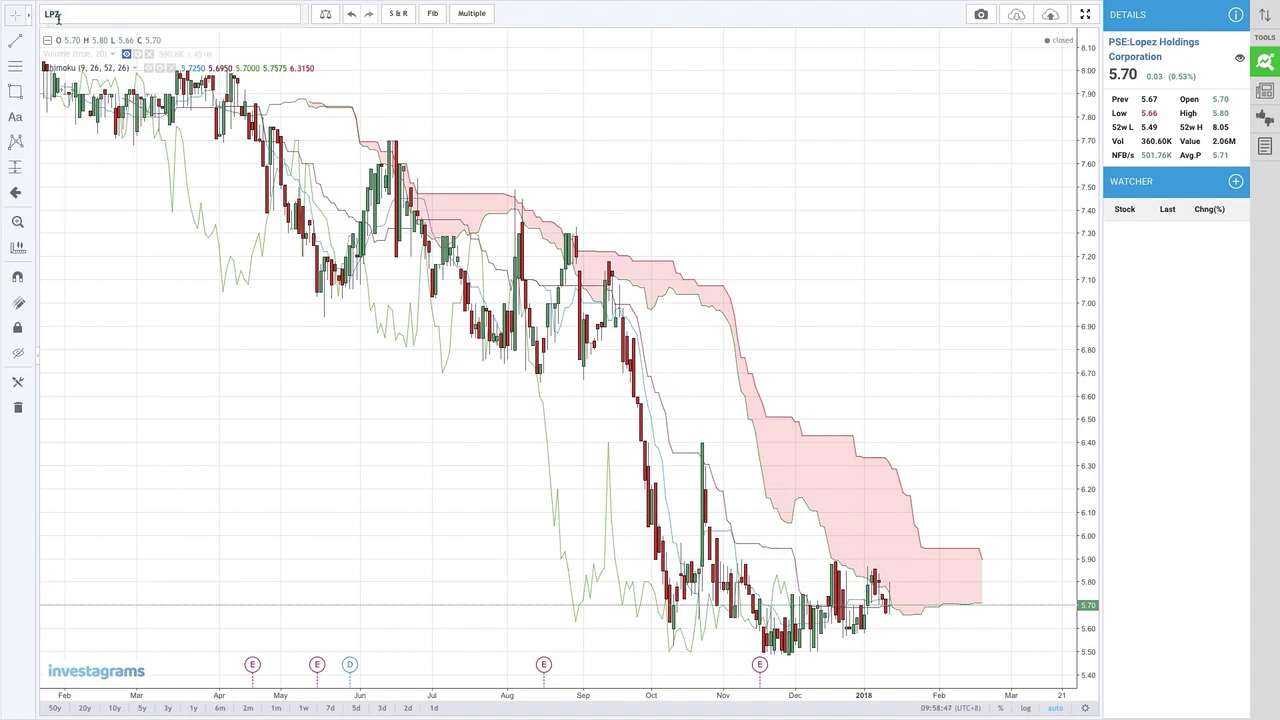
text(ISM)
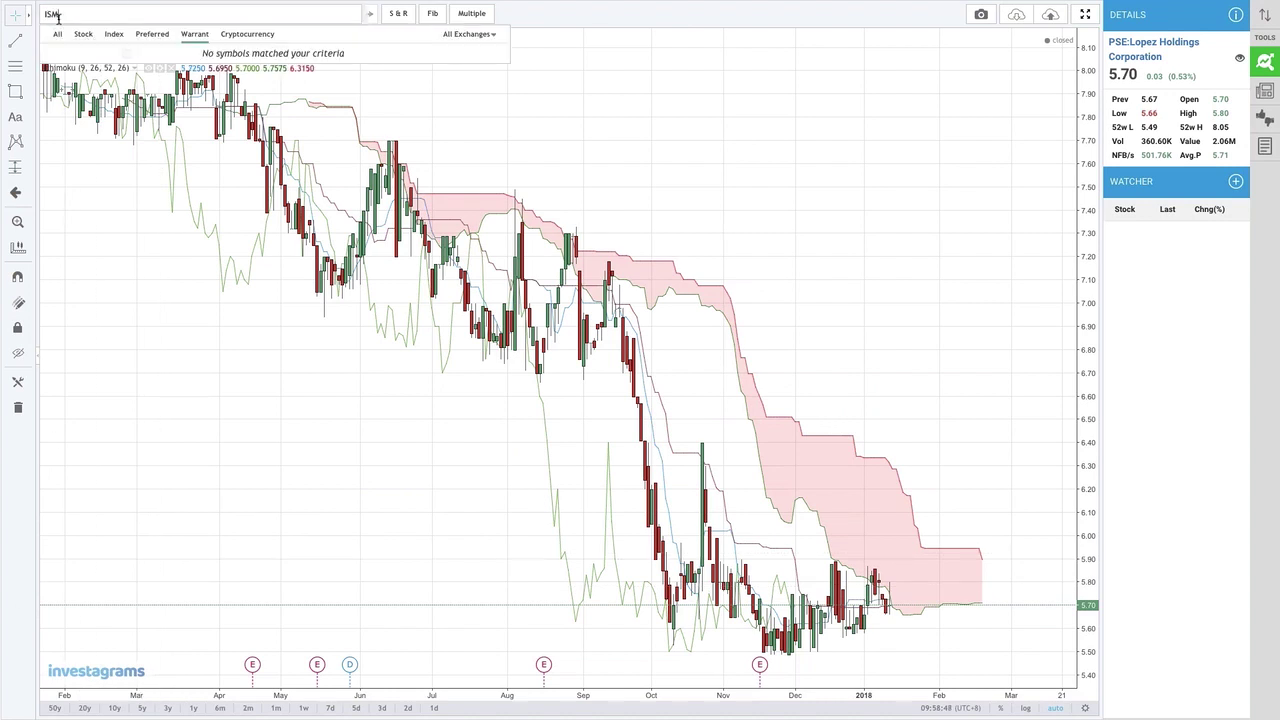
key(Return)
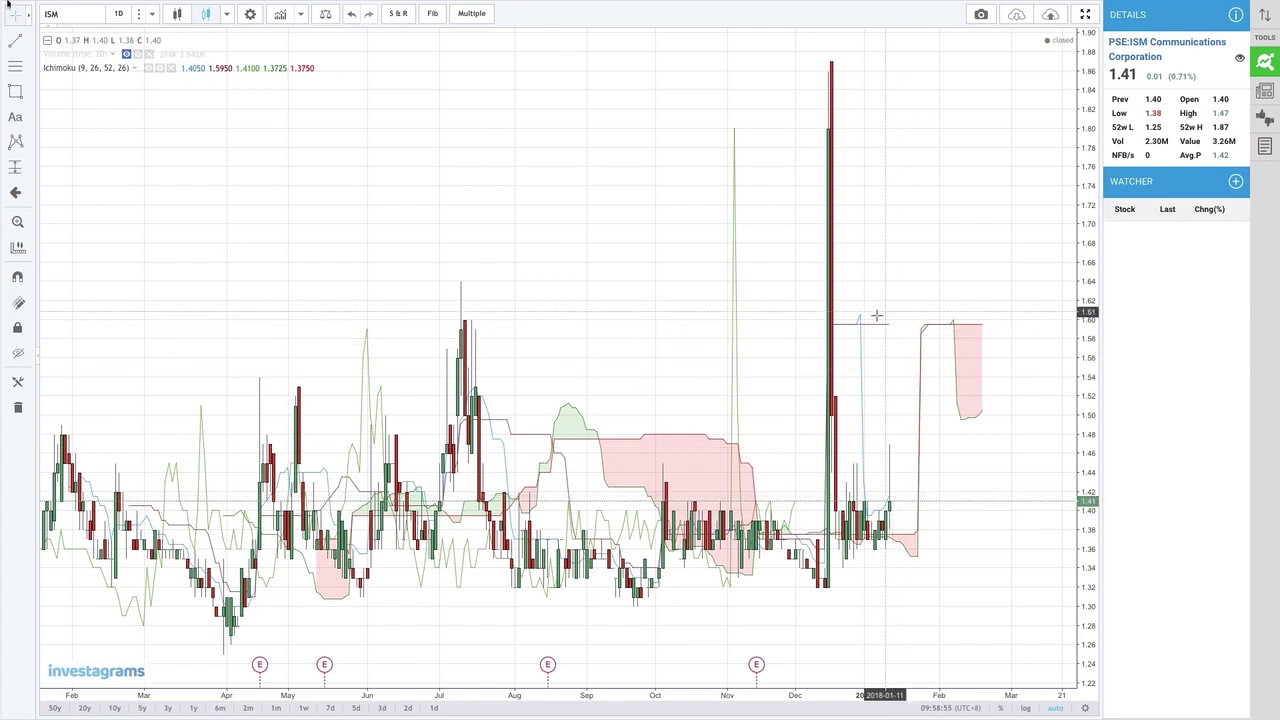
click(151, 13)
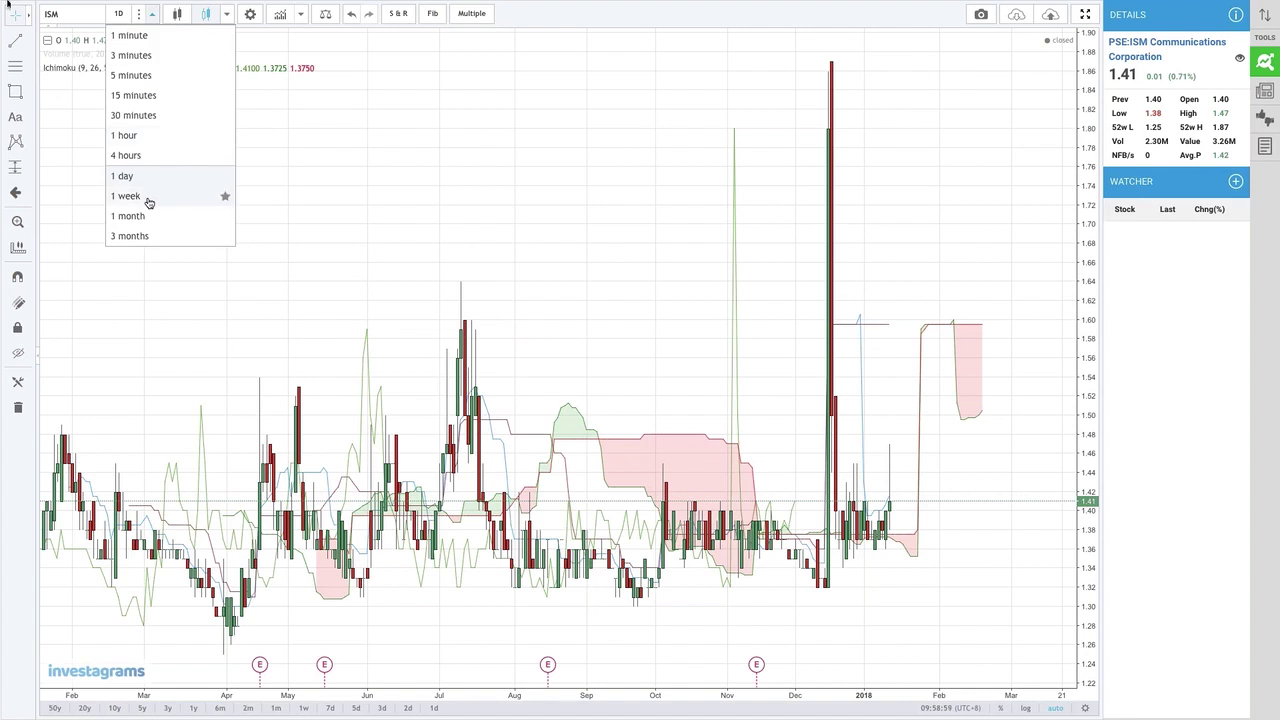
click(127, 196)
click(151, 13)
click(127, 216)
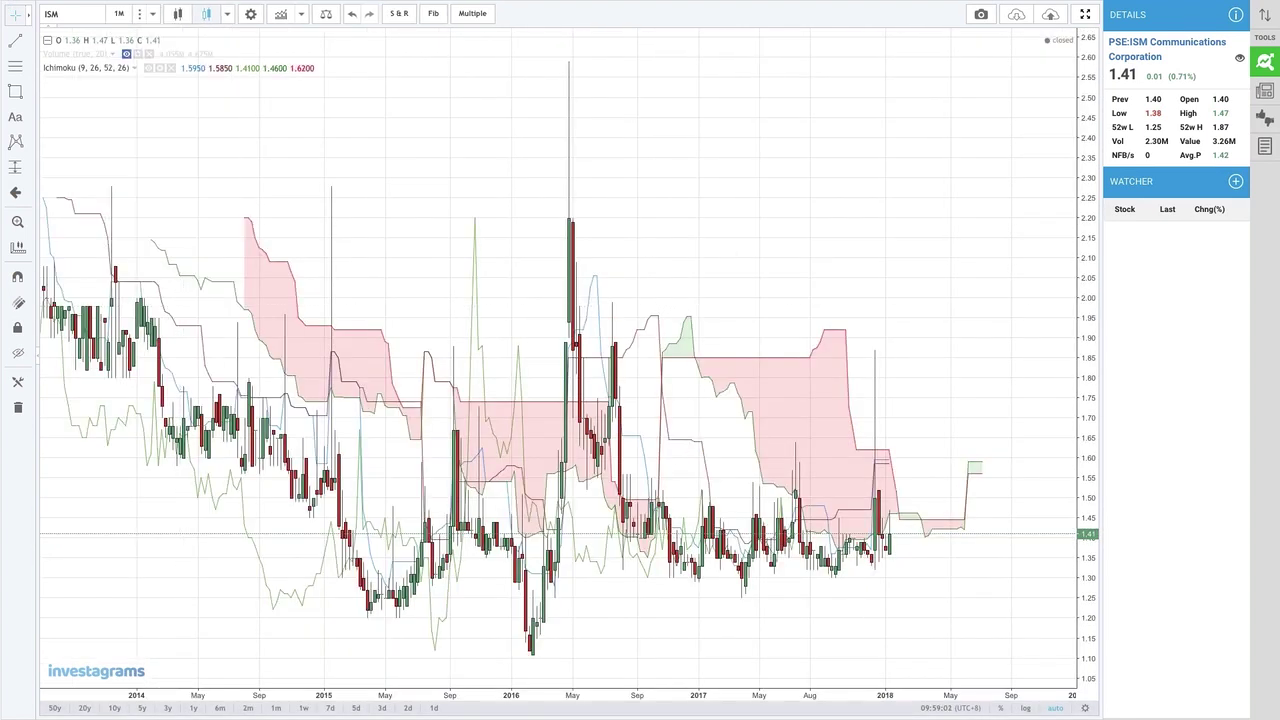
Step: Load the BSC stock and view its chart on the 1 week time frame
click(71, 18)
text(BSC)
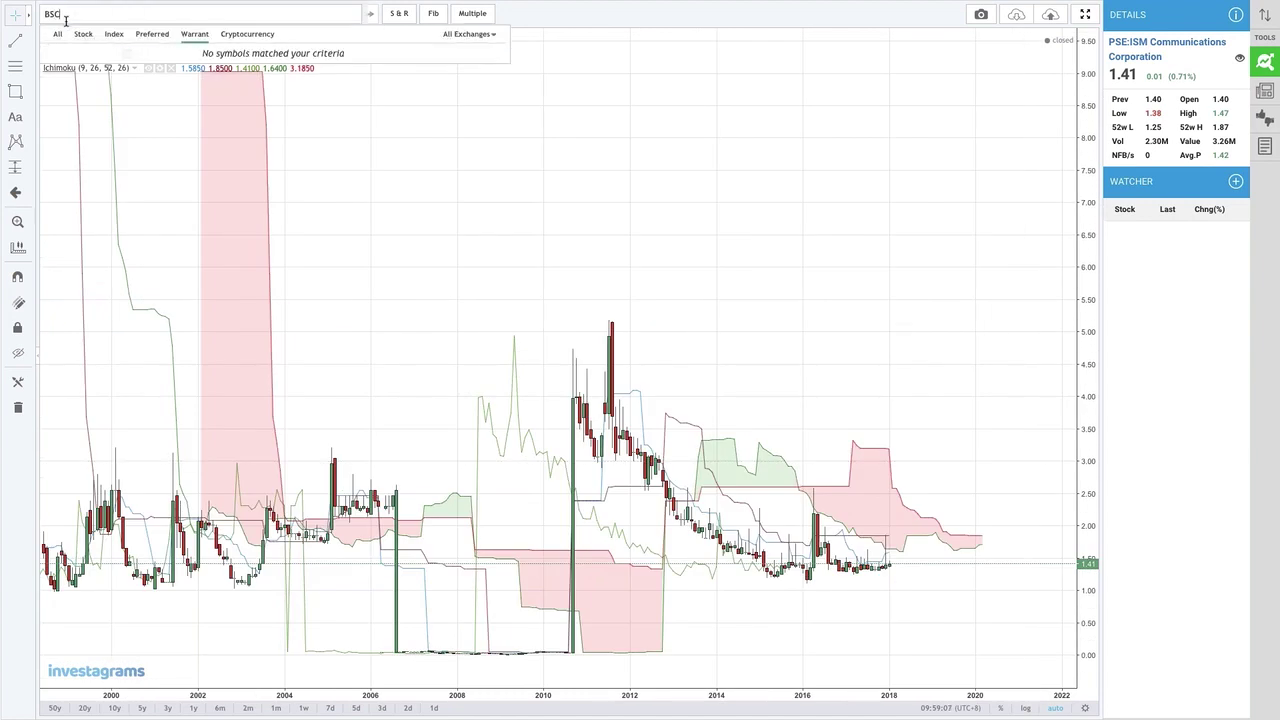
key(Return)
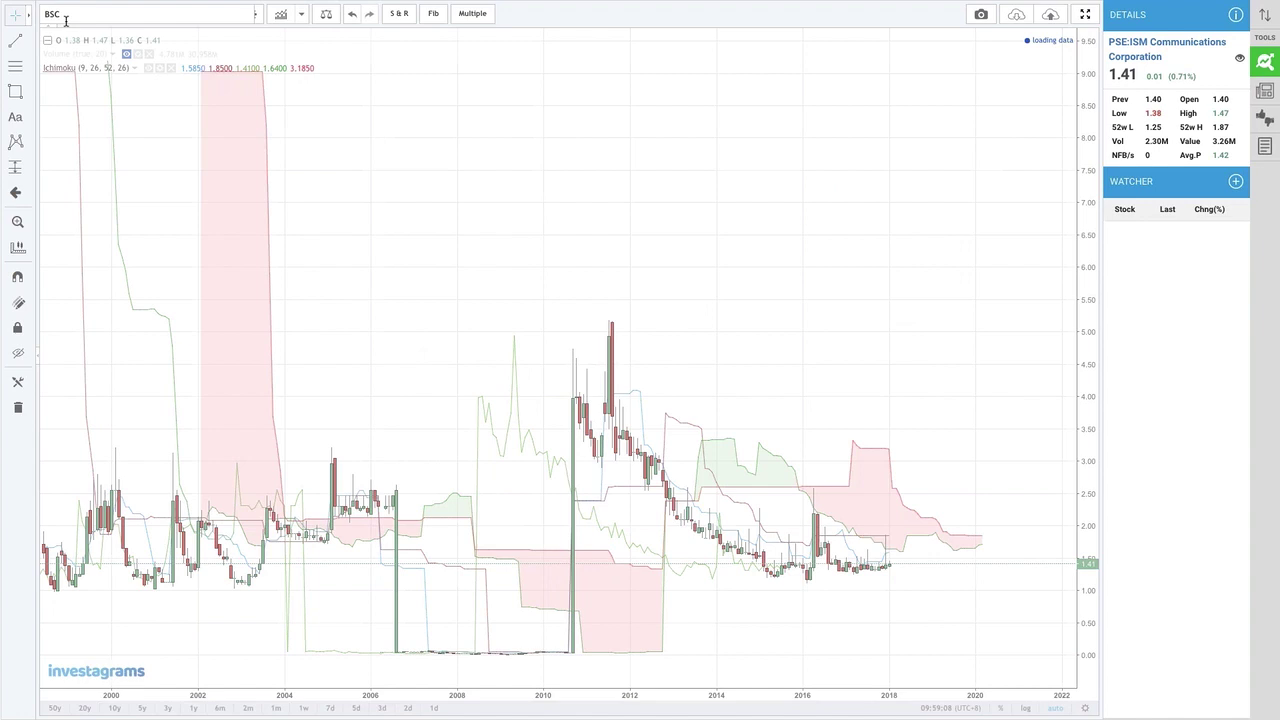
click(152, 13)
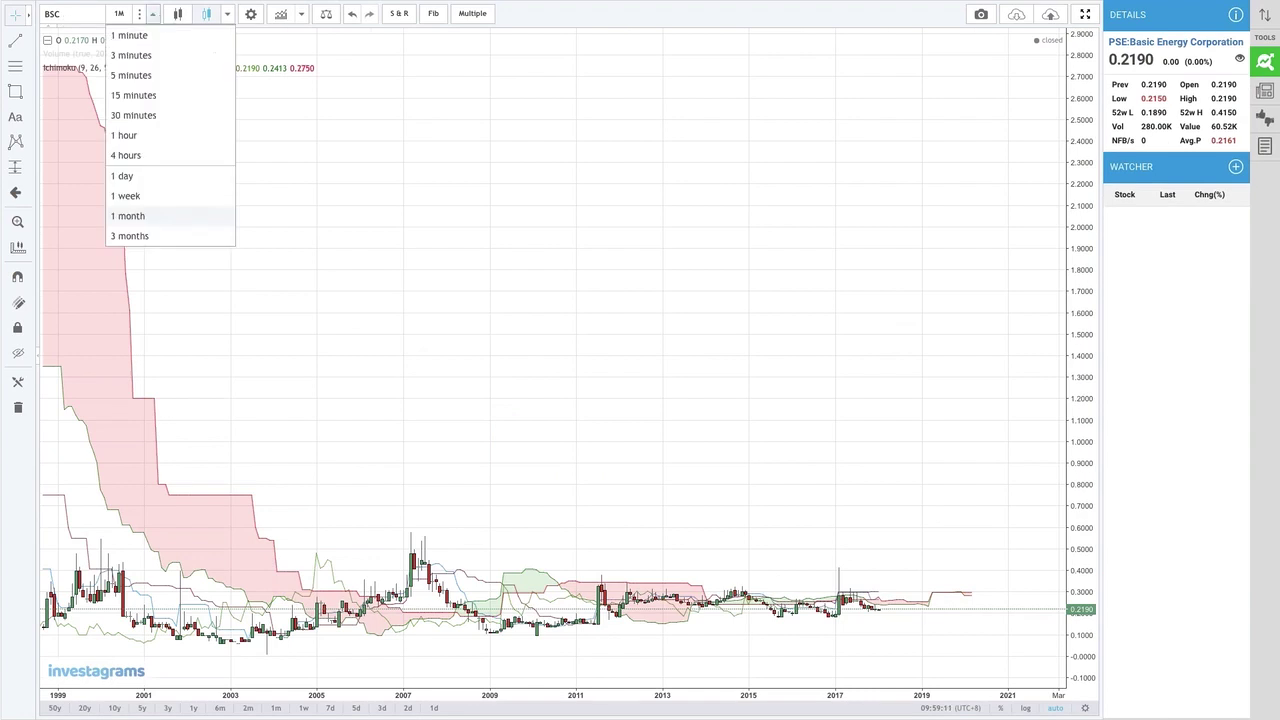
click(155, 197)
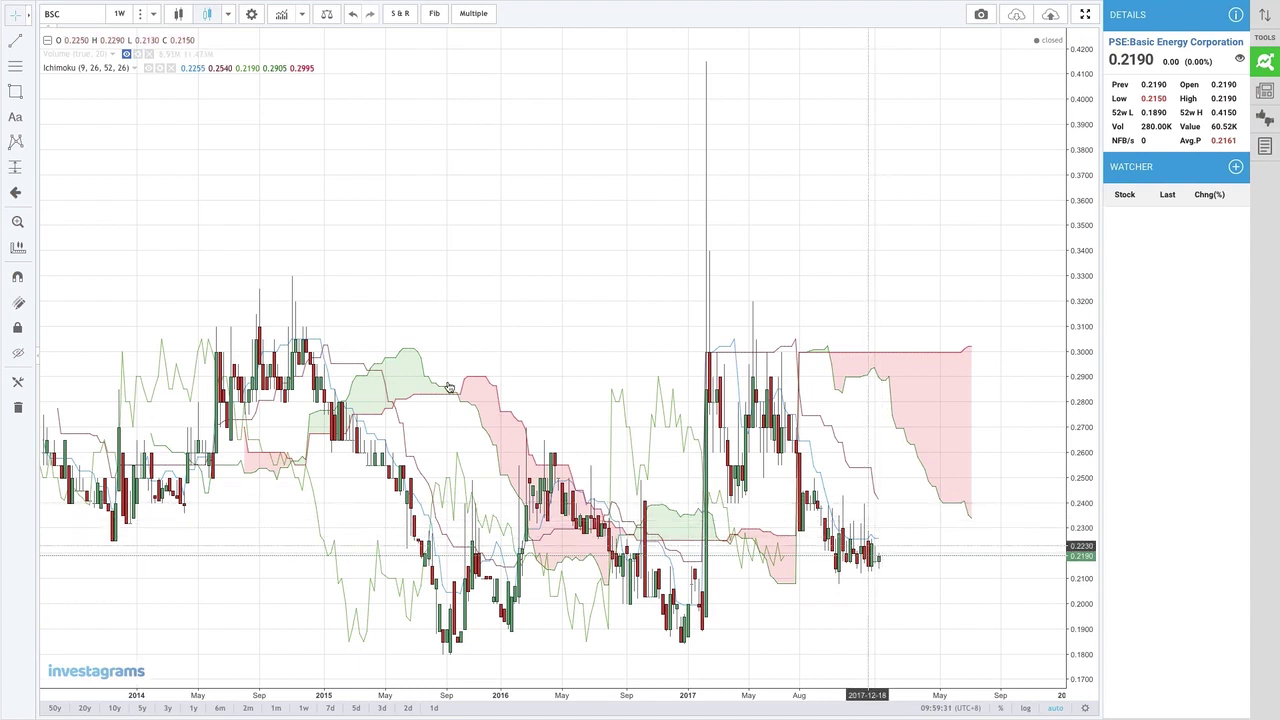
Step: View the BSC chart on the 1 month and 1 day time frames, and return it to 1 week
click(153, 13)
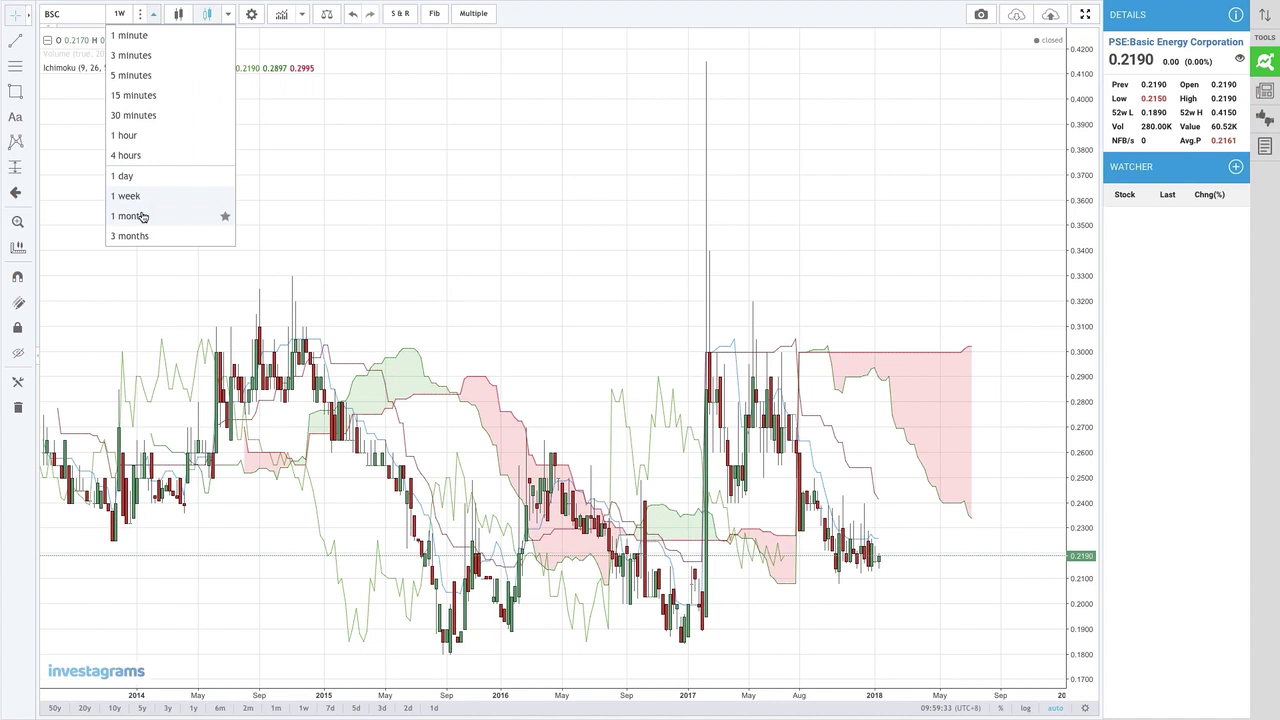
click(142, 216)
click(152, 13)
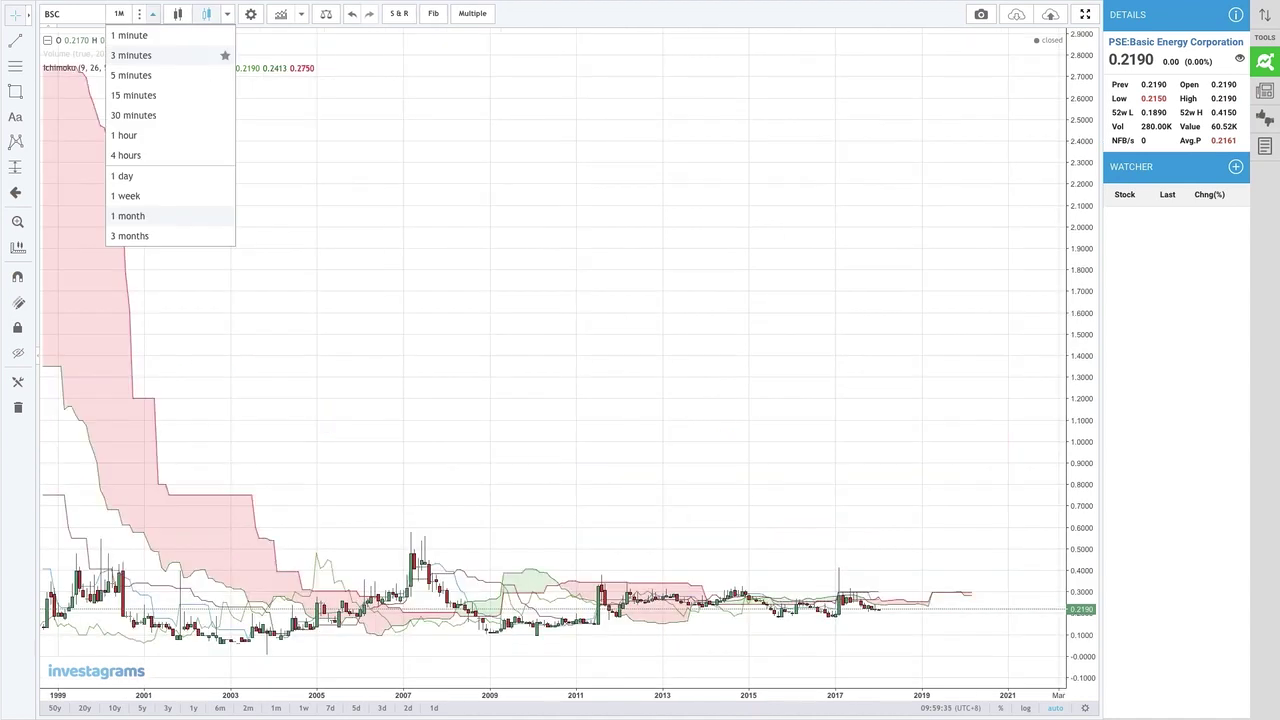
click(143, 178)
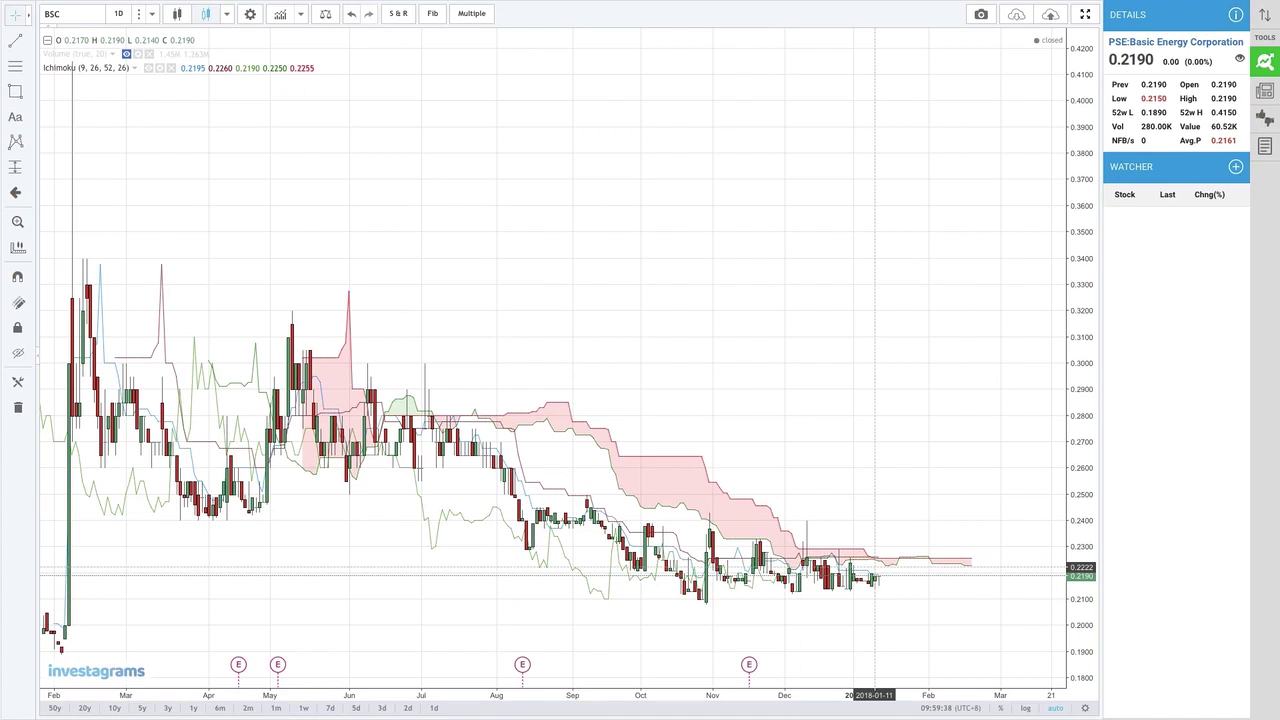
mouse_move(960, 3)
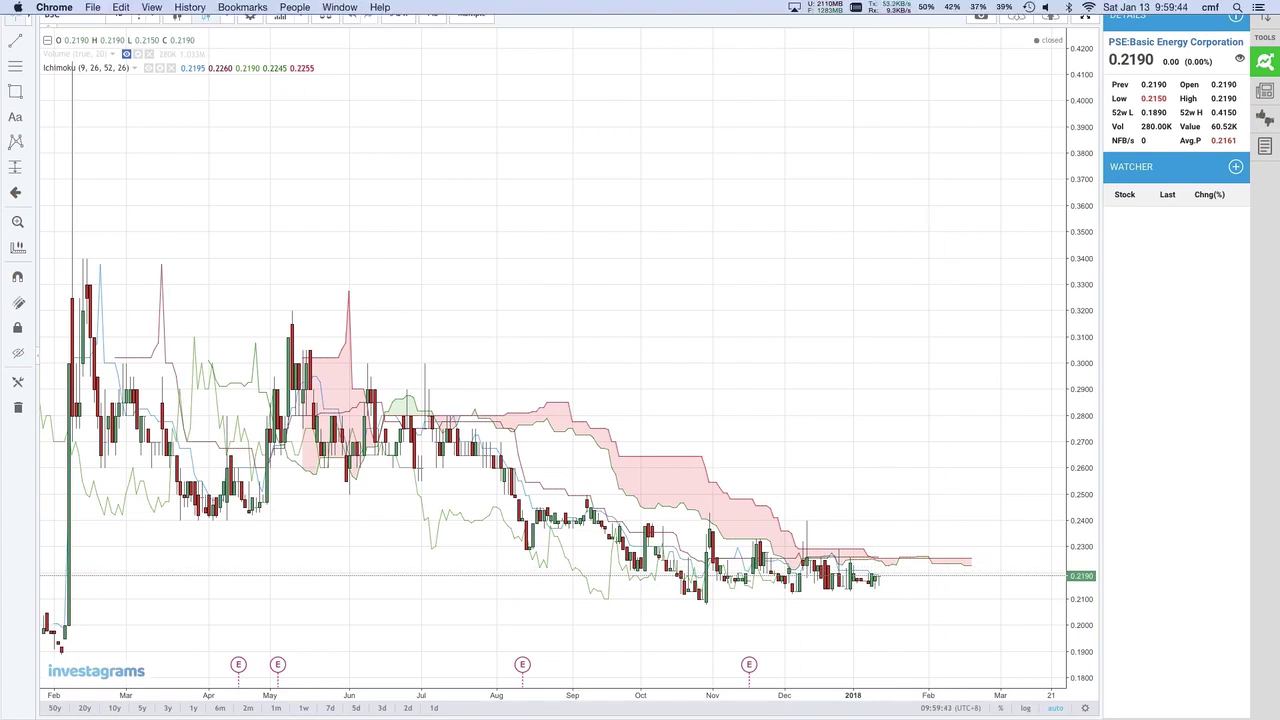
click(153, 14)
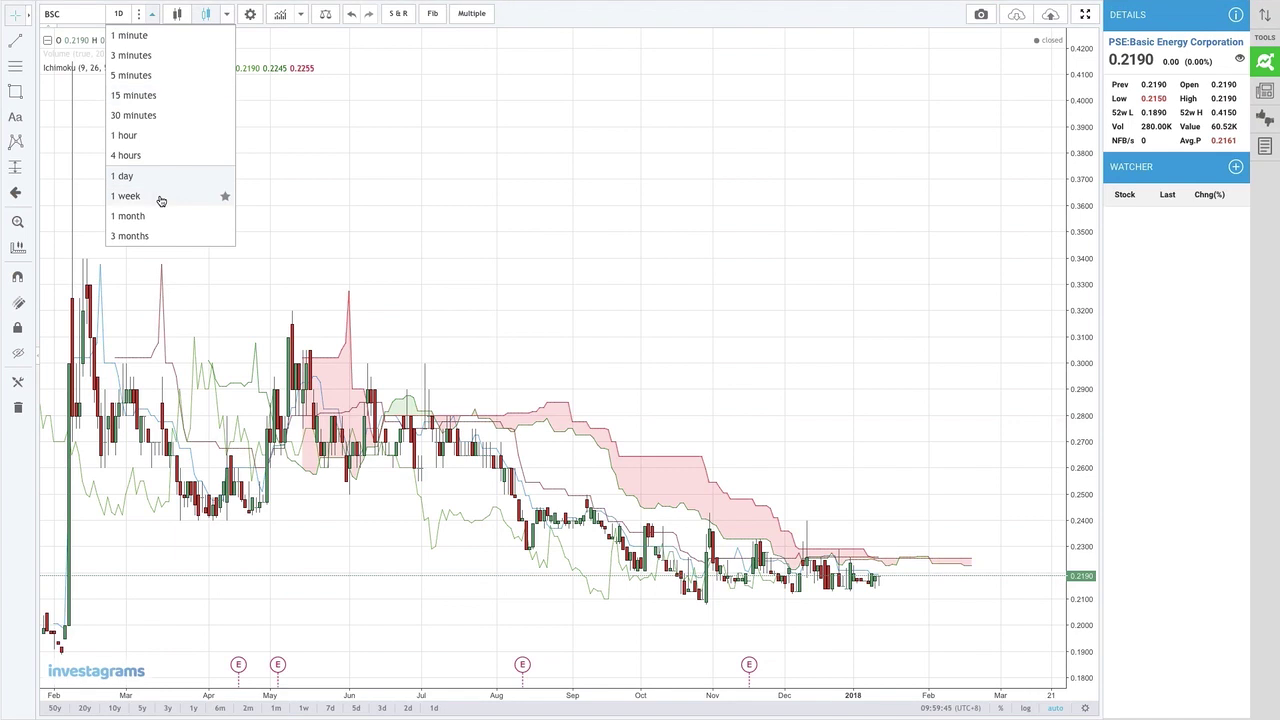
click(160, 200)
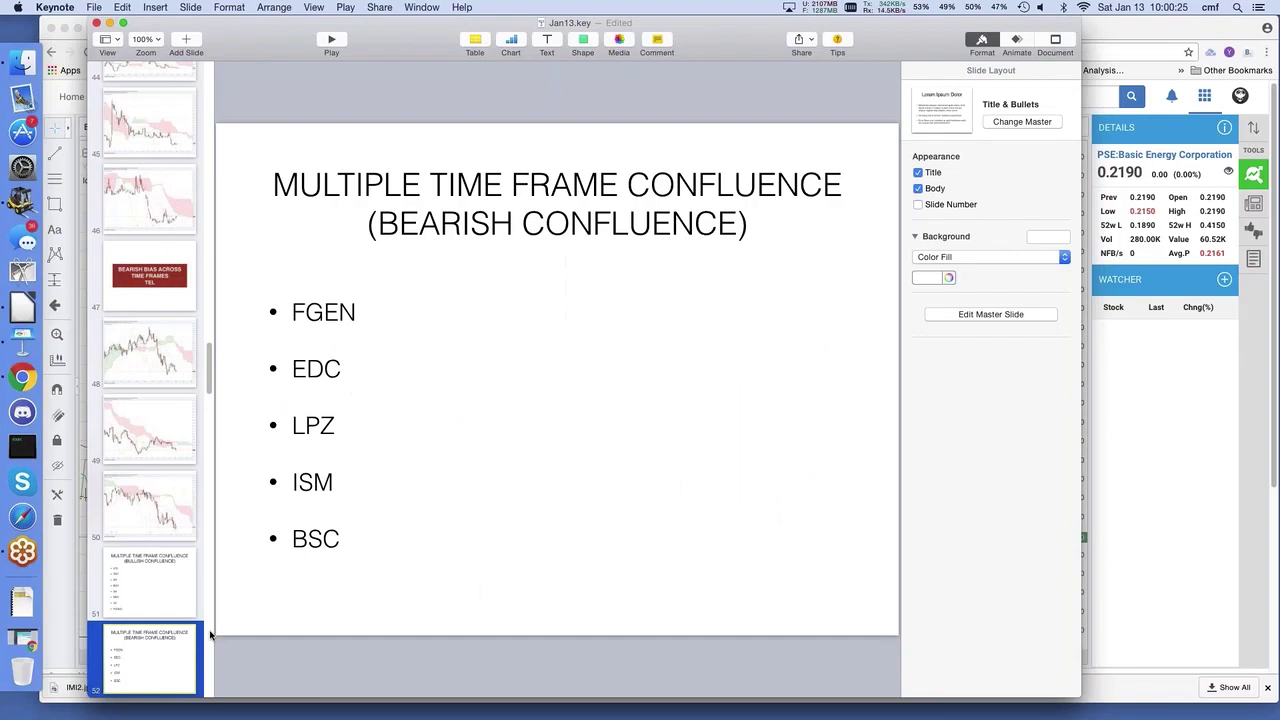
Step: Present the Keynote slide "Conflicting Bias on Different Time Frames" with its stock list, and exit the slideshow
scroll(163, 668, down, 5)
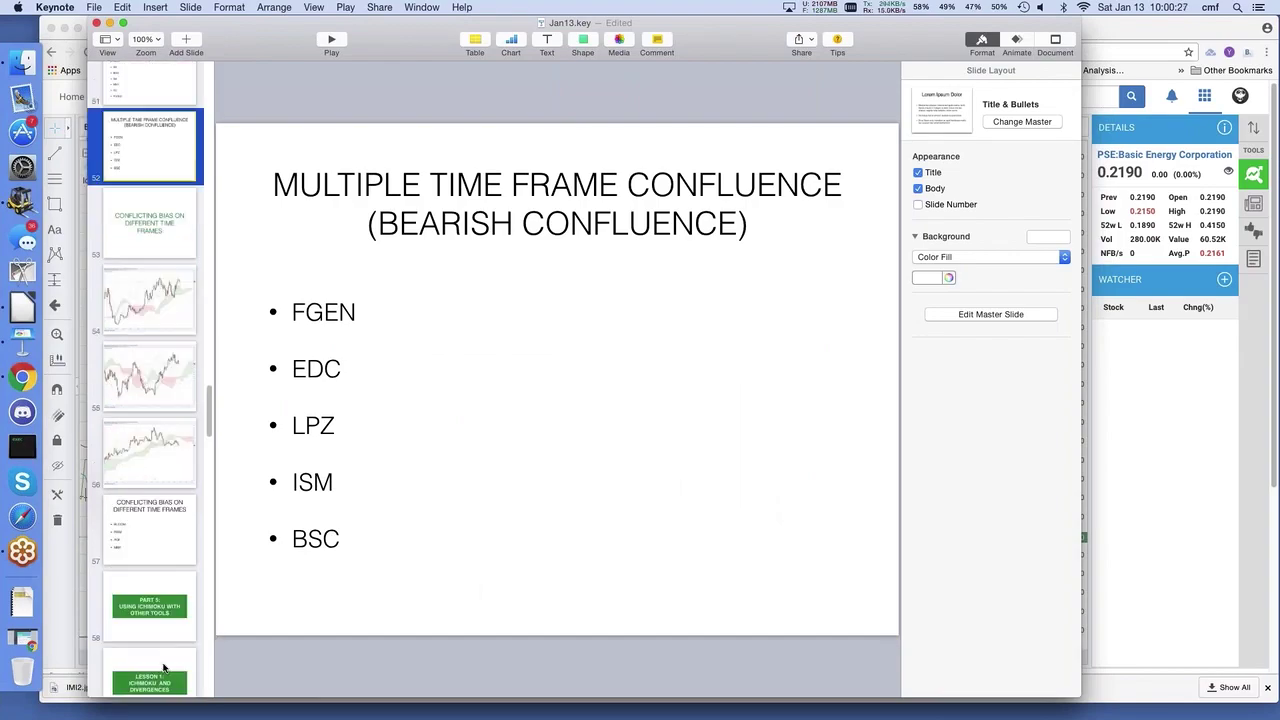
click(150, 545)
click(331, 40)
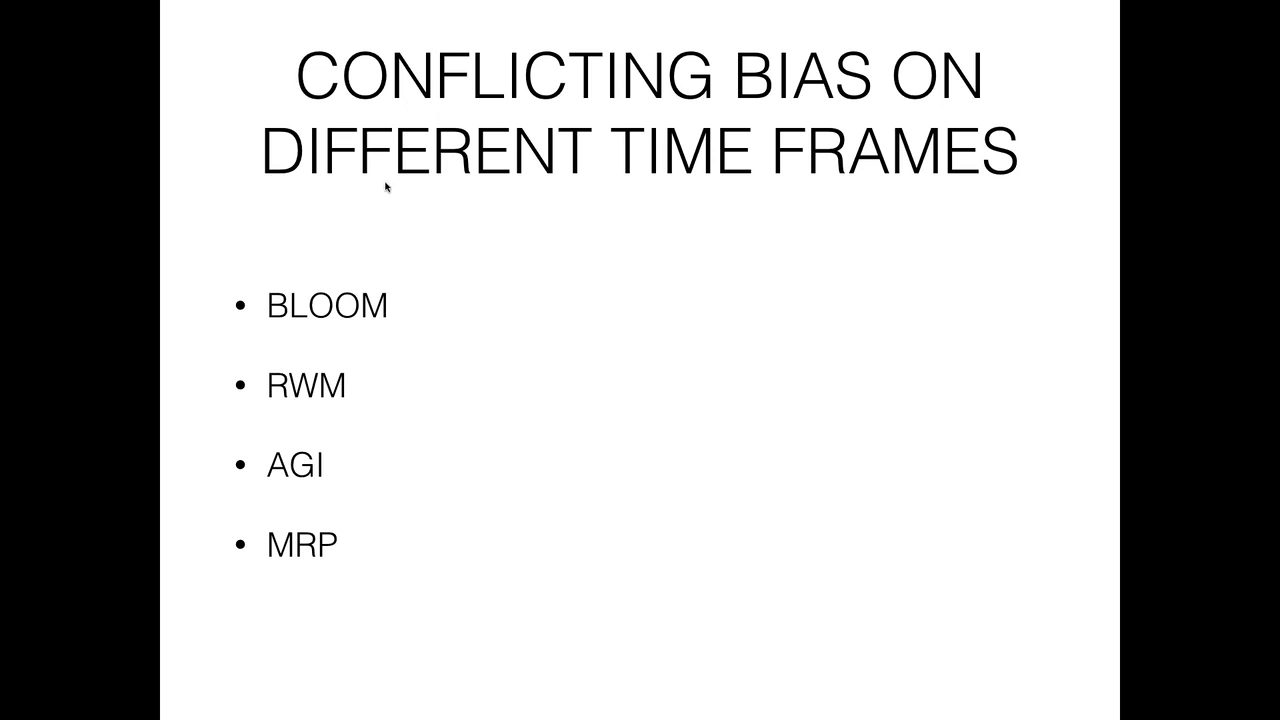
key(Escape)
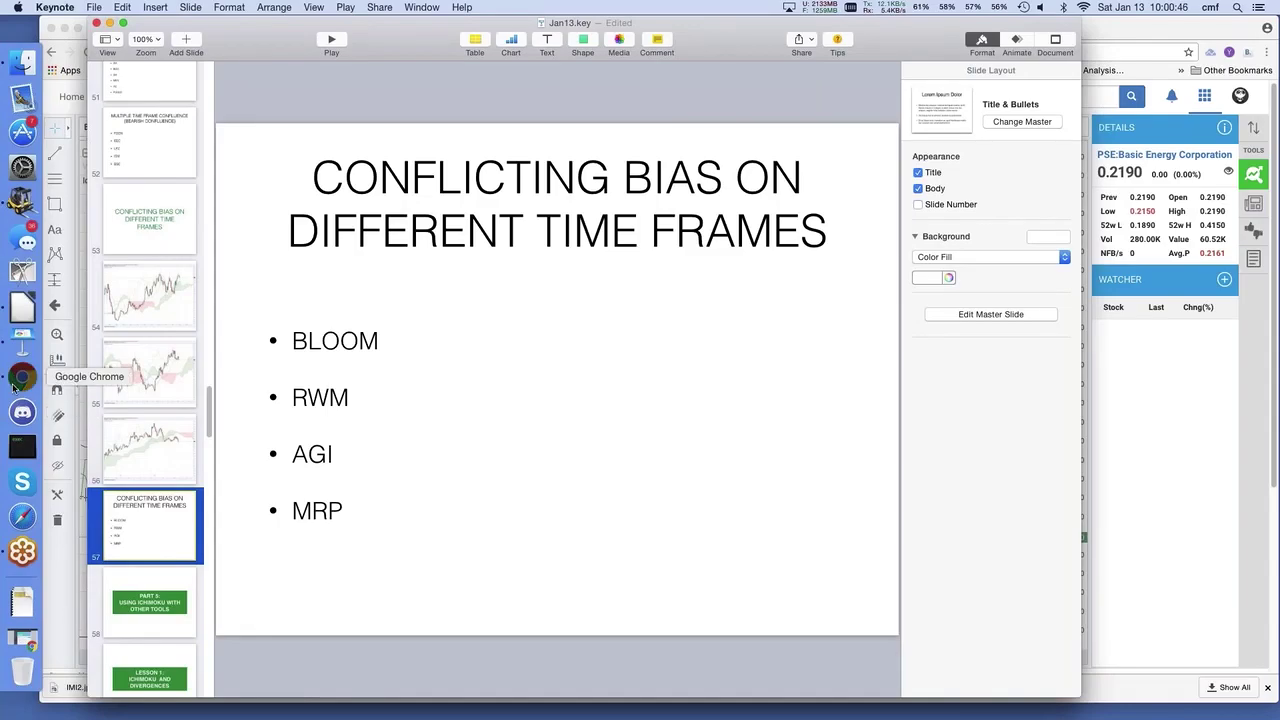
Step: Switch to Chrome, load the GSMI stock on Investagrams, and show its chart in full screen on the 1 day time frame
click(15, 386)
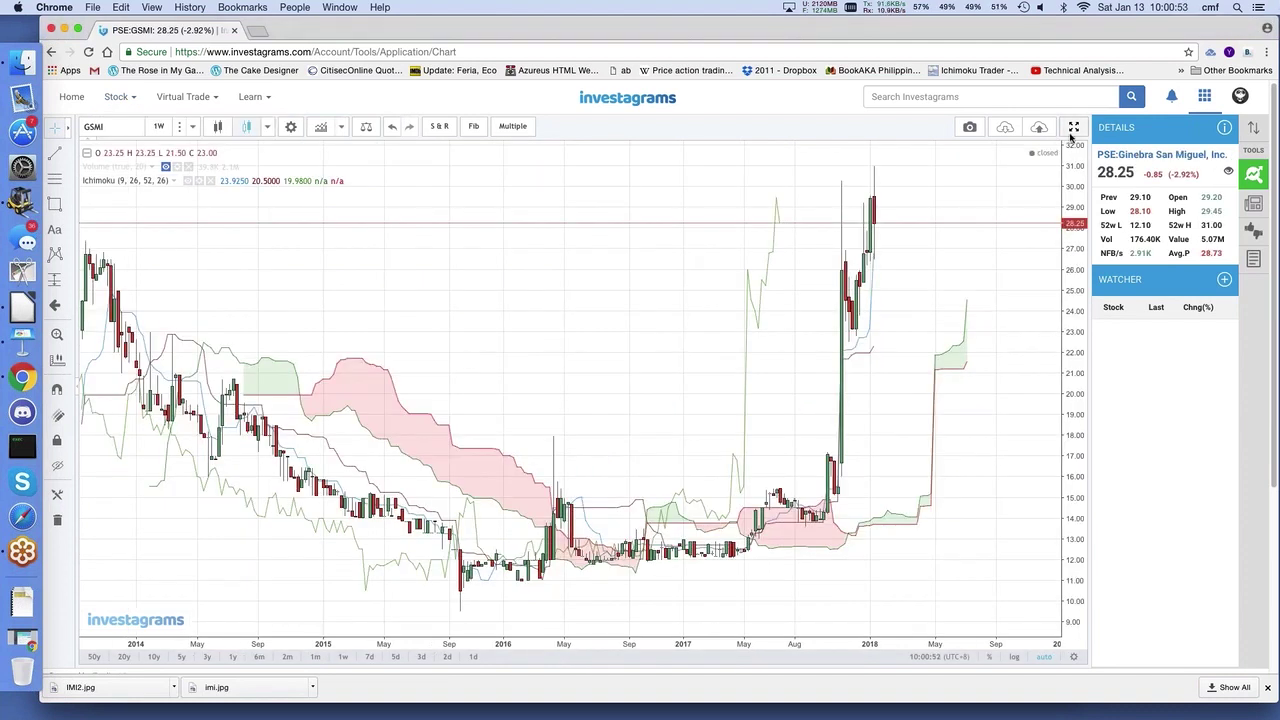
click(1073, 128)
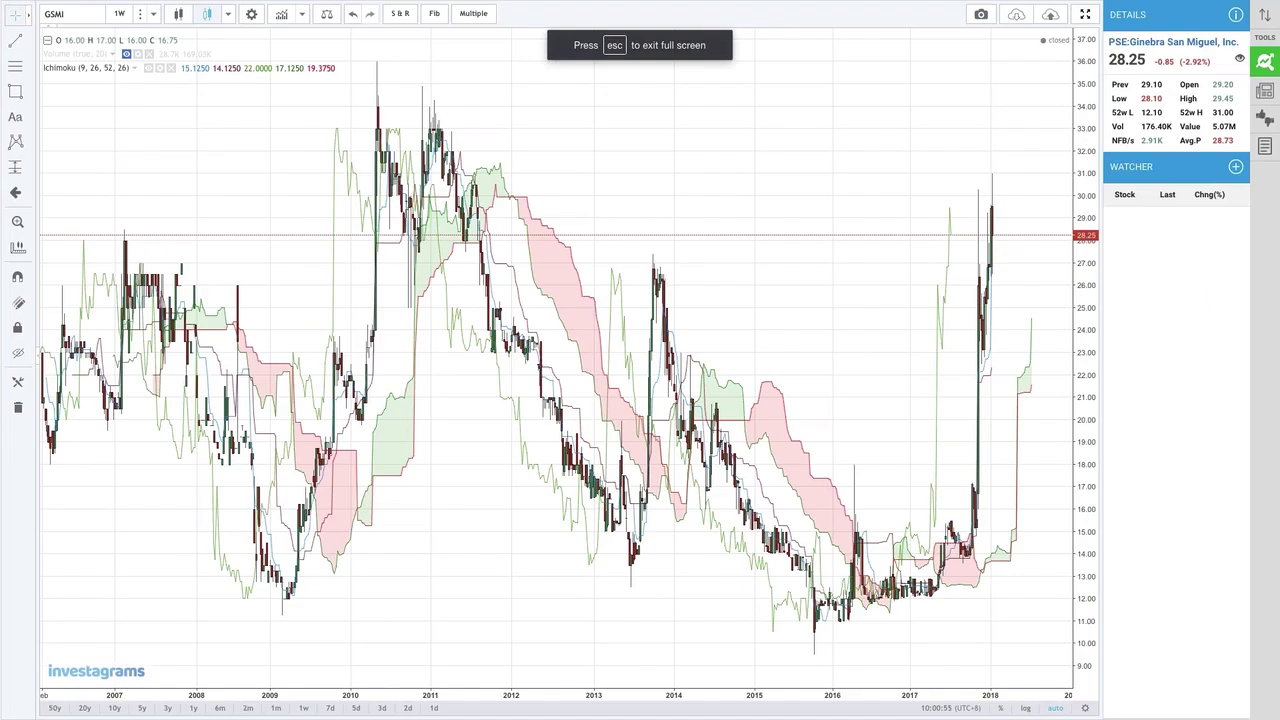
click(119, 13)
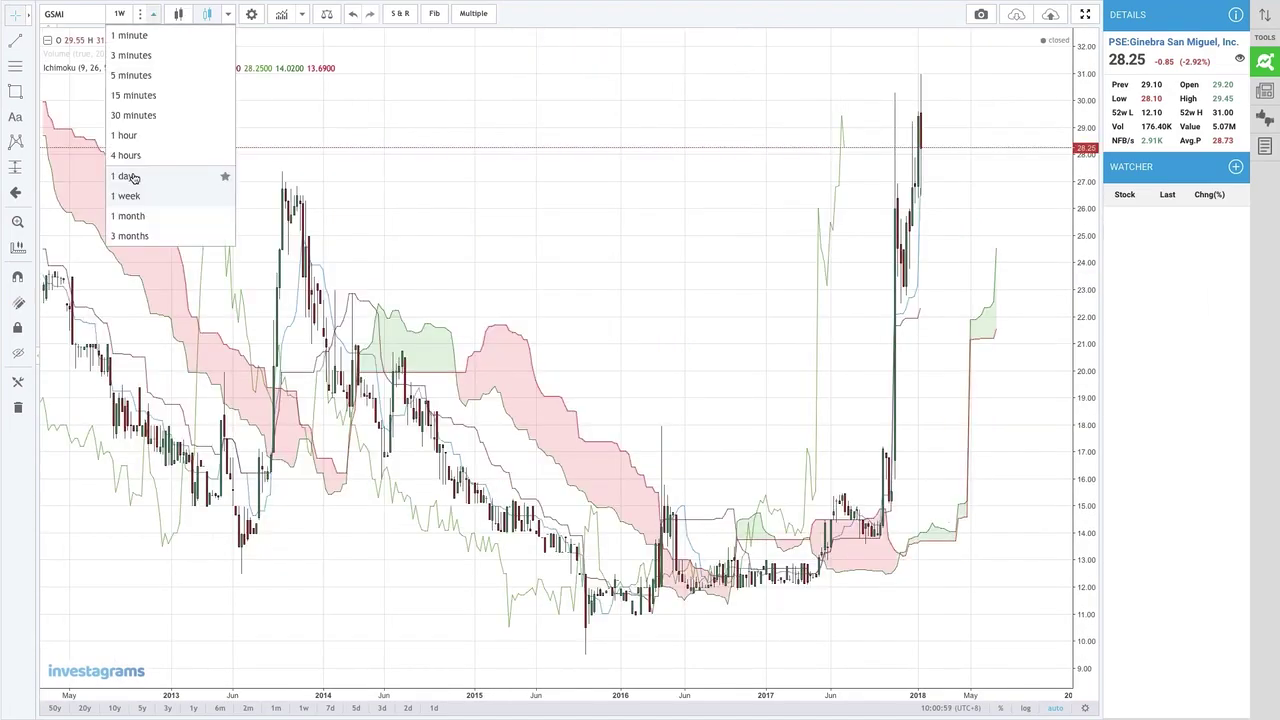
click(128, 176)
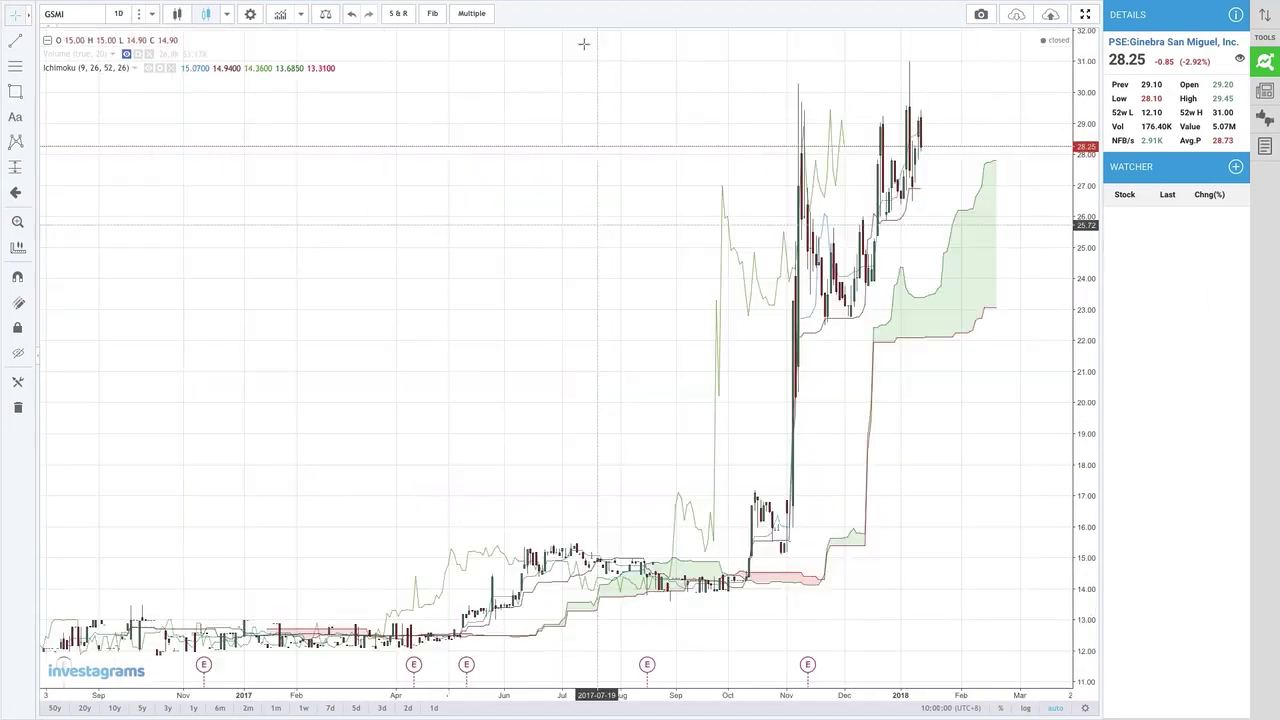
Step: Draw a nearly horizontal trend line along GSMI's highs at about 29.4, from 2017-11-06 to early March 2018, and colour it blue
click(15, 40)
click(792, 111)
click(1022, 110)
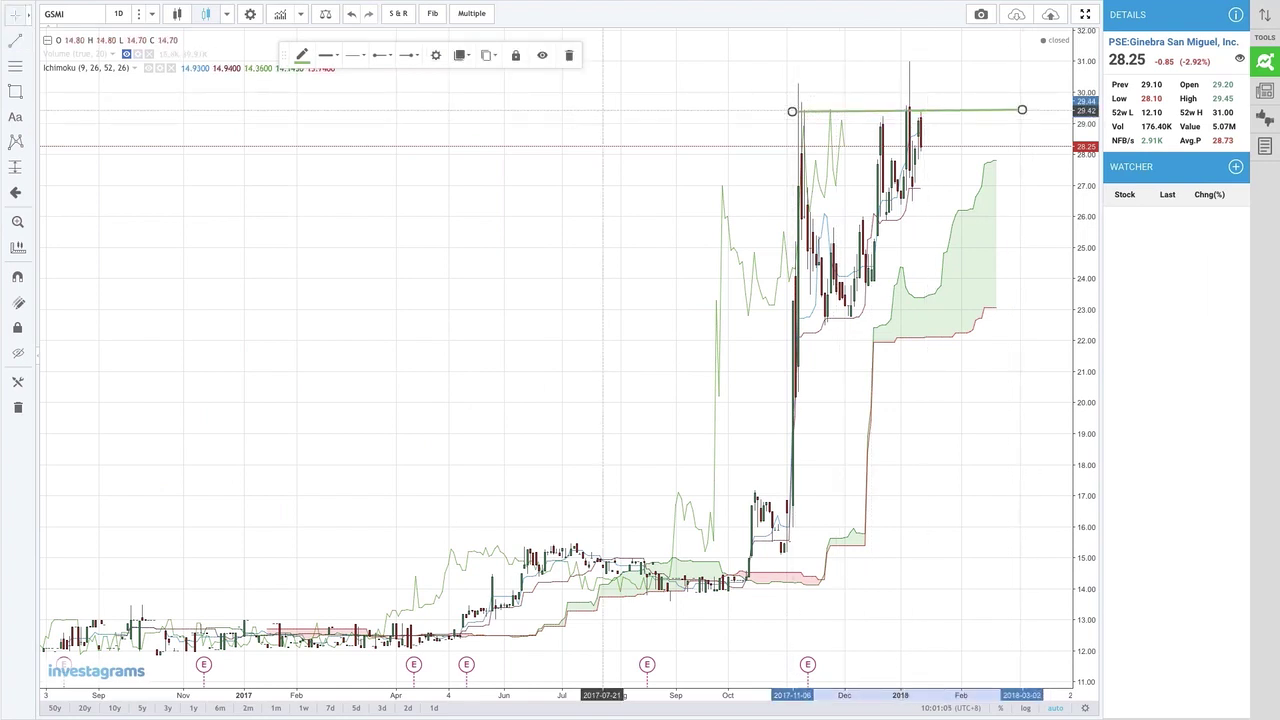
click(302, 55)
click(371, 157)
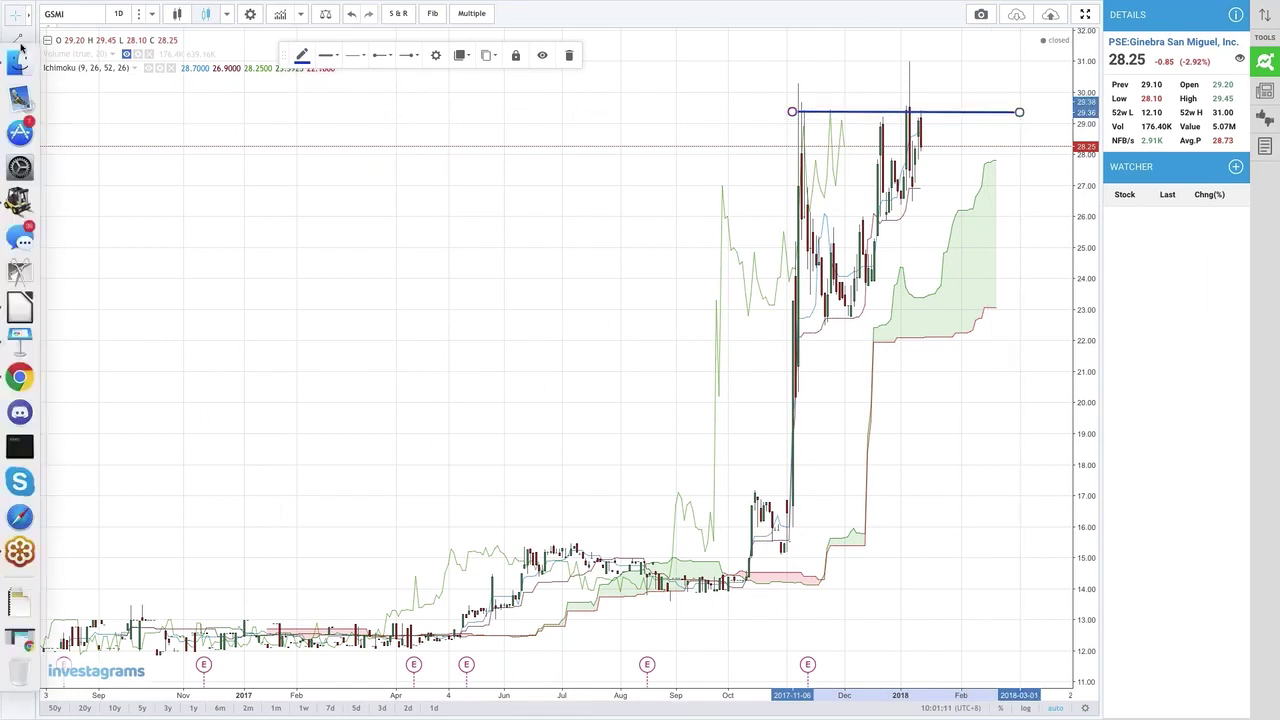
Step: Draw a rising trend line below GSMI's prices from about 21.75 on 2017-11-06 to about 27.51 on 2018-03-14
click(792, 348)
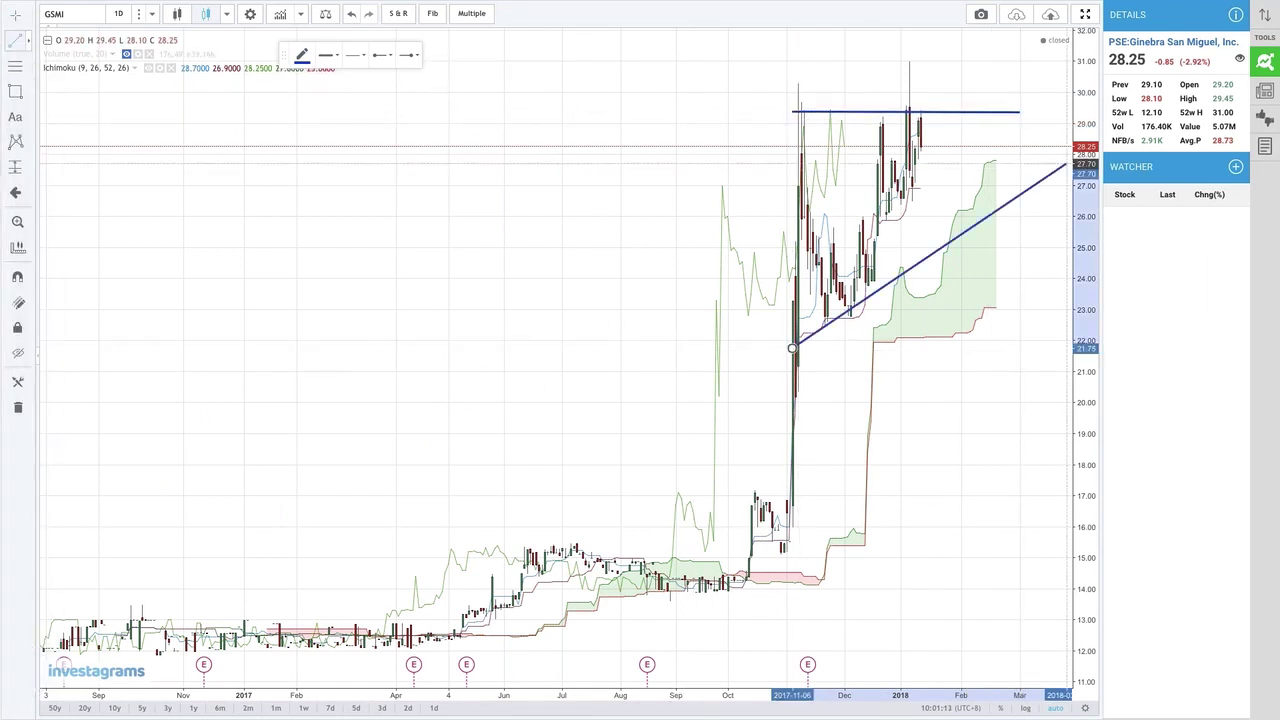
click(1045, 170)
Step: Place a left-pointing arrow beside GSMI's lagging span at about 28.5 on 2017-12-11, just below the trend line along the highs
click(15, 192)
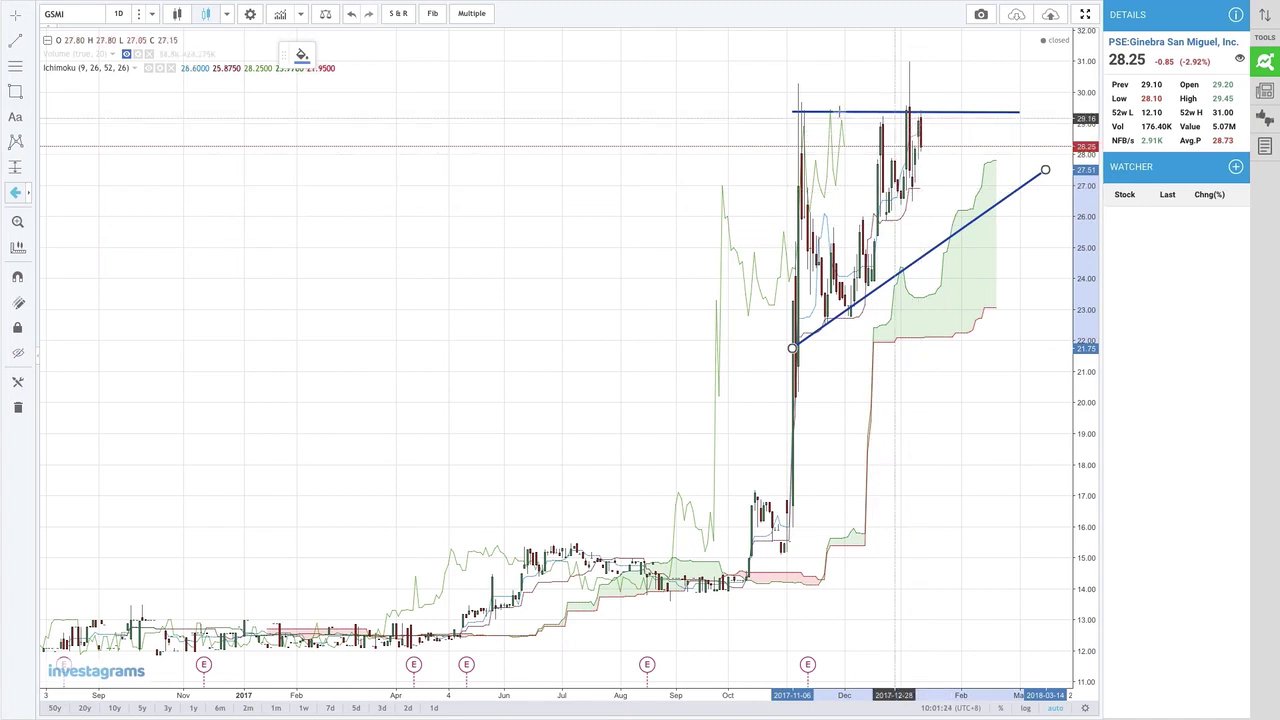
mouse_move(301, 55)
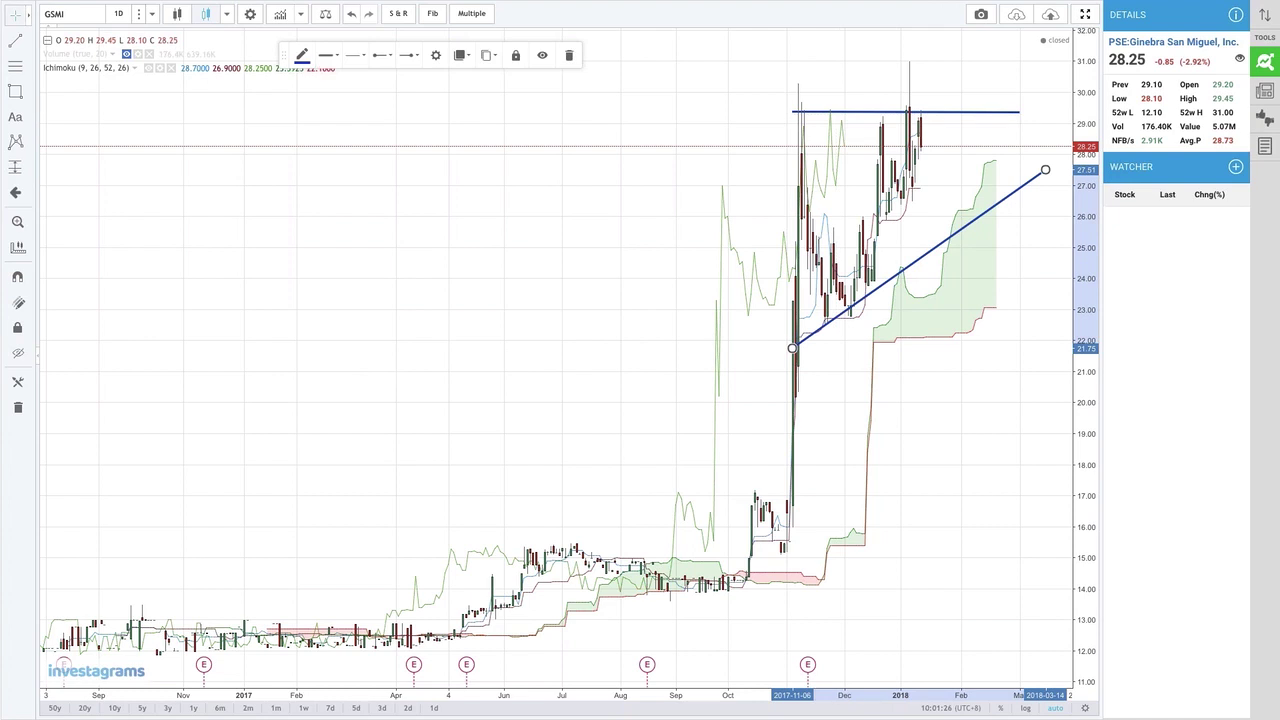
click(854, 111)
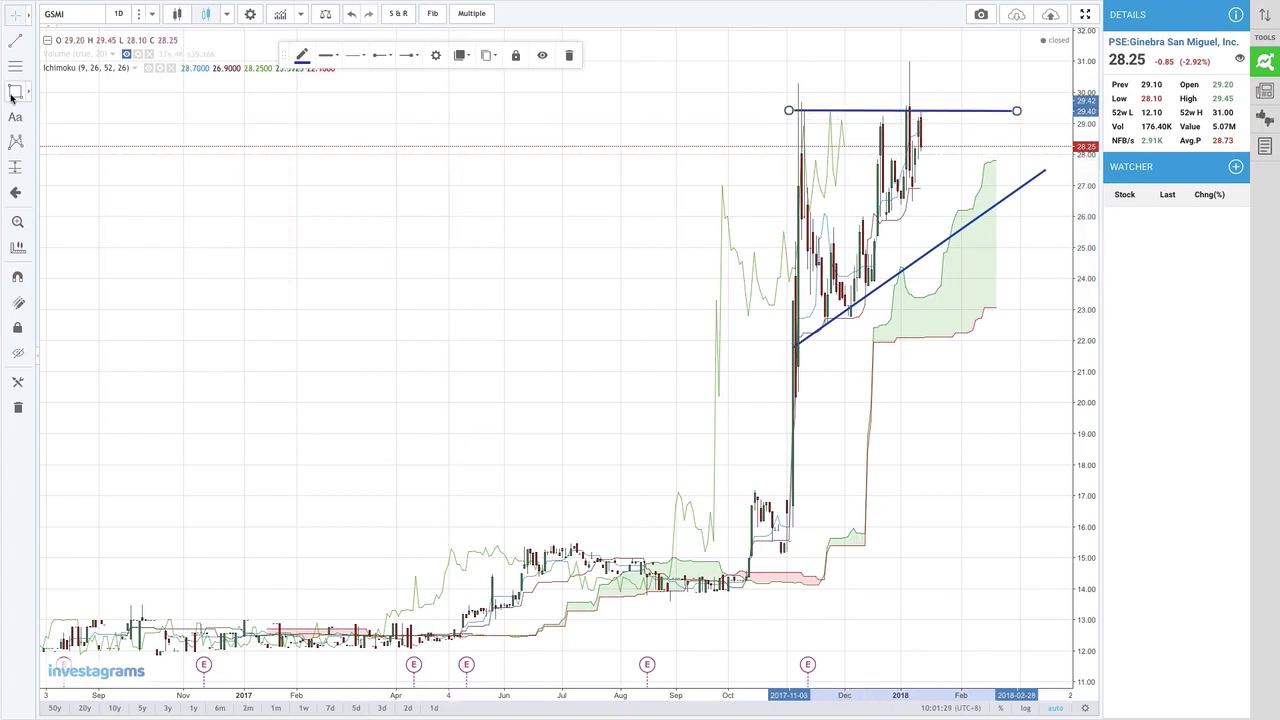
click(16, 196)
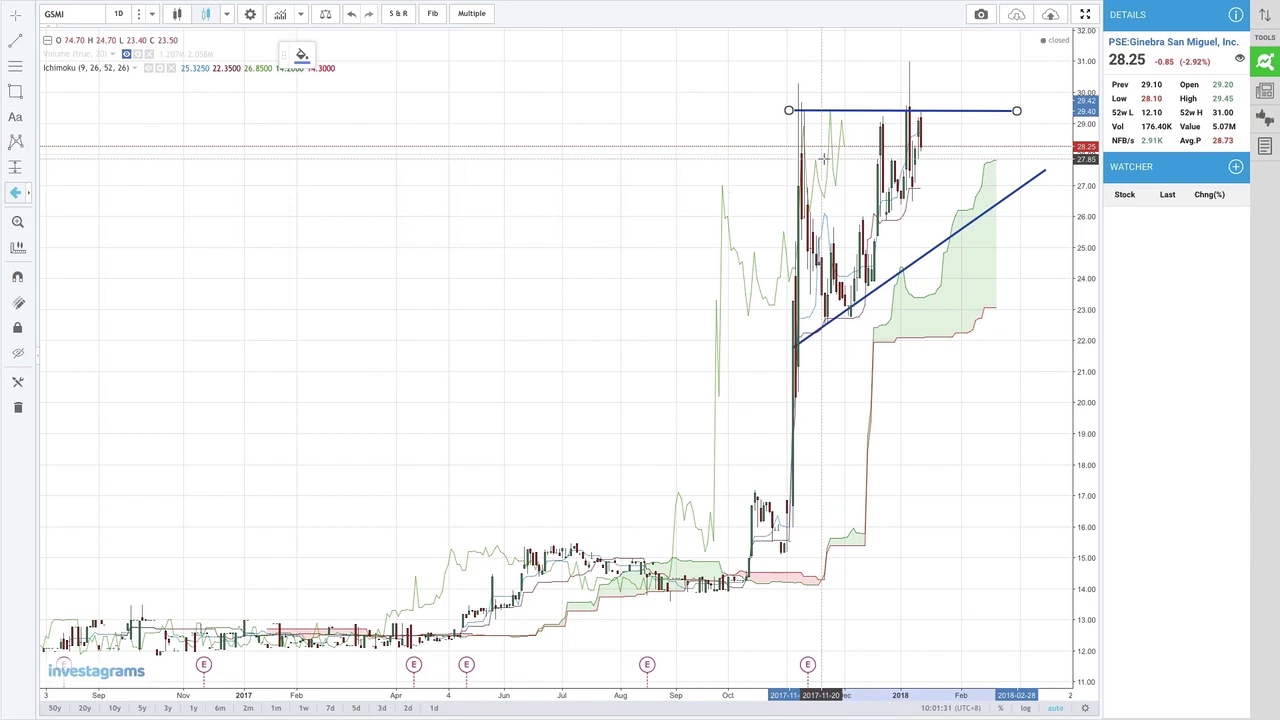
click(865, 137)
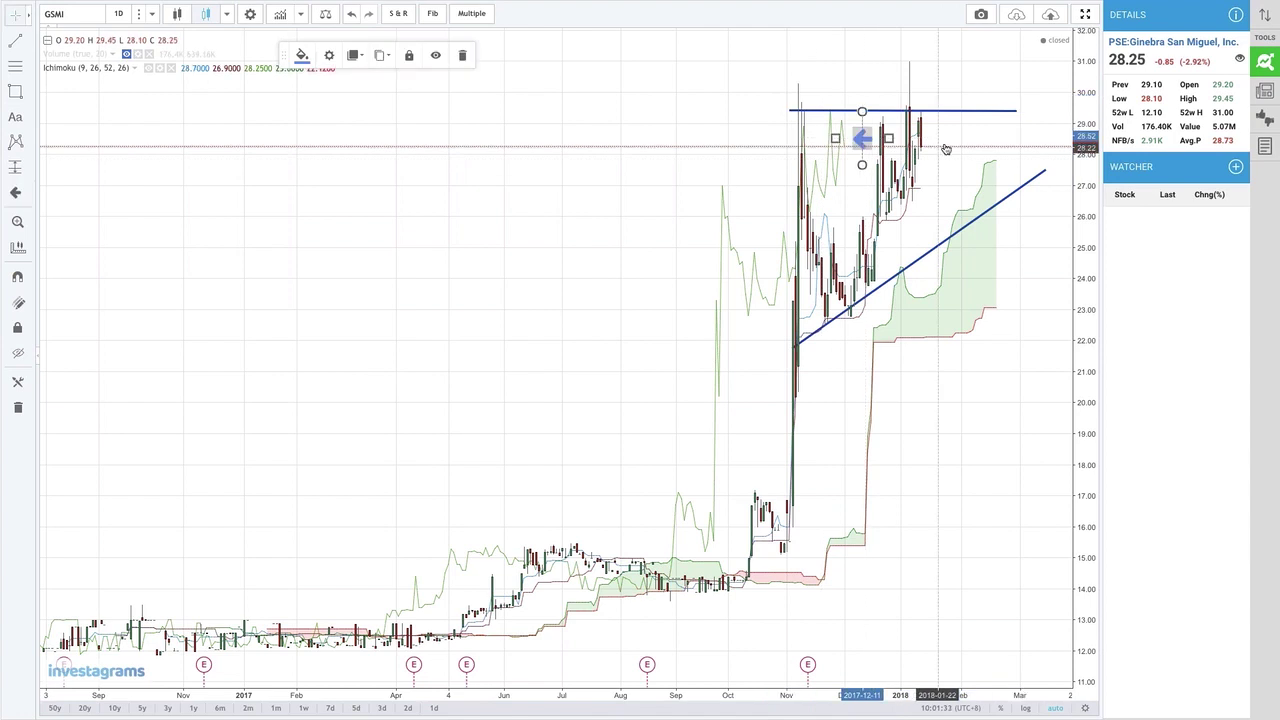
click(846, 147)
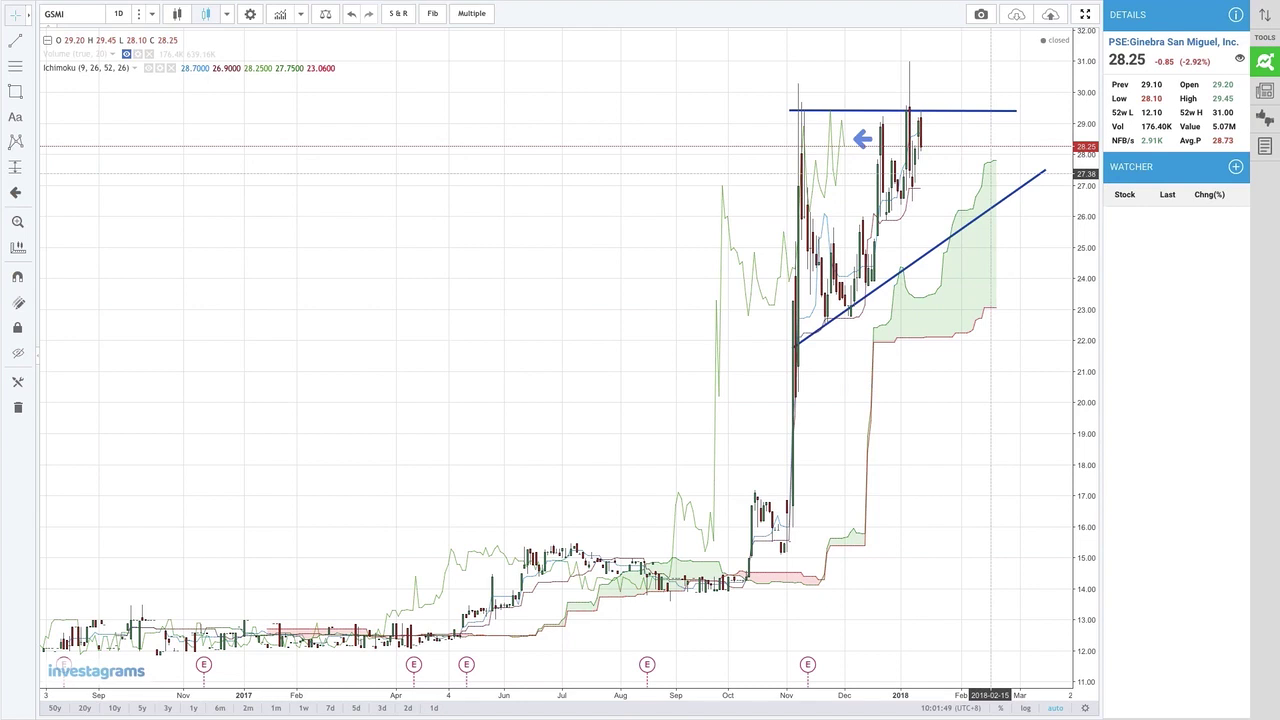
Step: Switch GSMI to the 1 week time frame and remove all drawings from the chart
click(151, 15)
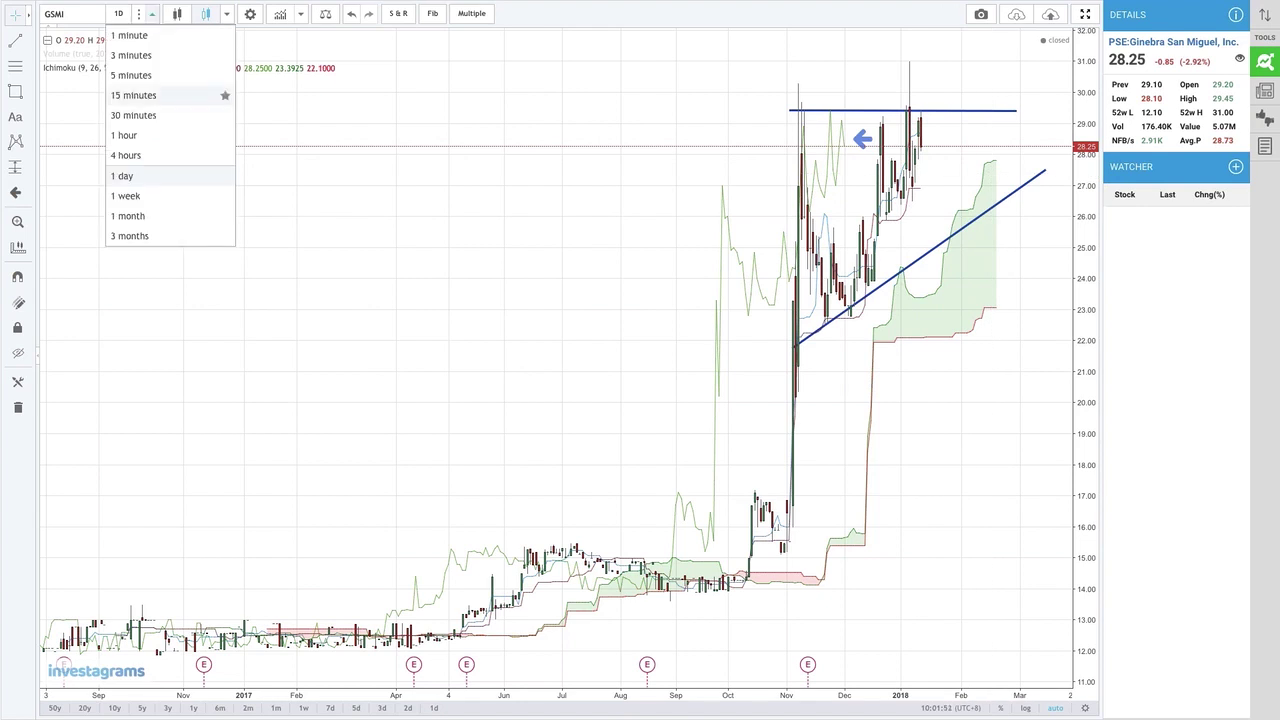
click(151, 201)
scroll(766, 432, down, 5)
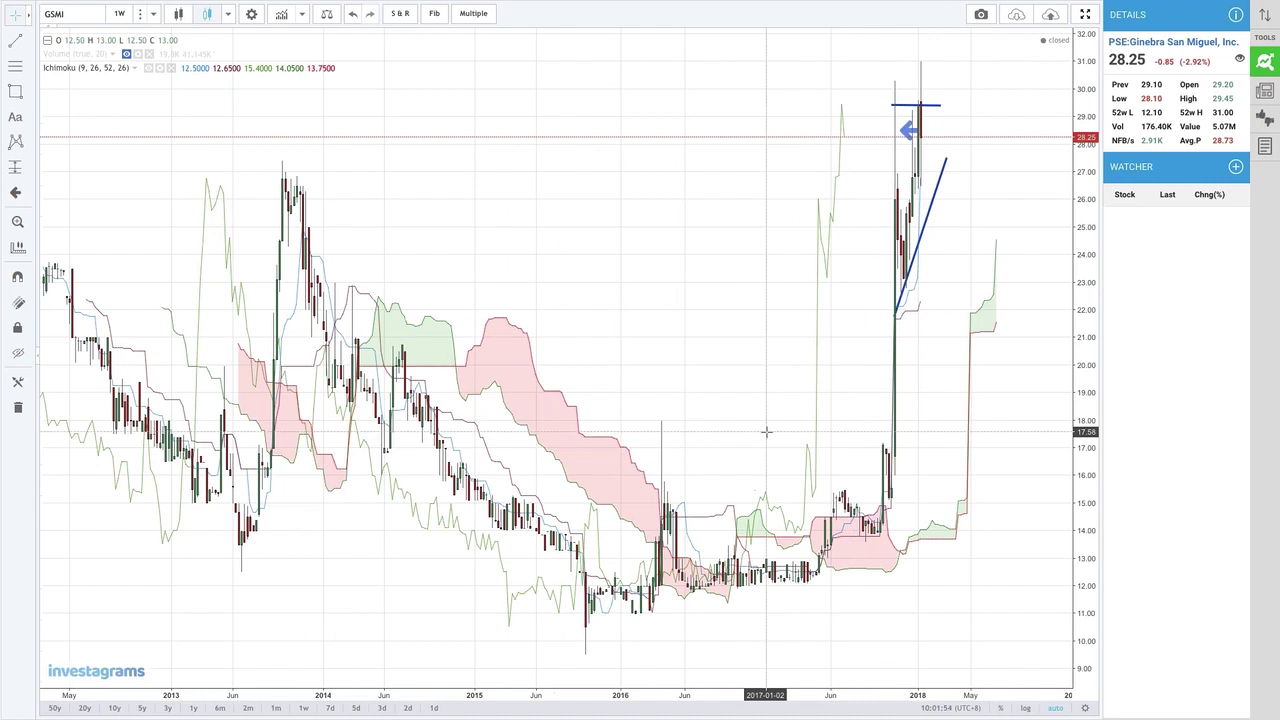
scroll(766, 432, up, 3)
click(17, 407)
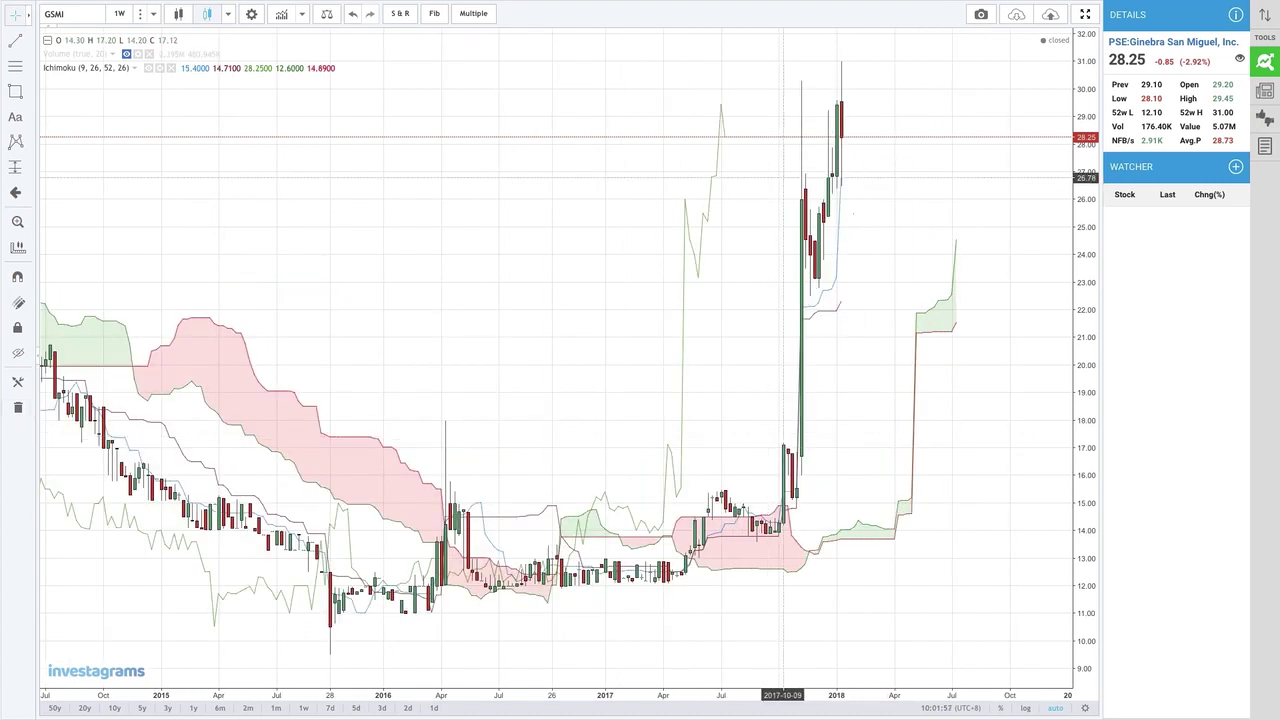
Step: Draw a nearly horizontal trend line at about 27.3 from GSMI's 2013 peak on 2013-09-30 to 2018-09-03
scroll(559, 356, down, 2)
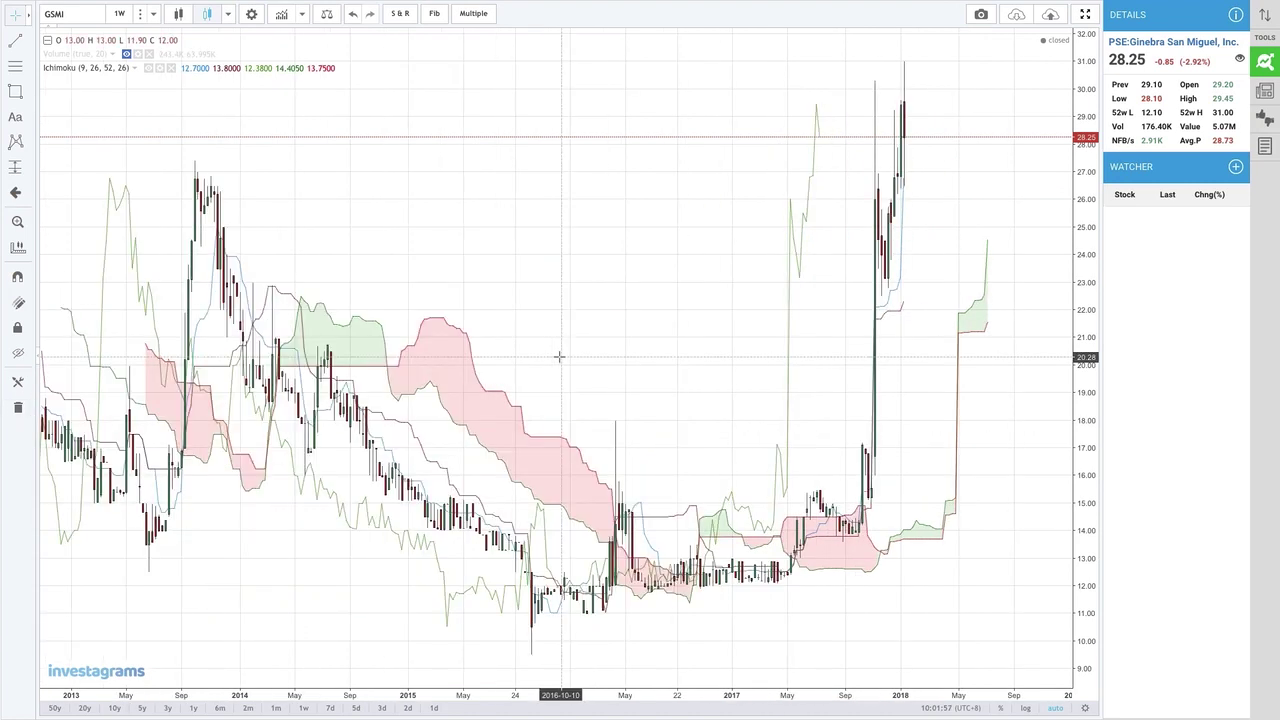
scroll(559, 356, up, 1)
click(15, 40)
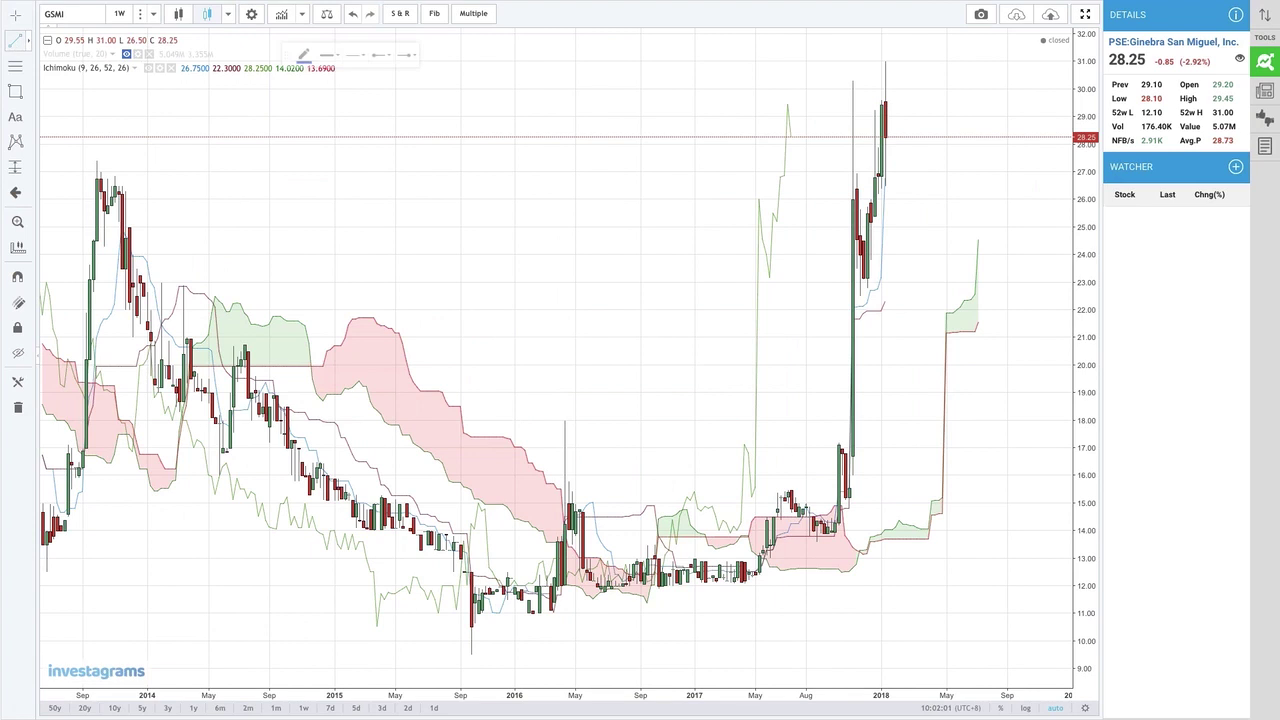
click(96, 161)
click(1006, 163)
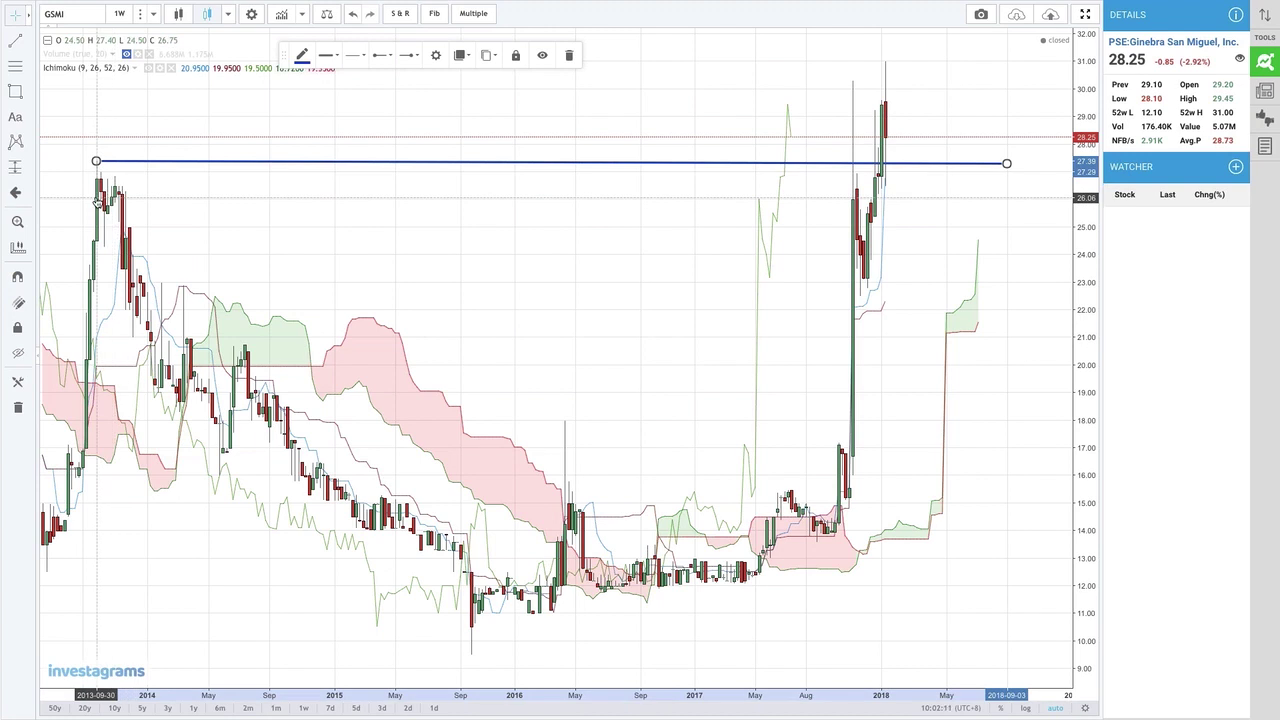
Step: Switch GSMI to the 1 month time frame and delete the trend line from the 2013 peak
click(153, 13)
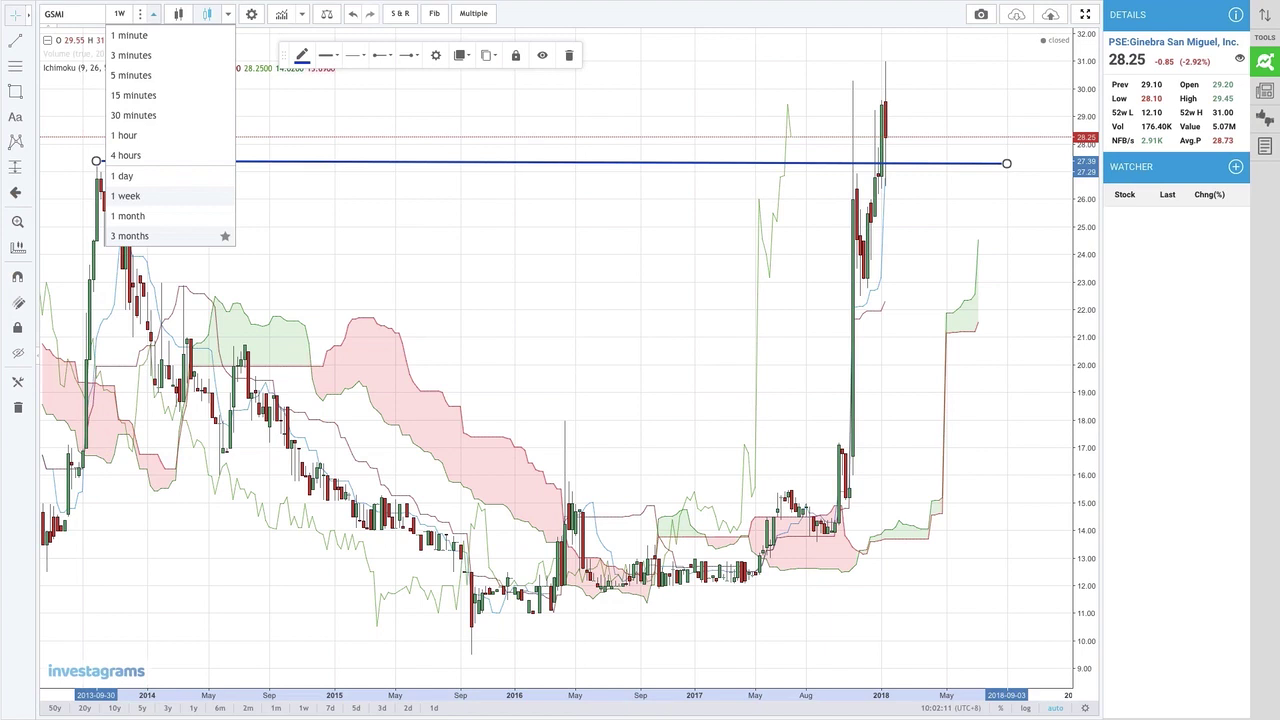
click(128, 216)
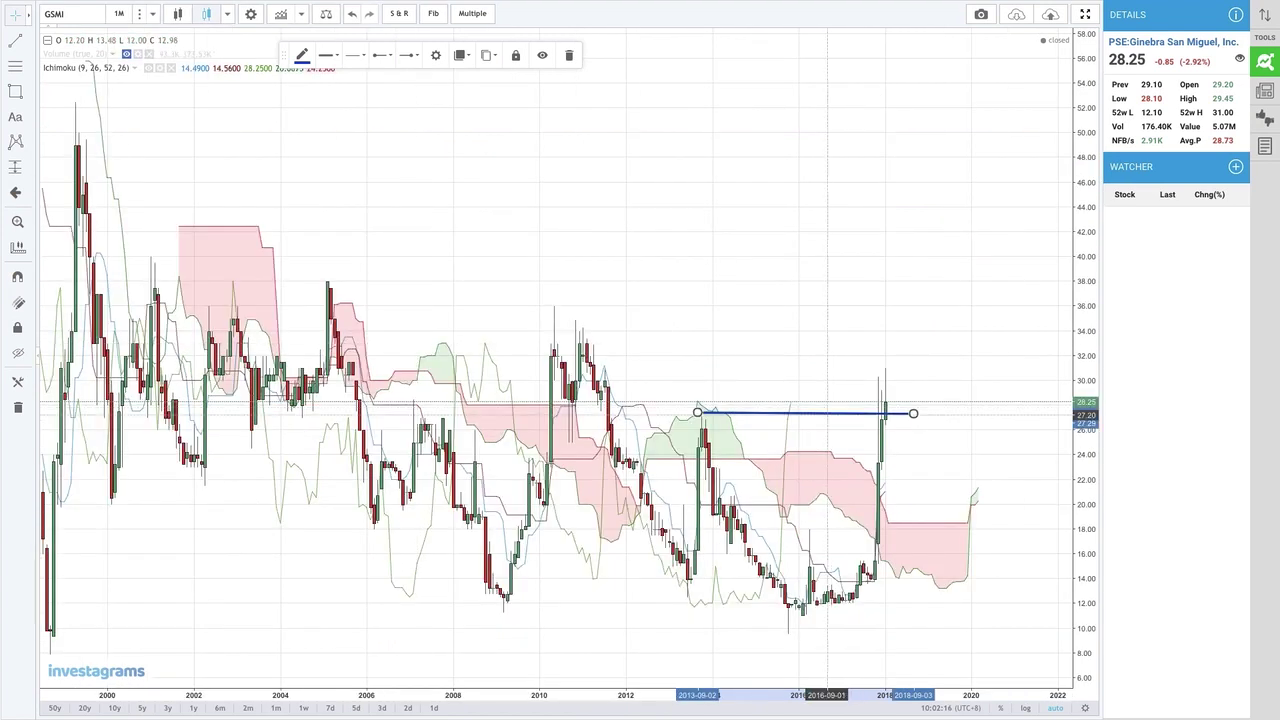
drag(827, 414, 701, 497)
key(Delete)
Step: Switch GSMI to the 3 months time frame and place a left-pointing arrow beside the latest candle's upper wick at about 30.8
click(152, 13)
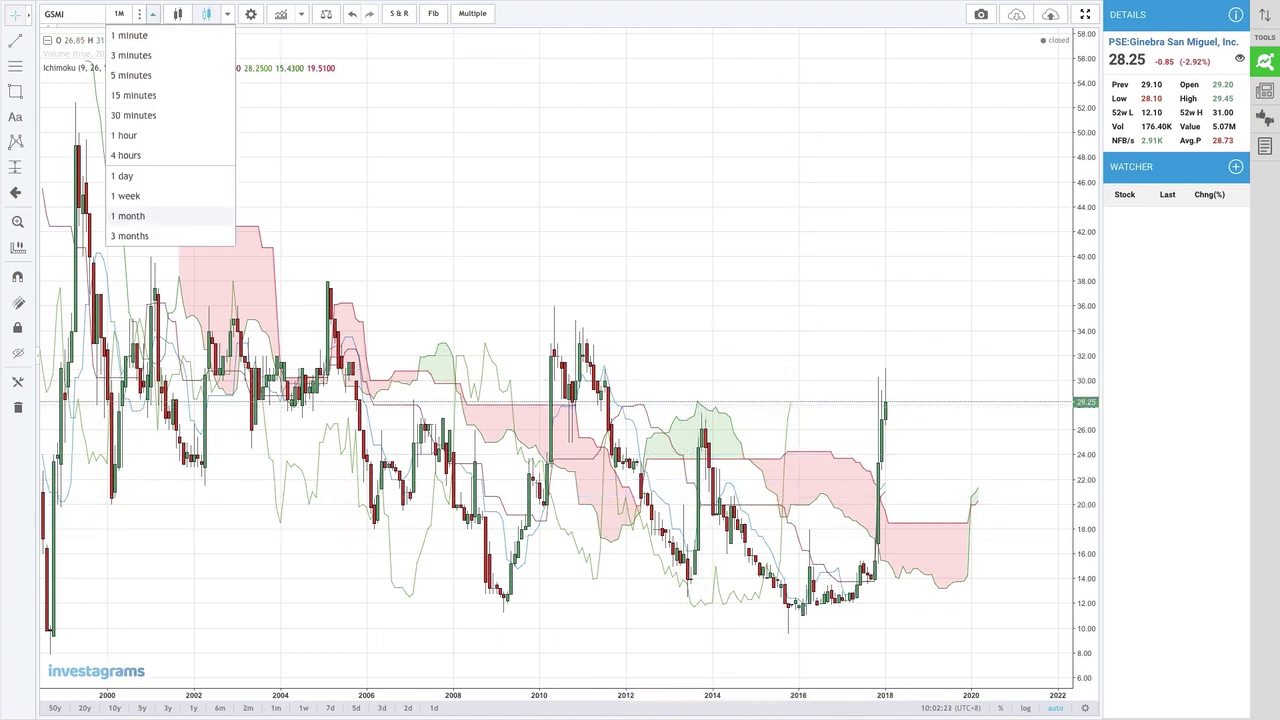
click(132, 236)
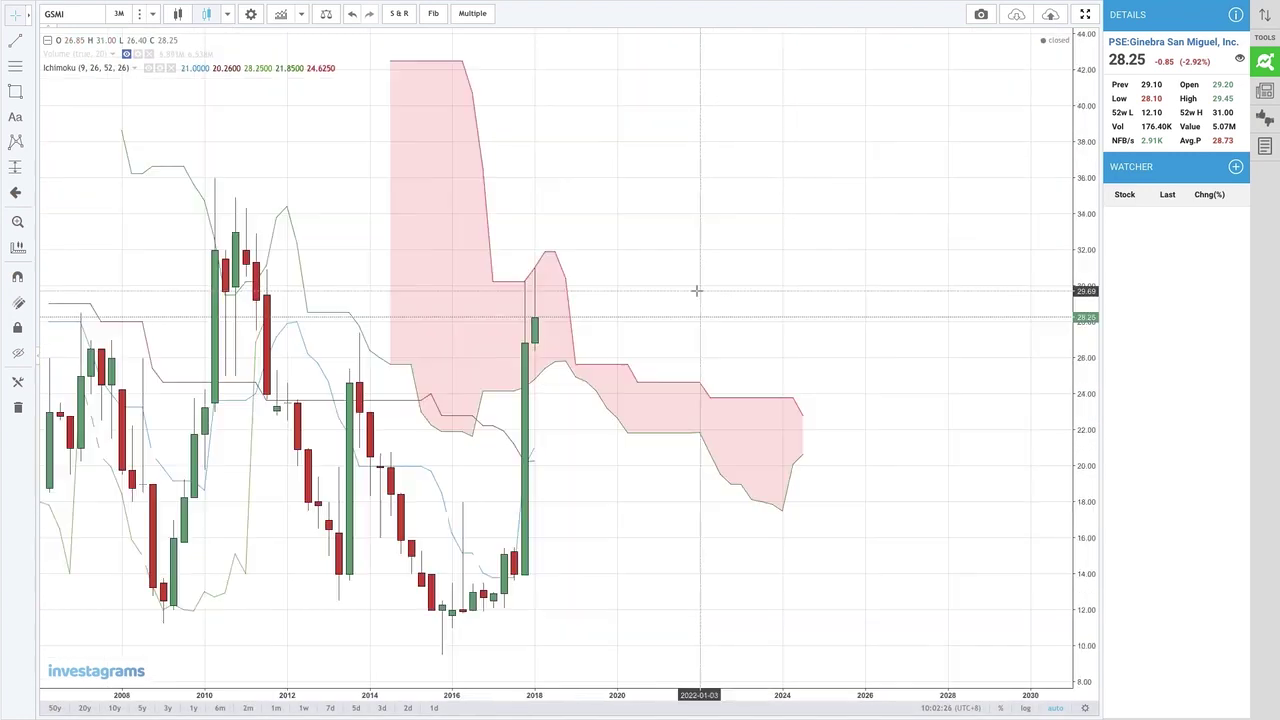
drag(696, 290, 834, 294)
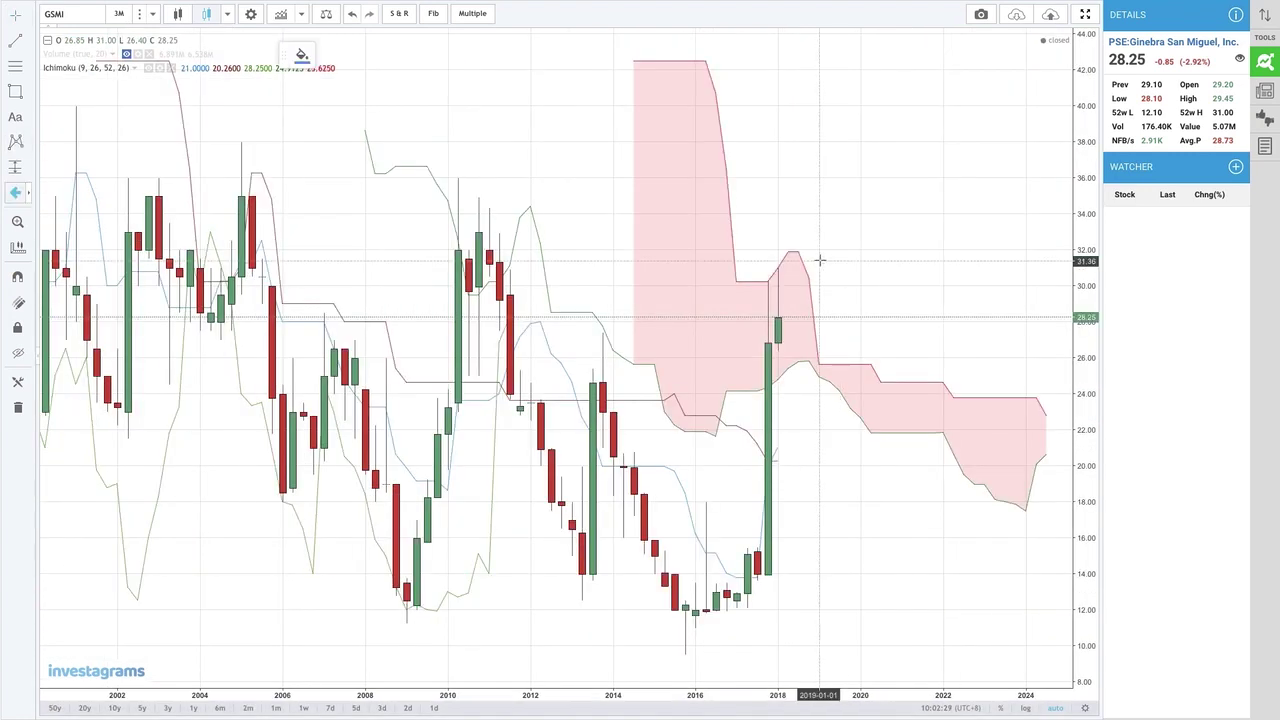
click(788, 271)
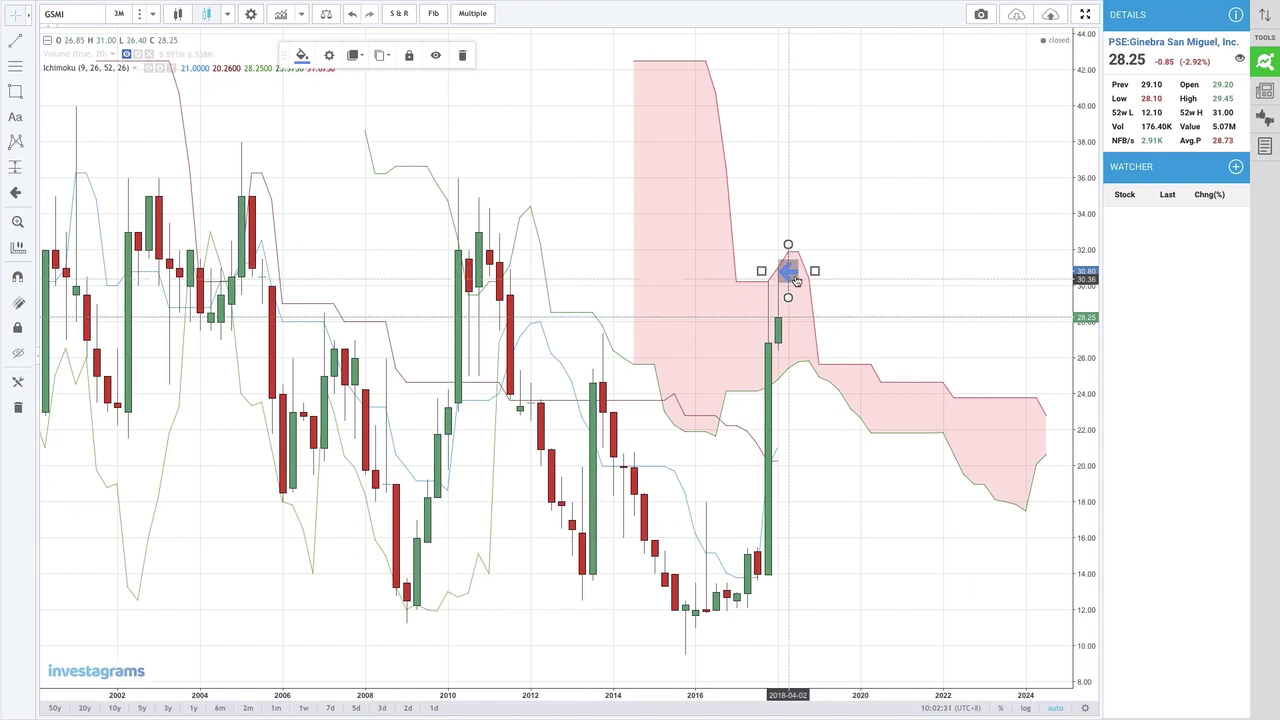
click(810, 302)
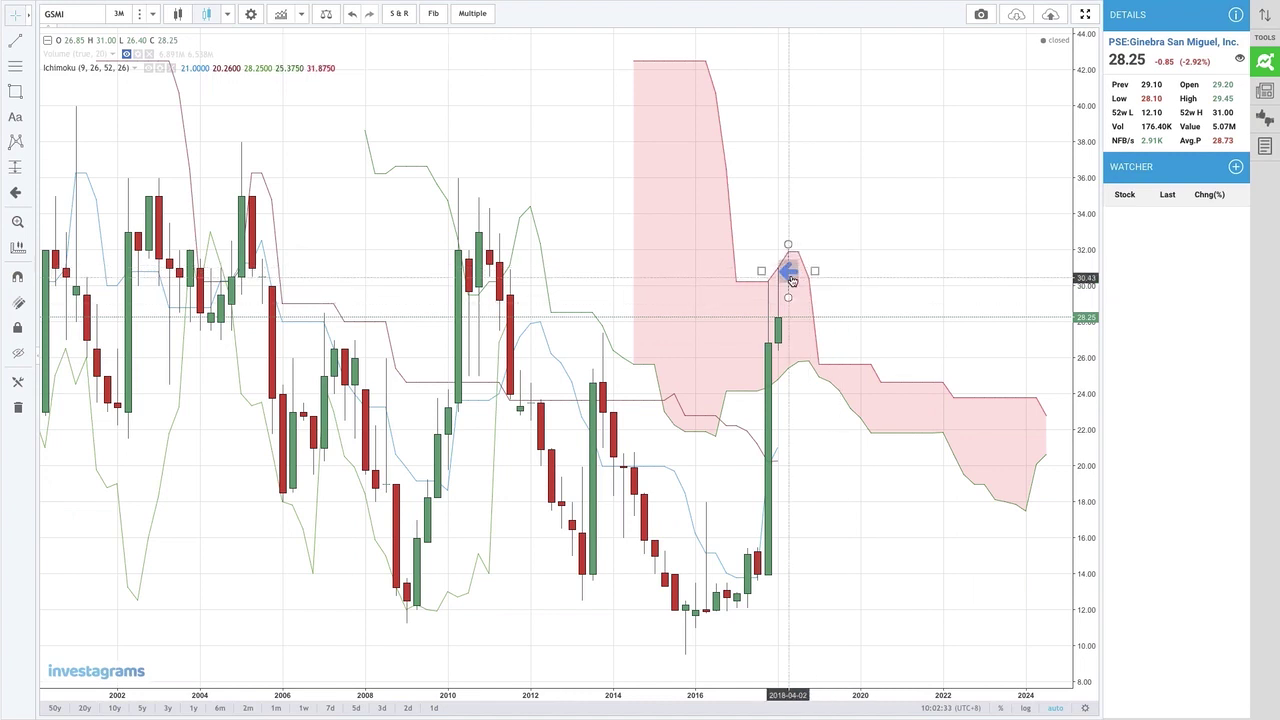
drag(788, 271, 797, 272)
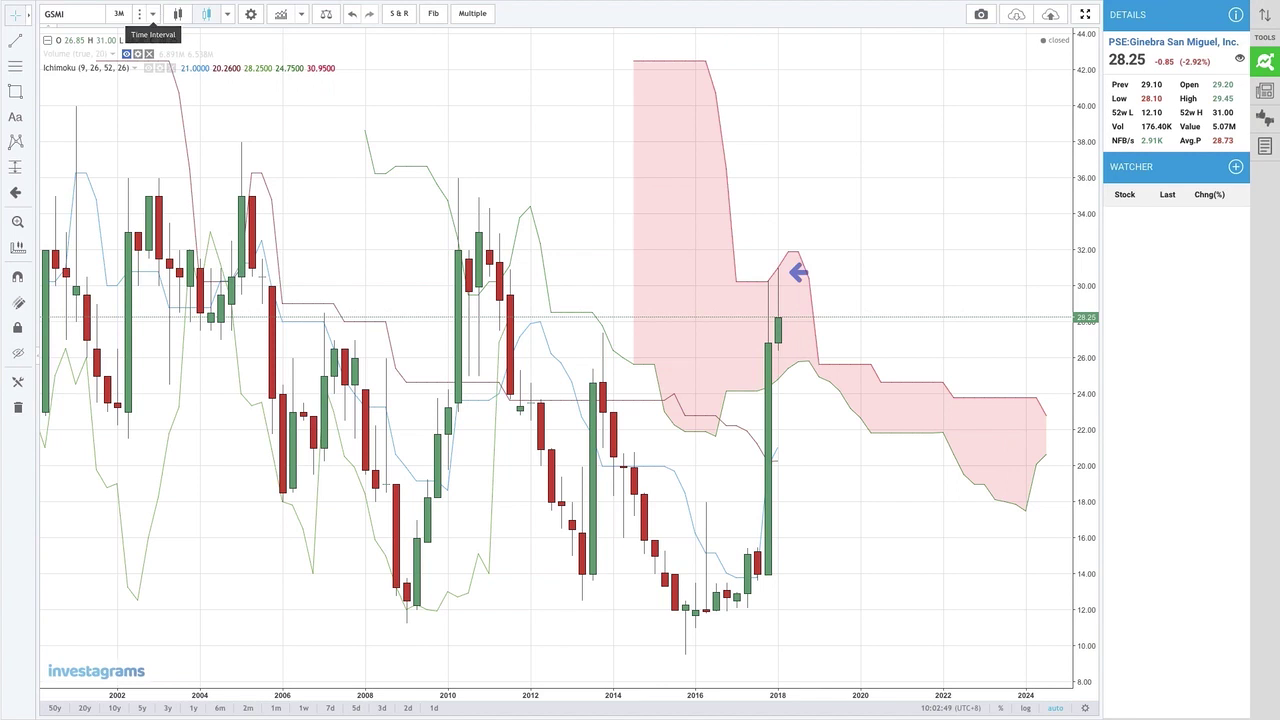
Step: Load the BLOOM stock and show its chart on the 1 month time frame
click(80, 14)
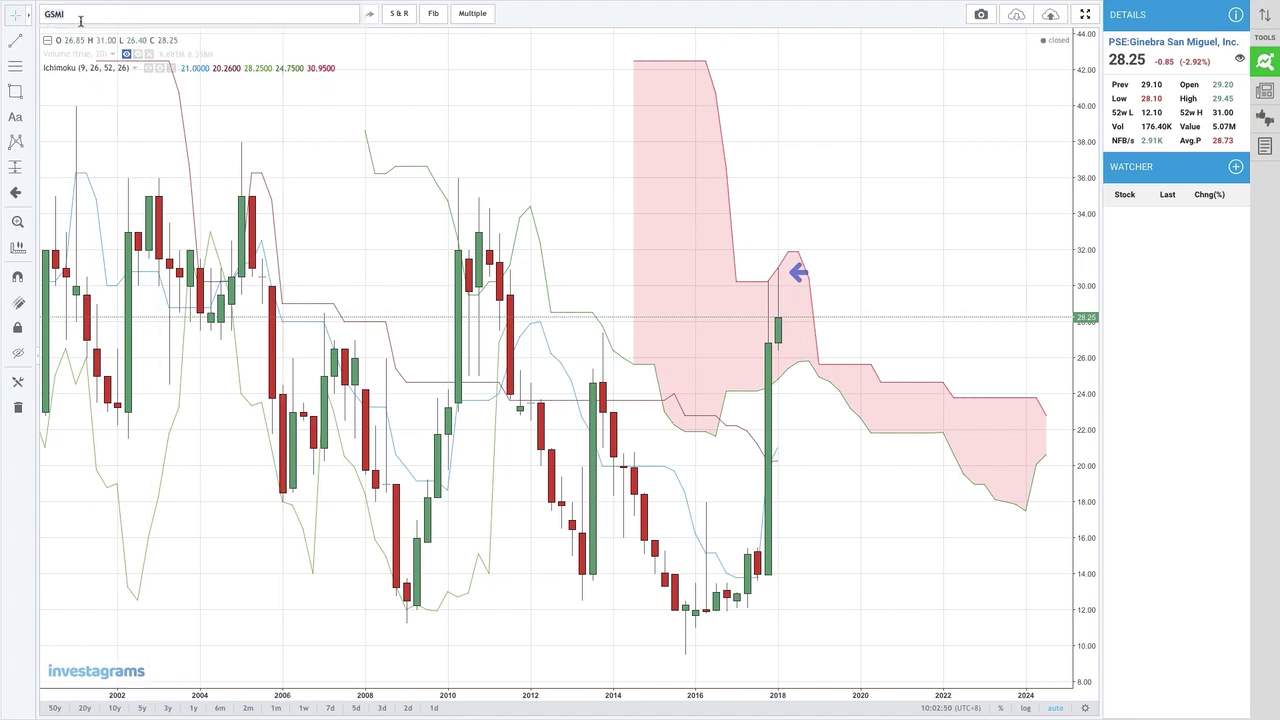
text(BLOOM)
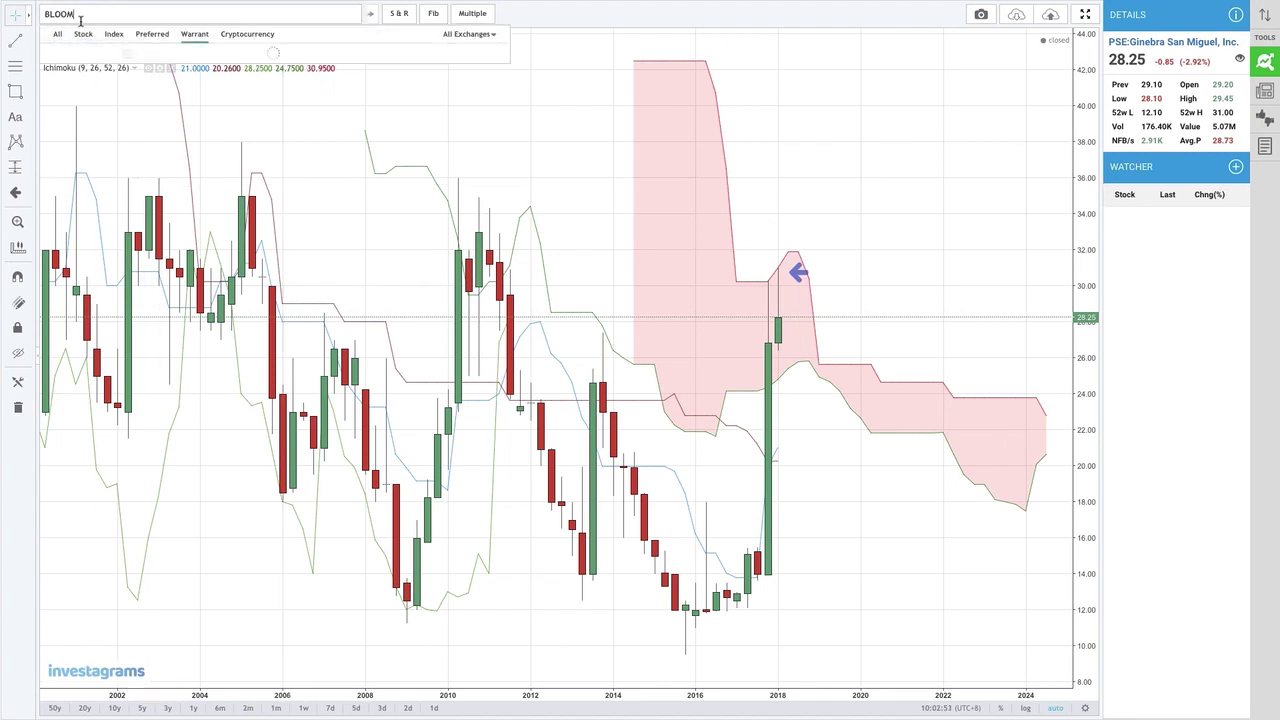
key(Return)
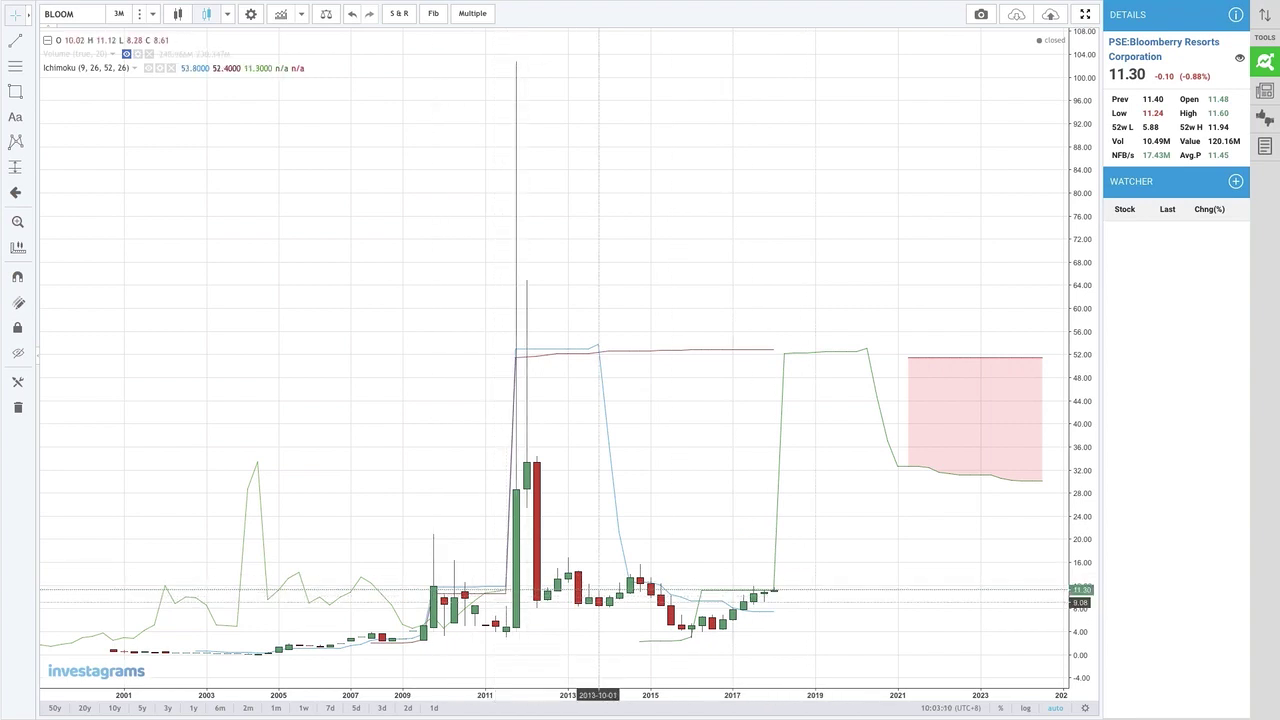
click(153, 15)
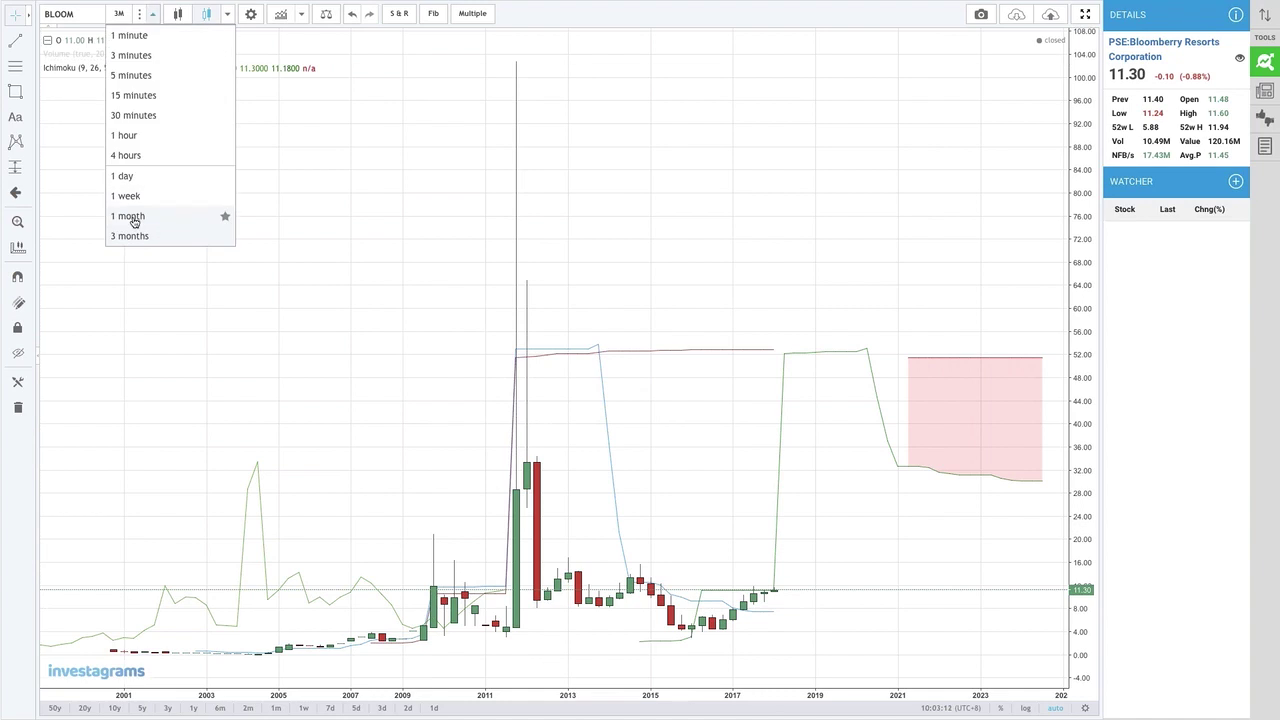
click(135, 218)
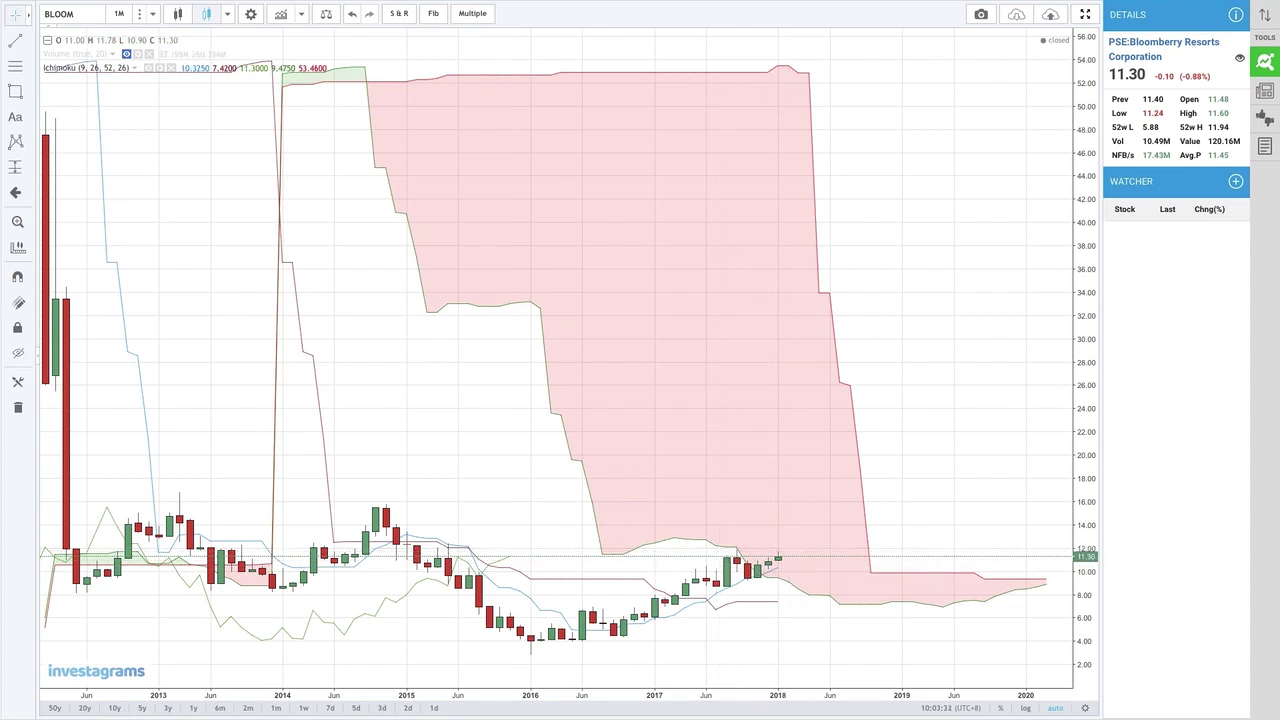
Step: Review BLOOM's Ichimoku cloud on the 1 week and 1 day time frames
click(154, 14)
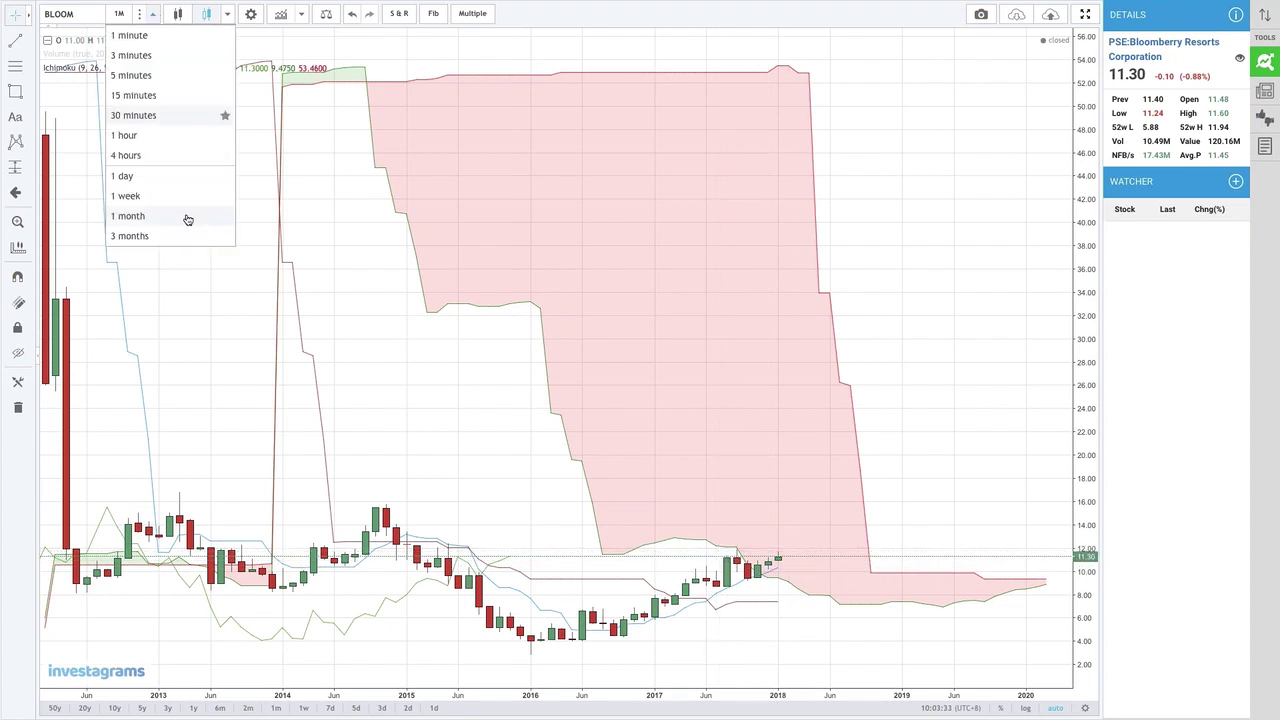
click(127, 196)
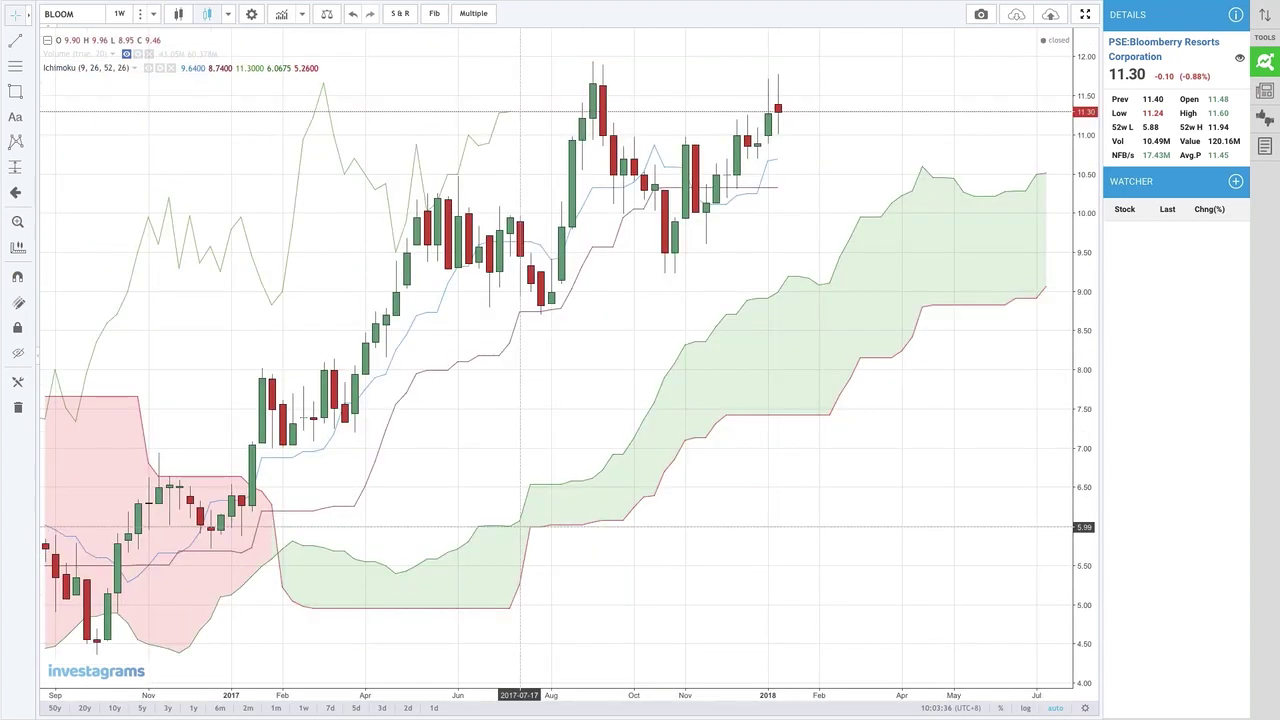
click(153, 14)
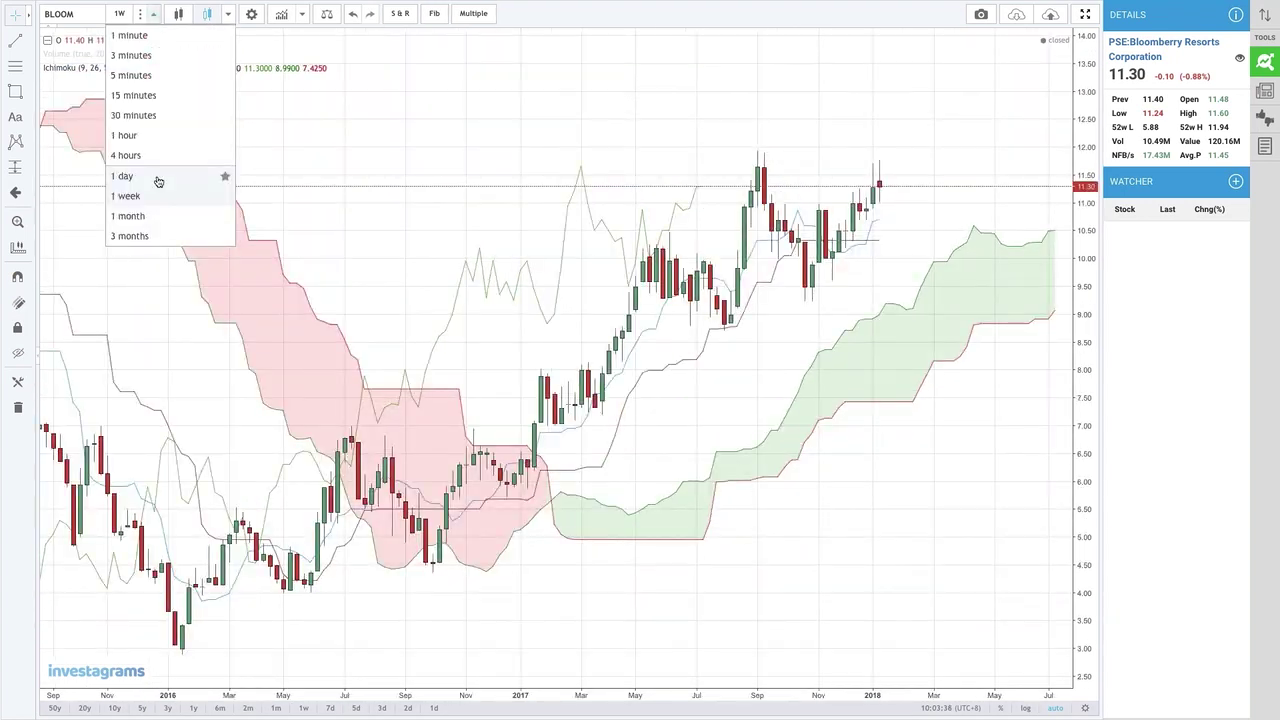
click(157, 178)
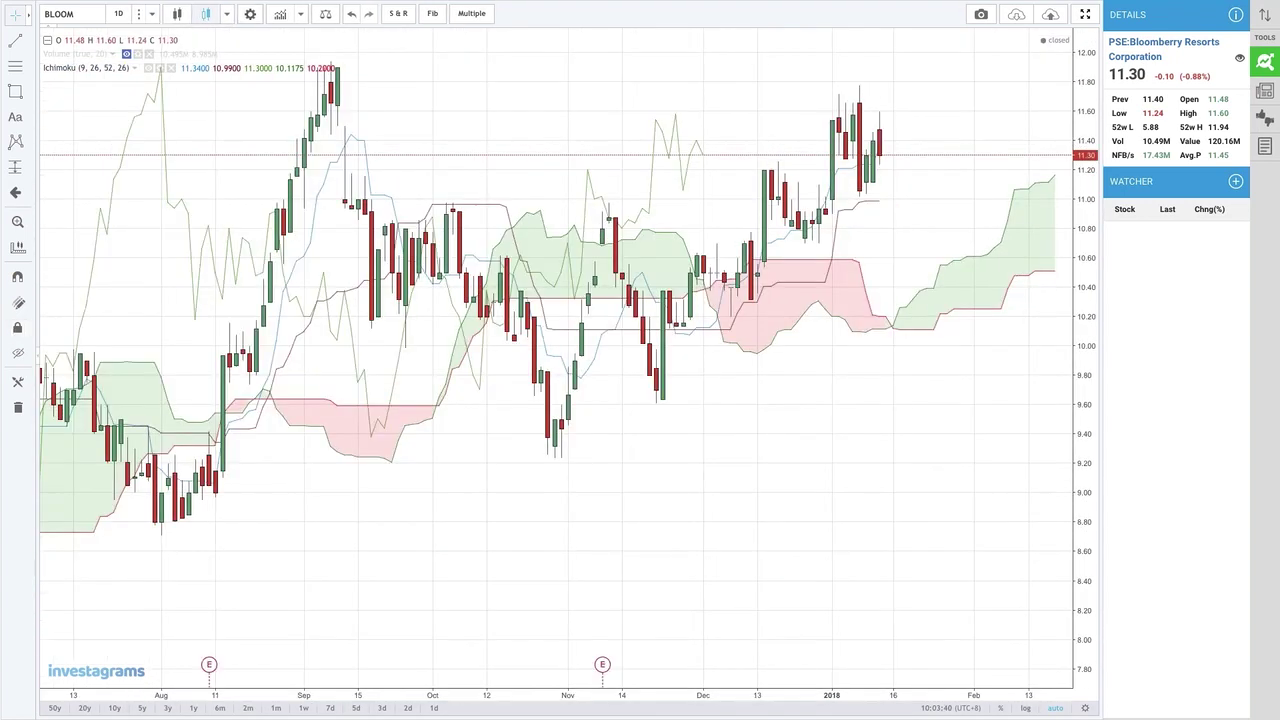
click(87, 14)
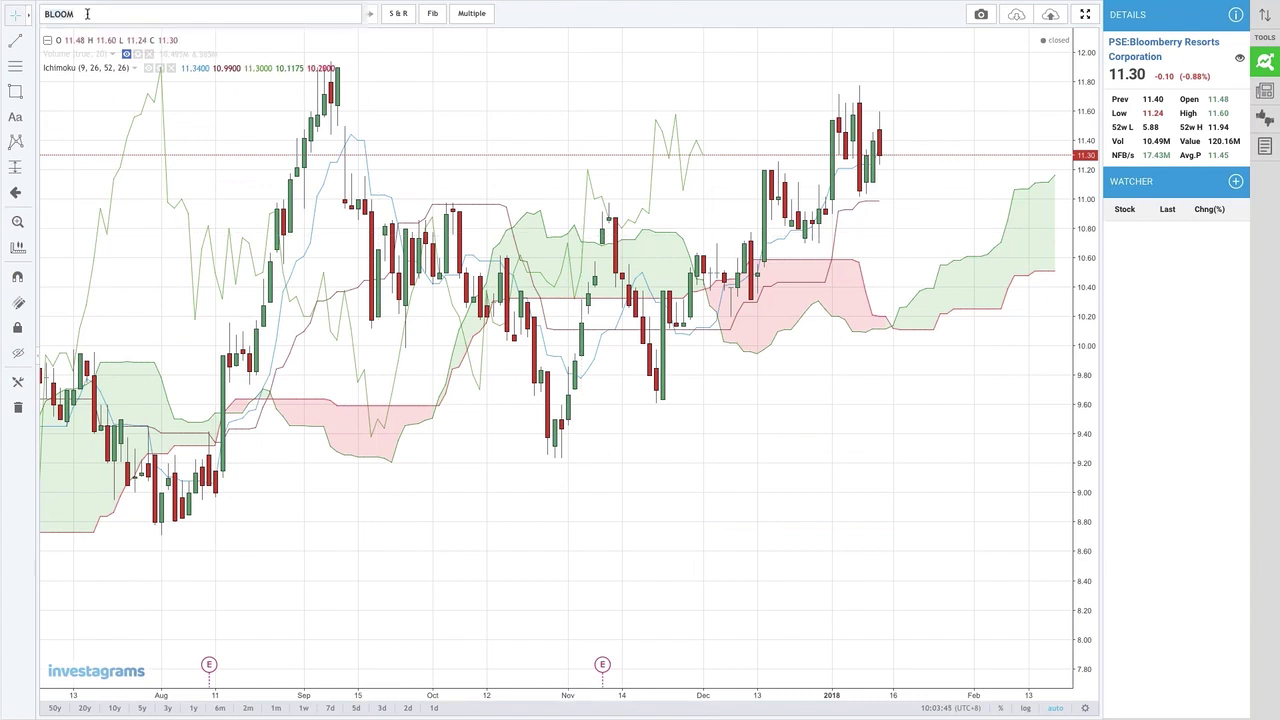
click(517, 623)
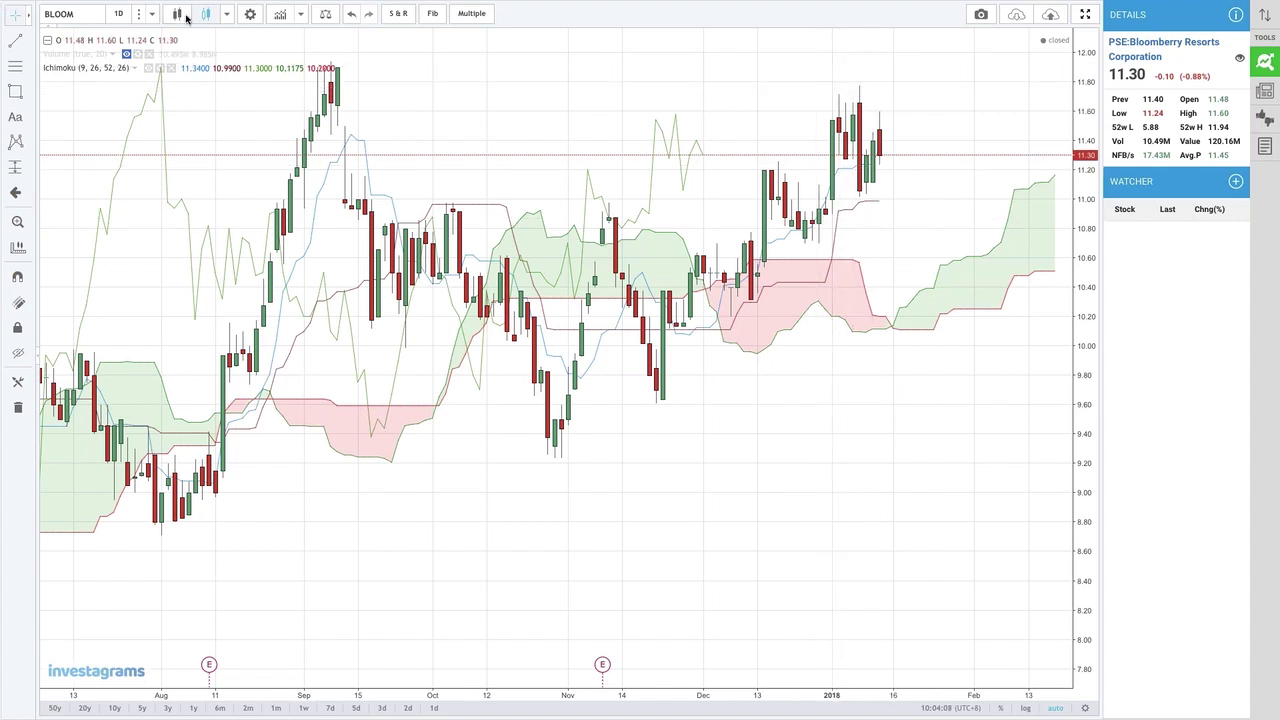
Step: Return BLOOM to the 1 month time frame and draw a horizontal trend line at 12.00 from 2011-12-01 to 2019-06-03
click(153, 14)
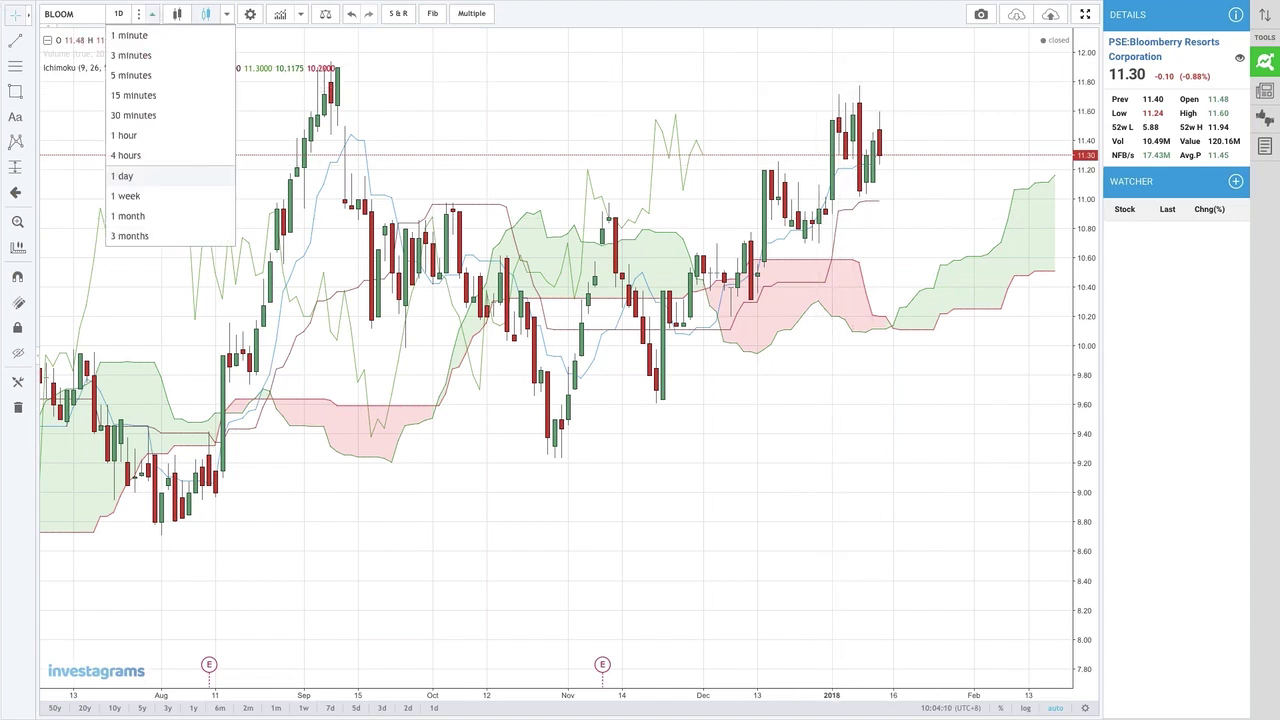
click(162, 213)
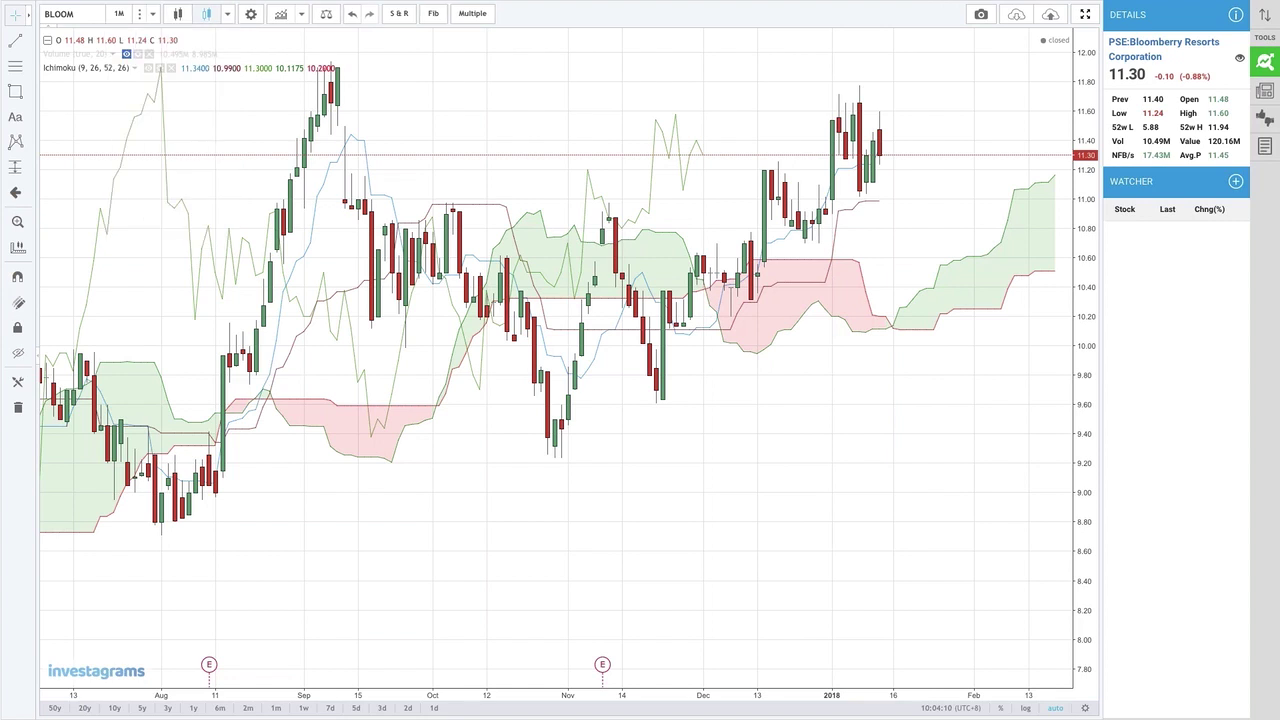
click(15, 40)
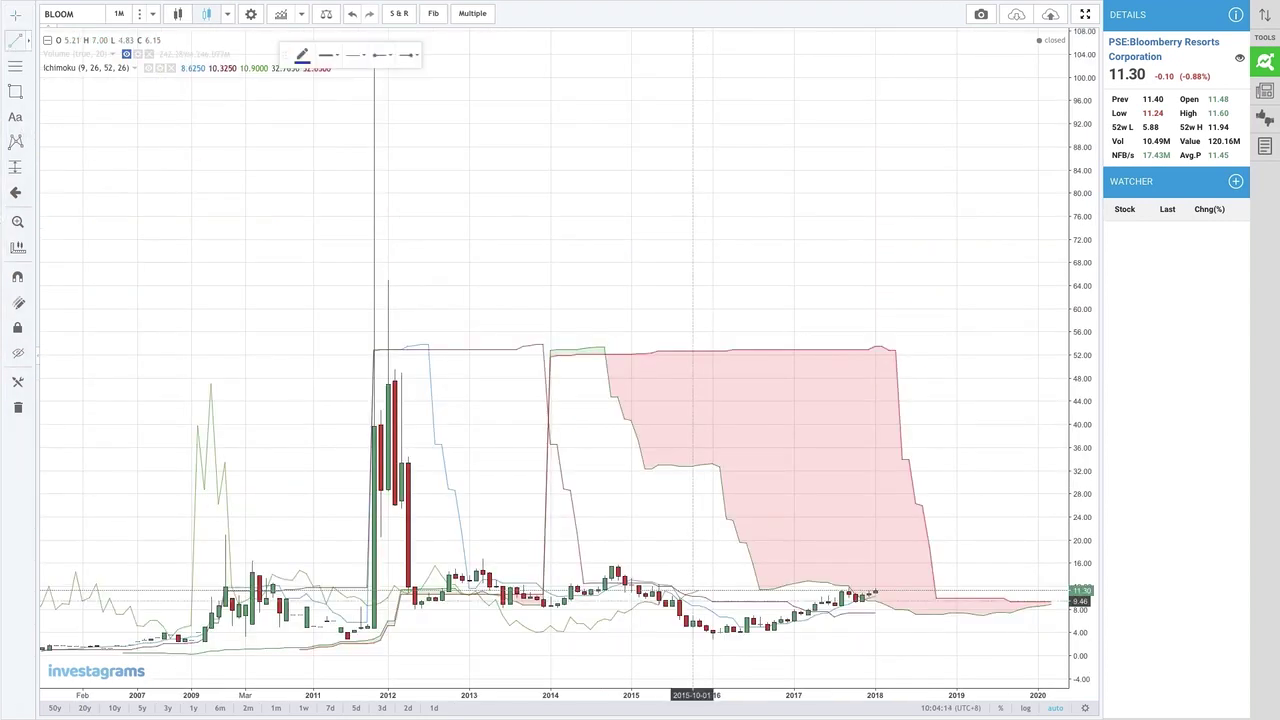
drag(380, 586, 990, 586)
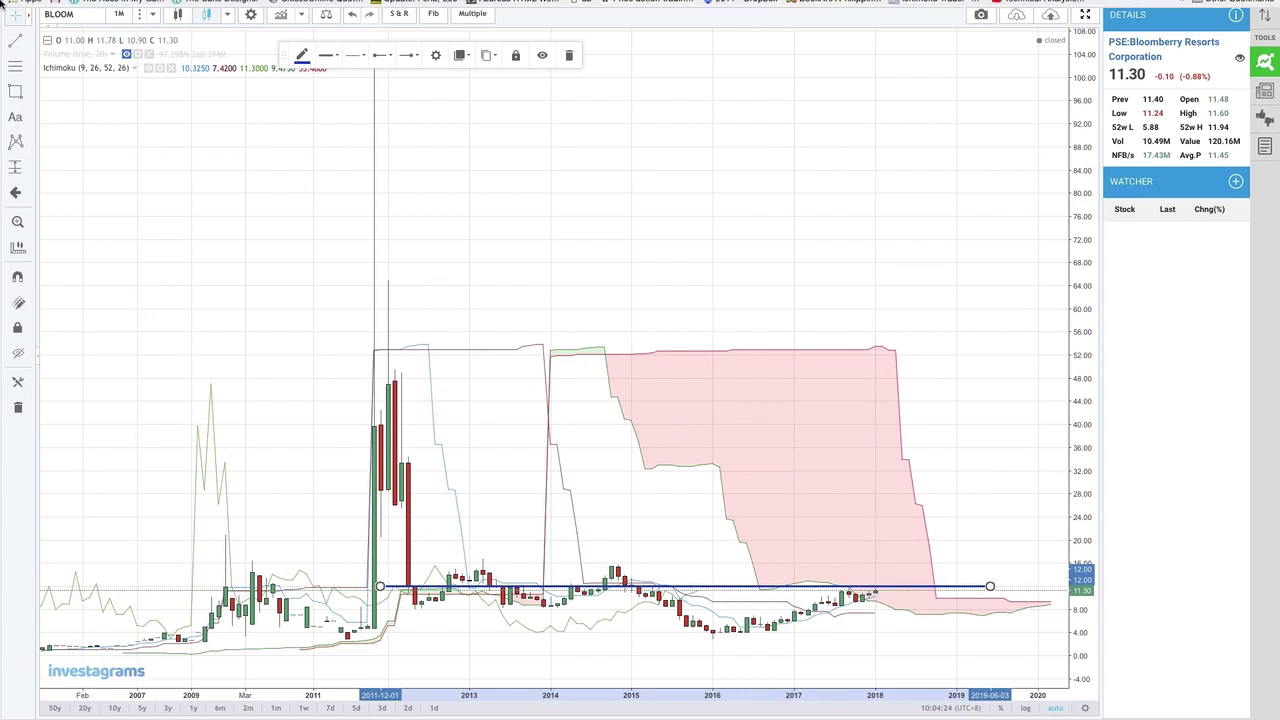
Step: Load the RWM stock on the 1 month chart and enlarge its candles
mouse_move(90, 3)
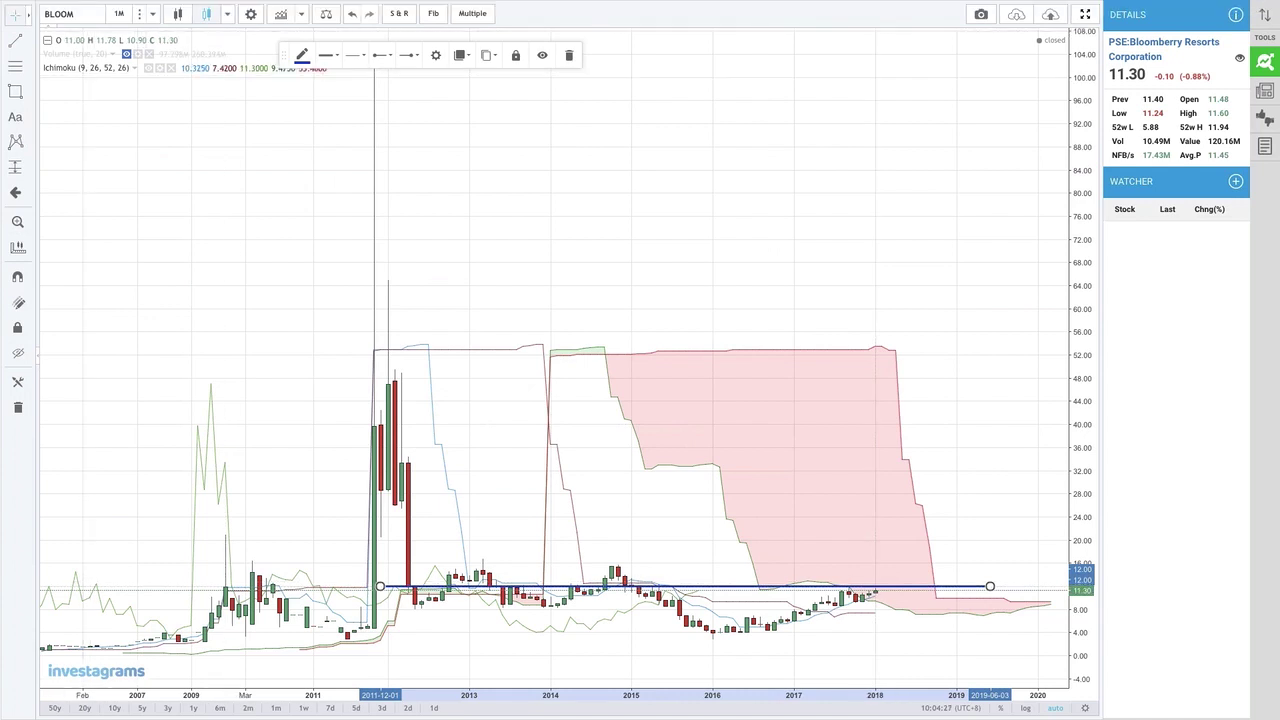
click(73, 20)
text(RWM)
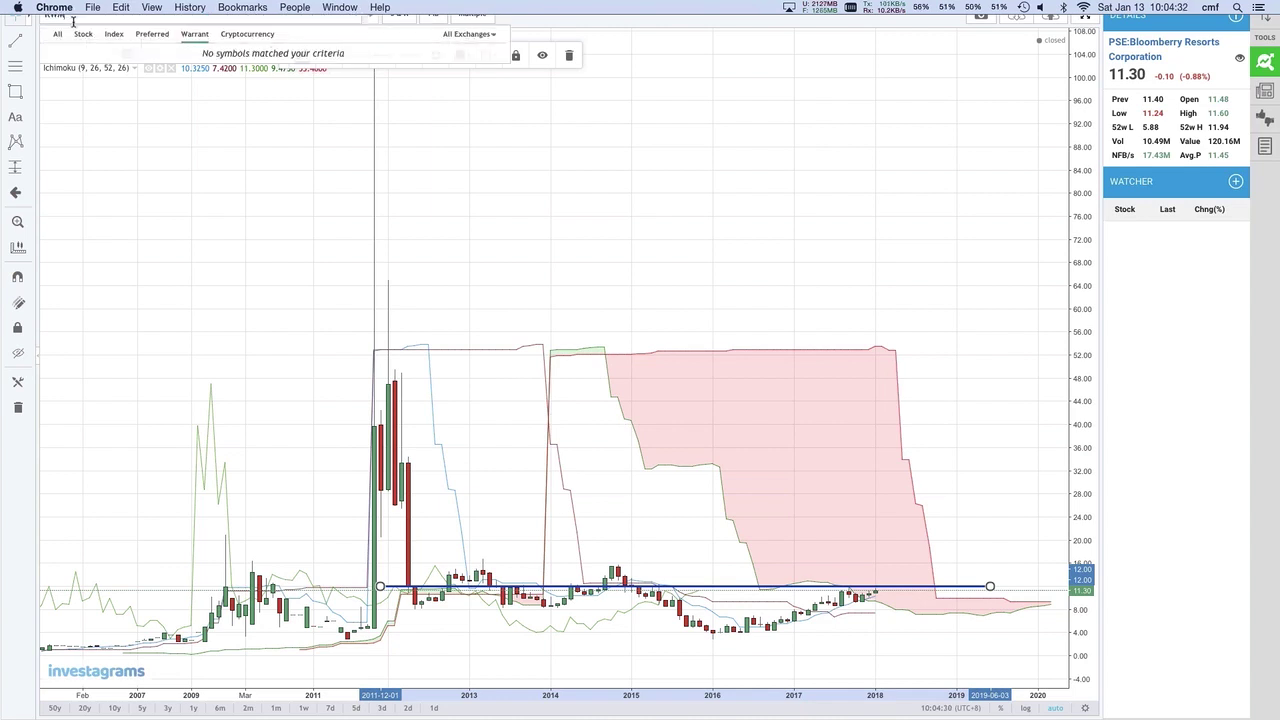
key(Return)
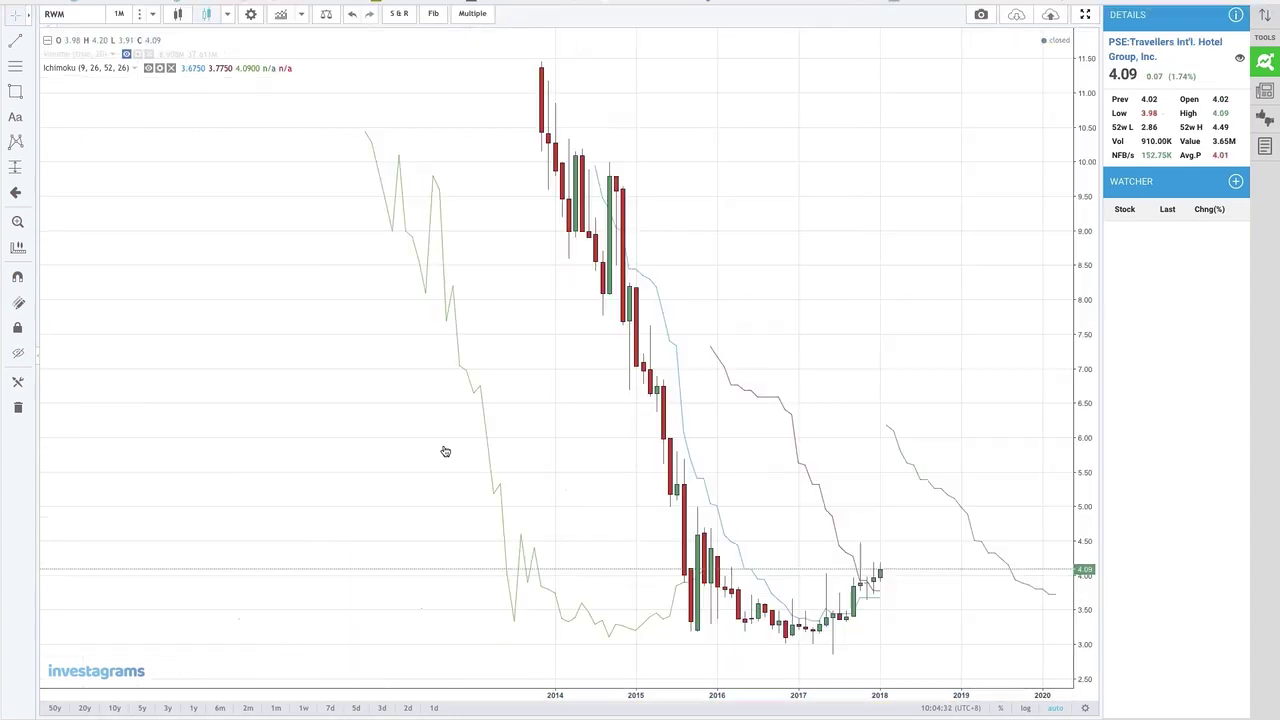
scroll(445, 451, up, 3)
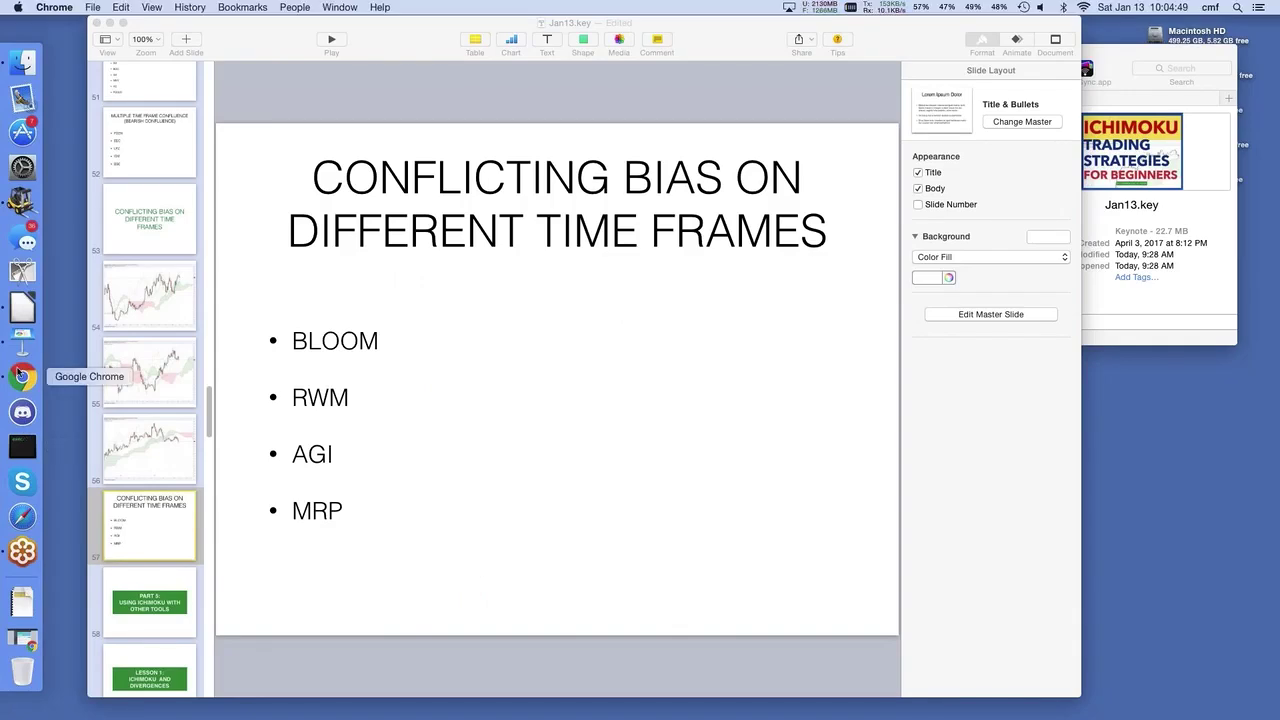
Step: Check the stock list on the Keynote slide about conflicting bias and return to the RWM chart in Chrome
click(21, 376)
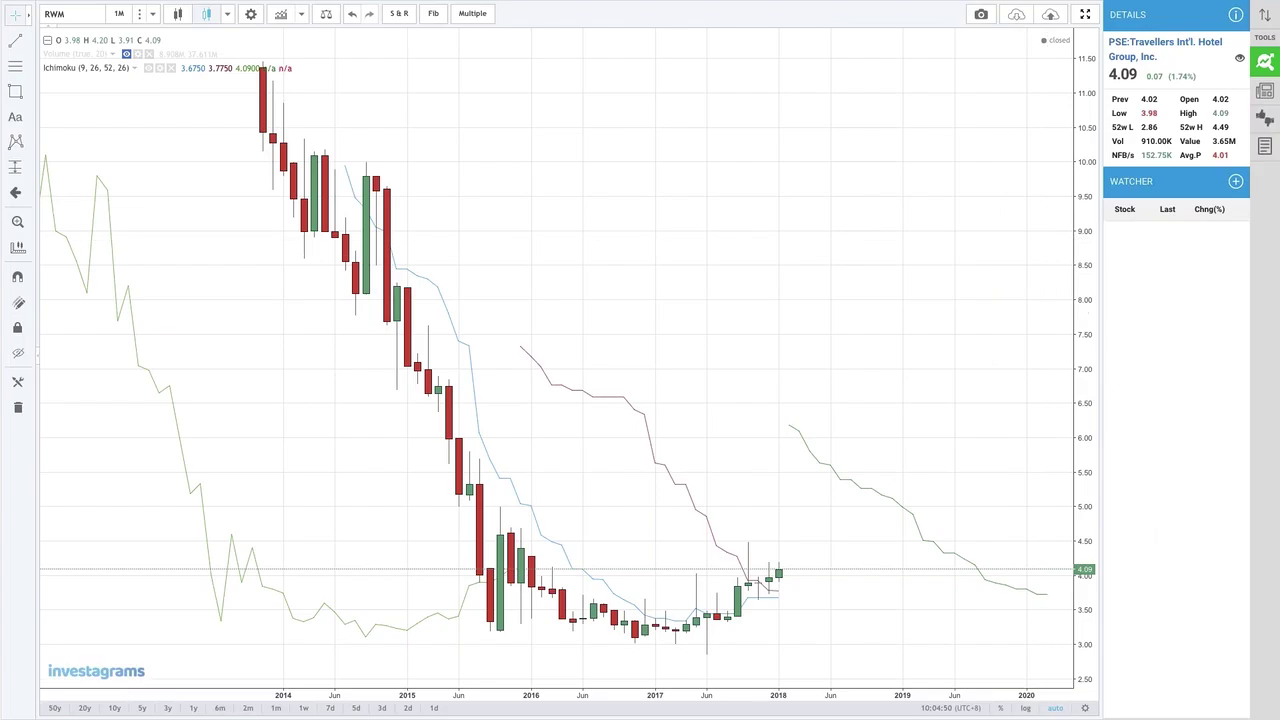
key(ctrl+Left)
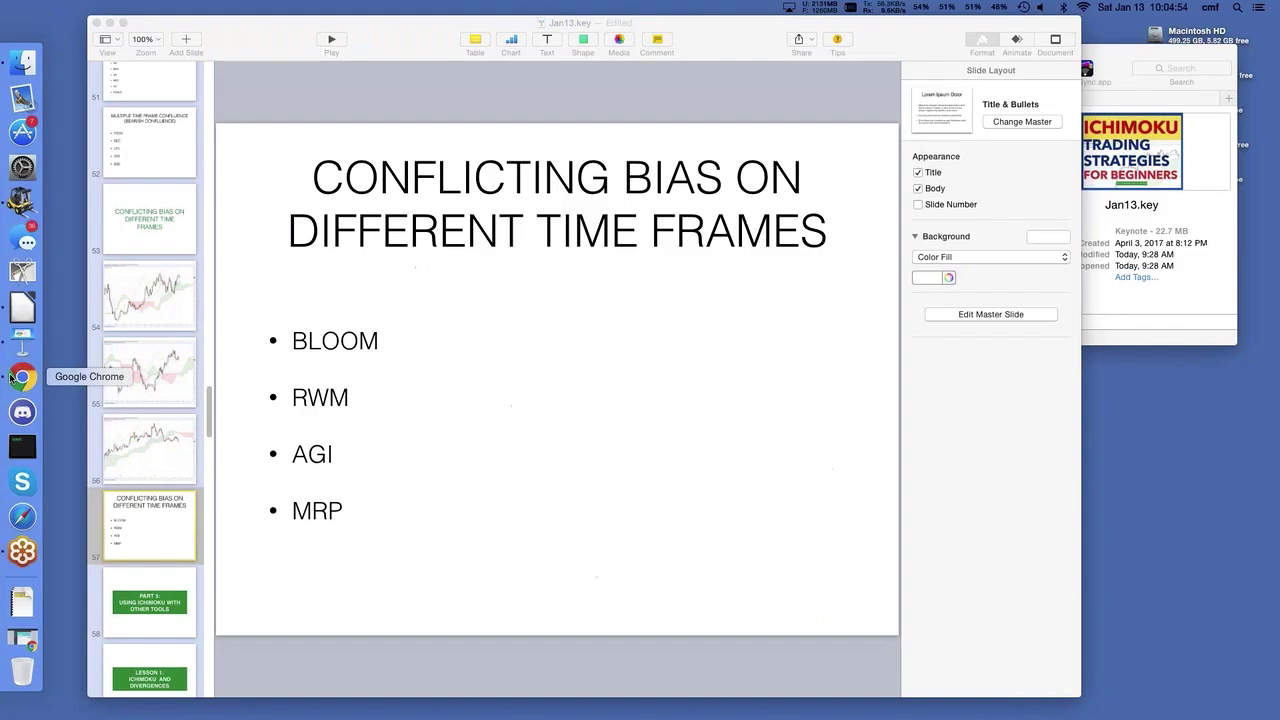
click(21, 376)
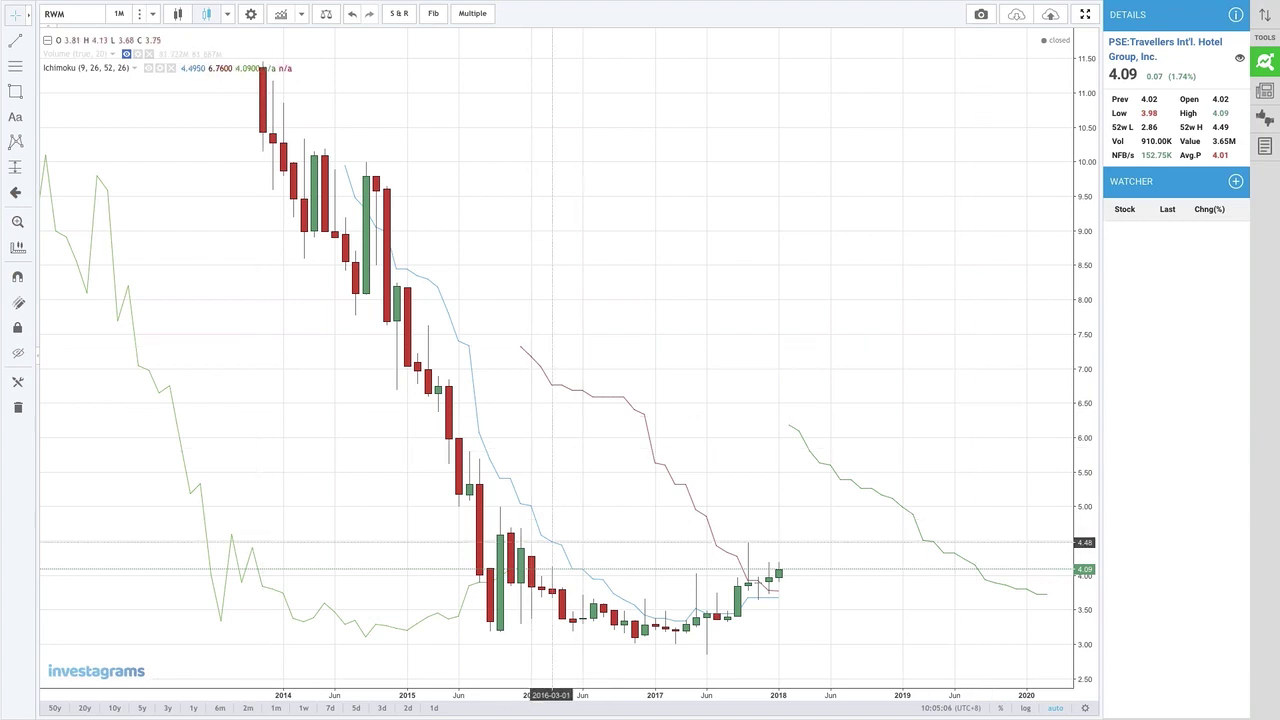
Step: Review RWM's Ichimoku cloud on the 1 day and 1 week time frames, ending on 1 month
click(152, 13)
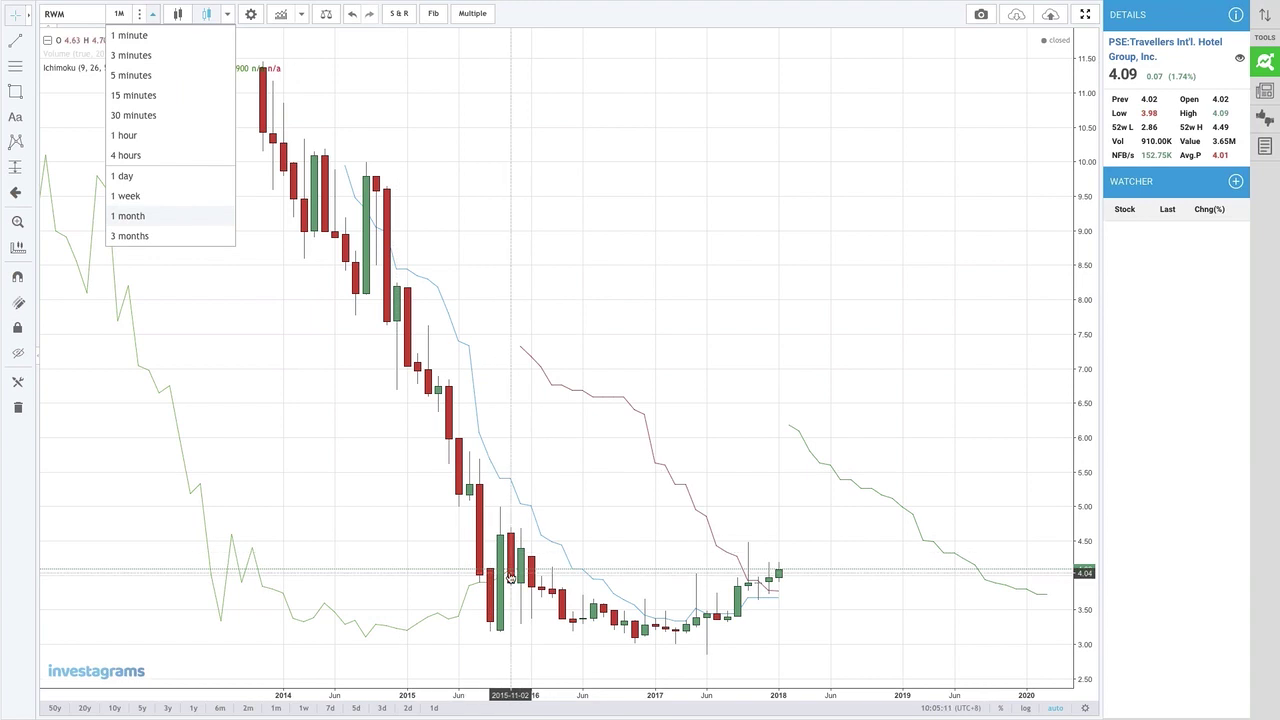
click(124, 176)
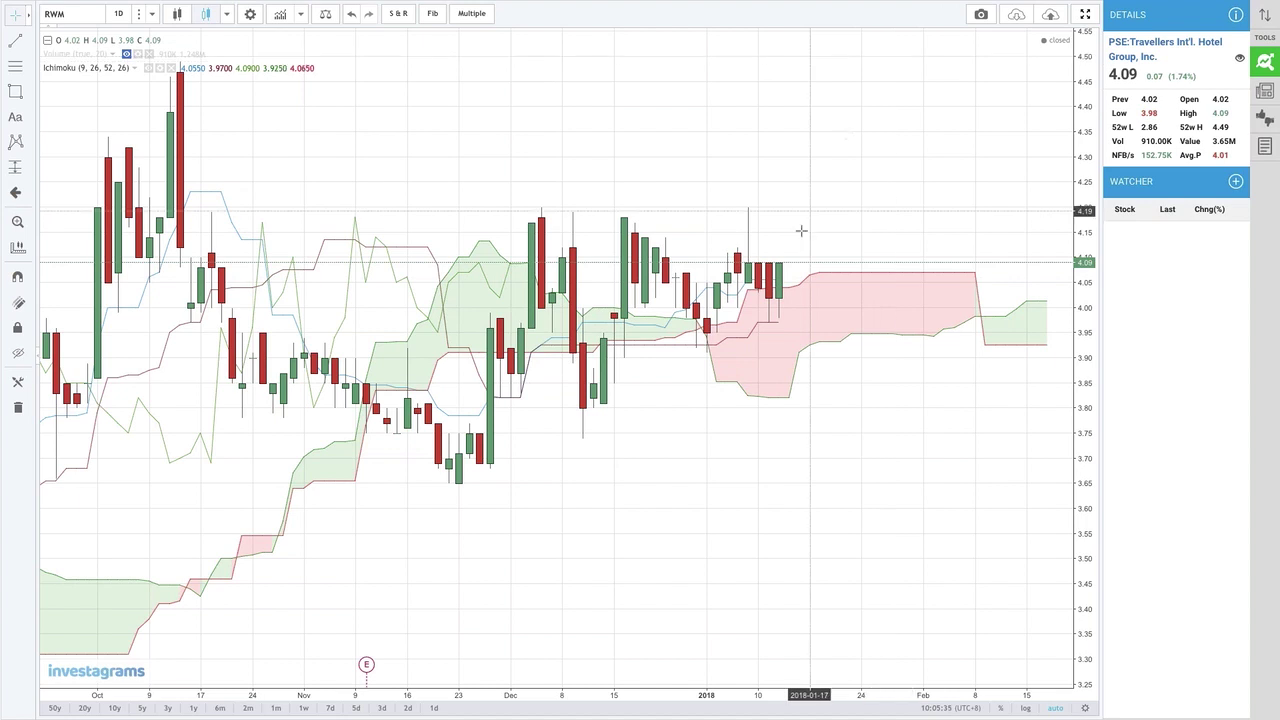
click(150, 13)
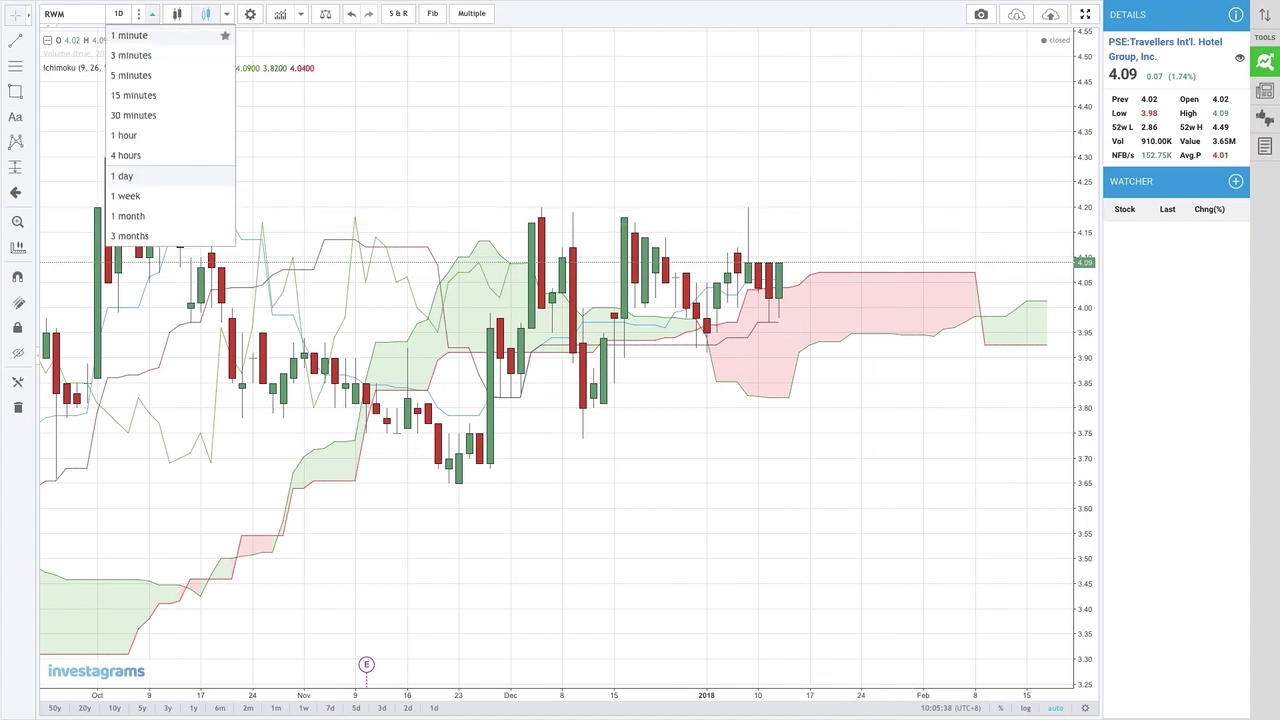
click(164, 202)
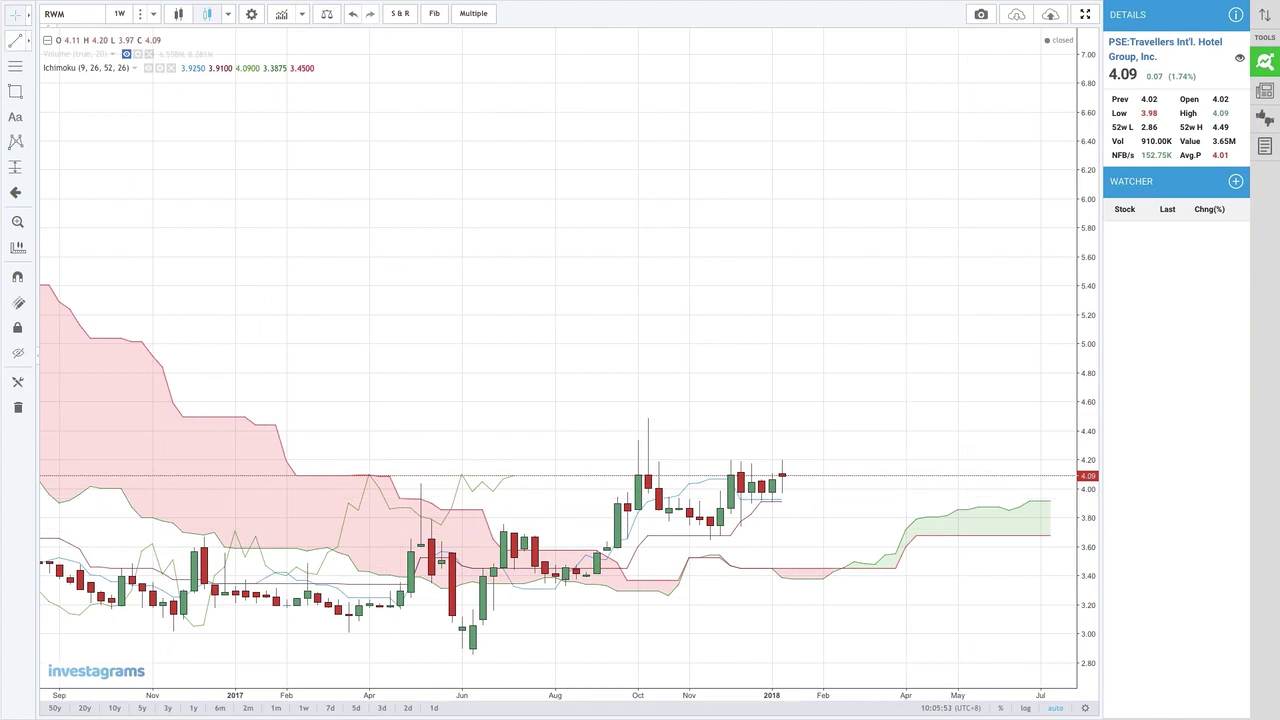
click(153, 13)
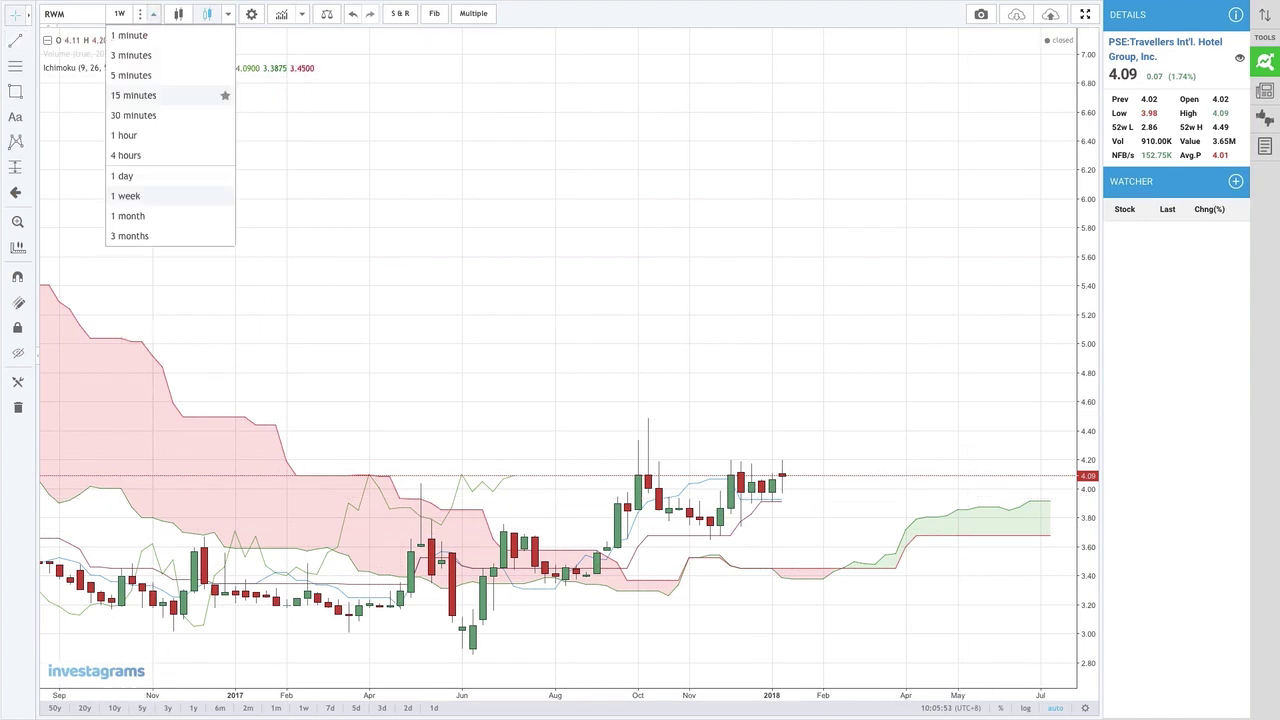
click(149, 216)
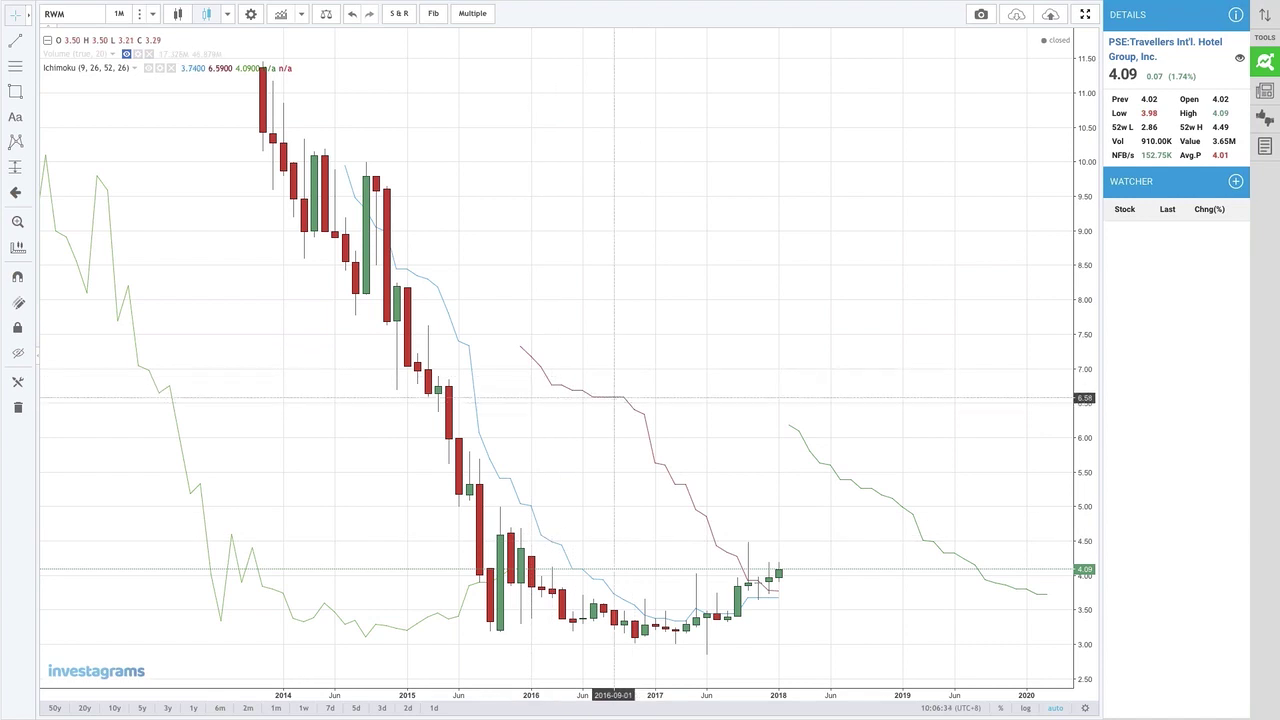
Step: Load the AGI stock on the 1 month chart
mouse_move(22, 360)
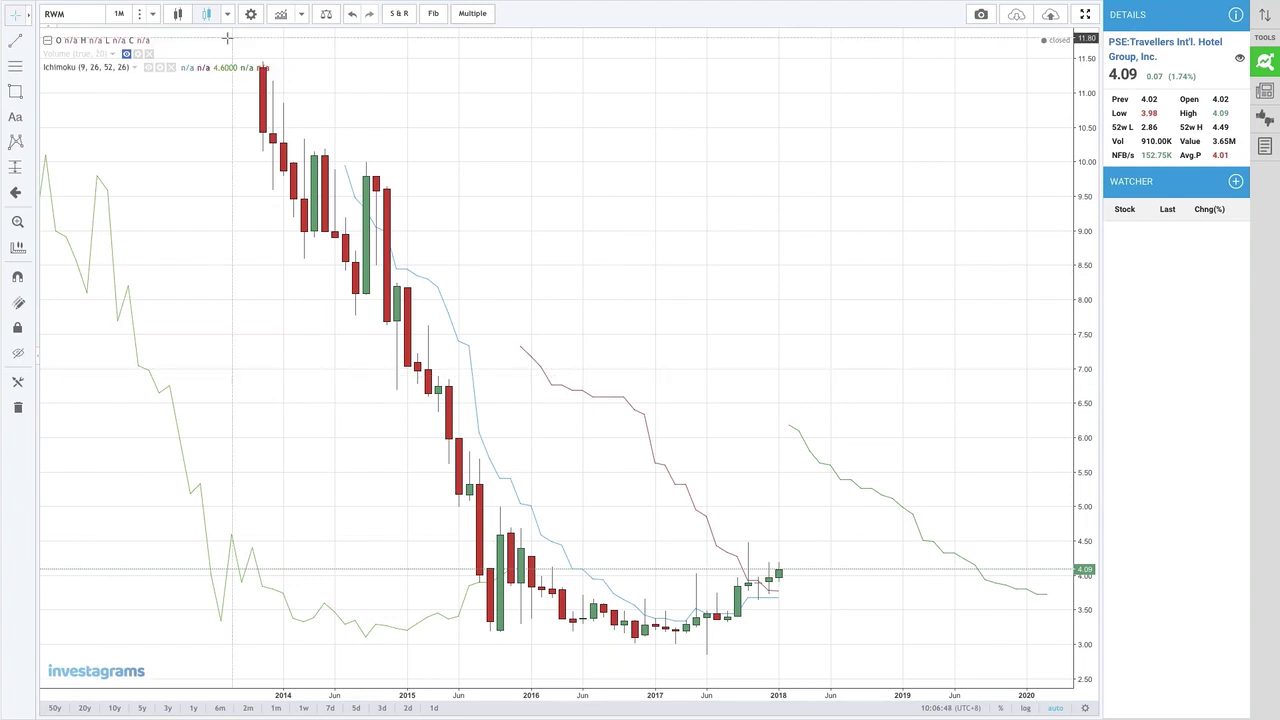
click(92, 15)
text(AGI)
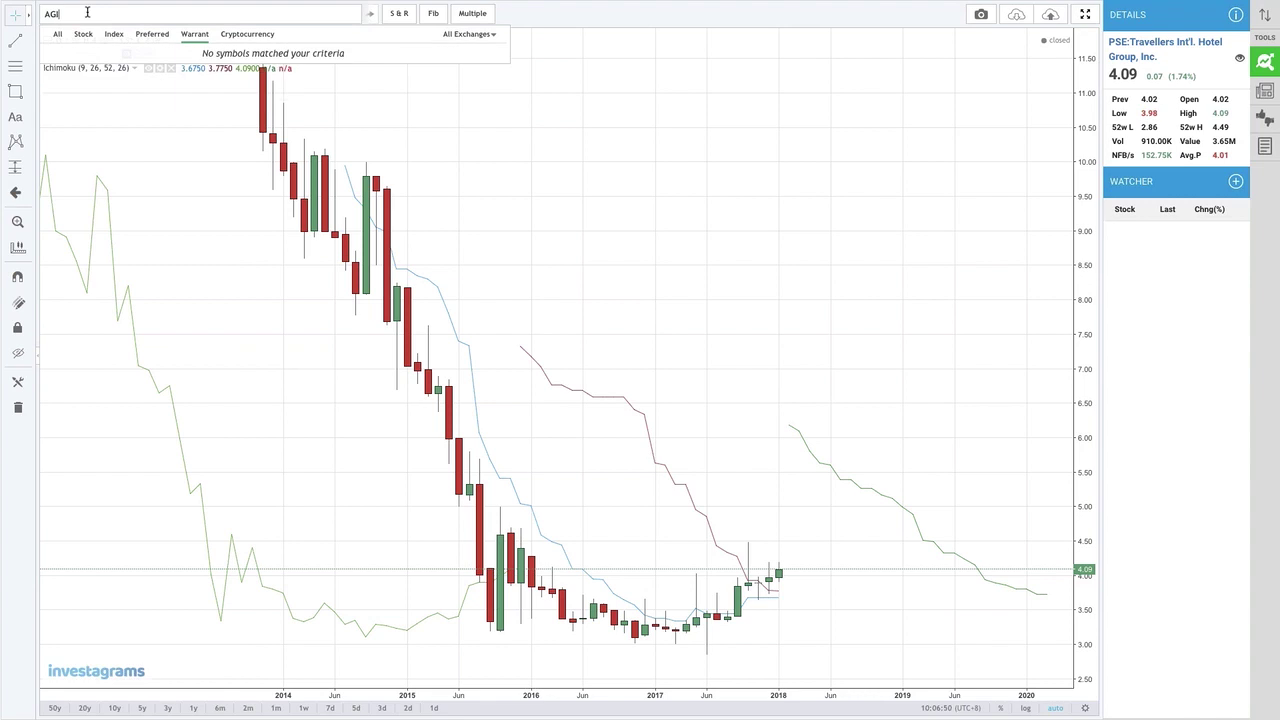
key(Return)
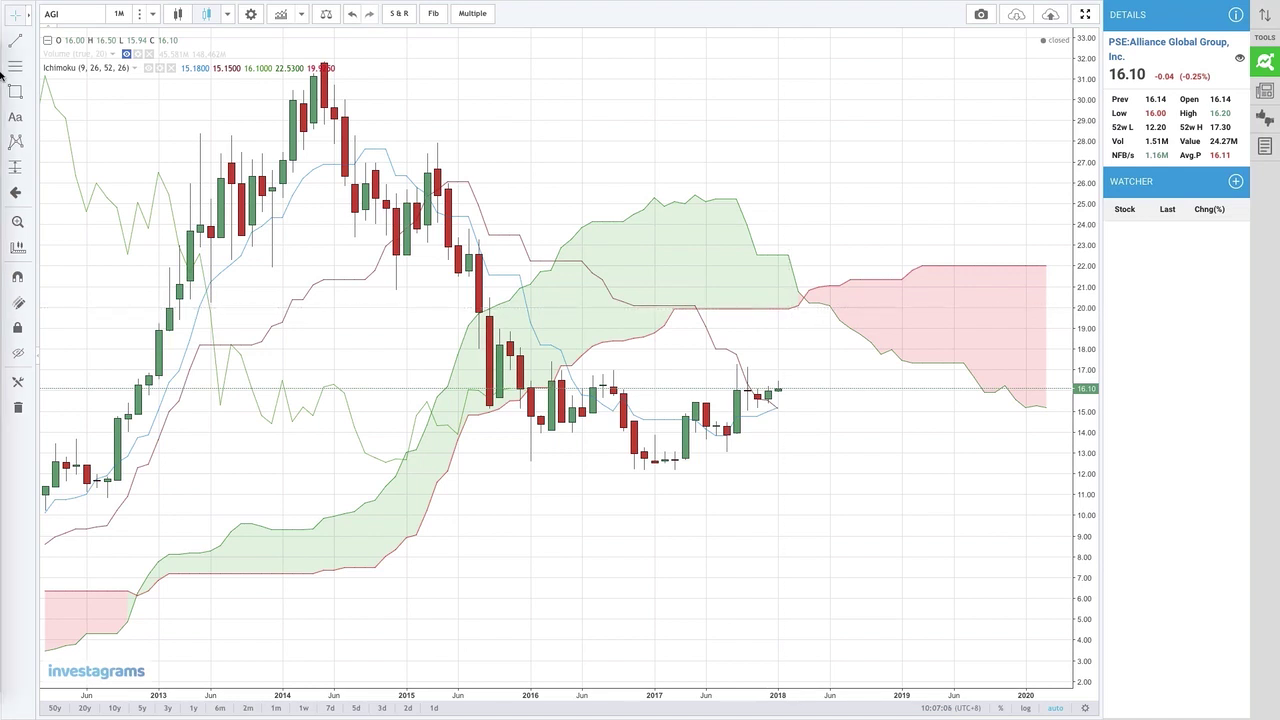
Step: Review AGI's Ichimoku cloud on the 1 day and 1 week time frames, ending on 1 month
click(119, 13)
click(126, 174)
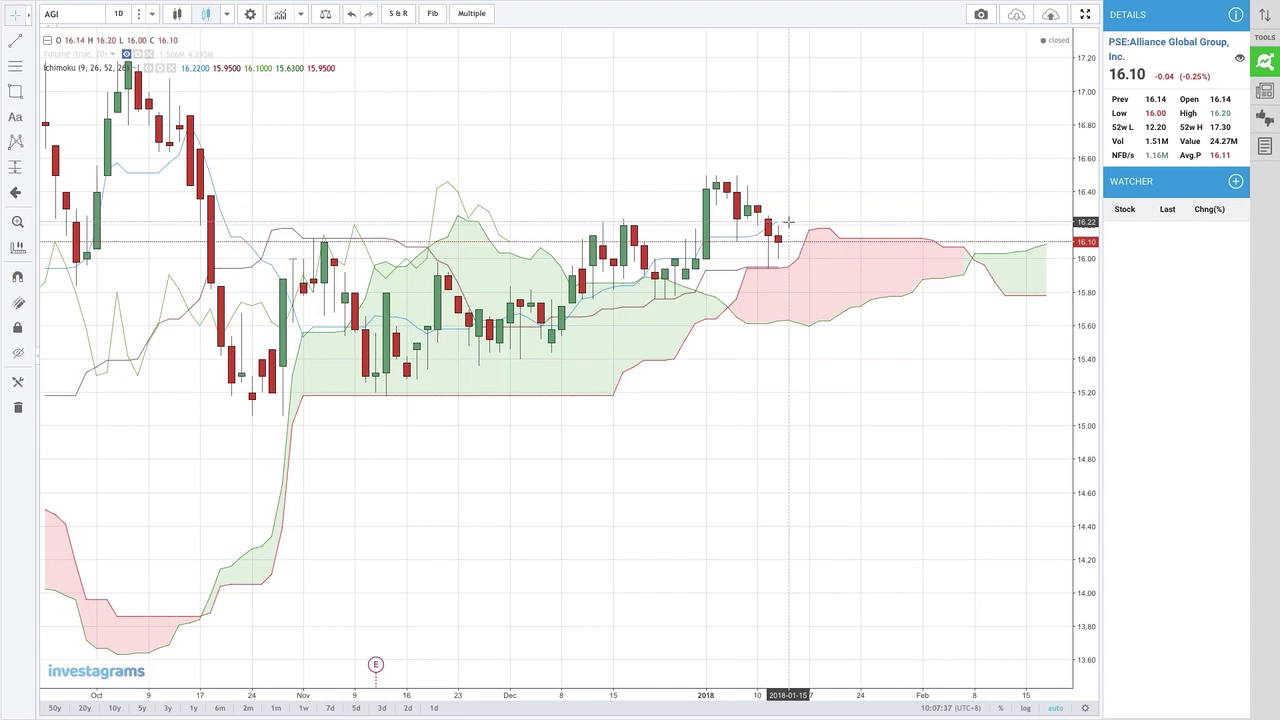
click(151, 13)
click(127, 196)
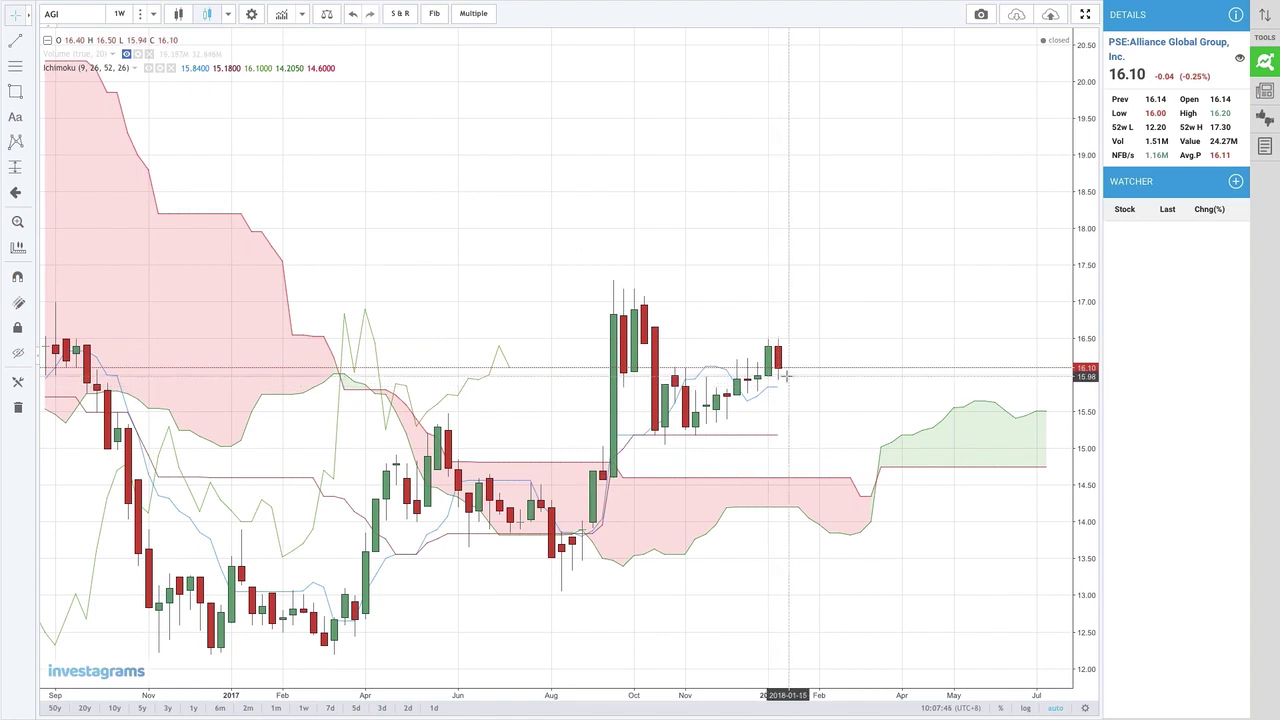
key(XF86AudioRaiseVolume)
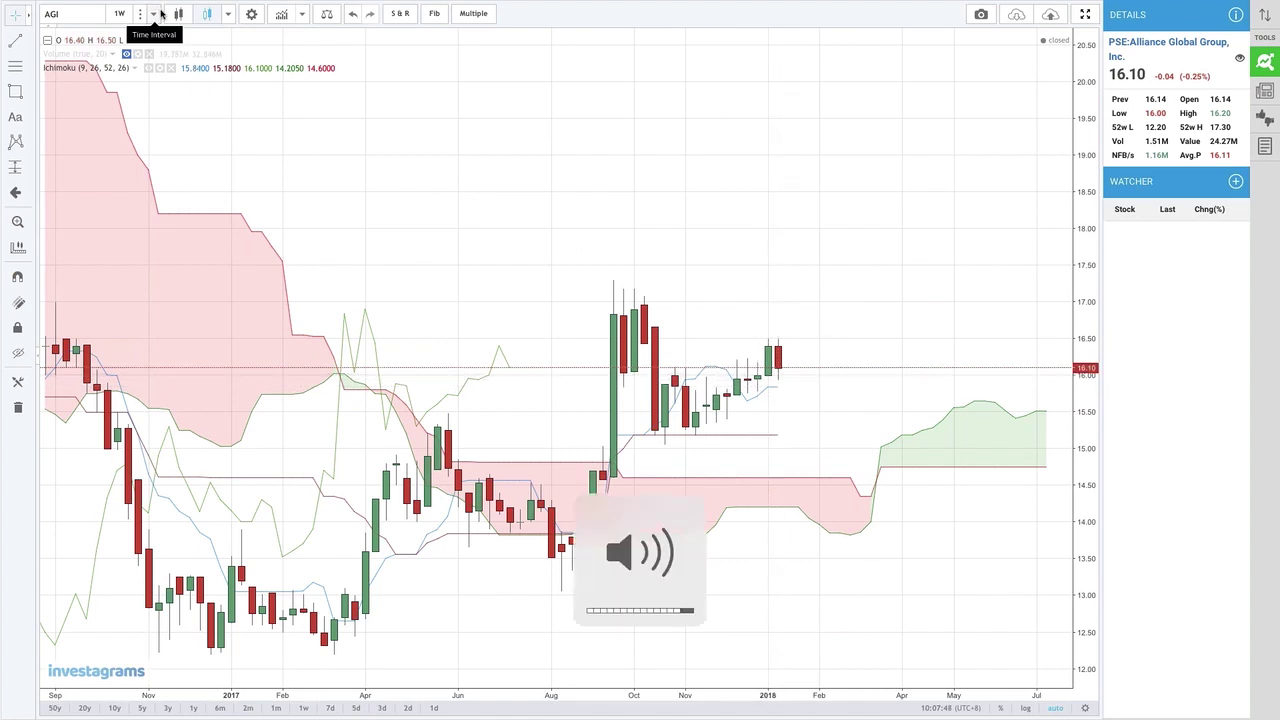
click(160, 14)
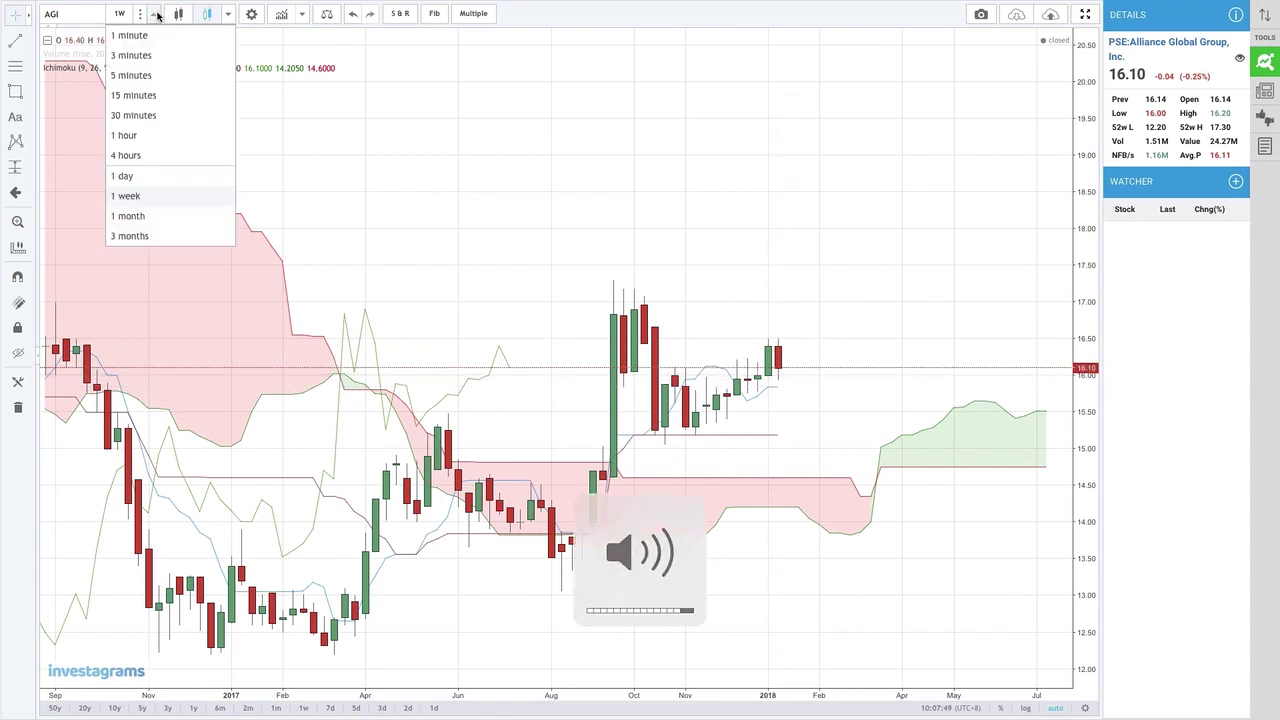
click(172, 216)
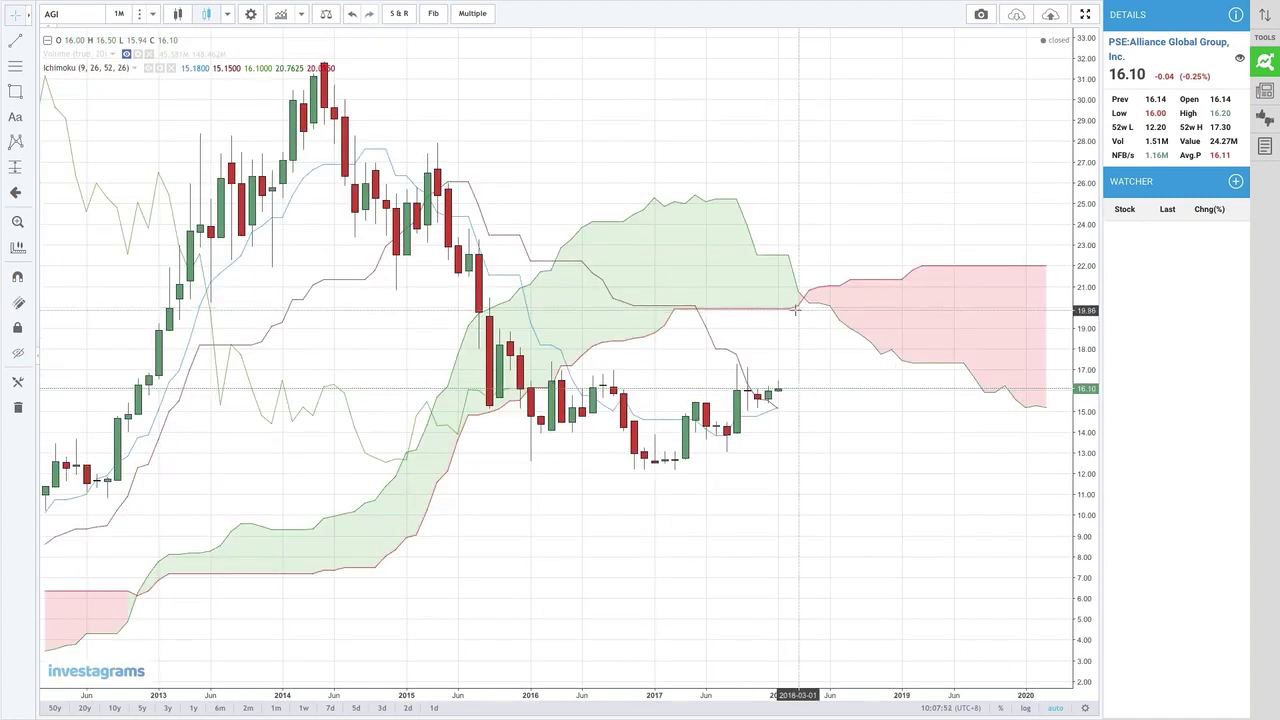
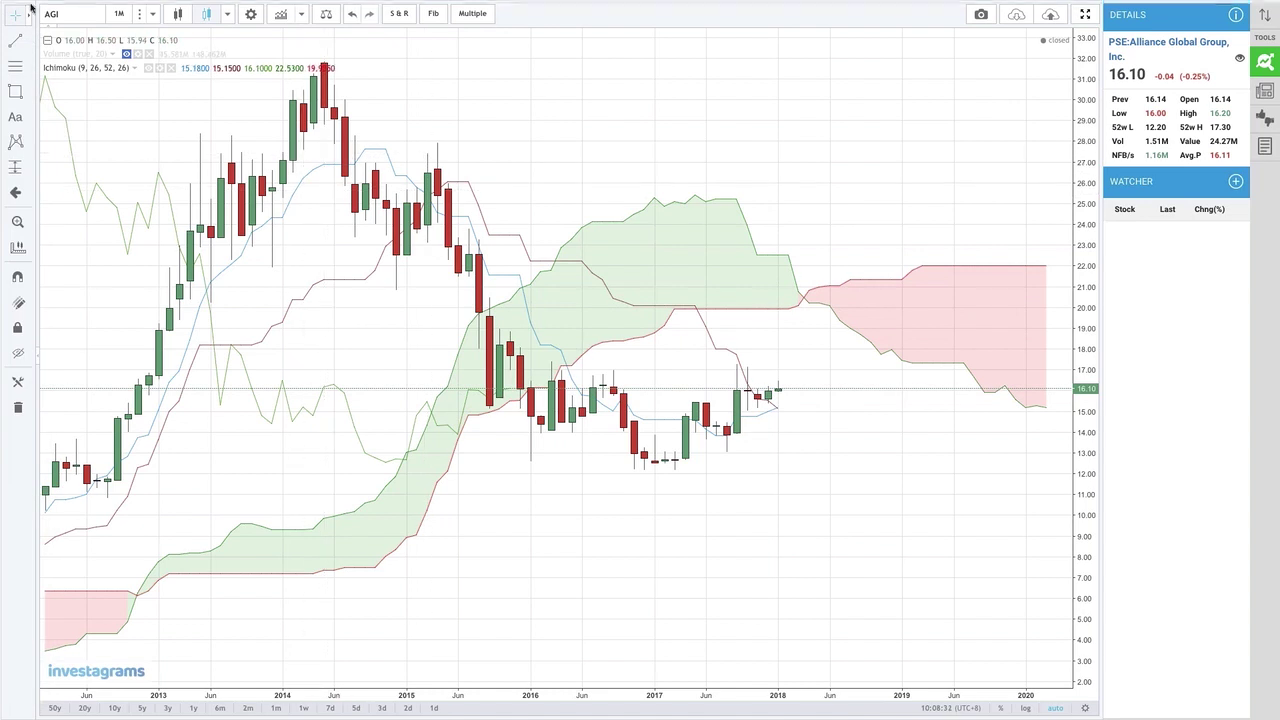
Step: Load the MRP stock on the 1 month chart
mouse_move(300, 3)
text(MRI)
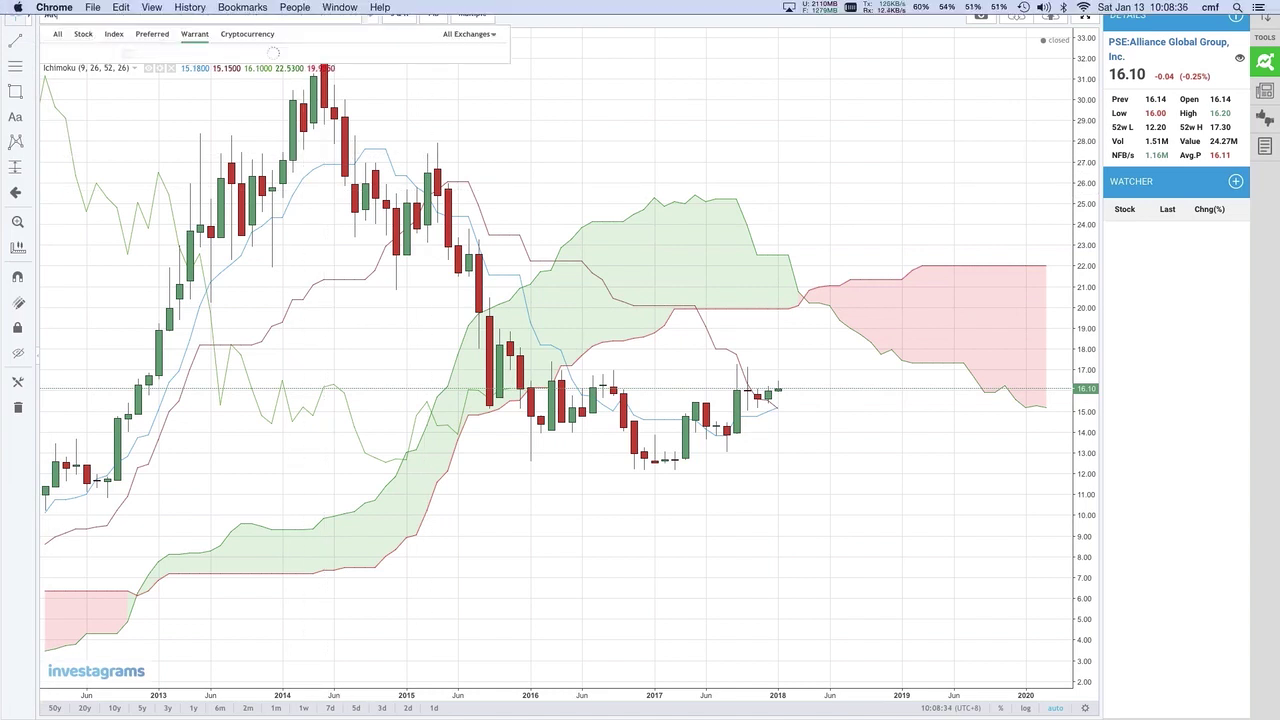
key(Return)
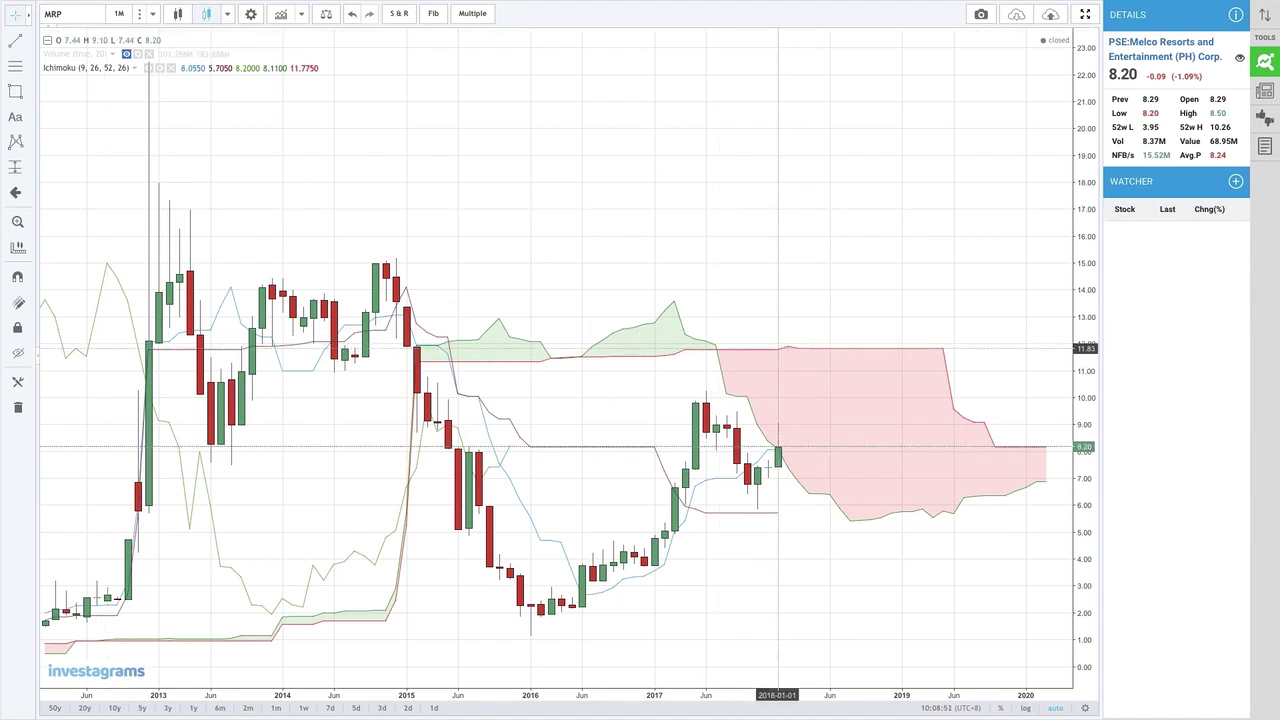
Step: Review MRP's Ichimoku cloud on the 1 week and 1 day time frames, ending on 1 month
click(152, 14)
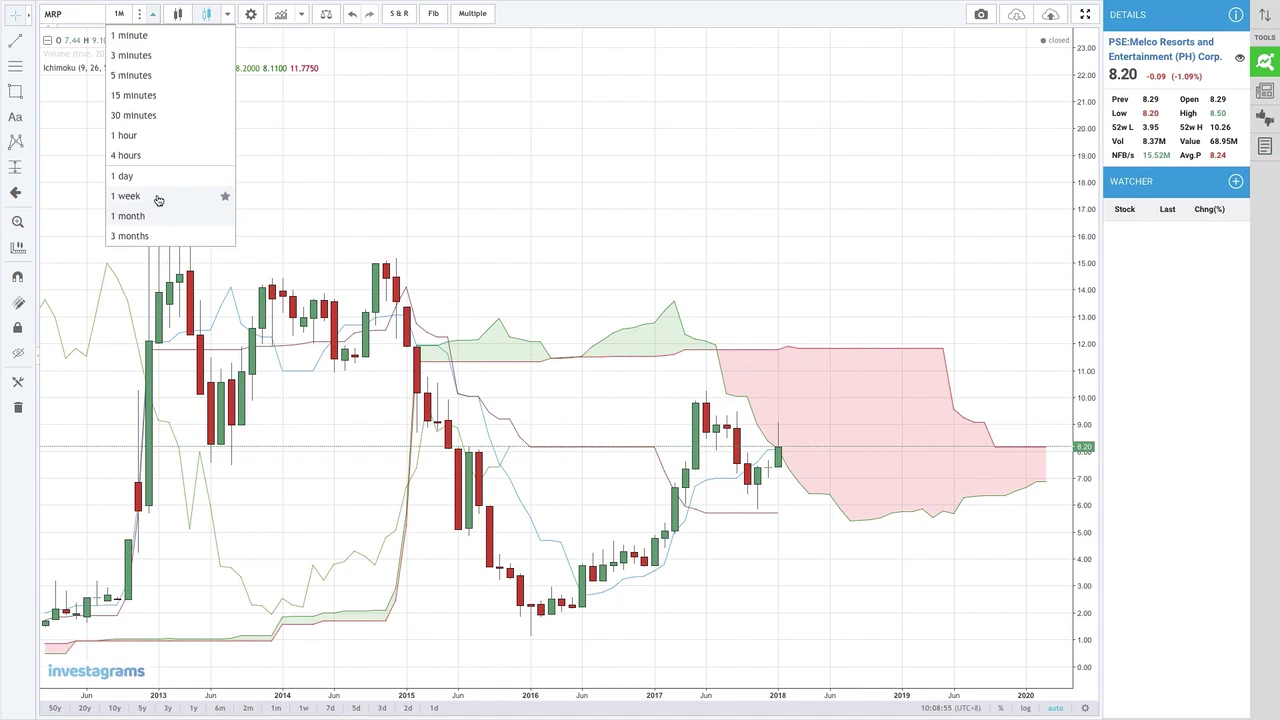
click(126, 196)
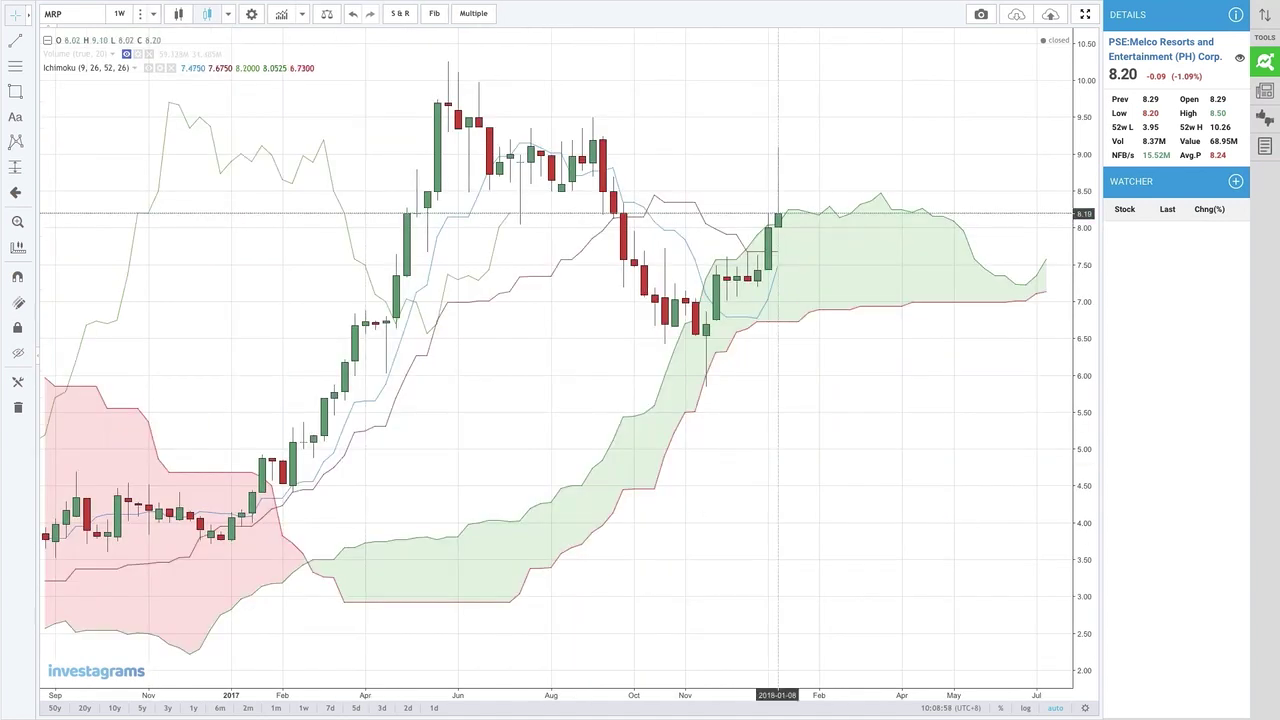
click(151, 7)
click(151, 7)
click(150, 13)
click(140, 176)
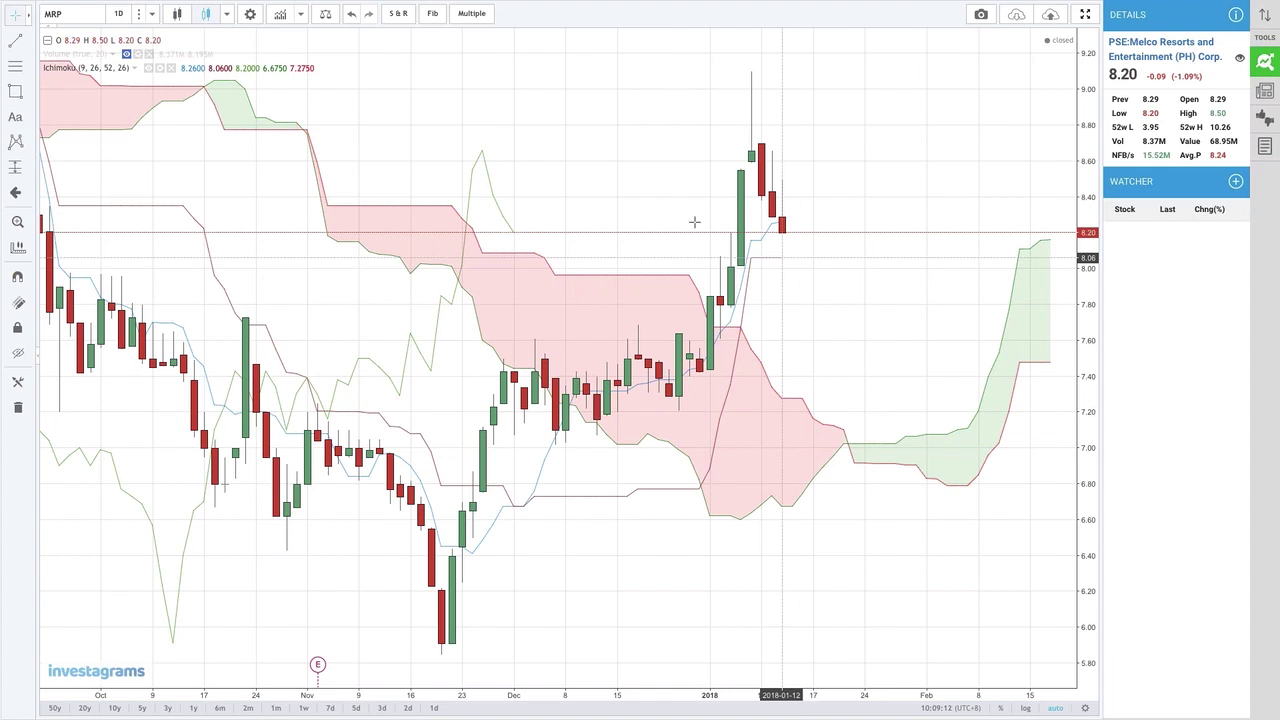
click(151, 13)
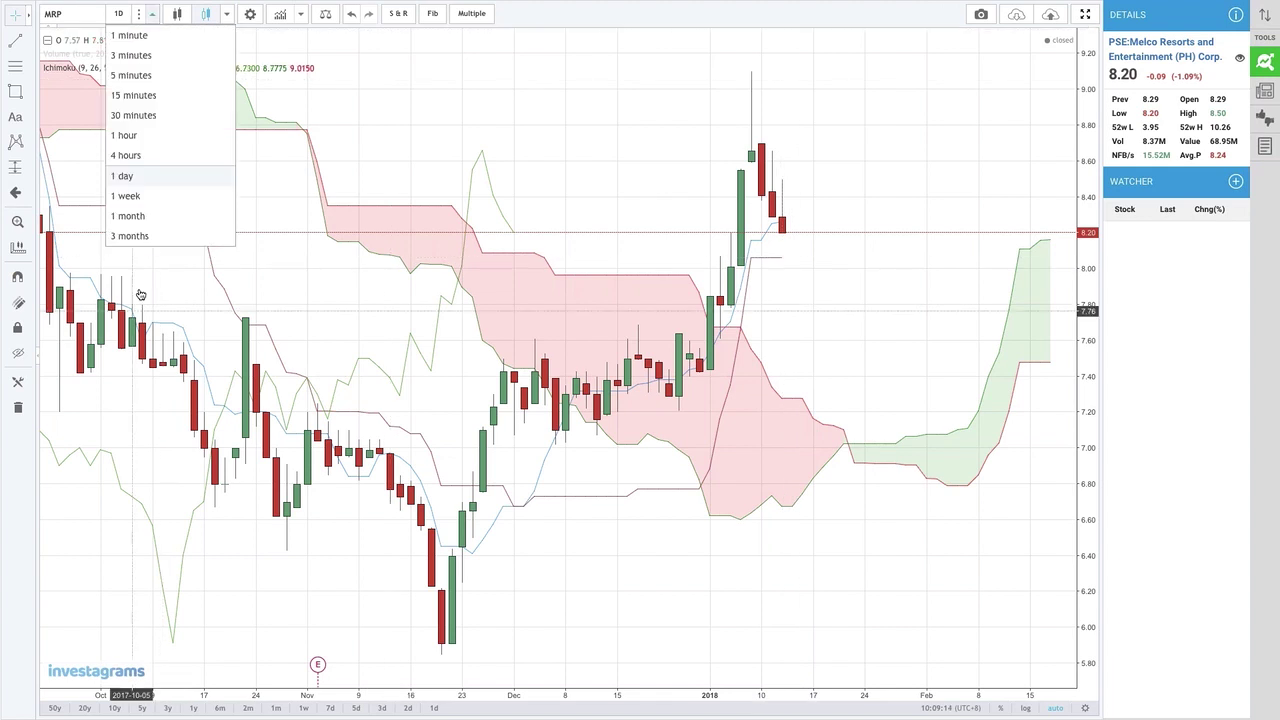
click(127, 216)
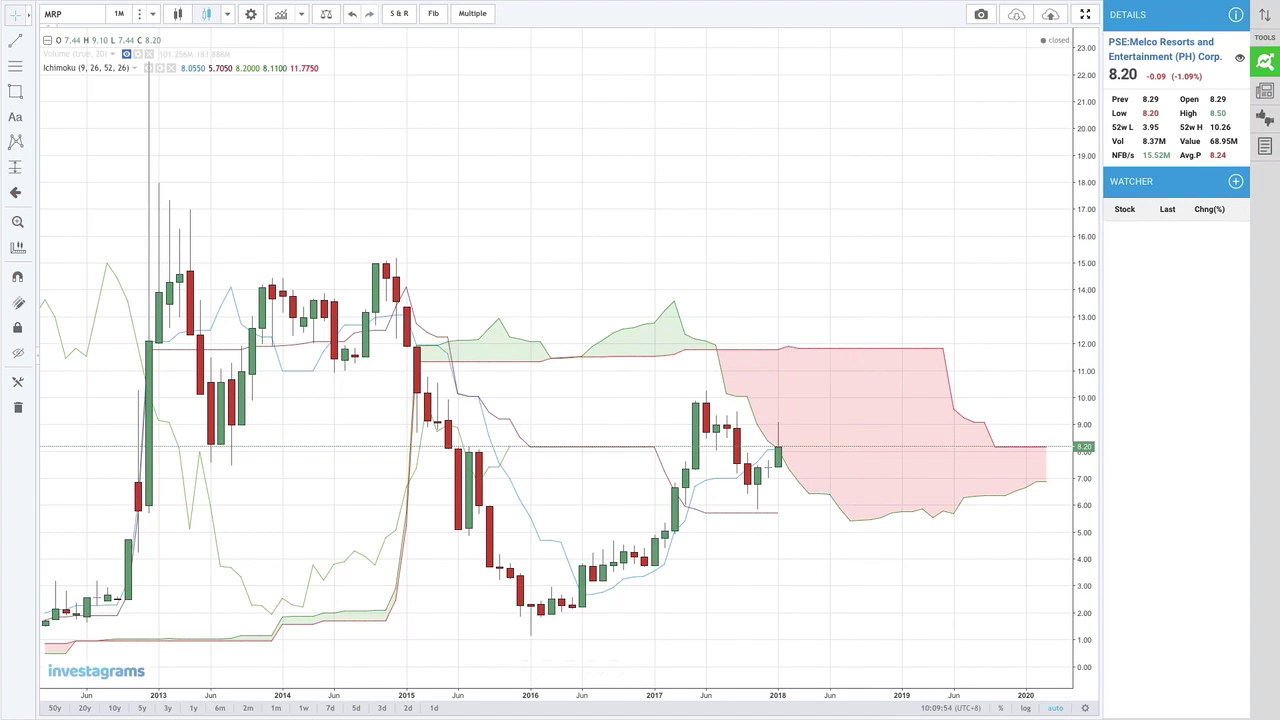
Step: Load the BDO stock on the 1 month chart, followed by the SM stock
text(BDO)
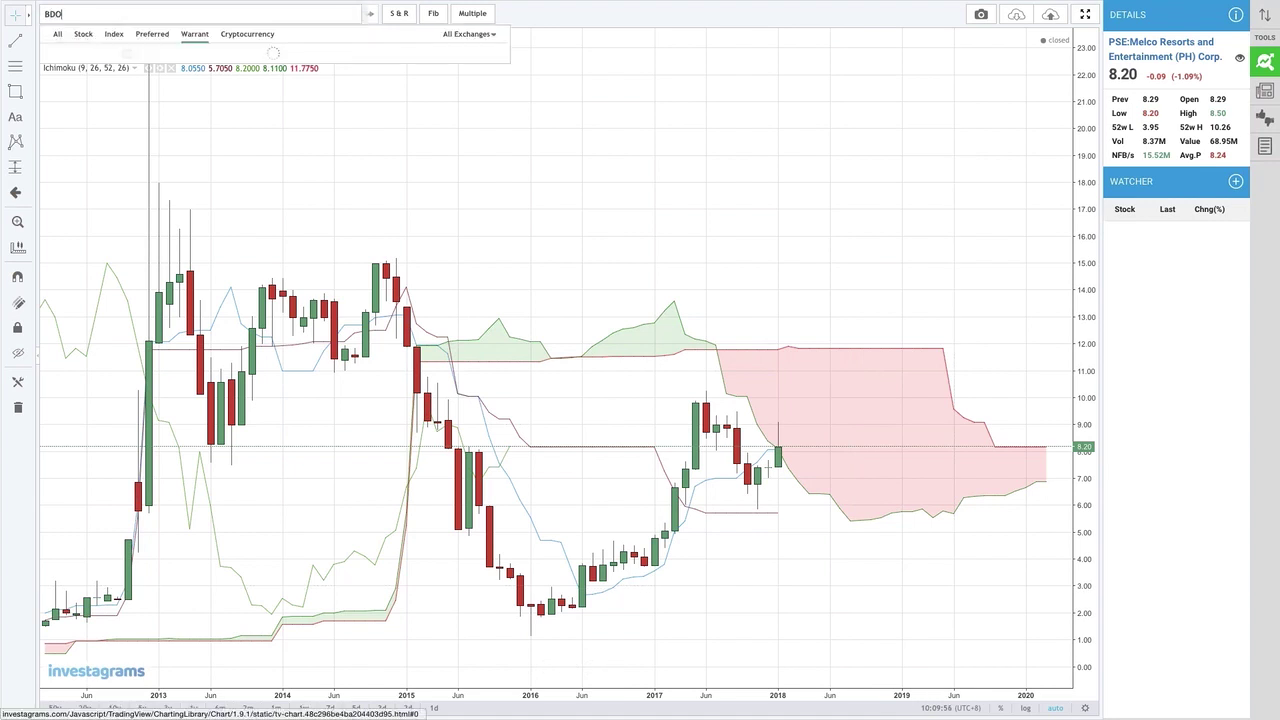
key(Return)
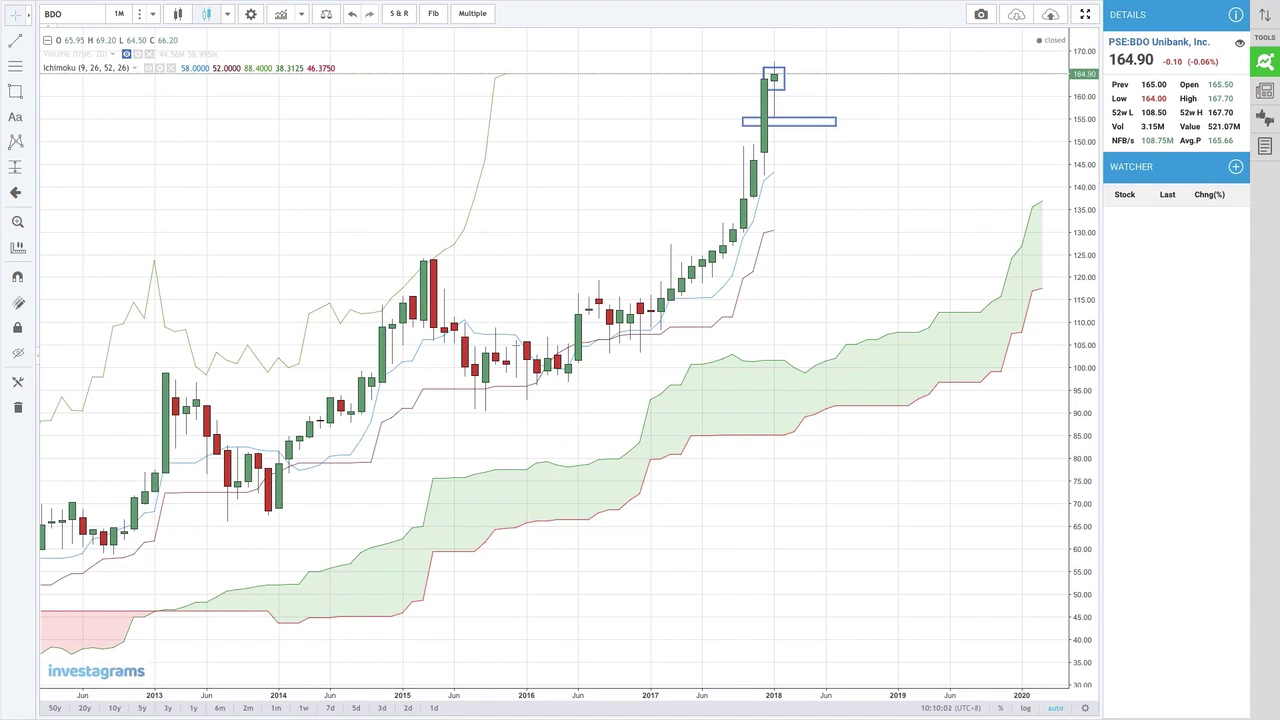
mouse_move(112, 4)
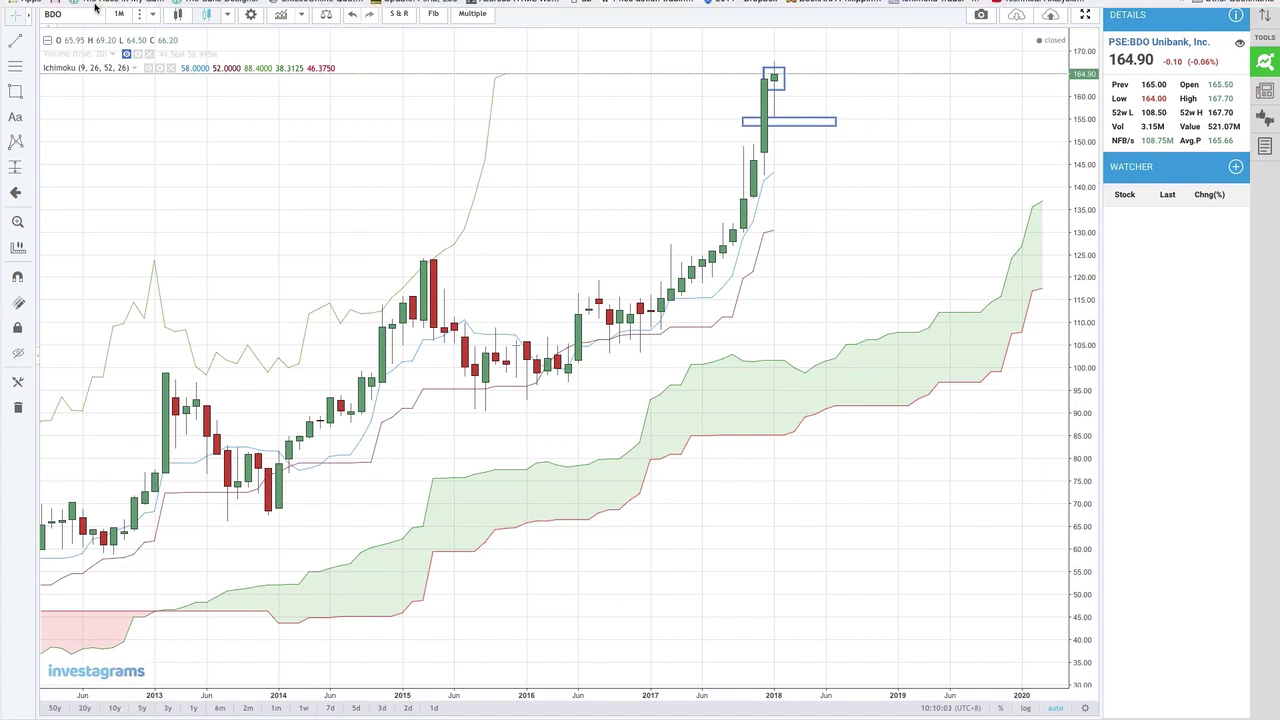
text(s)
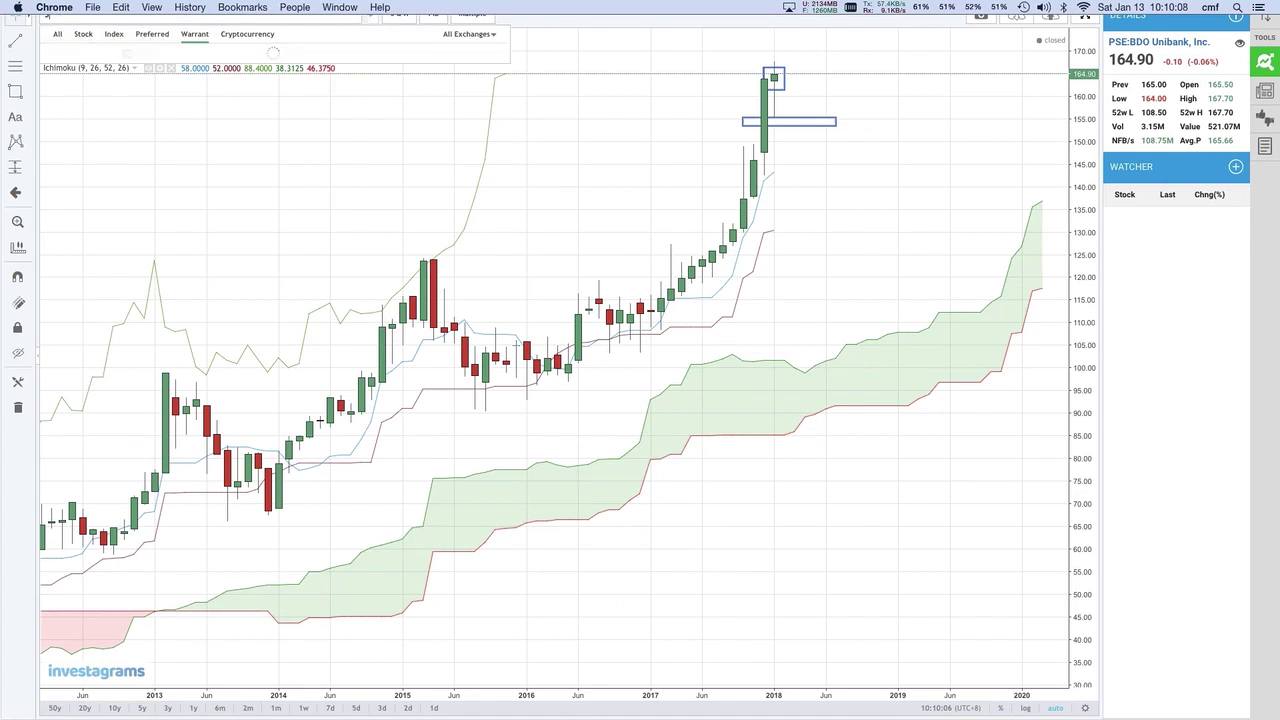
Step: Leave the full-screen chart, switch to Keynote and play the slideshow from slide 58, "Part 5: Using Ichimoku with Other Tools"
key(Escape)
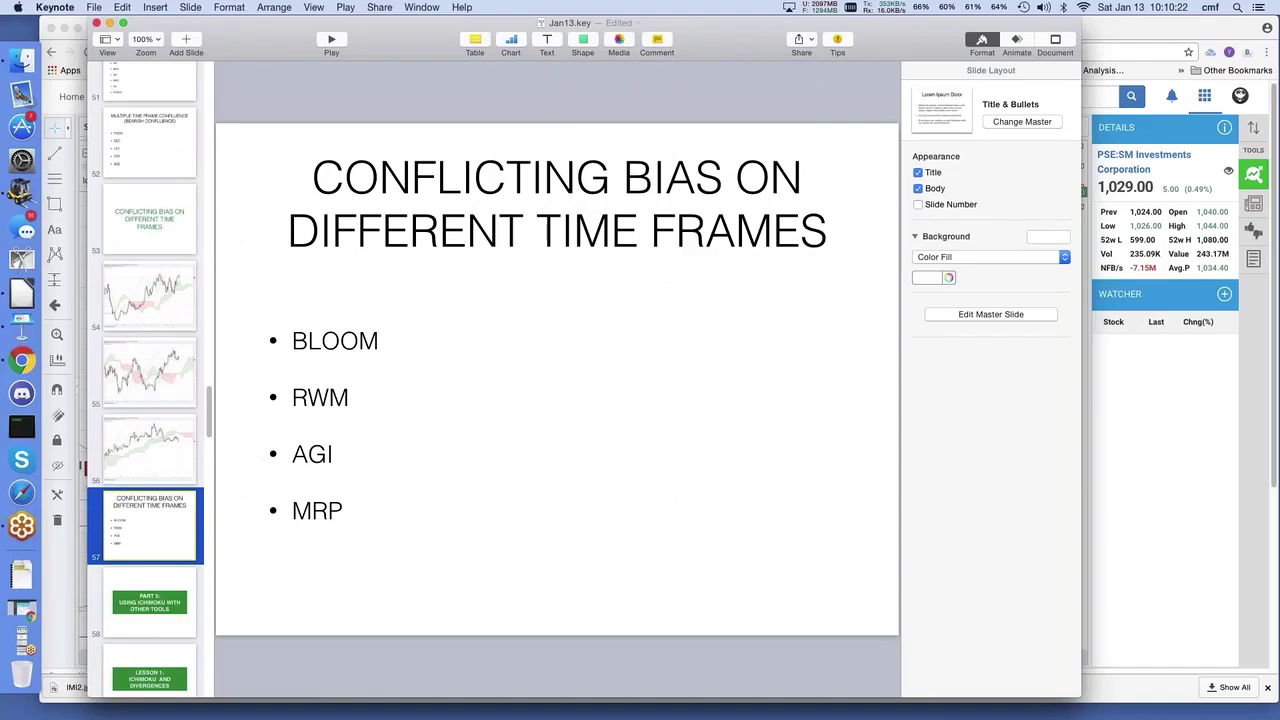
click(150, 602)
key(alt+super+p)
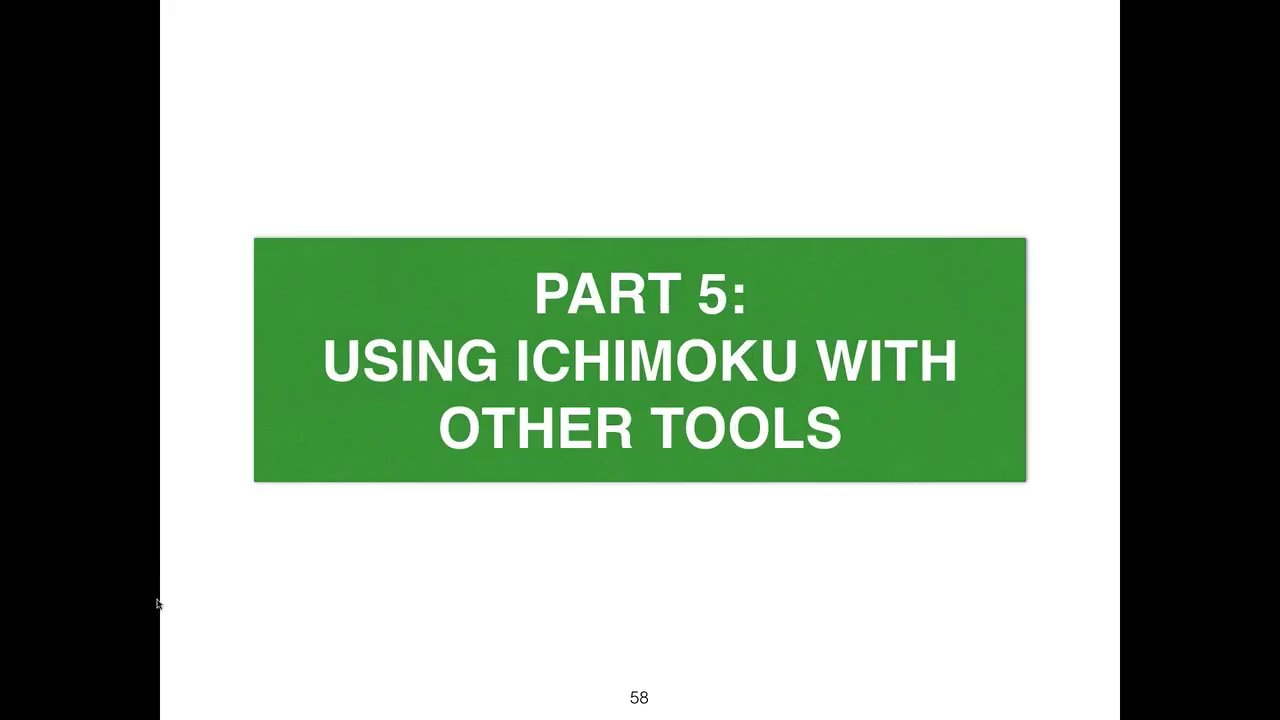